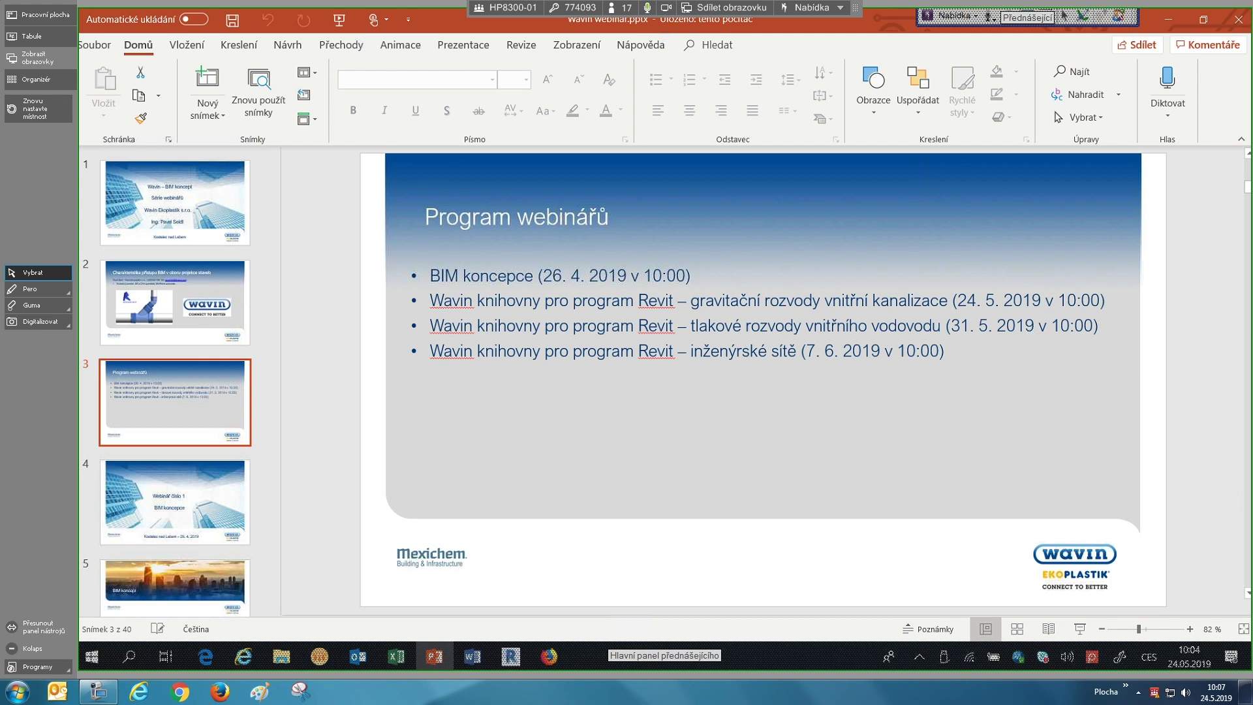
- Minimise the PowerPoint webinar presentation and the Webinář folder window
click(1169, 20)
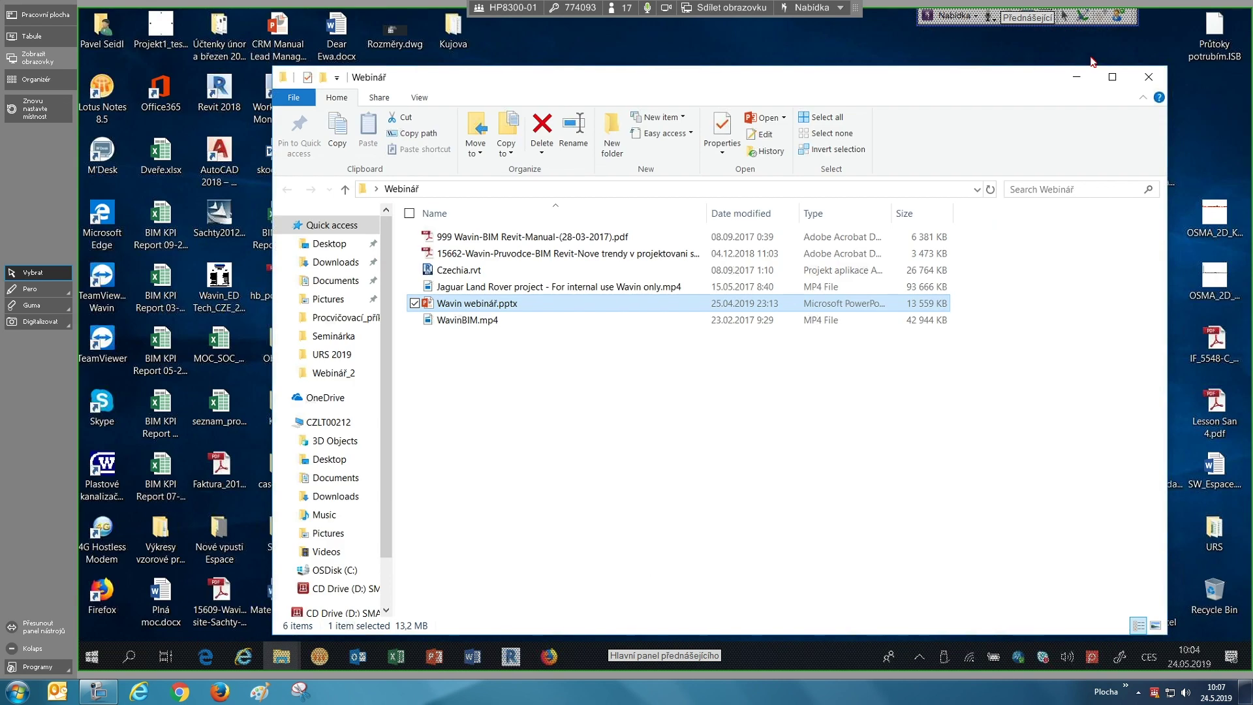
click(1063, 72)
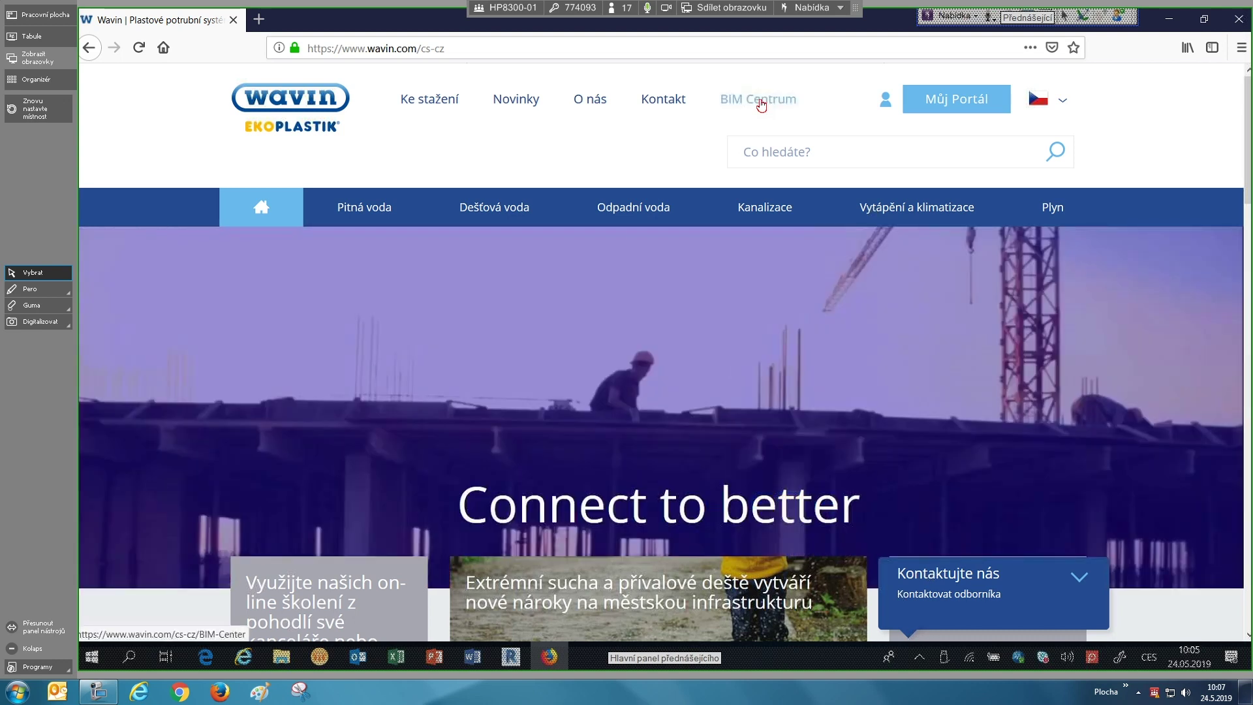
- Open the Wavin BIM centrum page and go to its sign-in page
click(761, 103)
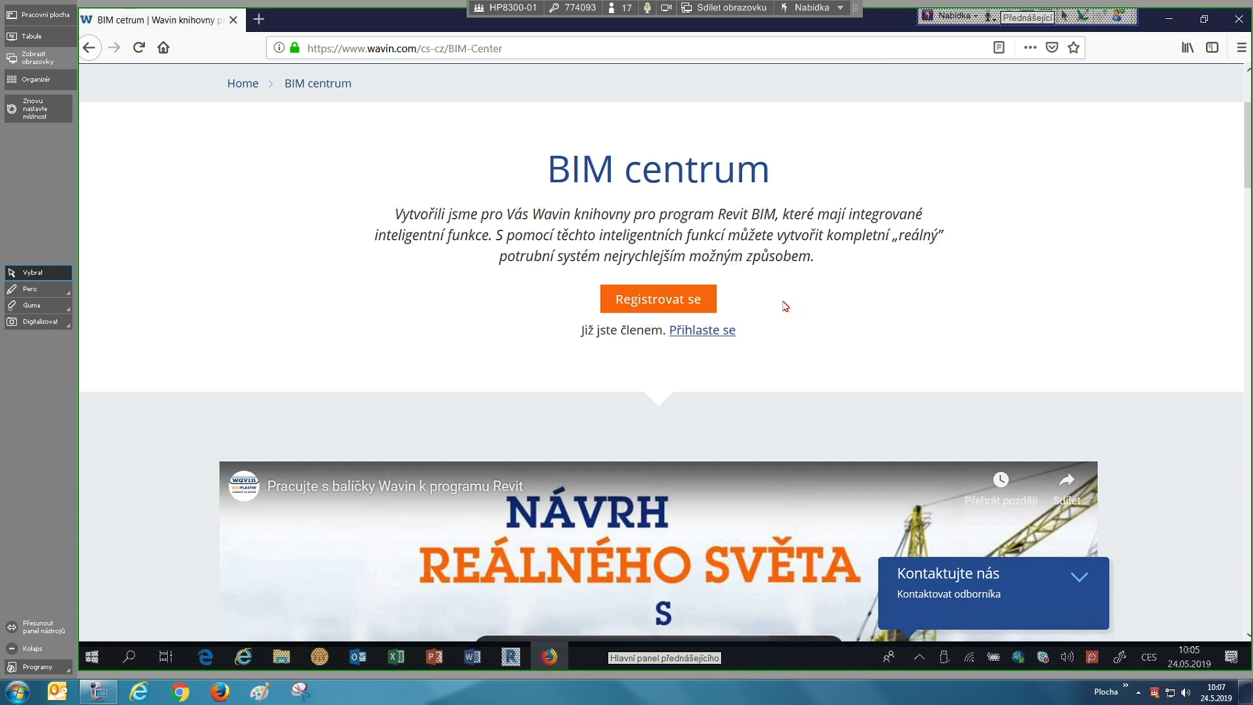
click(711, 336)
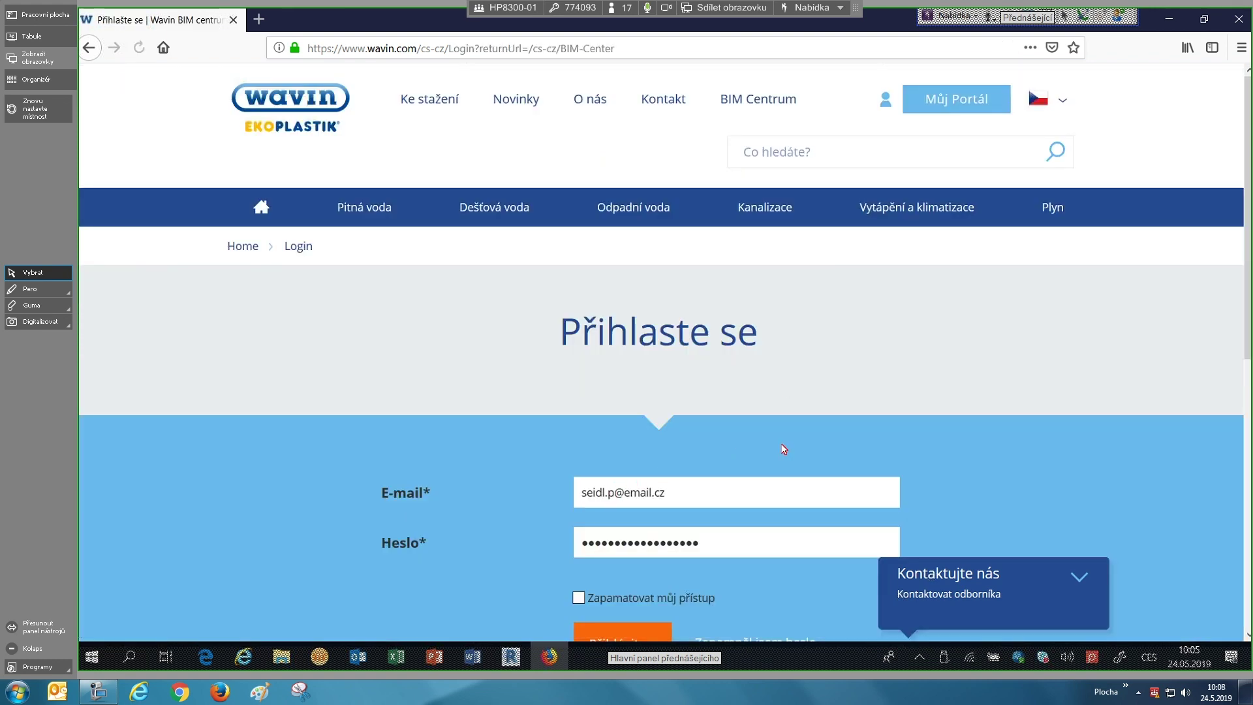
scroll(783, 448, down, 3)
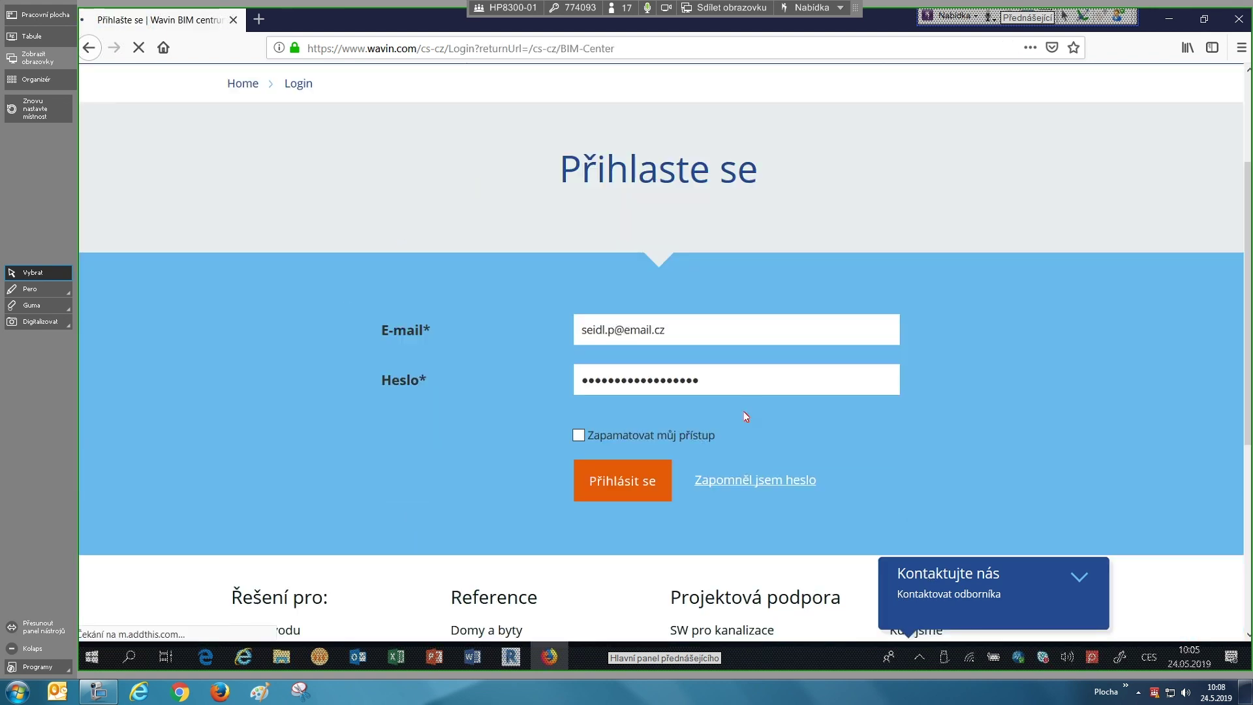
scroll(731, 402, down, 6)
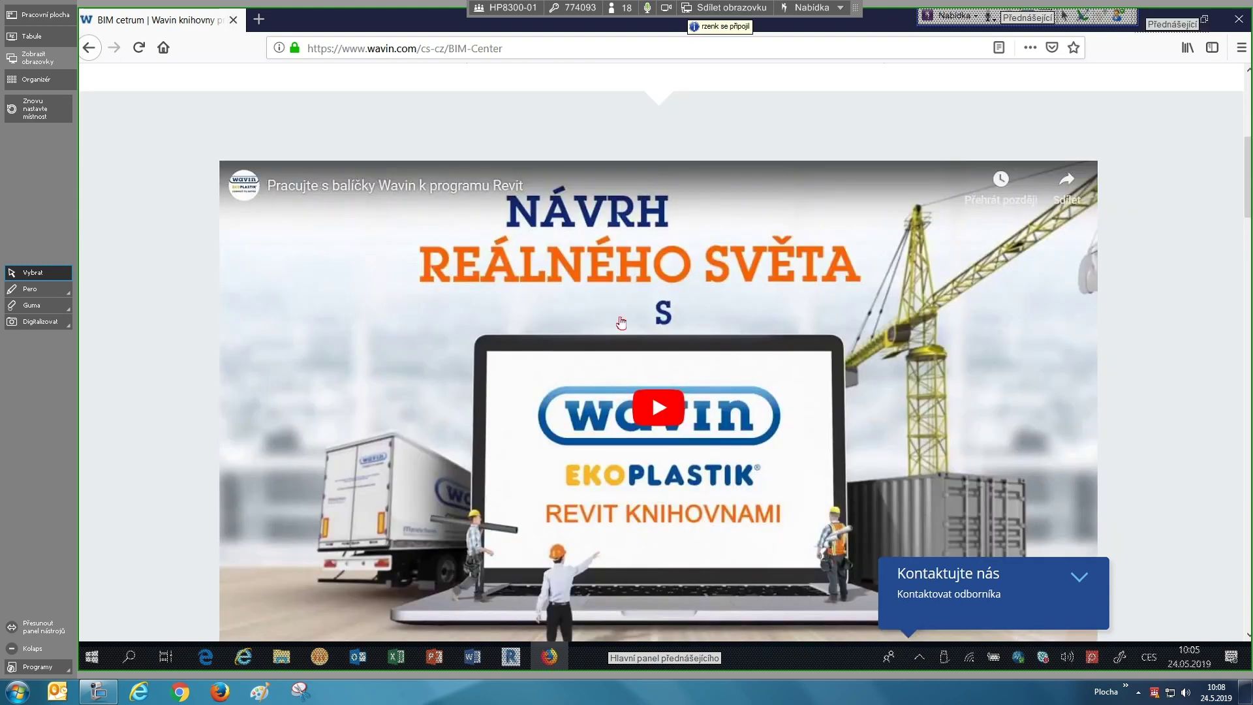
scroll(621, 322, down, 5)
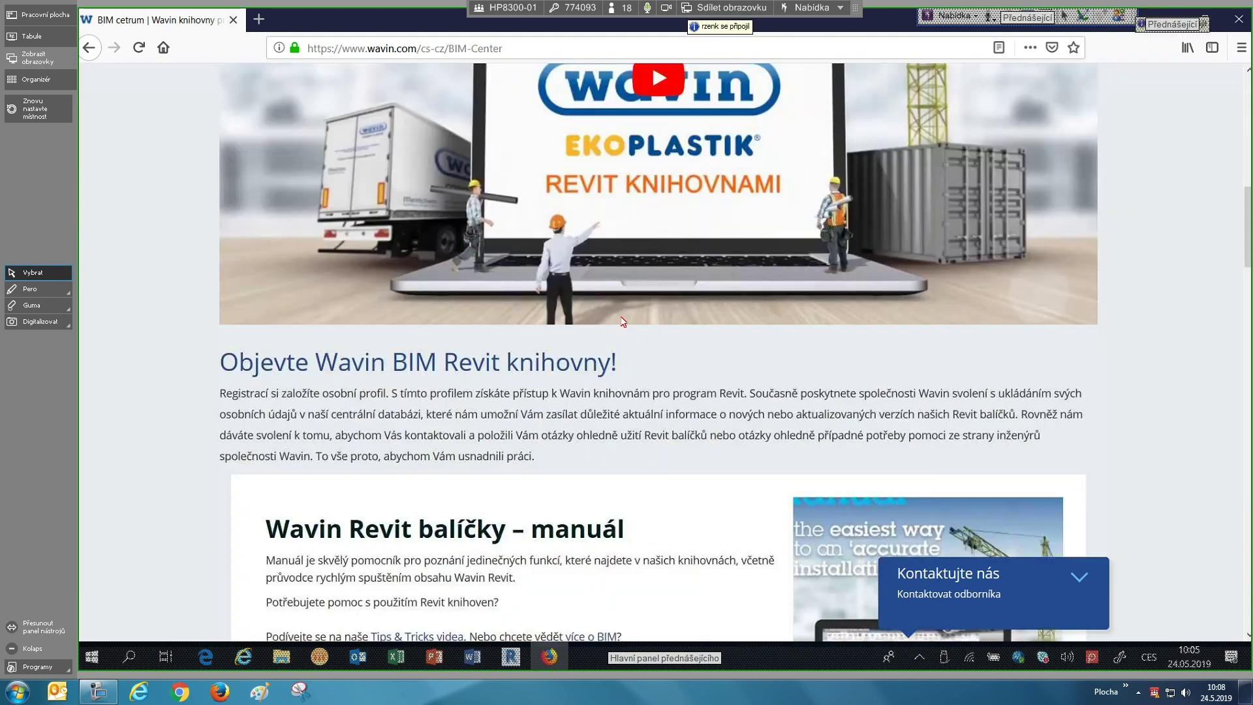
scroll(627, 324, down, 3)
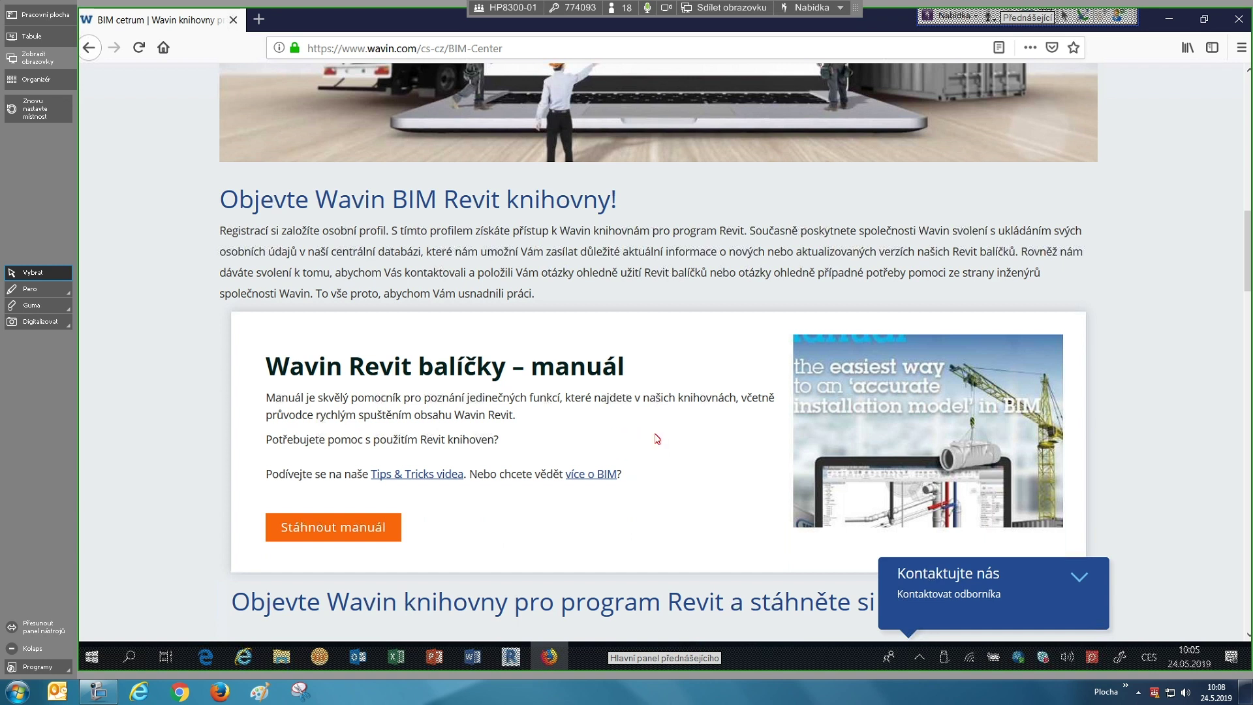
scroll(660, 433, down, 3)
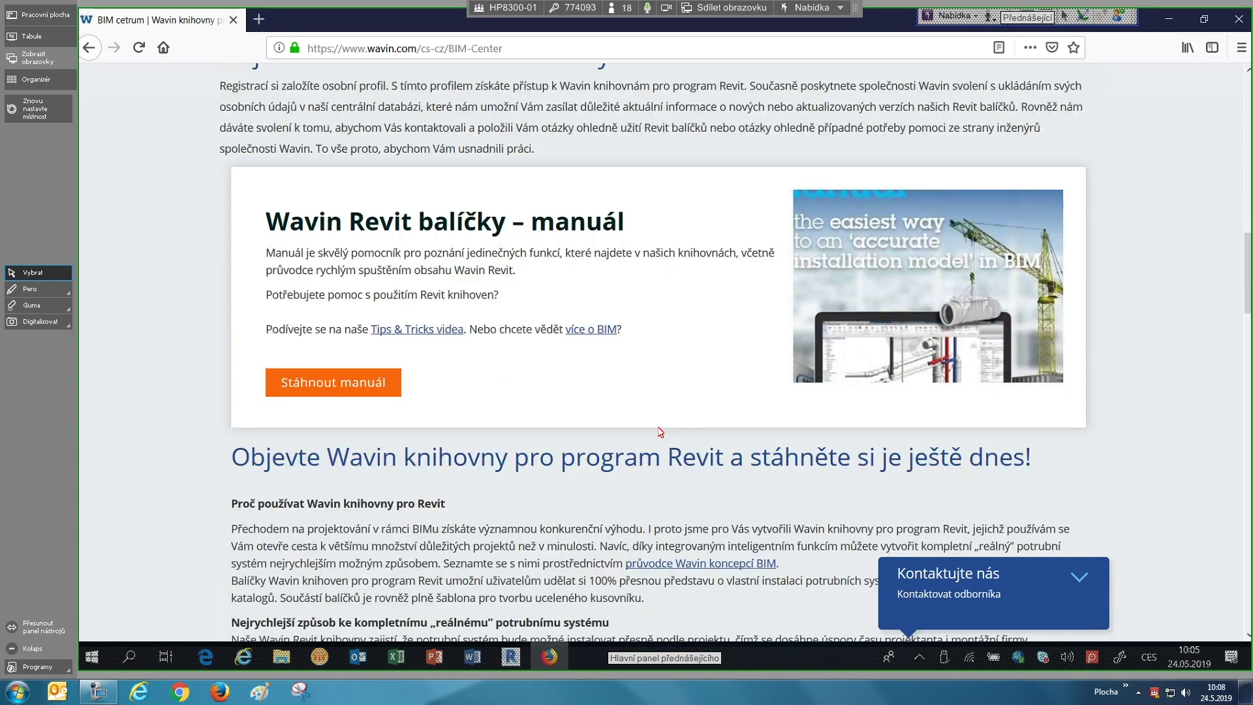
scroll(660, 432, down, 5)
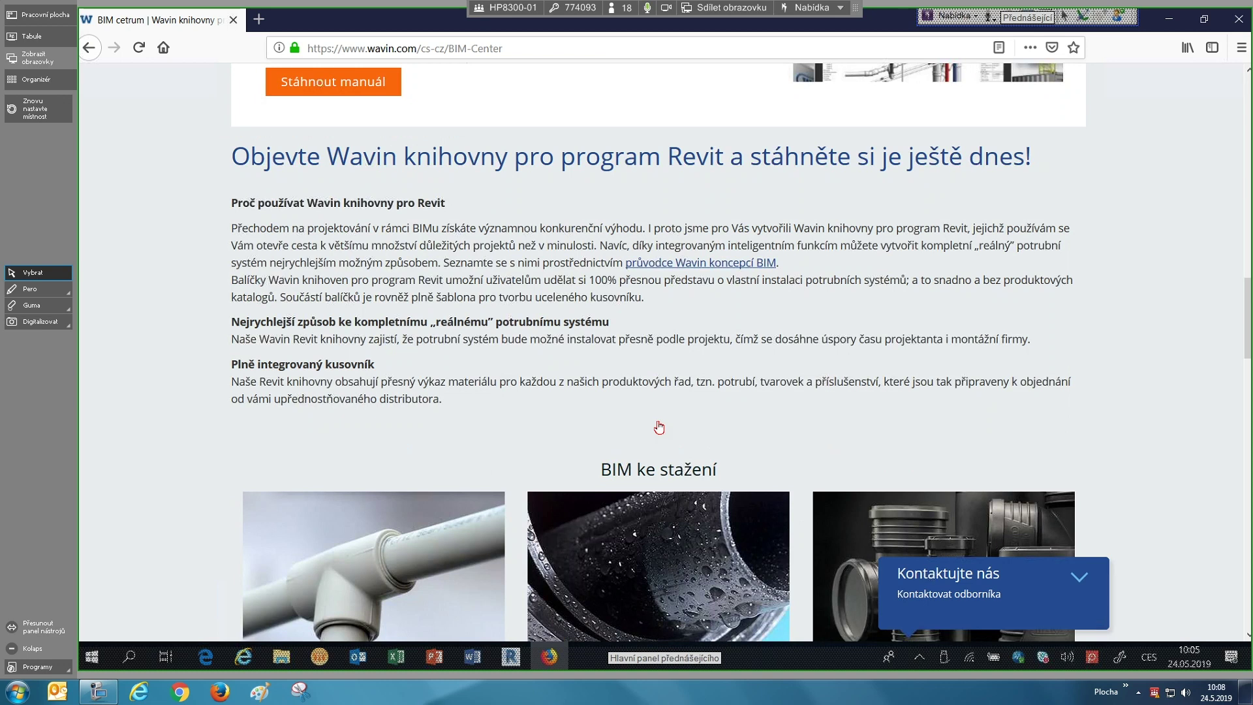
scroll(660, 431, down, 9)
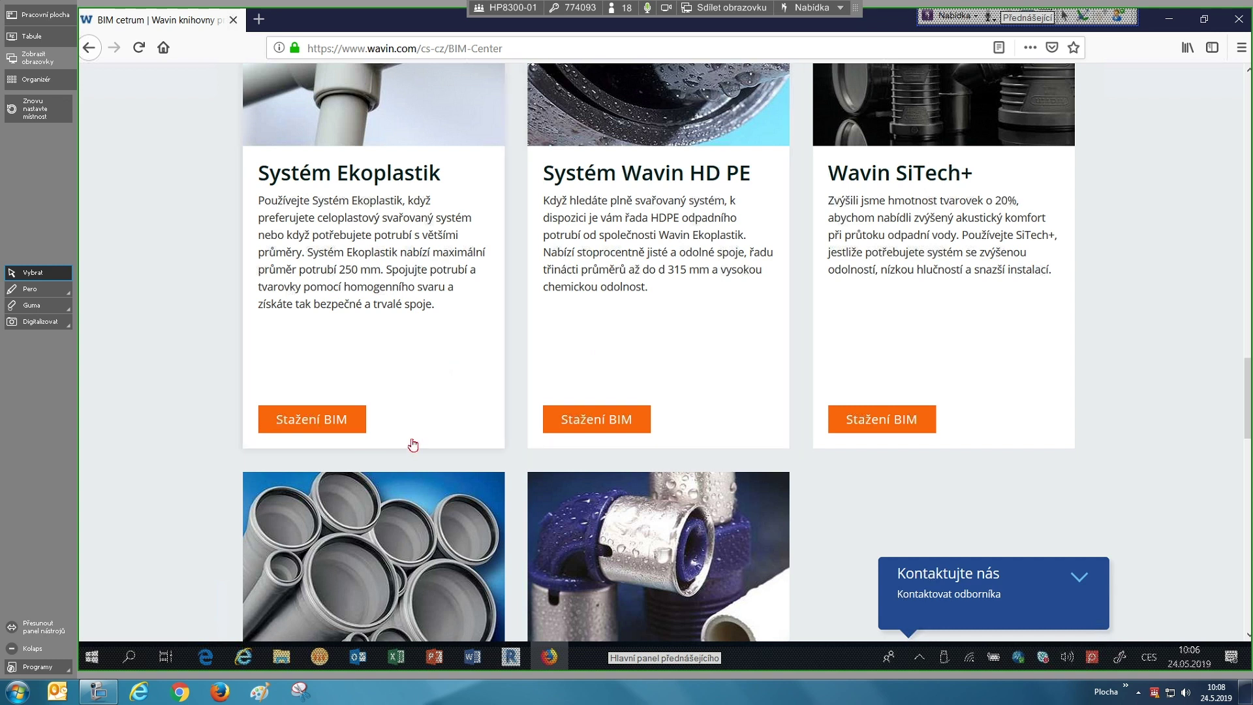
scroll(414, 437, down, 3)
scroll(974, 206, up, 4)
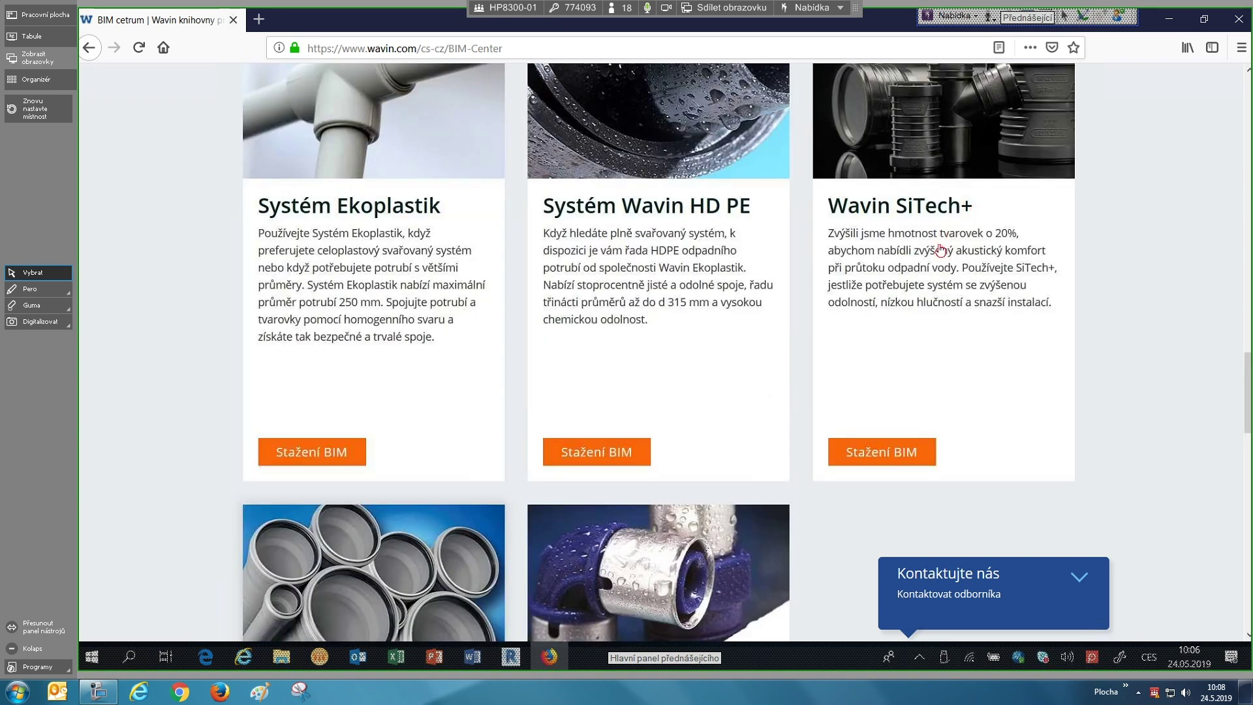
scroll(952, 261, up, 1)
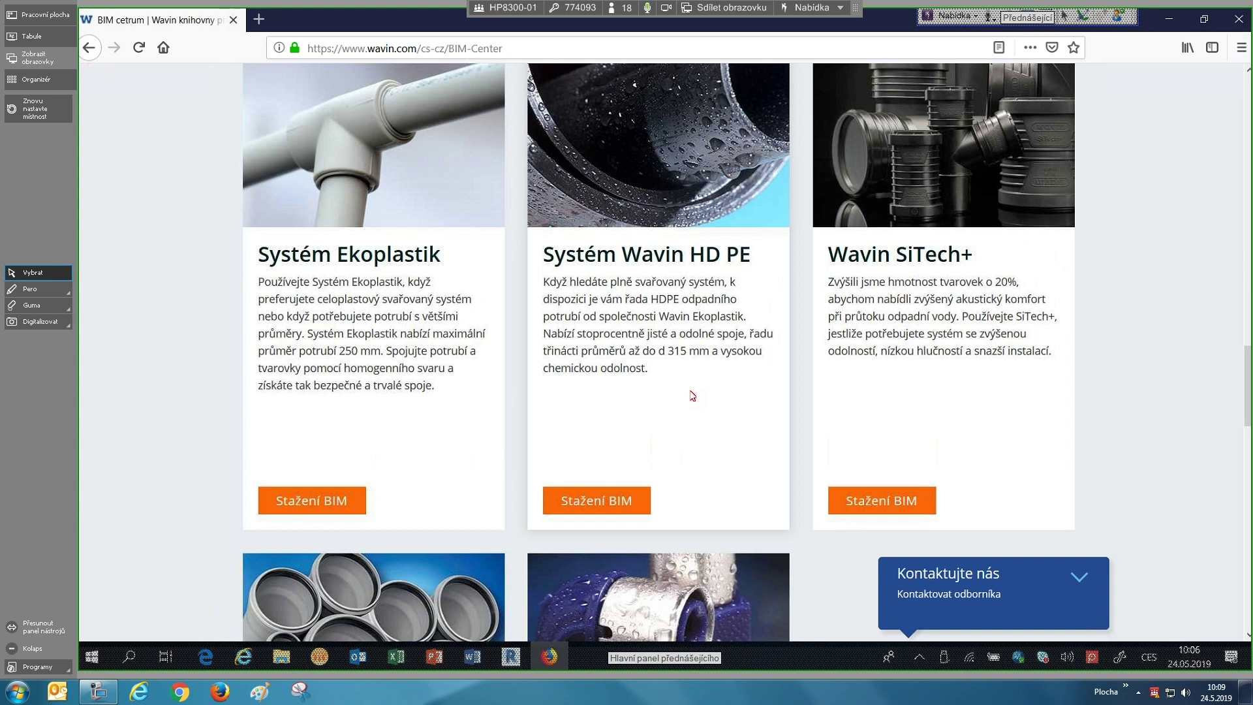
scroll(692, 396, up, 10)
scroll(692, 396, up, 3)
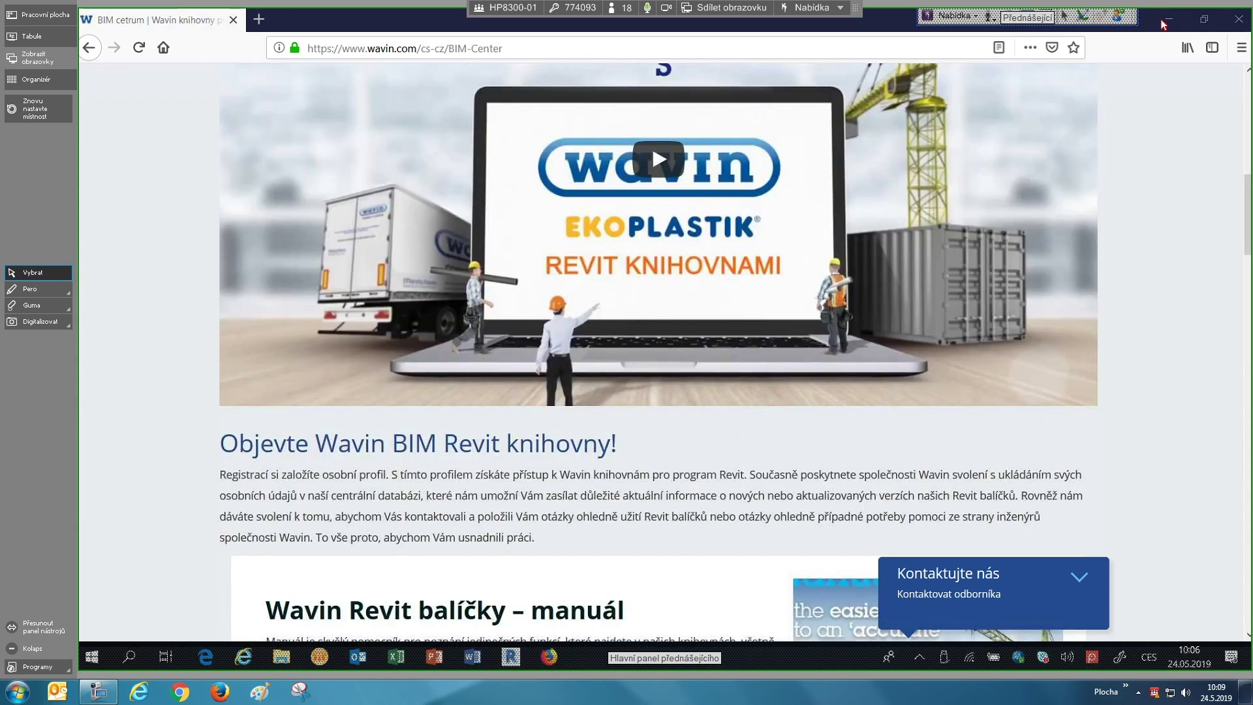
- Show the desktop, check the Webinář_2 folder's four Revit files, then minimise it
key(super+d)
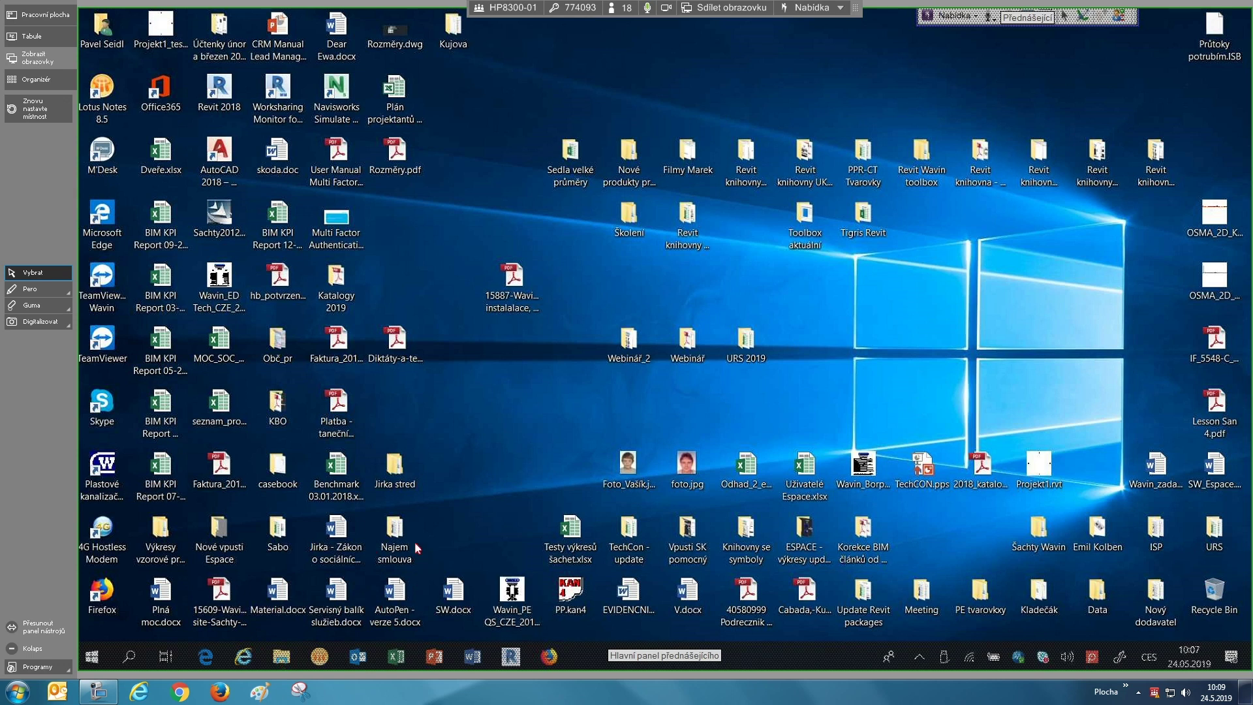
click(431, 587)
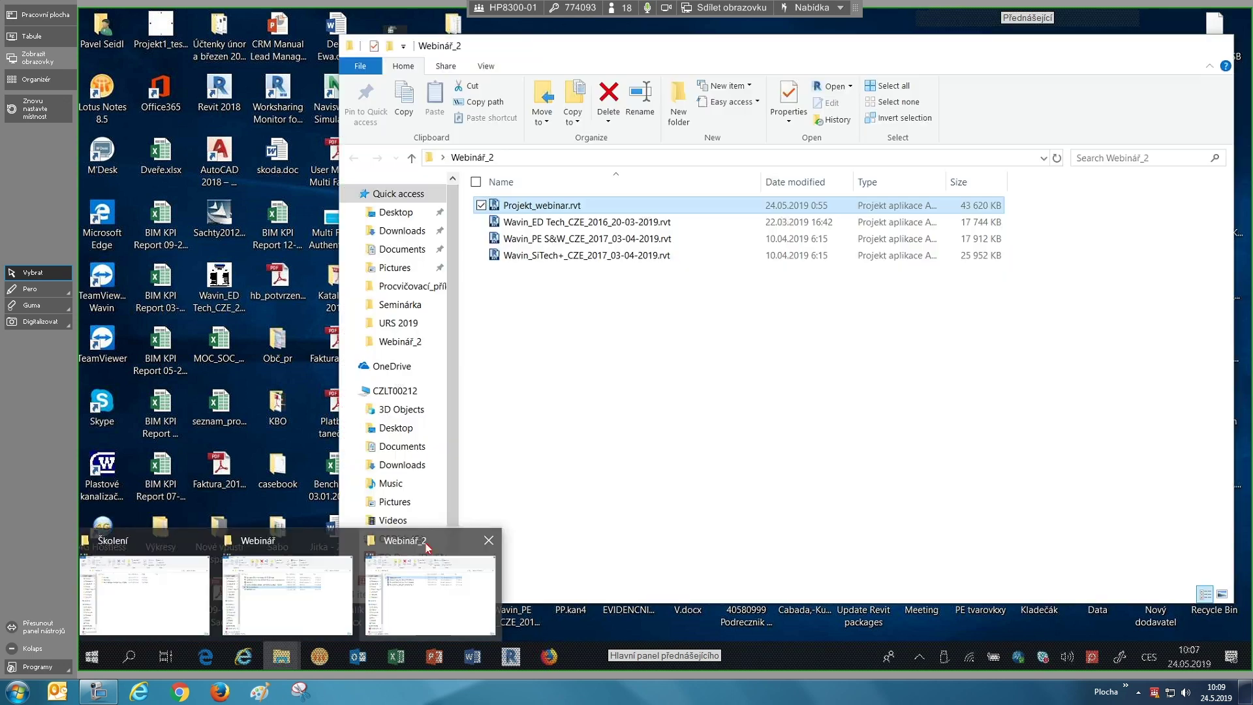
click(585, 363)
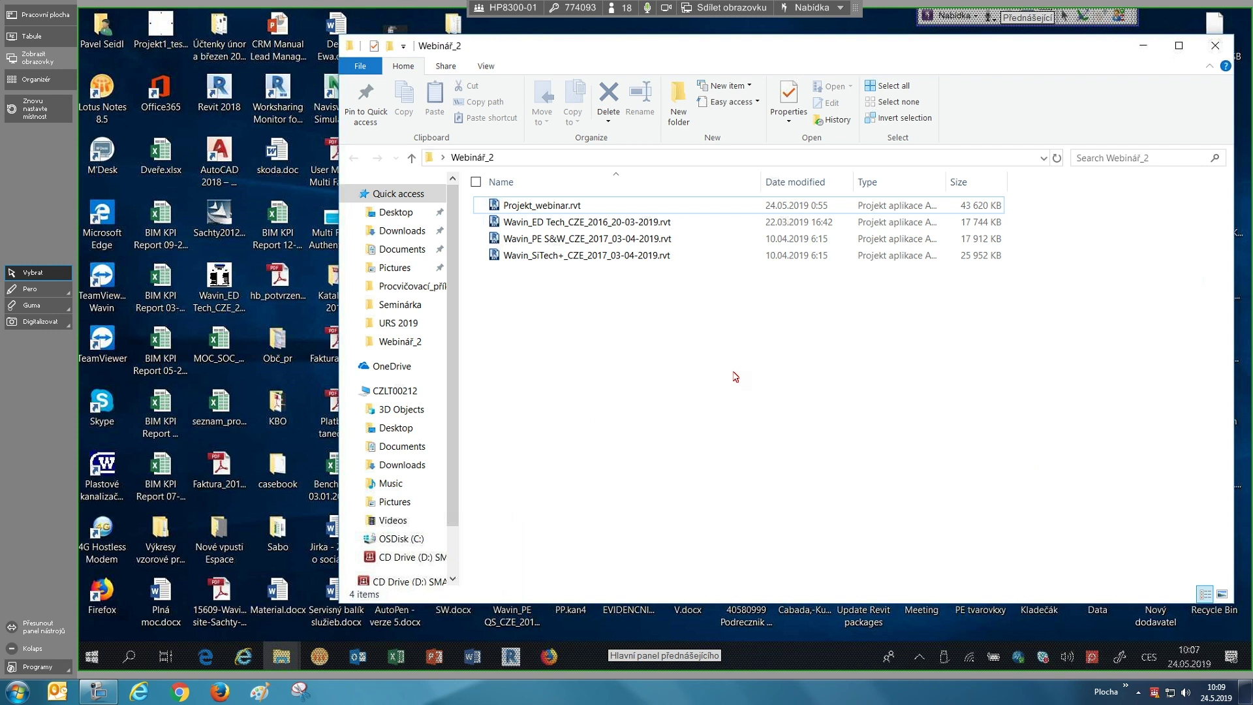
click(1143, 45)
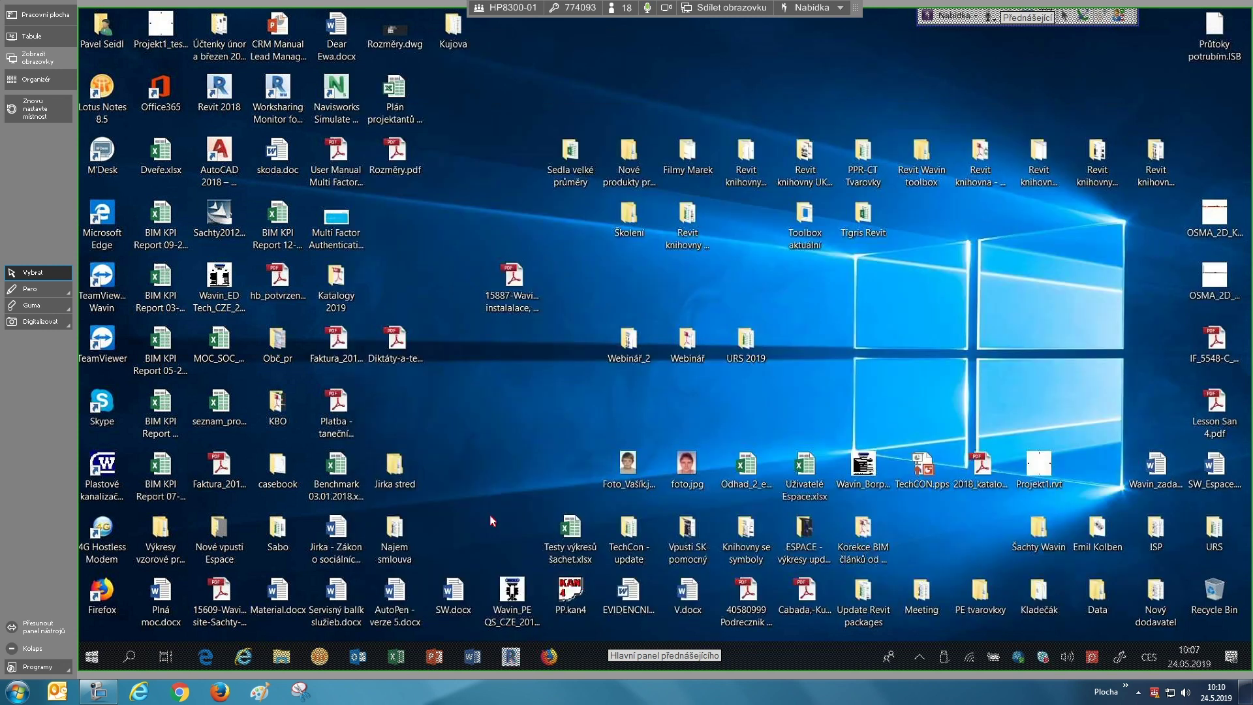
- Bring Revit to the front on Projekt_webinar.rvt's 1 – instalace floor plan
key(alt+Tab)
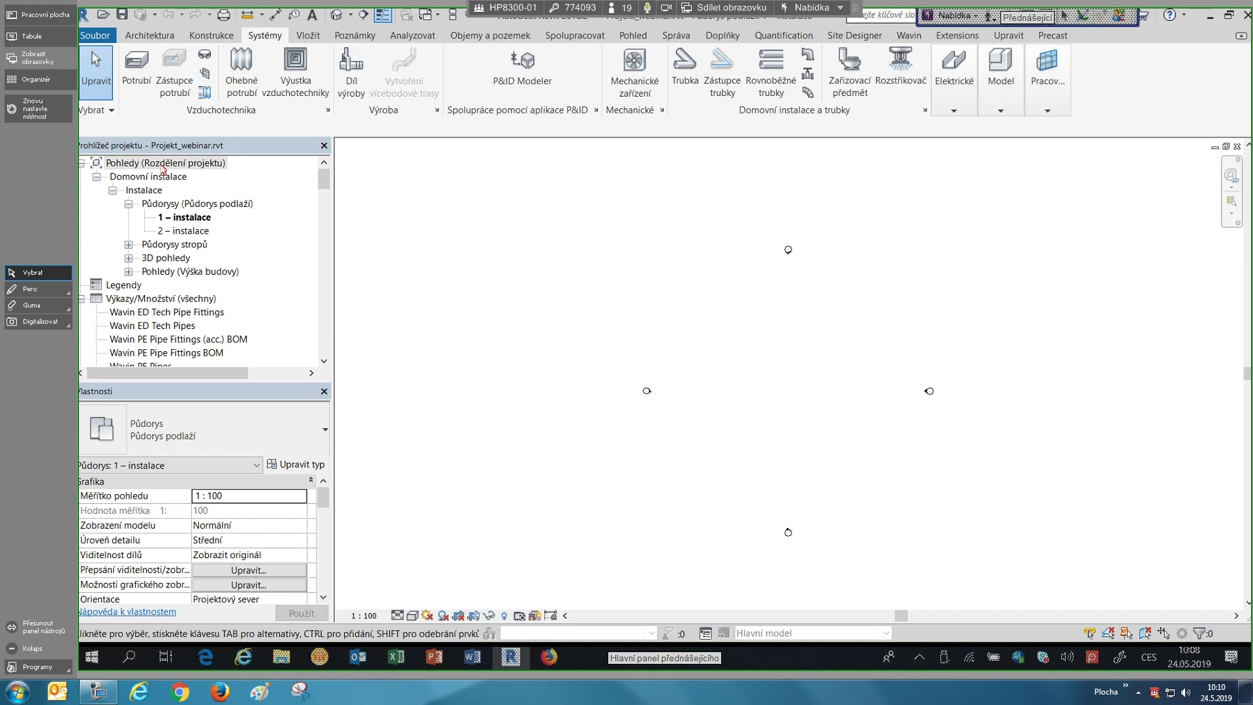
- Create a new project from the Plumbing-DefaultCSYCSY.rte template
click(102, 39)
click(131, 101)
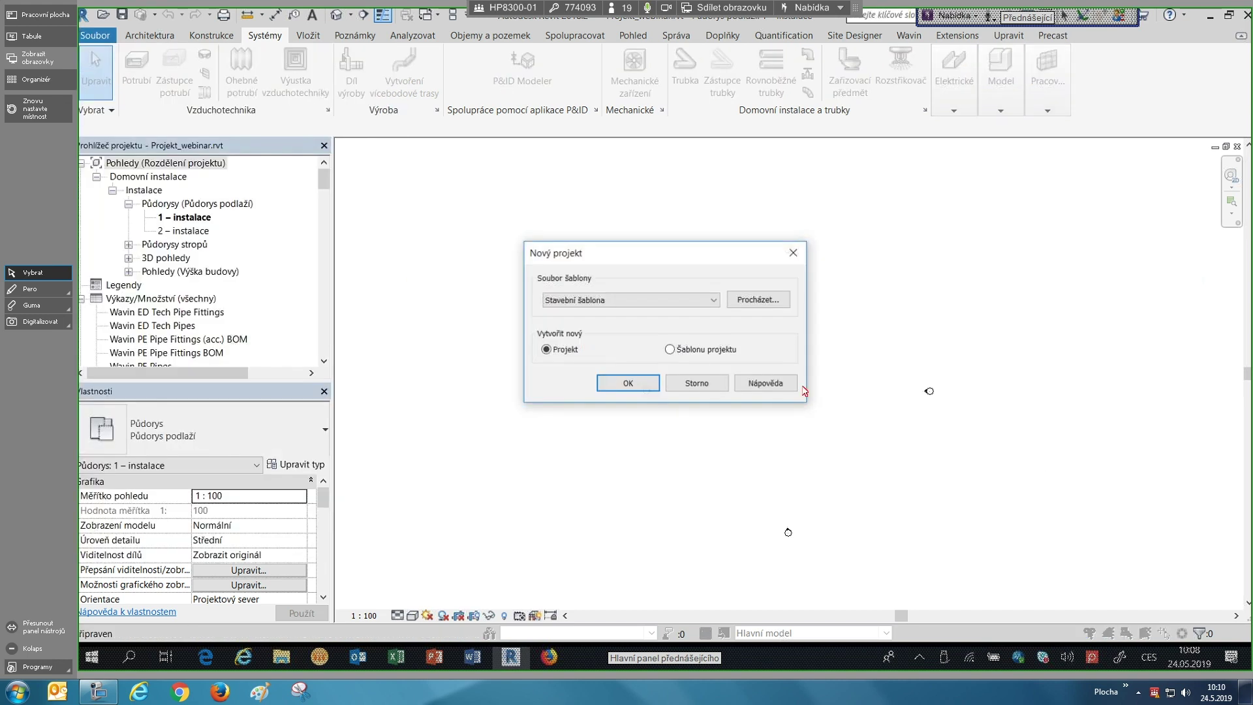
click(768, 303)
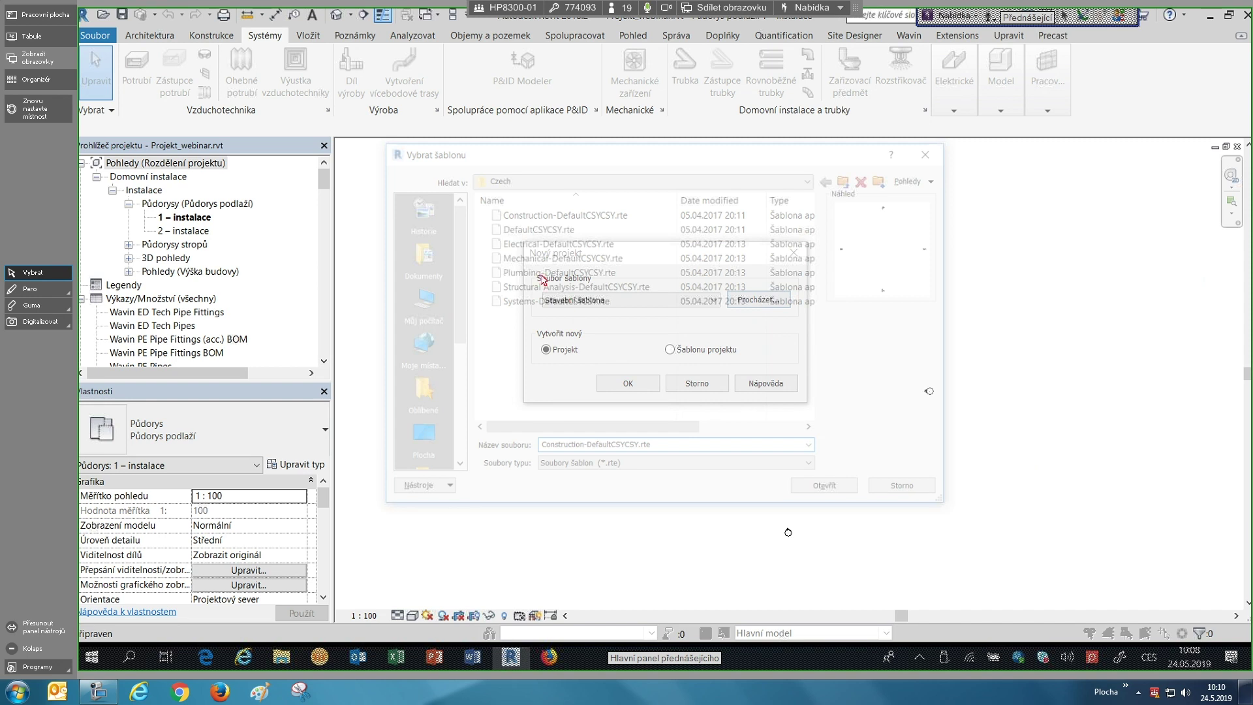
click(838, 492)
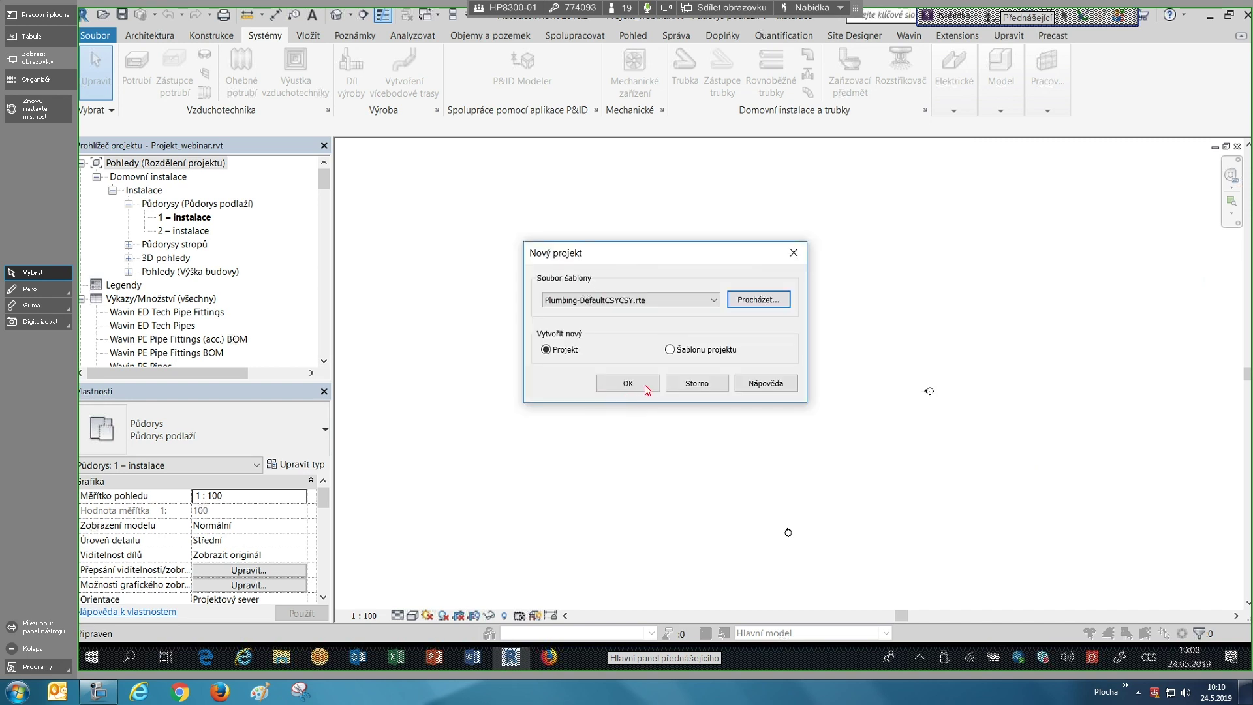
click(628, 384)
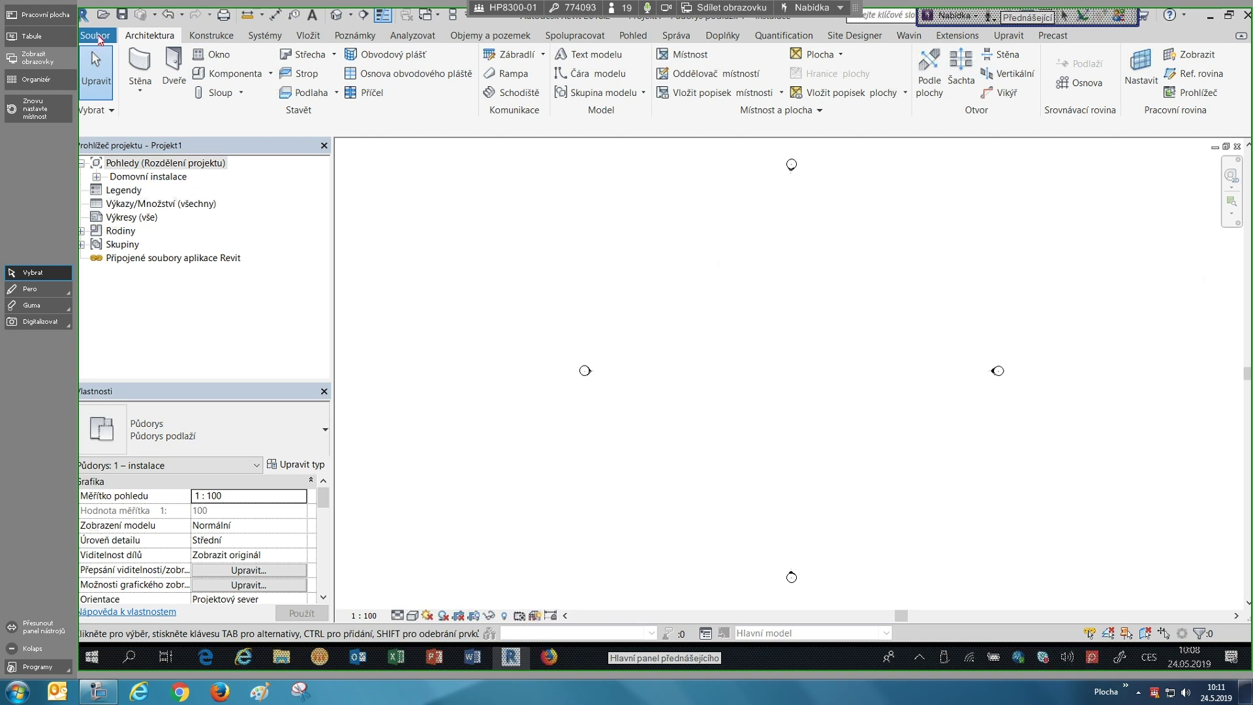
- Open Wavin_ED Tech_CZE_2016_20-03-2019.rvt from the Webinář_2 folder
click(98, 41)
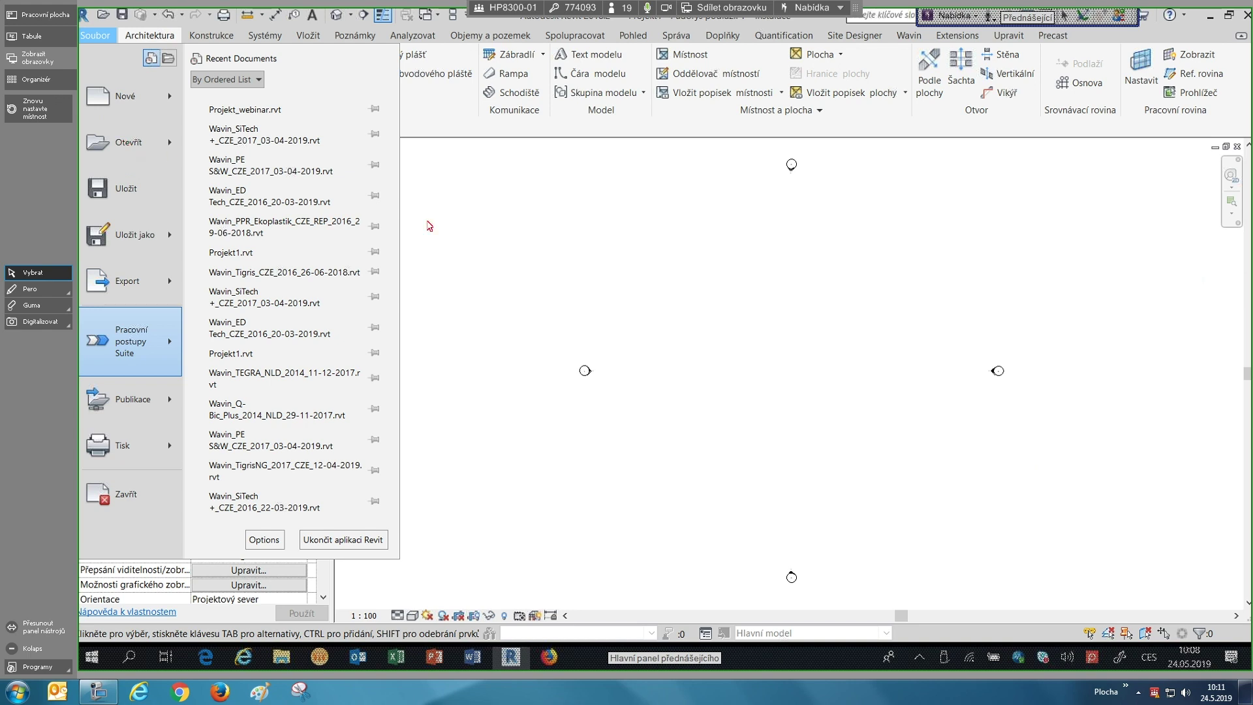
key(ctrl+o)
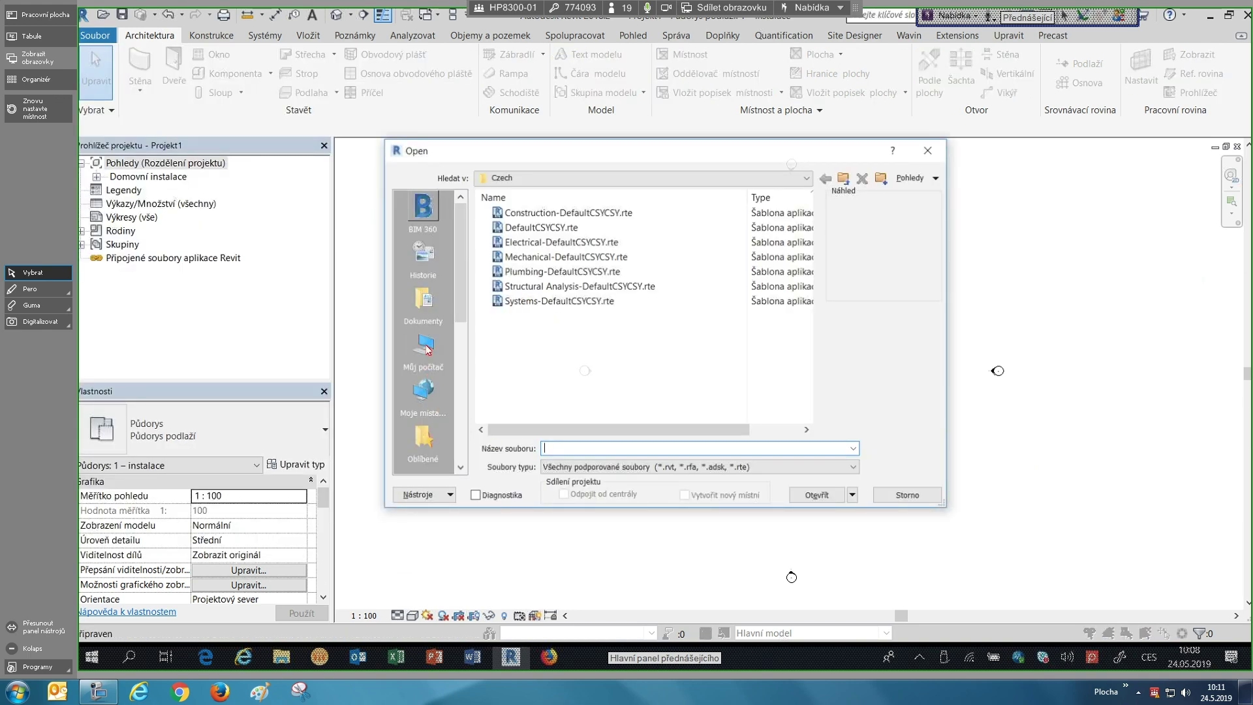
click(427, 348)
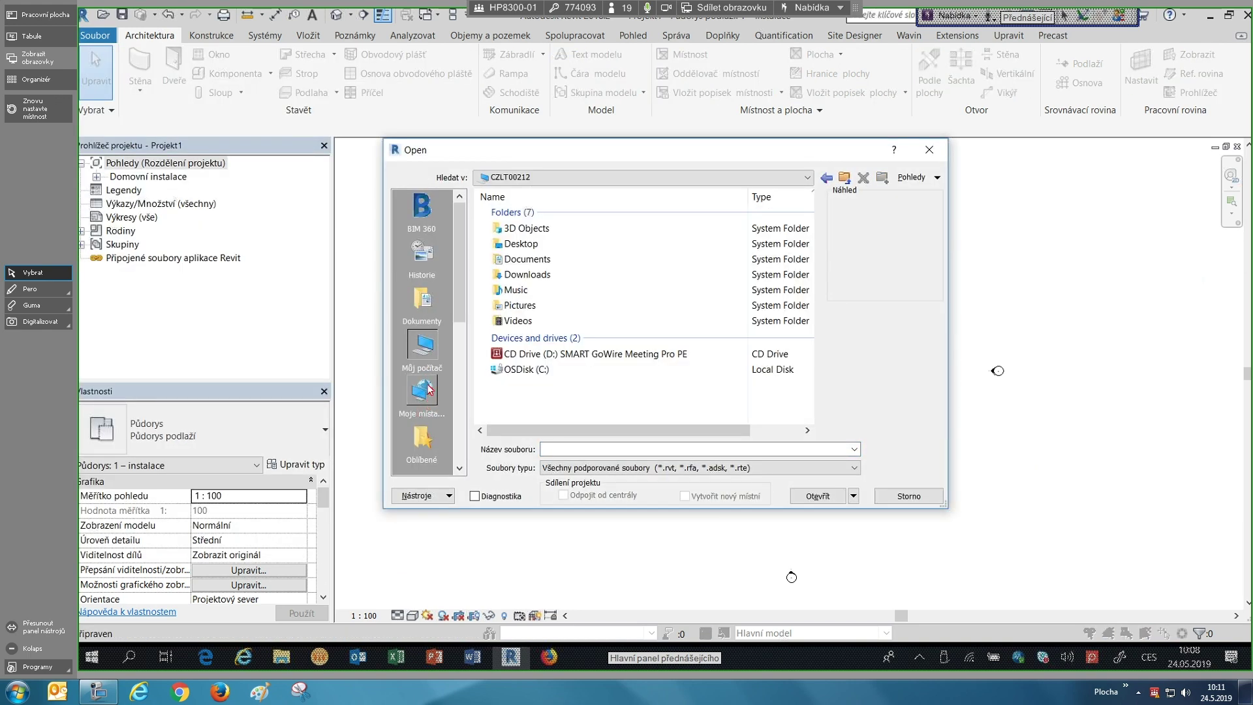
scroll(429, 386, down, 3)
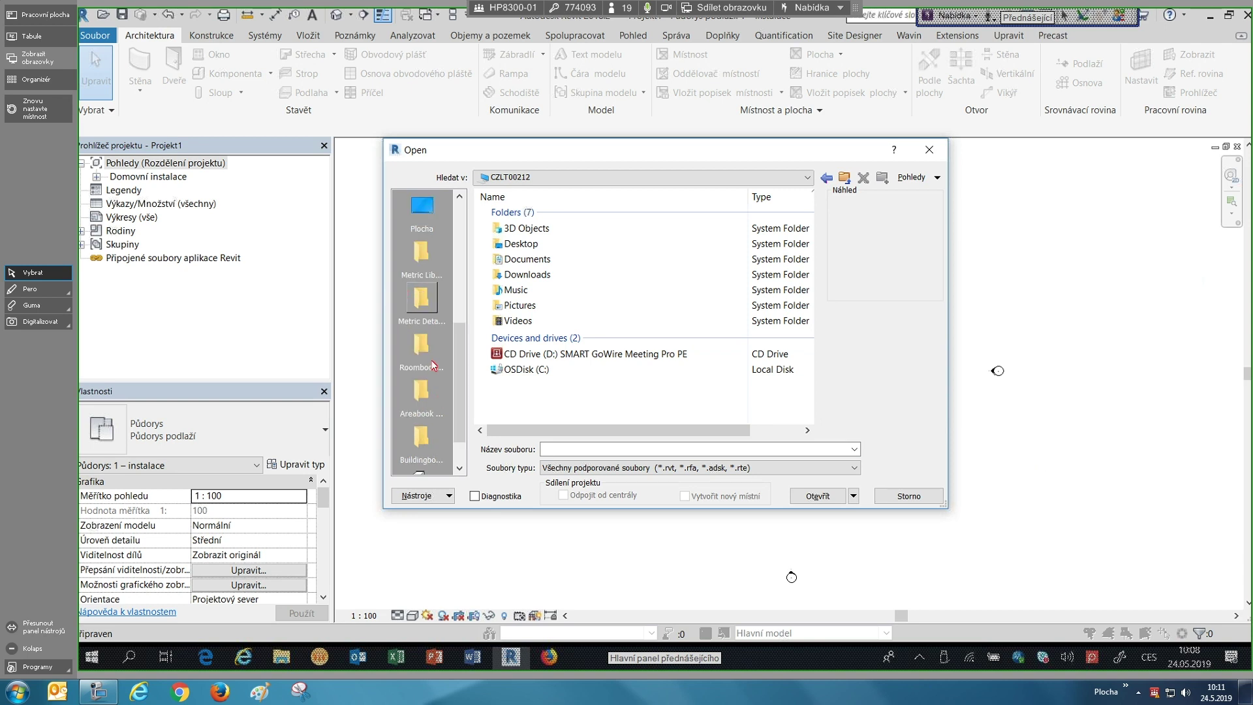
scroll(432, 365, up, 3)
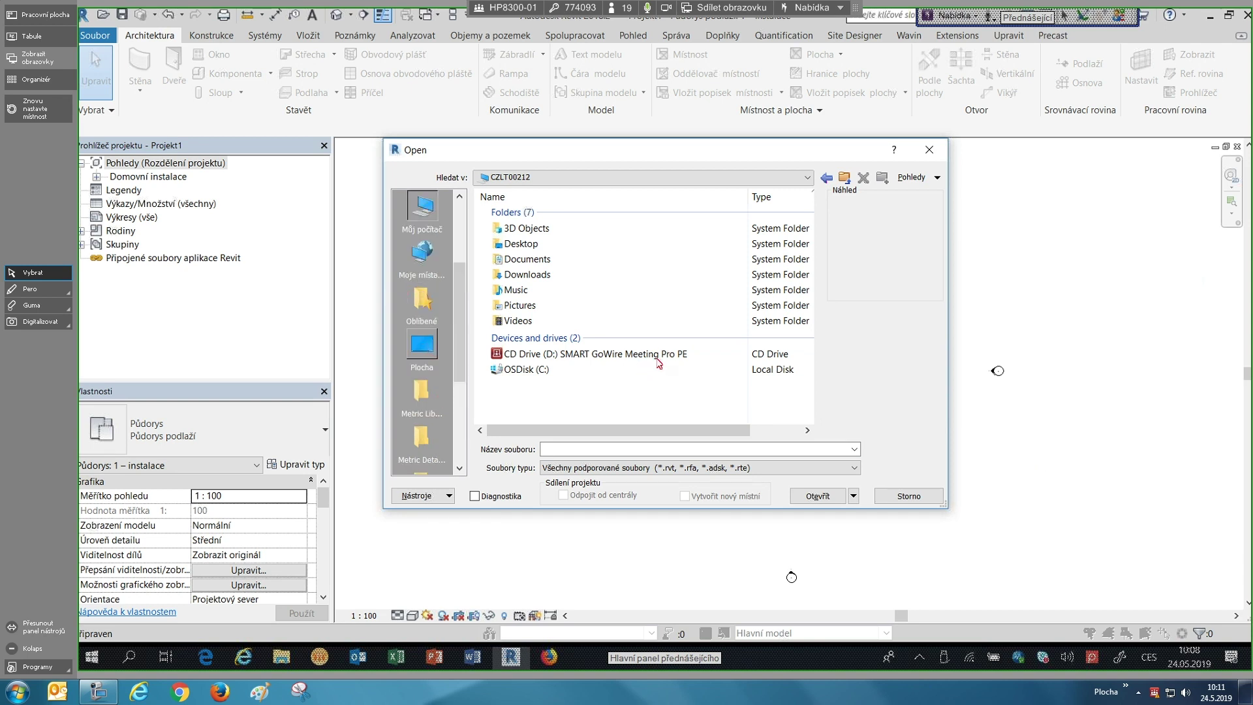
scroll(658, 363, down, 4)
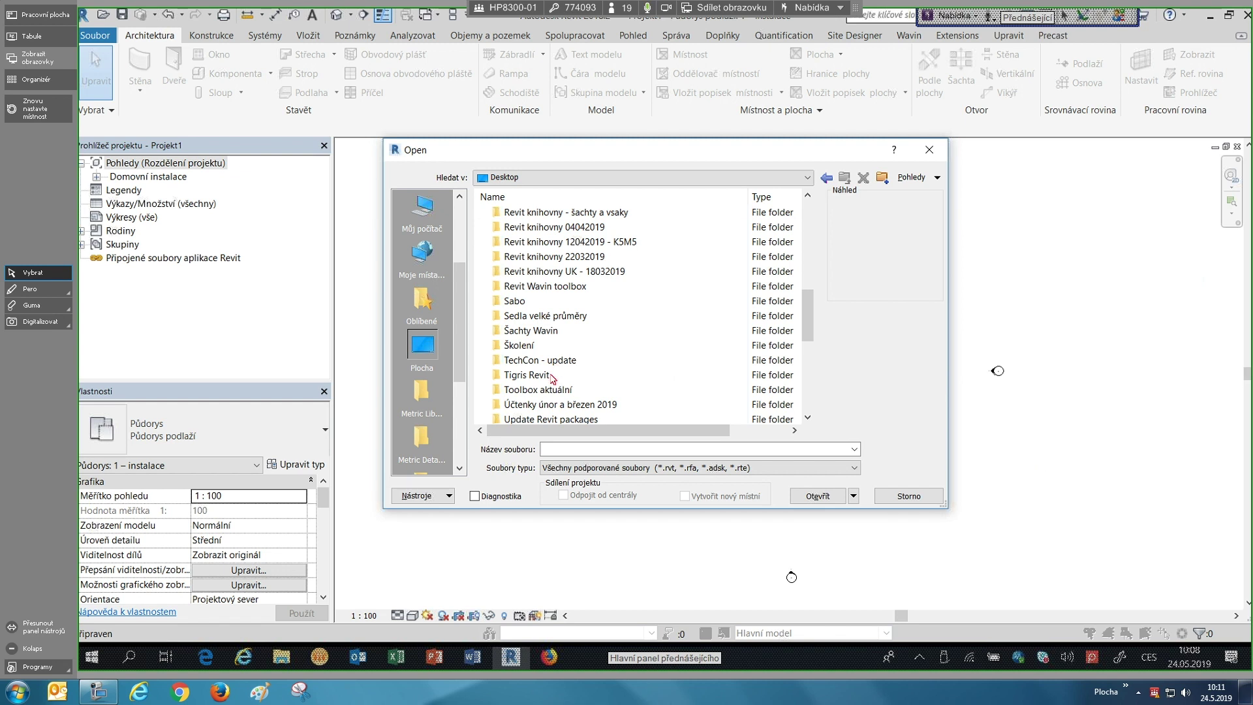
double_click(540, 315)
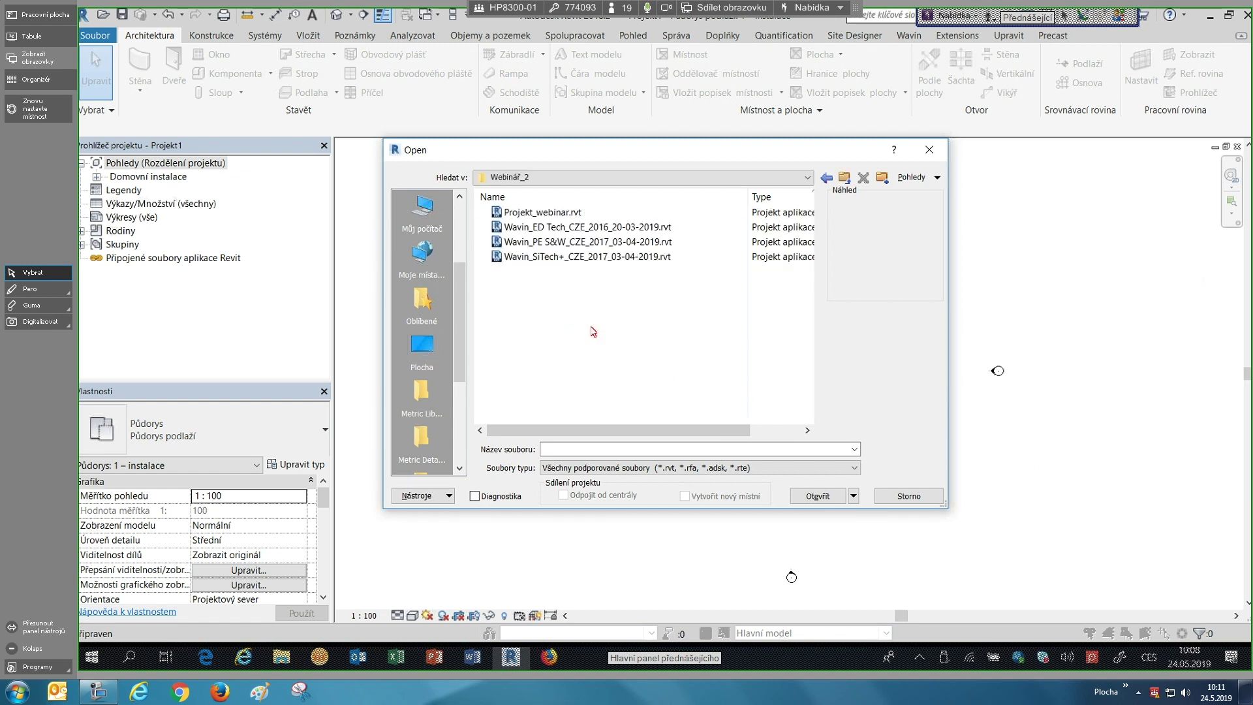
click(557, 228)
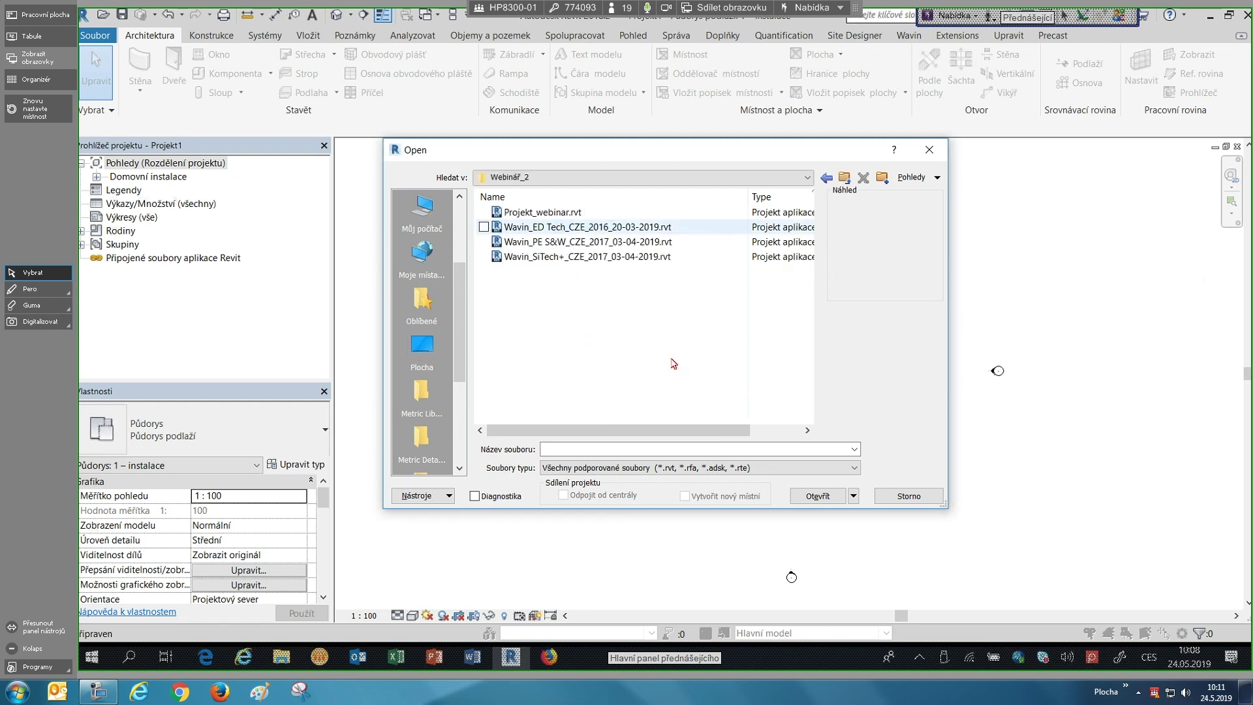
click(825, 500)
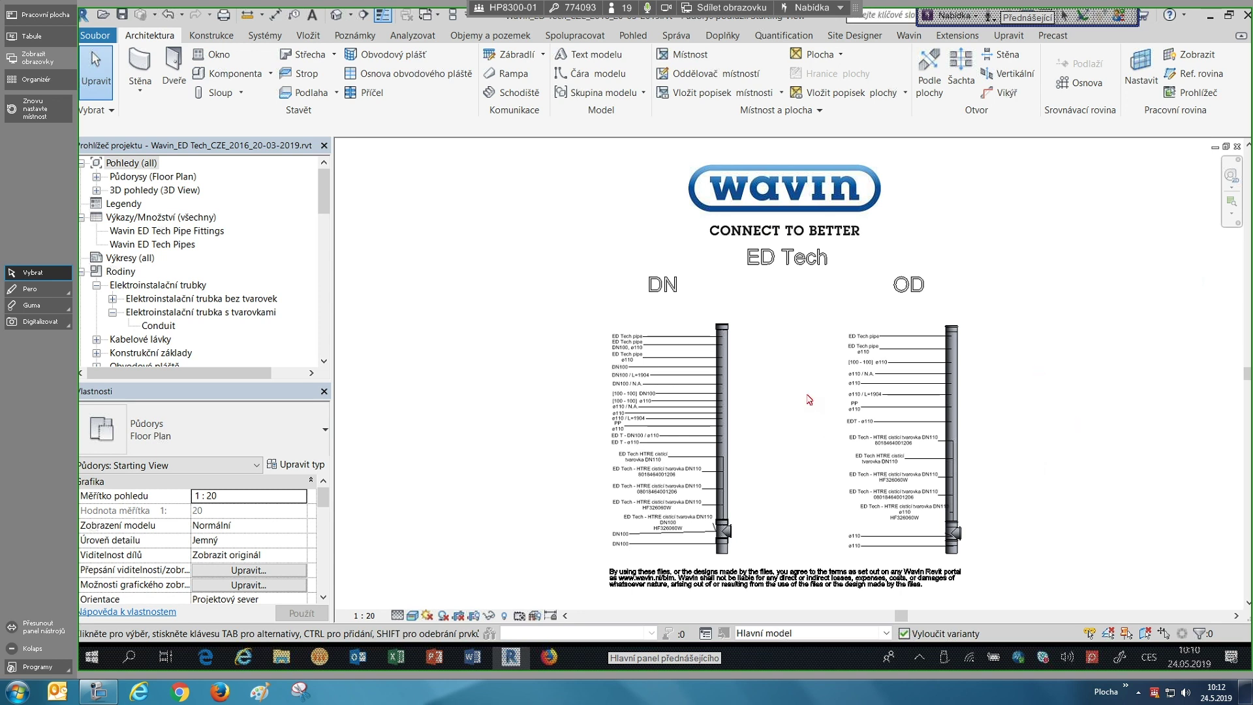
- Copy the legend's DN pipe tags and leaders to the clipboard, then return to Projekt1
scroll(810, 398, down, 1)
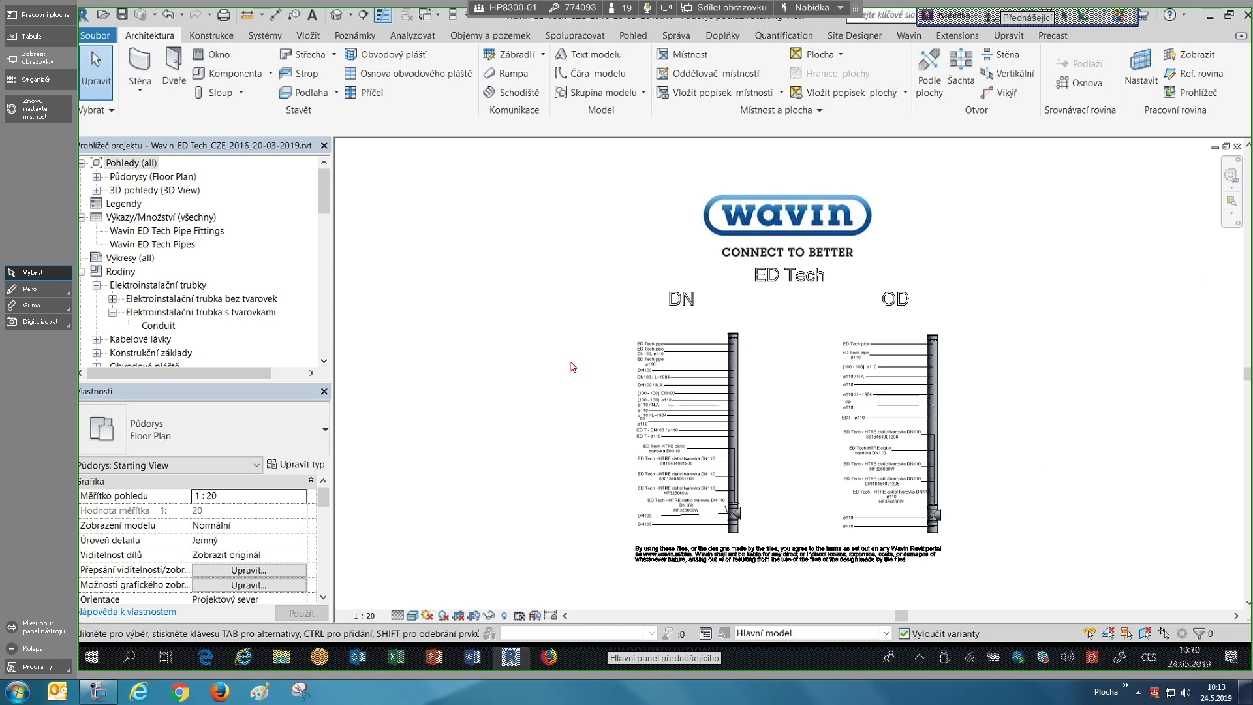
drag(775, 326, 599, 474)
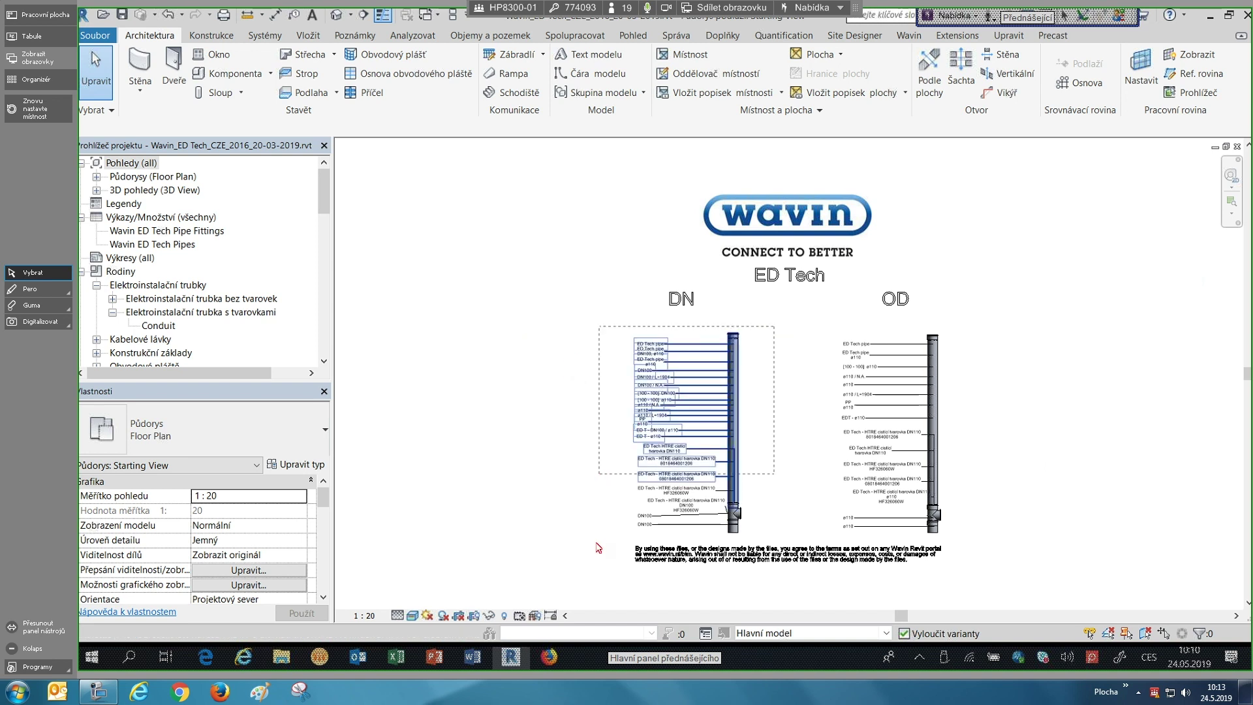
drag(596, 543, 595, 542)
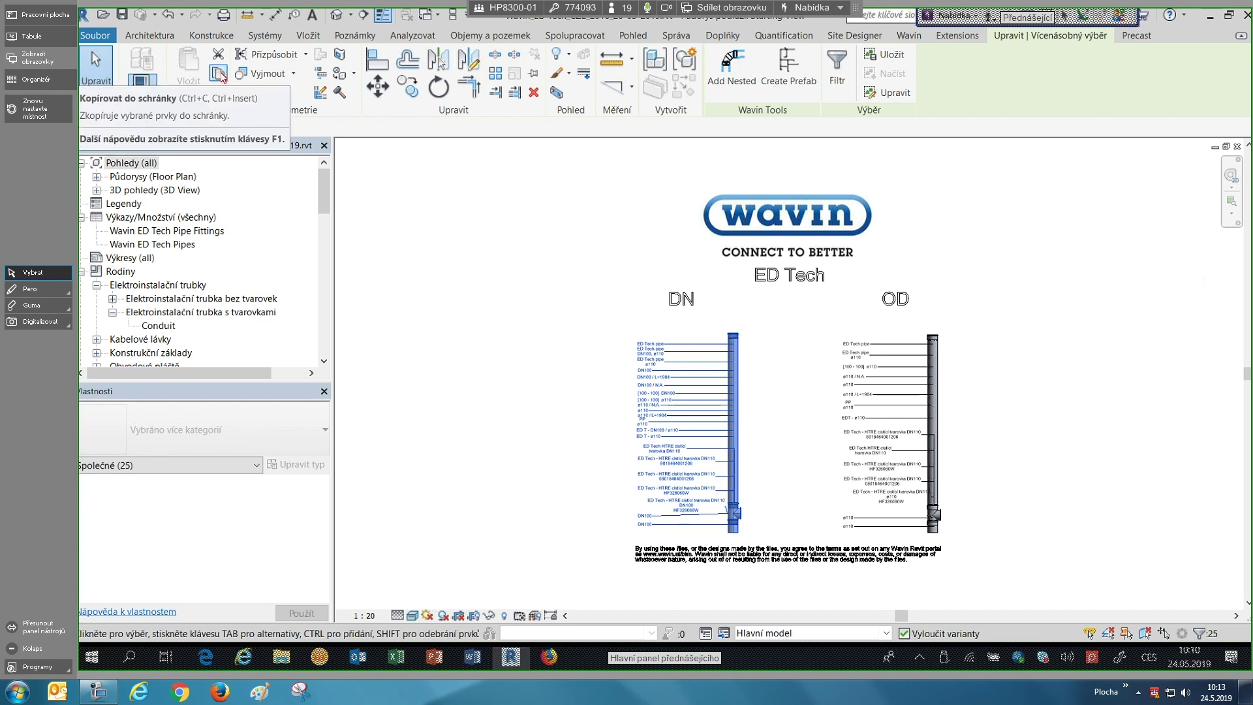
click(222, 77)
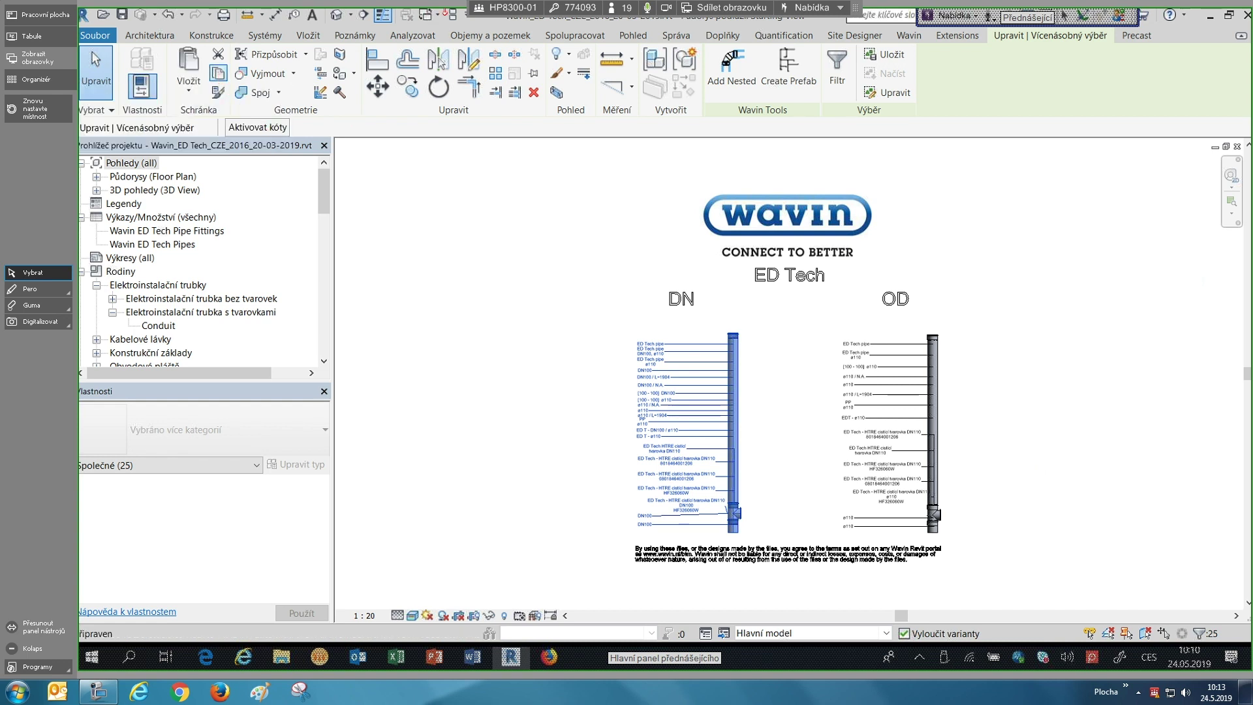
click(297, 53)
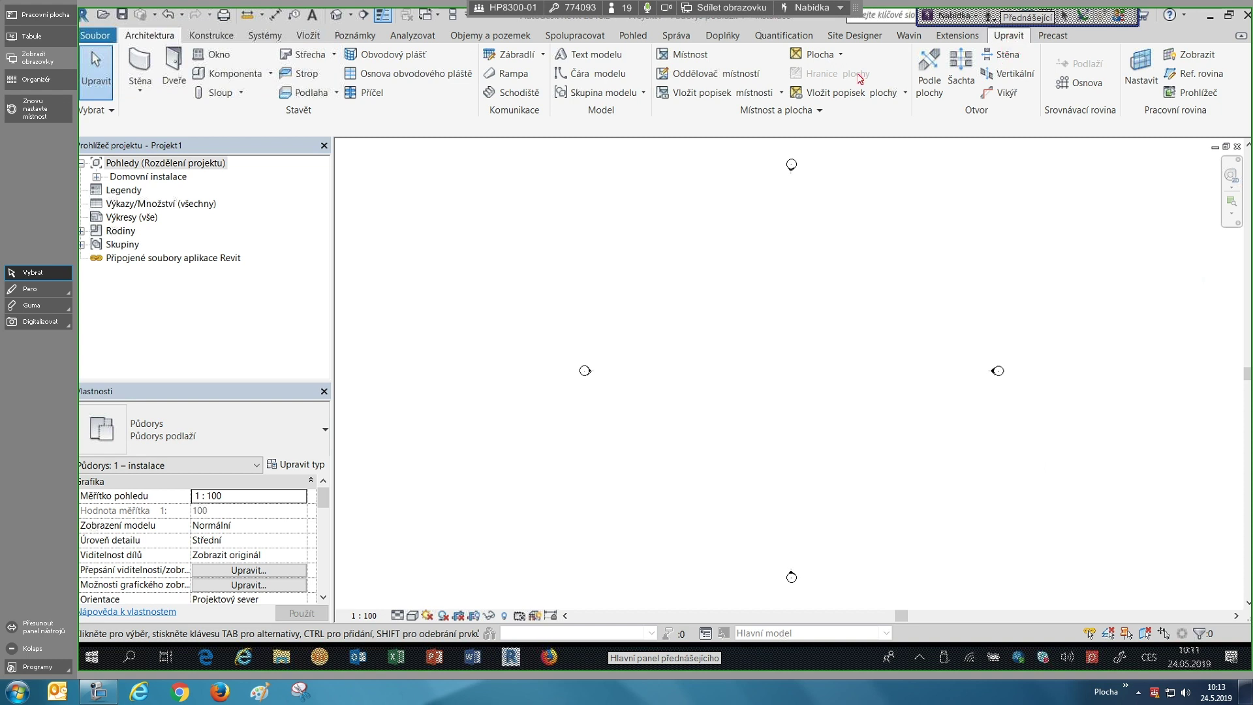
- Paste the copied DN elements between the four circles near the plan centre
click(1008, 35)
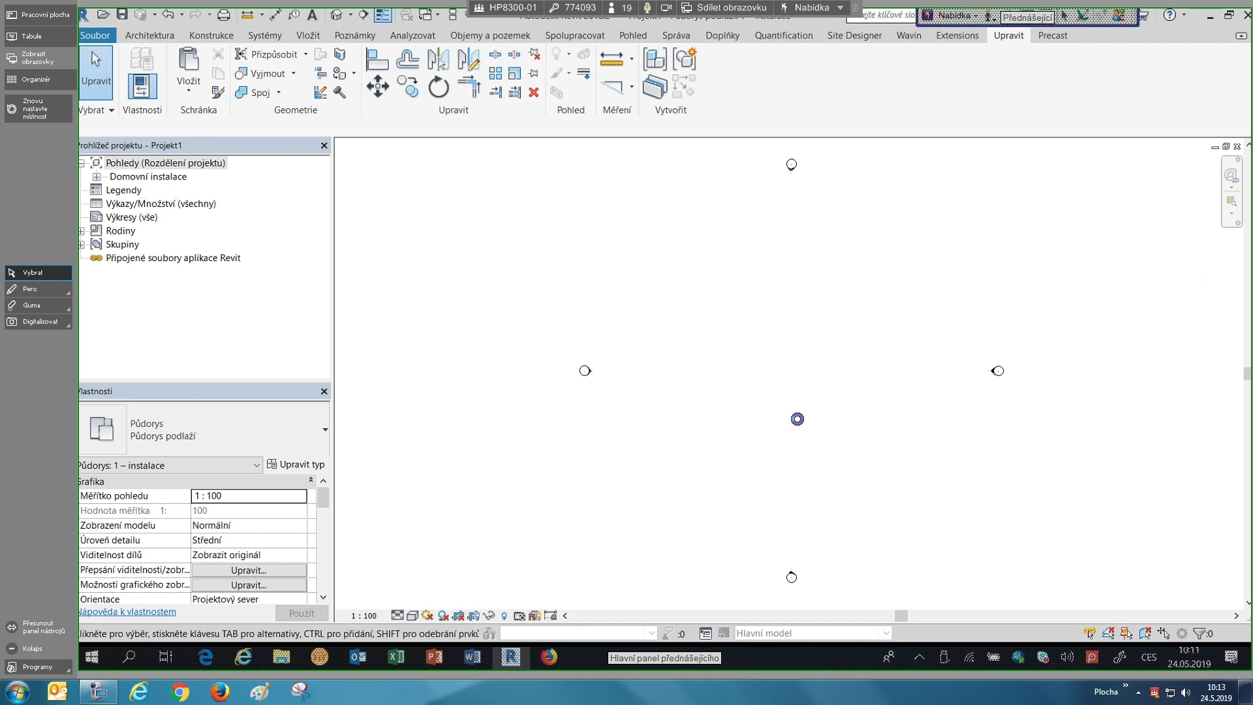
key(ctrl+v)
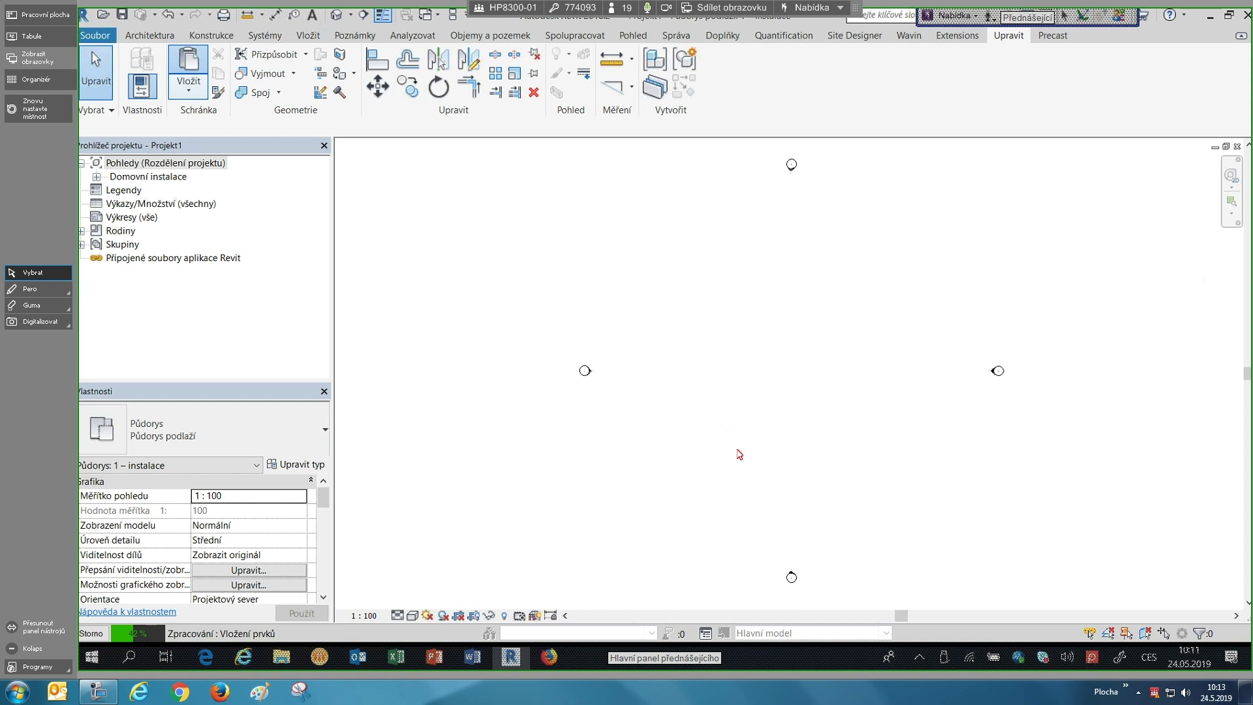
click(779, 492)
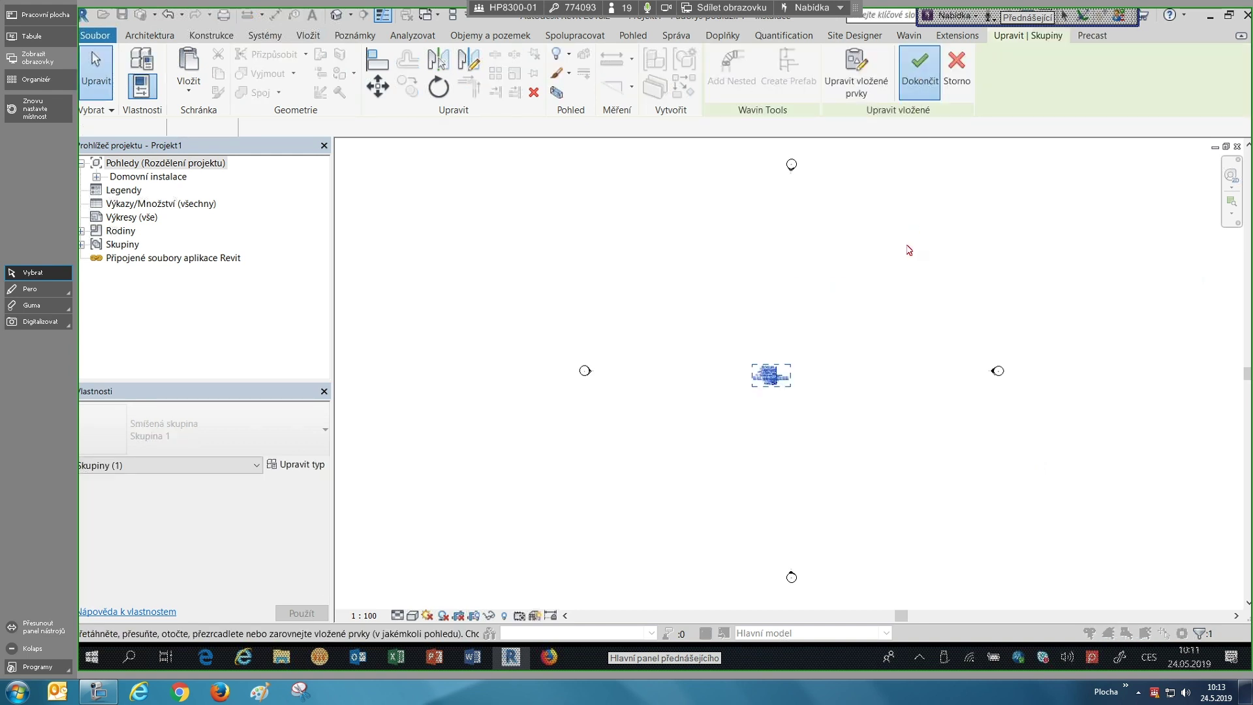
- Finish the paste, then select all 25 pasted DN elements and delete them
click(902, 253)
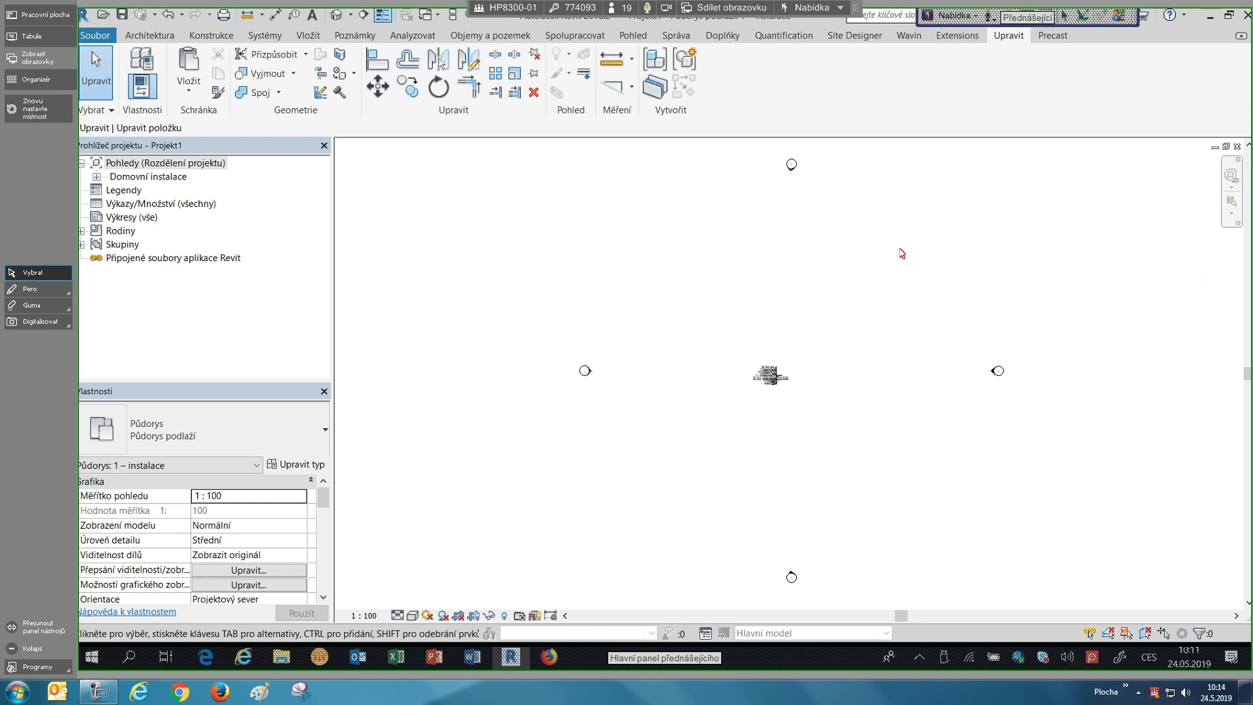
click(729, 438)
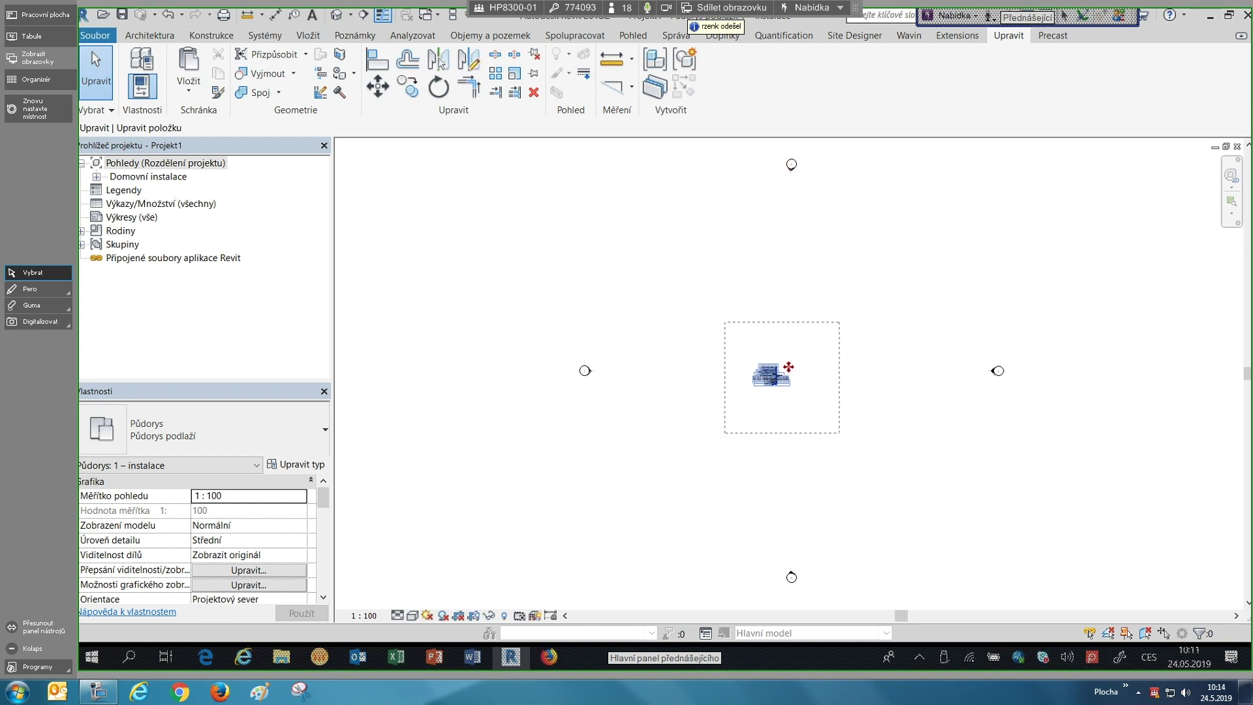
drag(840, 322, 724, 433)
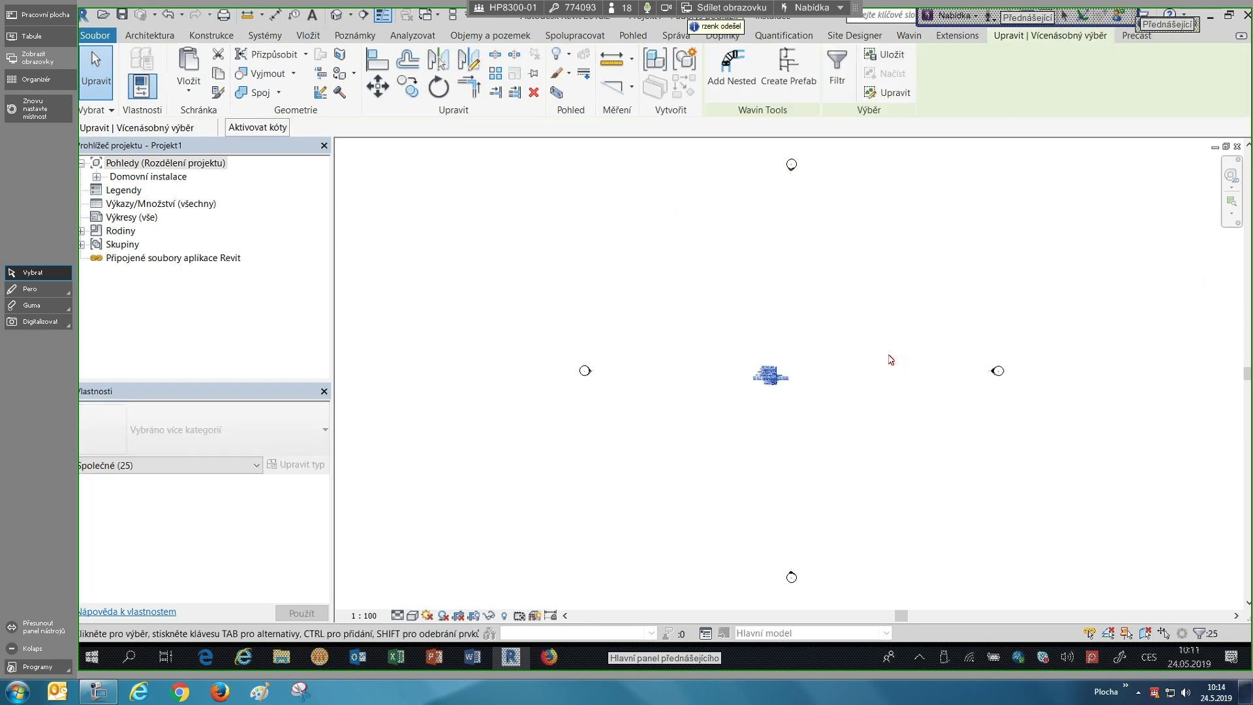
key(Delete)
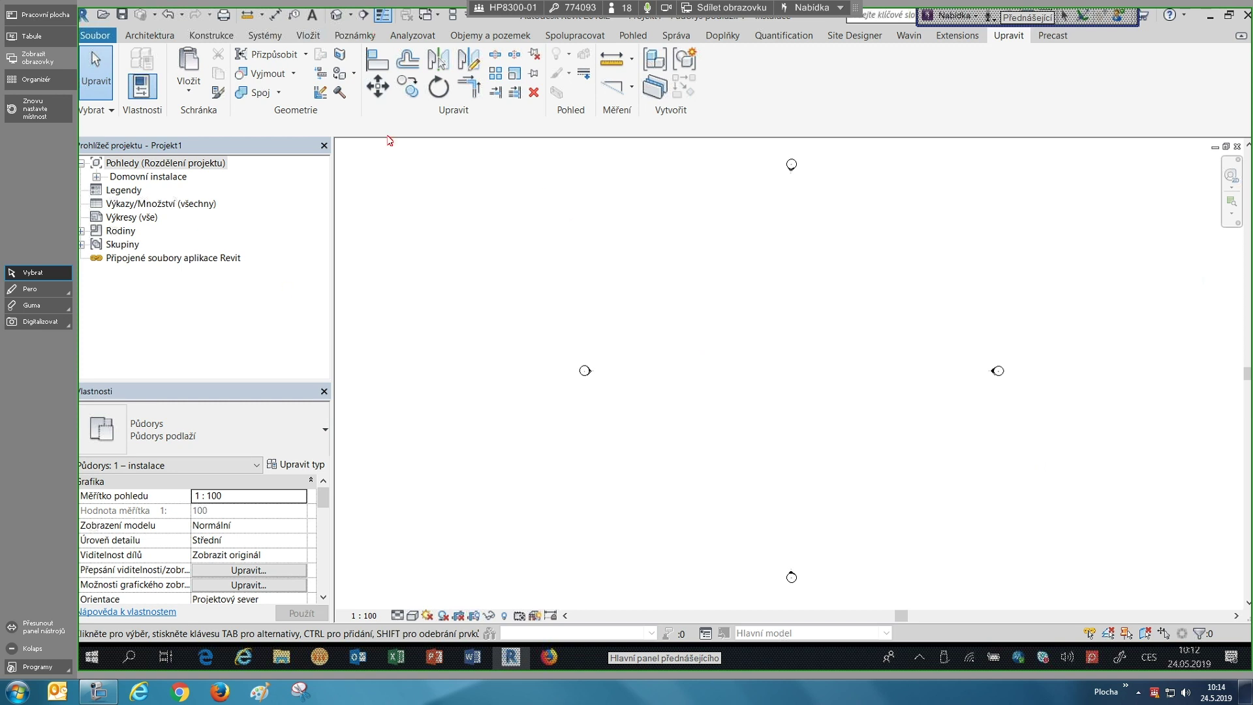
- Select the Wavin ED Tech Pipe Fittings and Pipes schedules in the library, then return to Projekt1
click(437, 19)
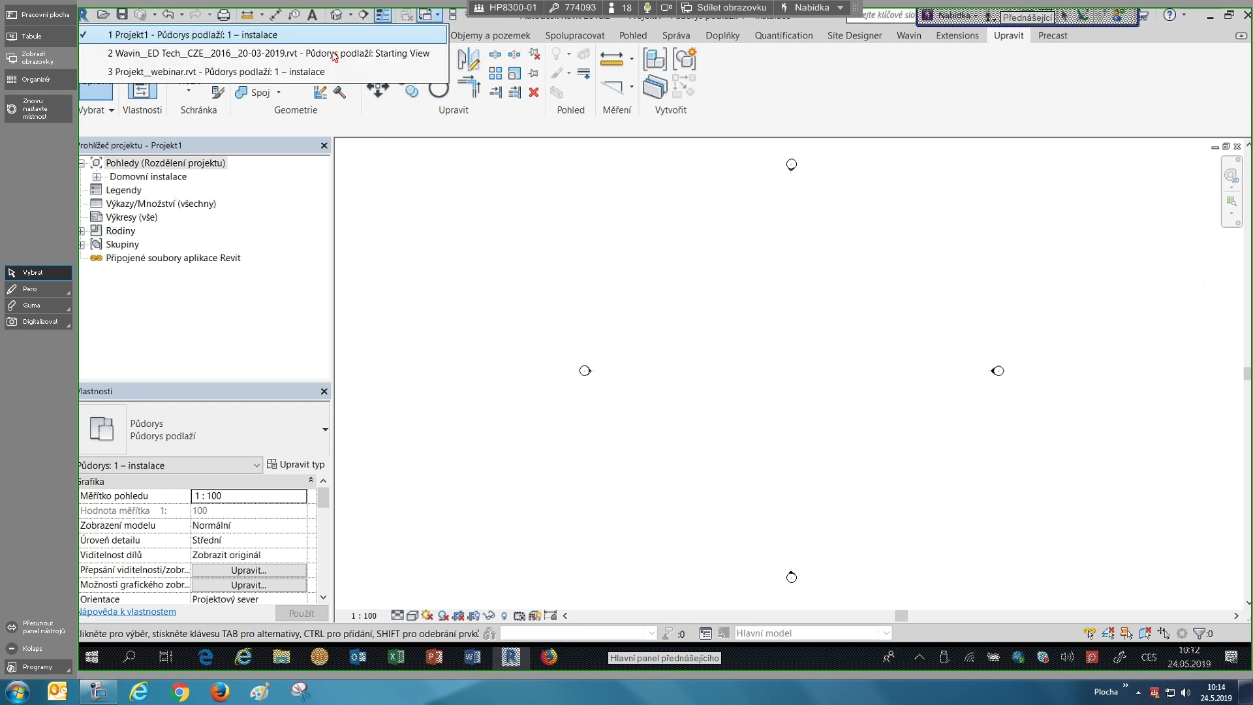
click(332, 54)
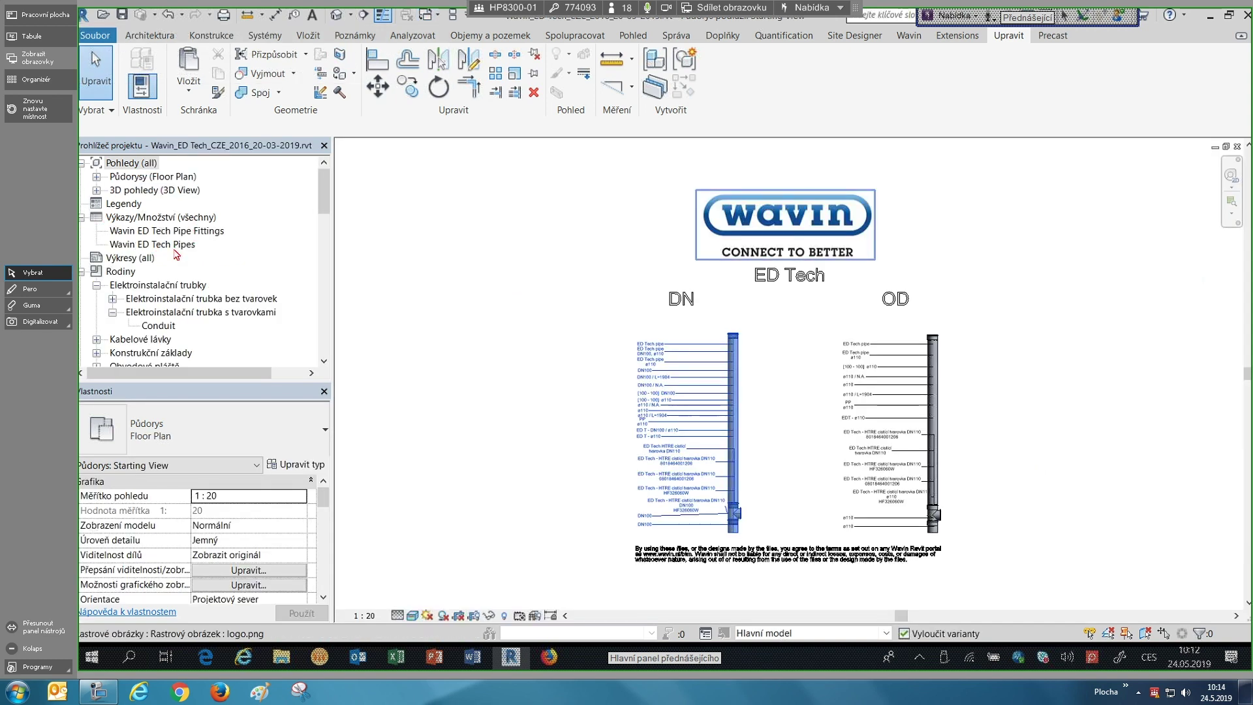
click(157, 232)
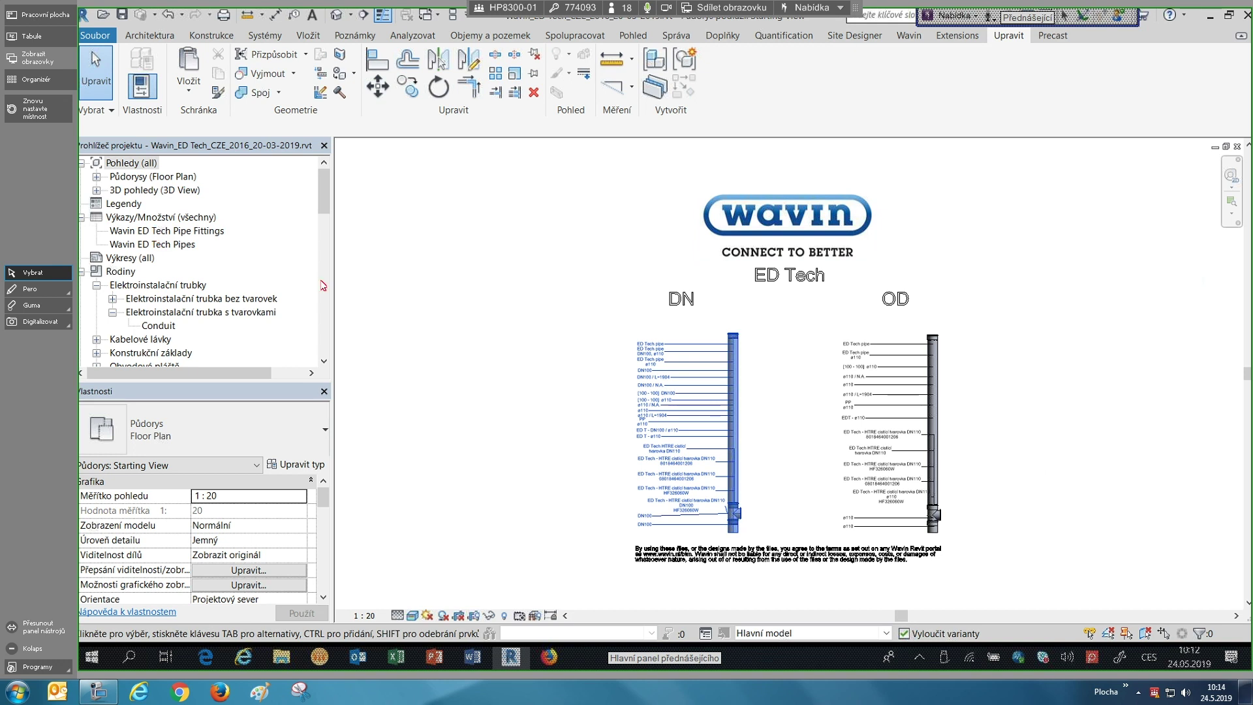
ctrl+click(249, 248)
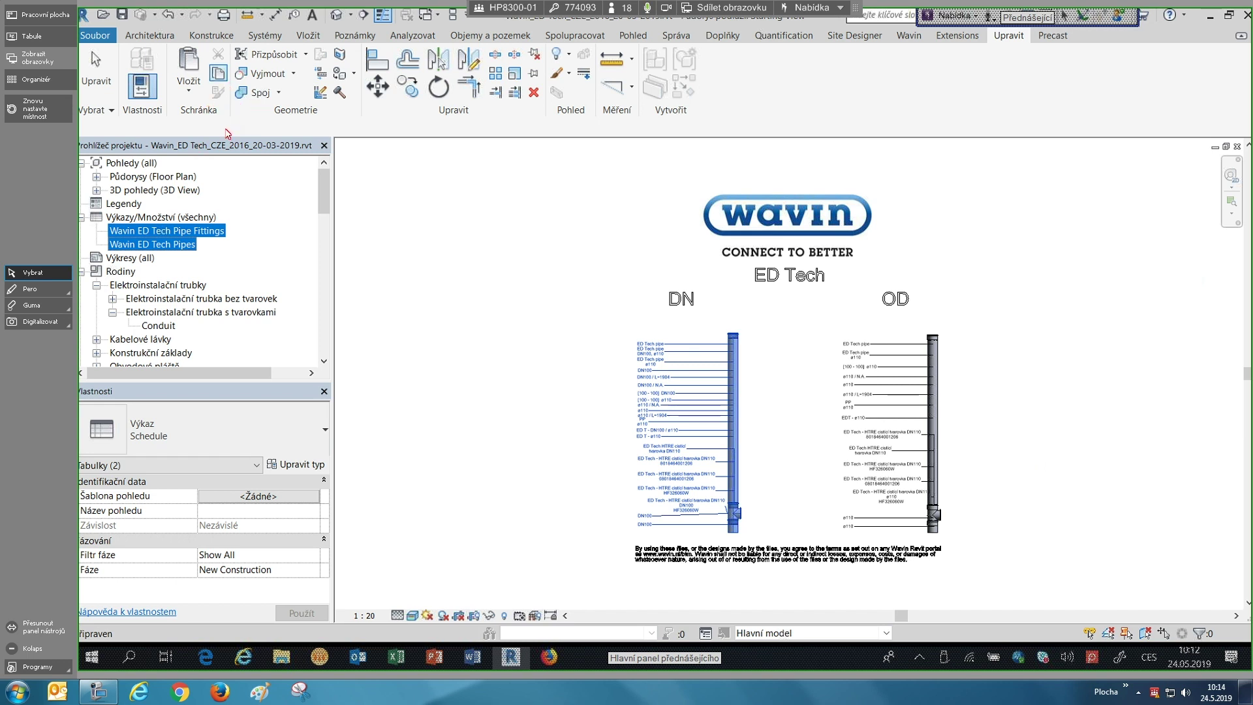
click(438, 15)
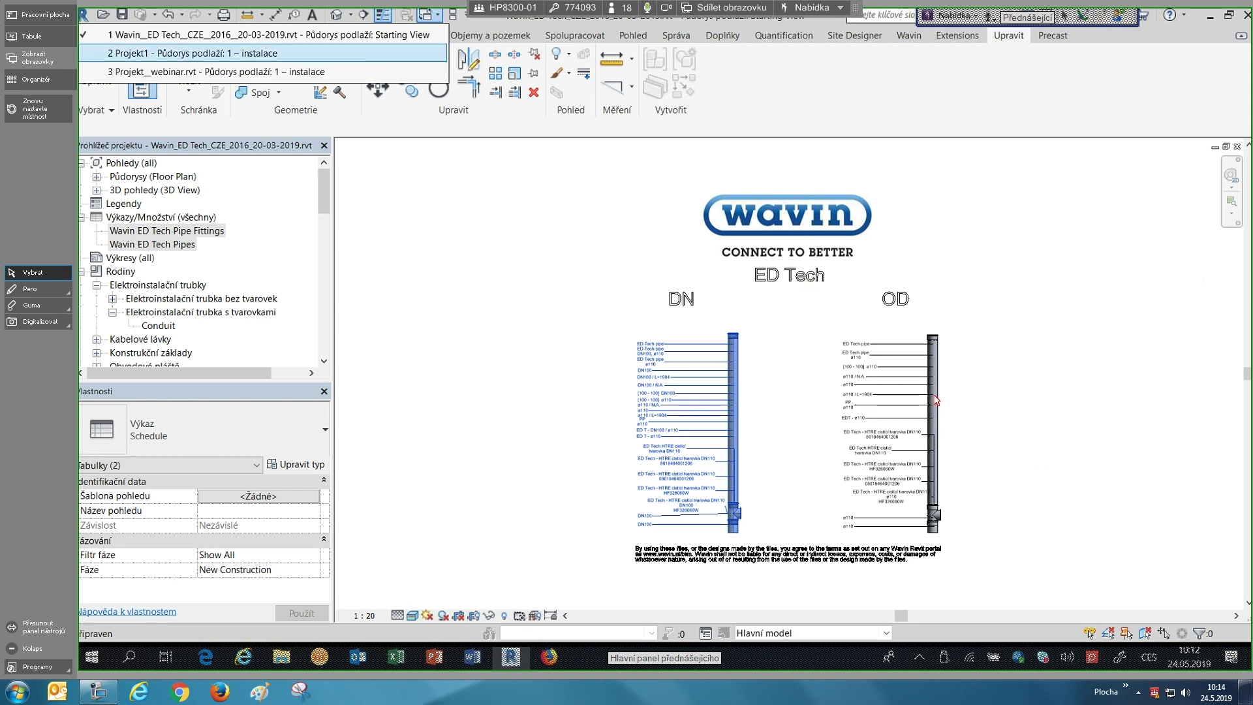
key(Return)
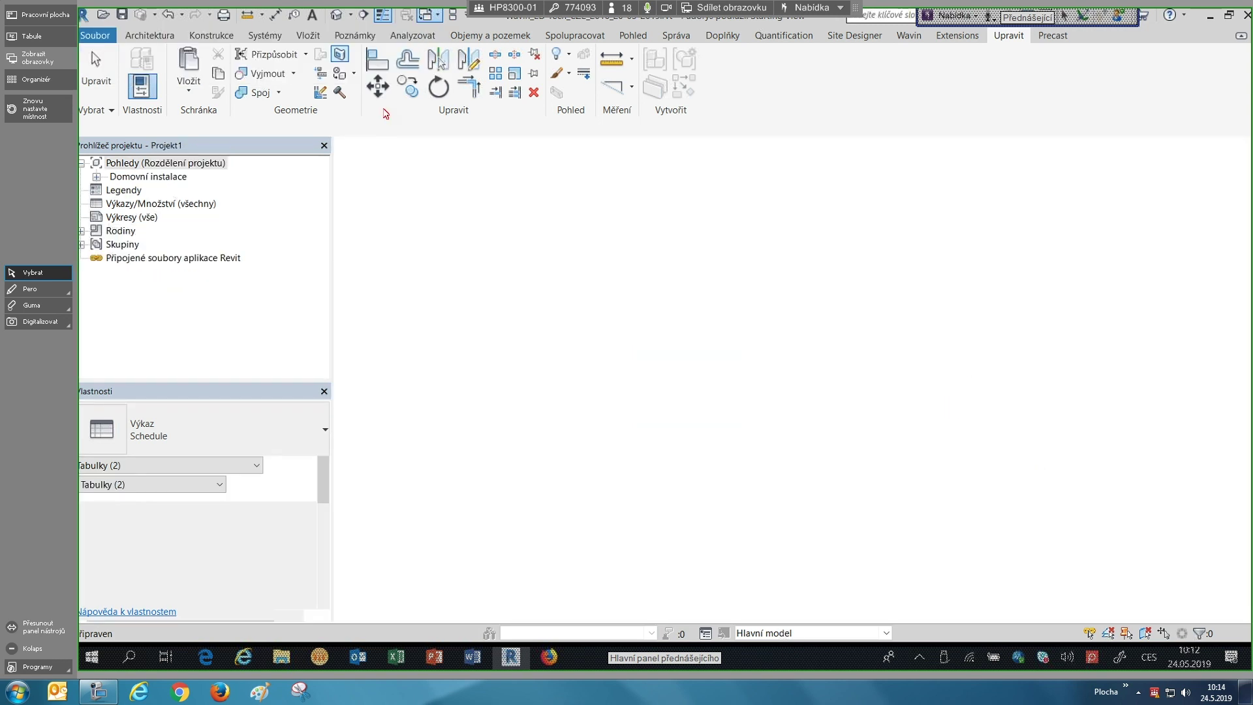
- Paste the copied Wavin ED Tech schedules into Projekt1 and expand the Výkazy/Množství group
click(189, 63)
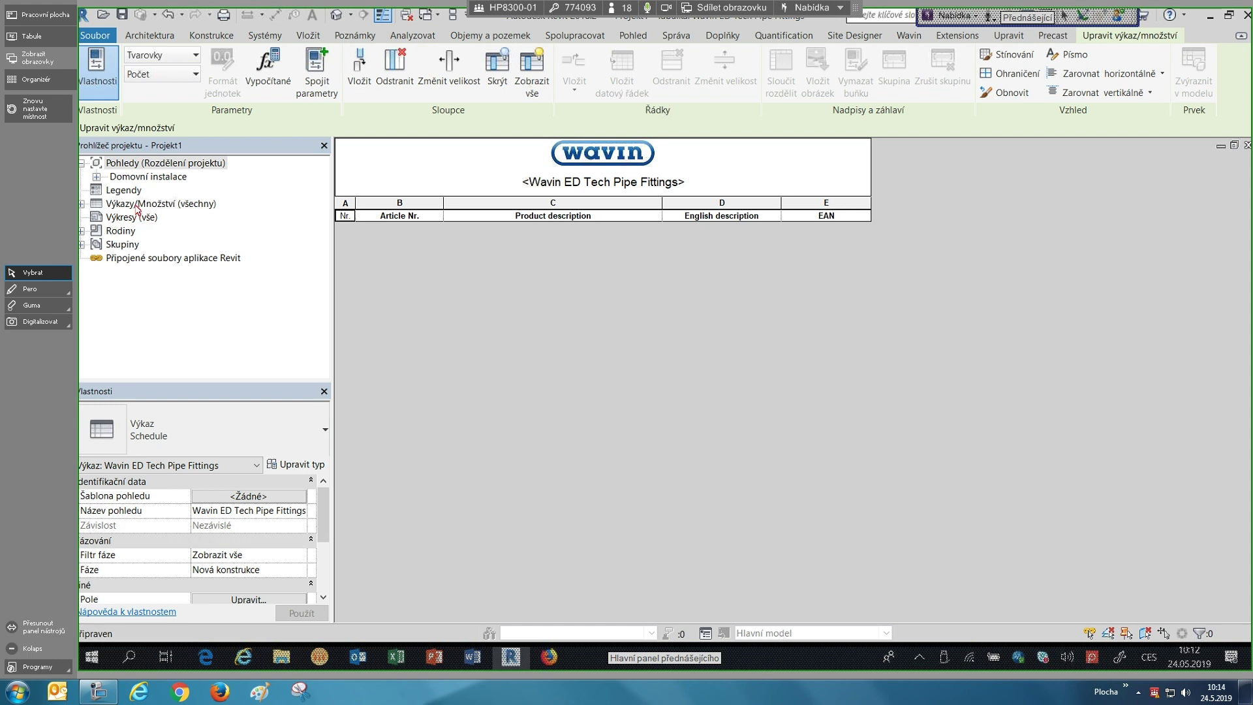
double_click(140, 206)
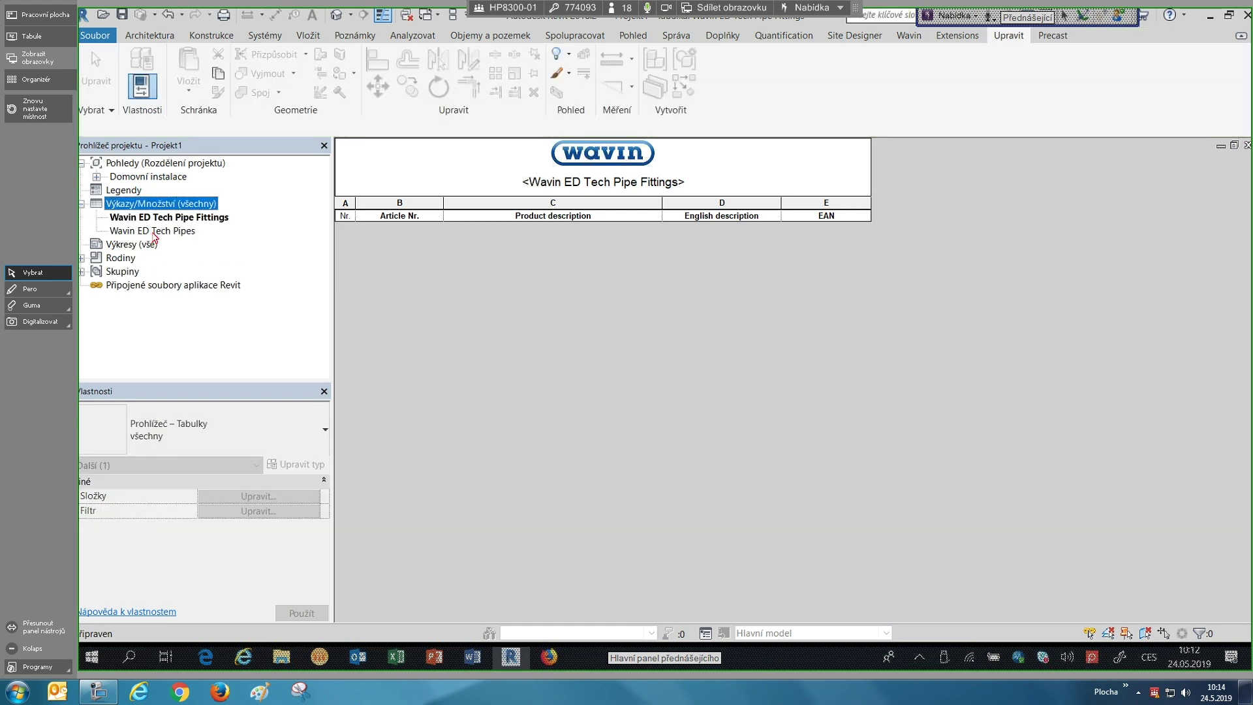
double_click(153, 231)
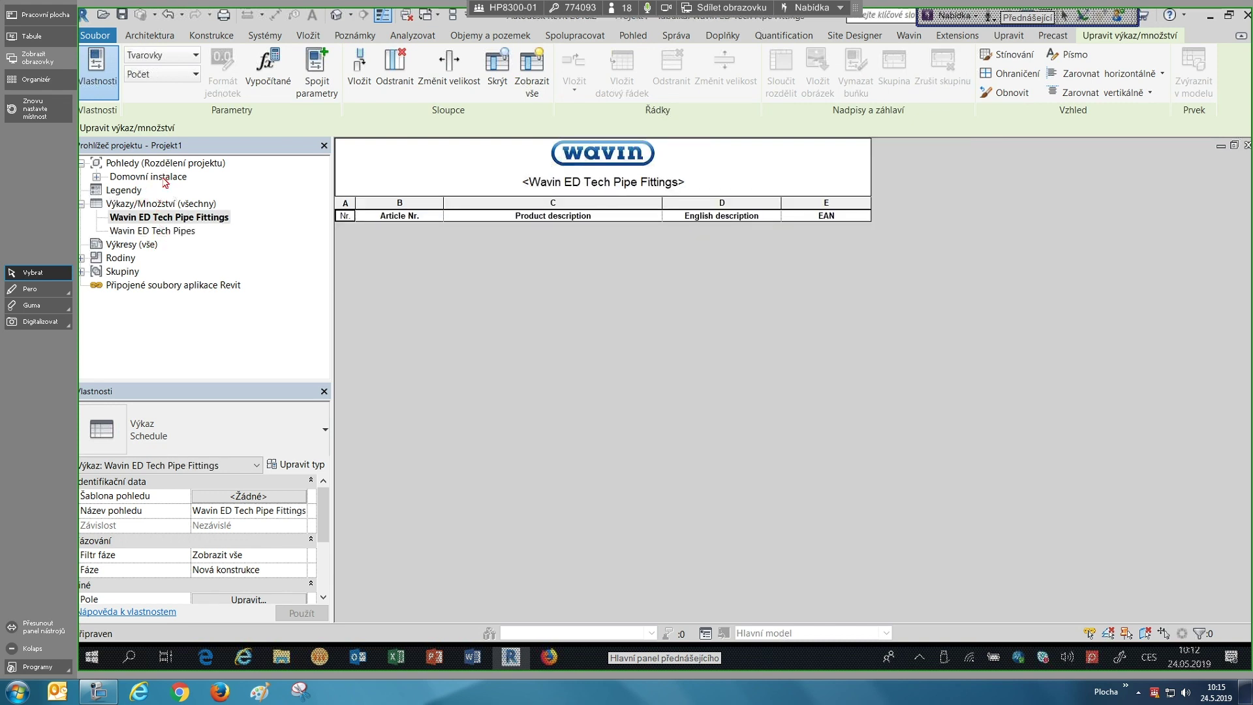
- Expand the Půdorysy list and open floor plan 1 – instalace
double_click(152, 189)
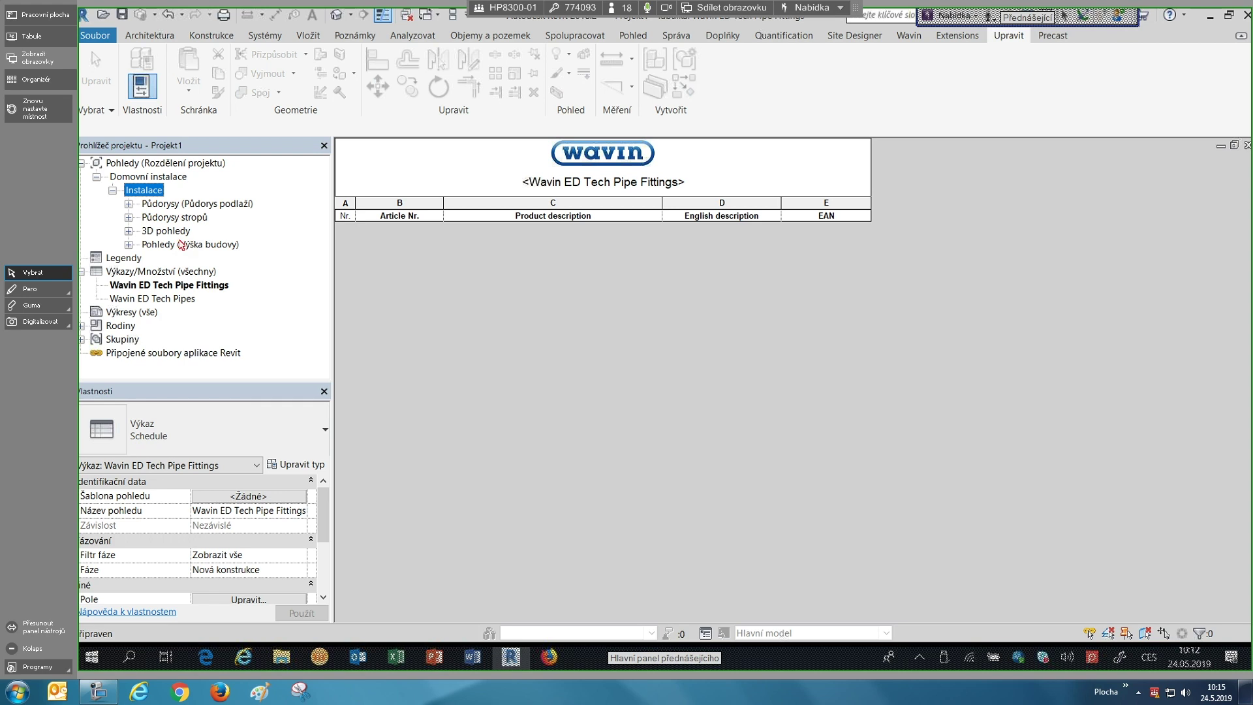
double_click(189, 203)
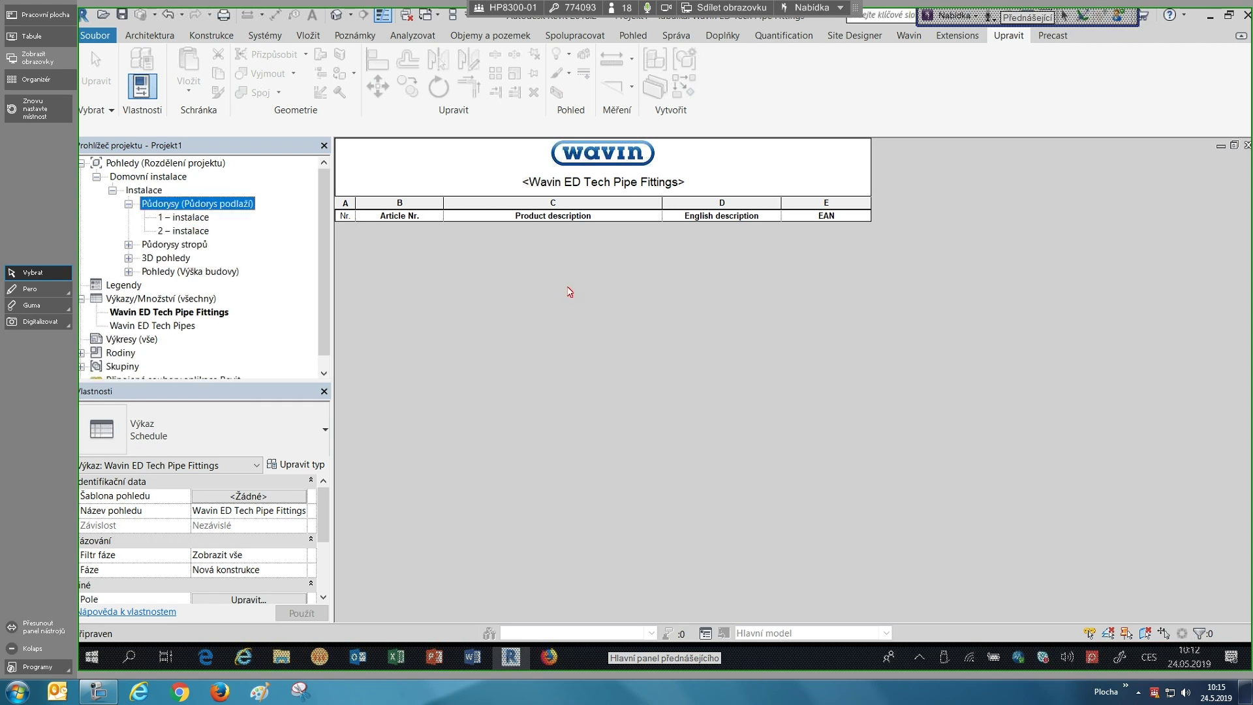
key(Down)
key(Return)
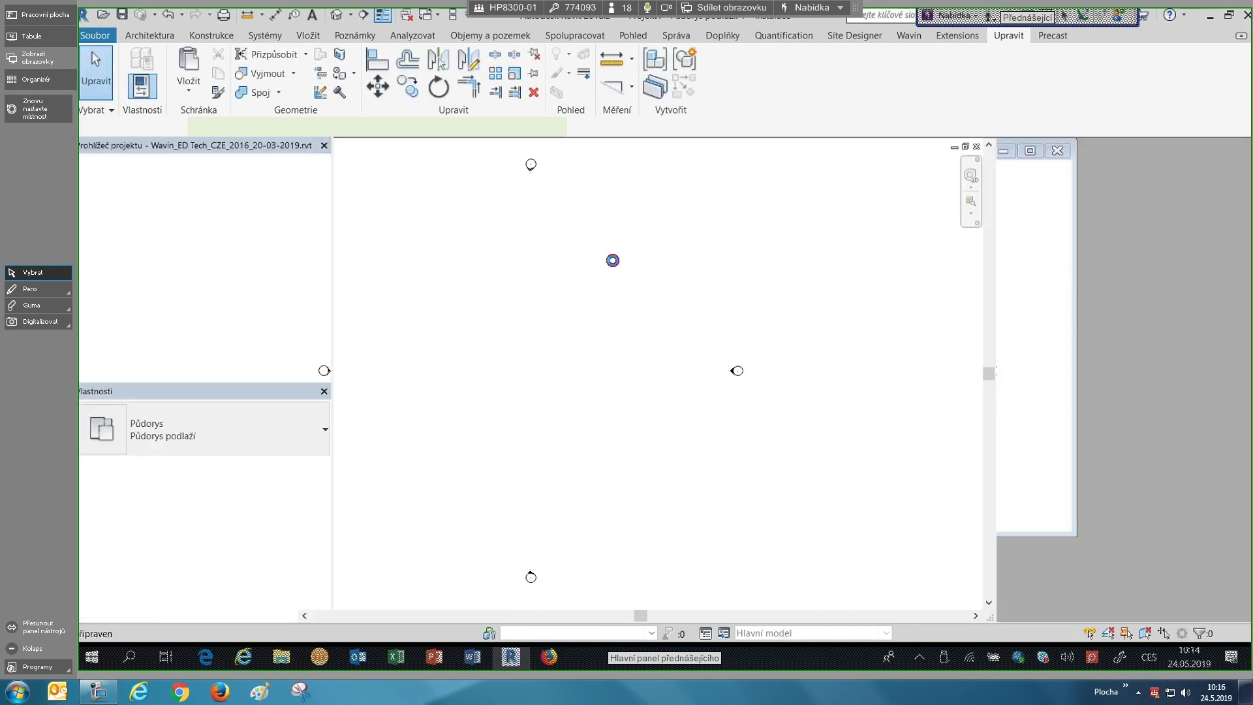
- Close the Wavin ED Tech project from the Soubor menu without saving changes
click(105, 39)
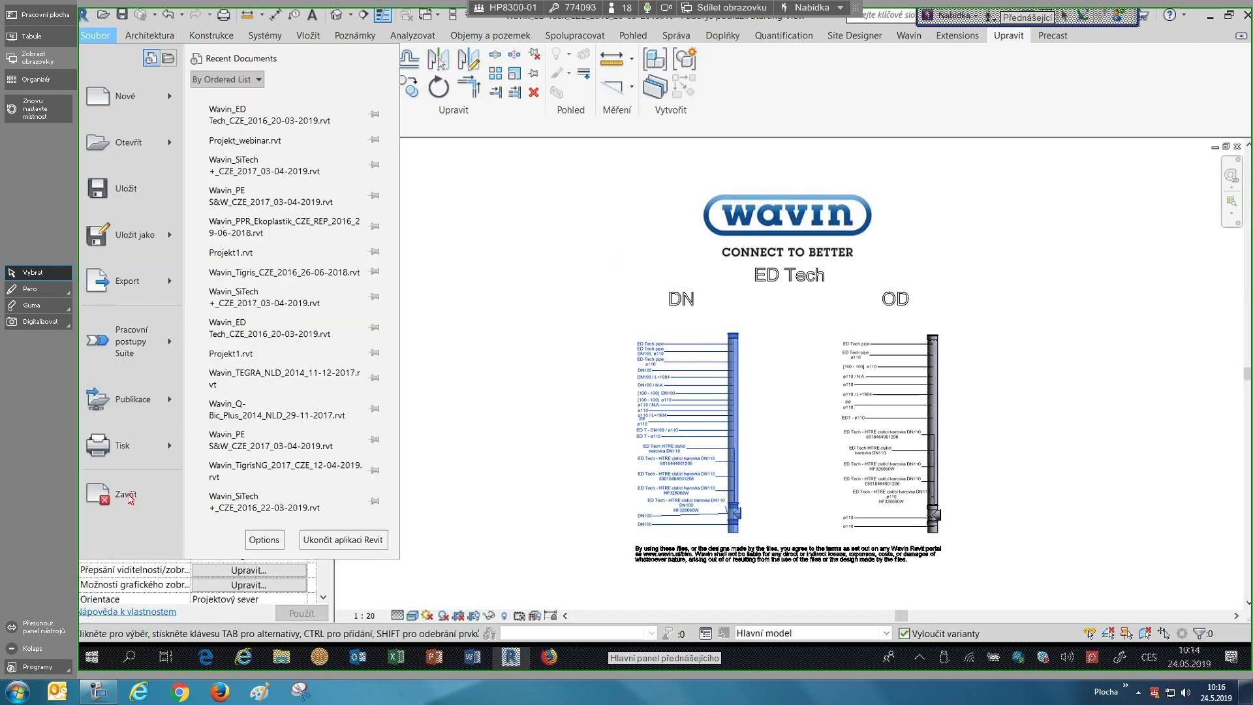
click(124, 490)
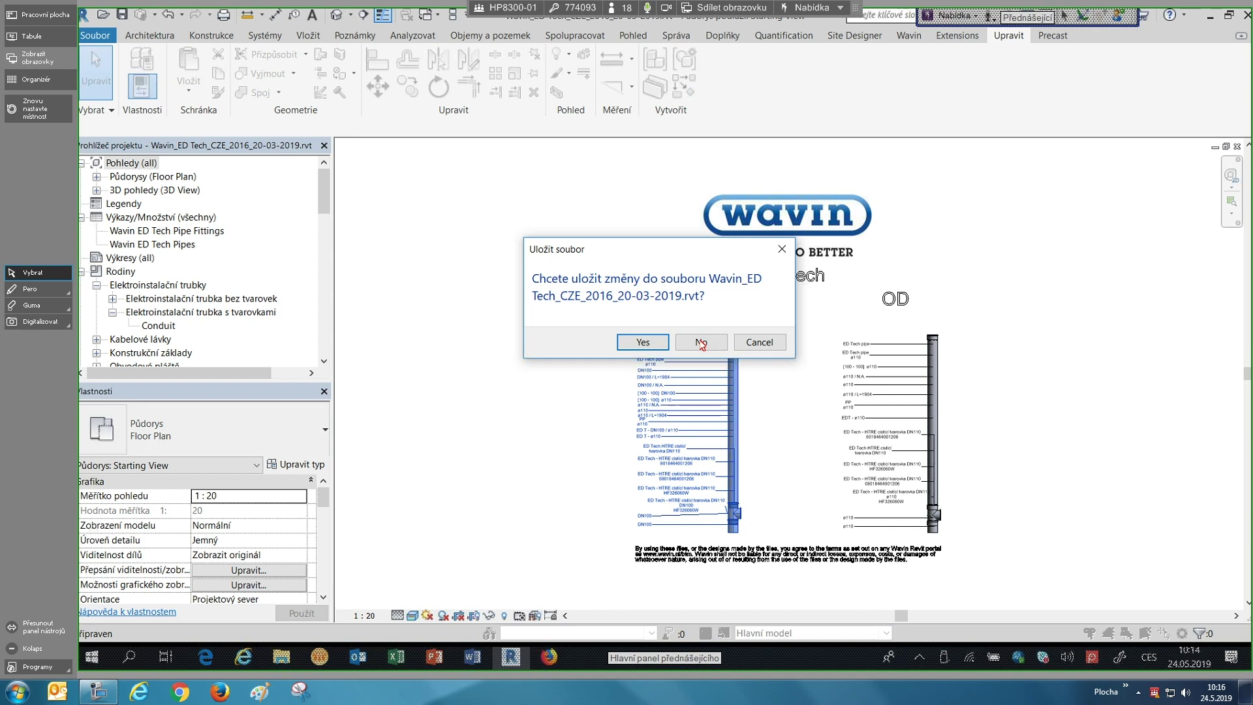
click(658, 348)
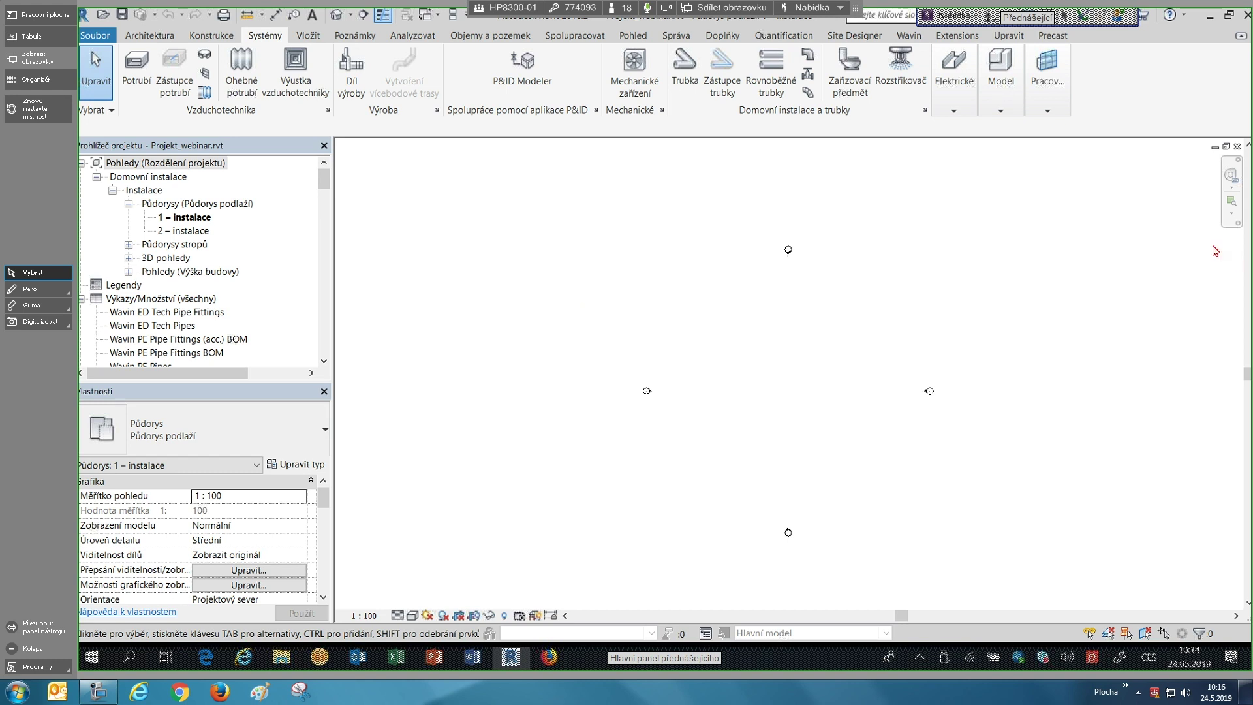
scroll(790, 356, up, 1)
middle_drag(769, 341, 739, 319)
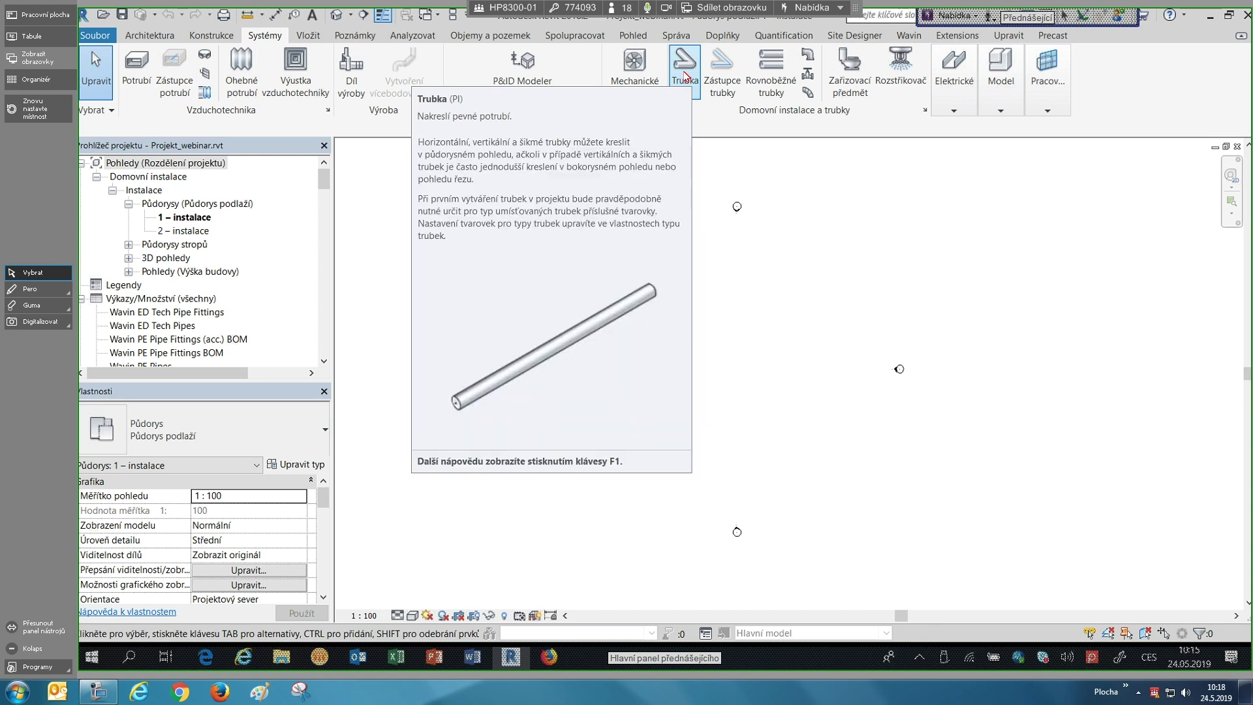
- Start a new pipe using the PVC - DWV type at 100.0 mm diameter
click(685, 77)
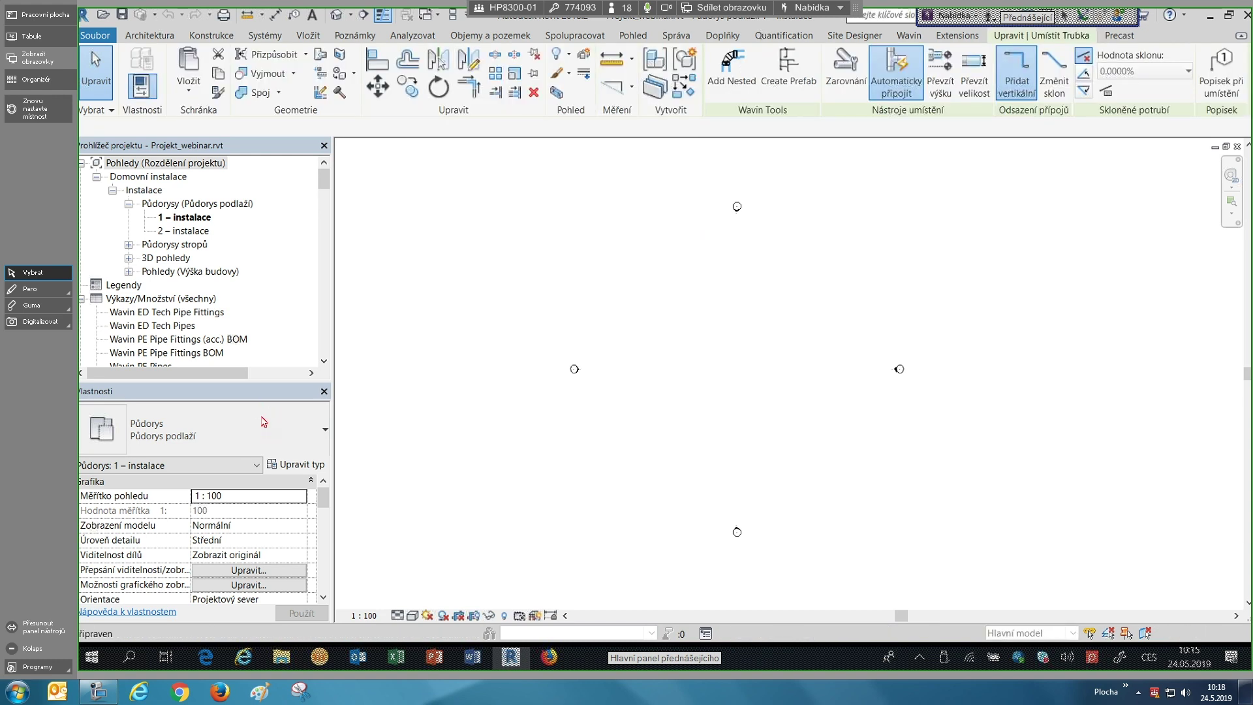
click(264, 421)
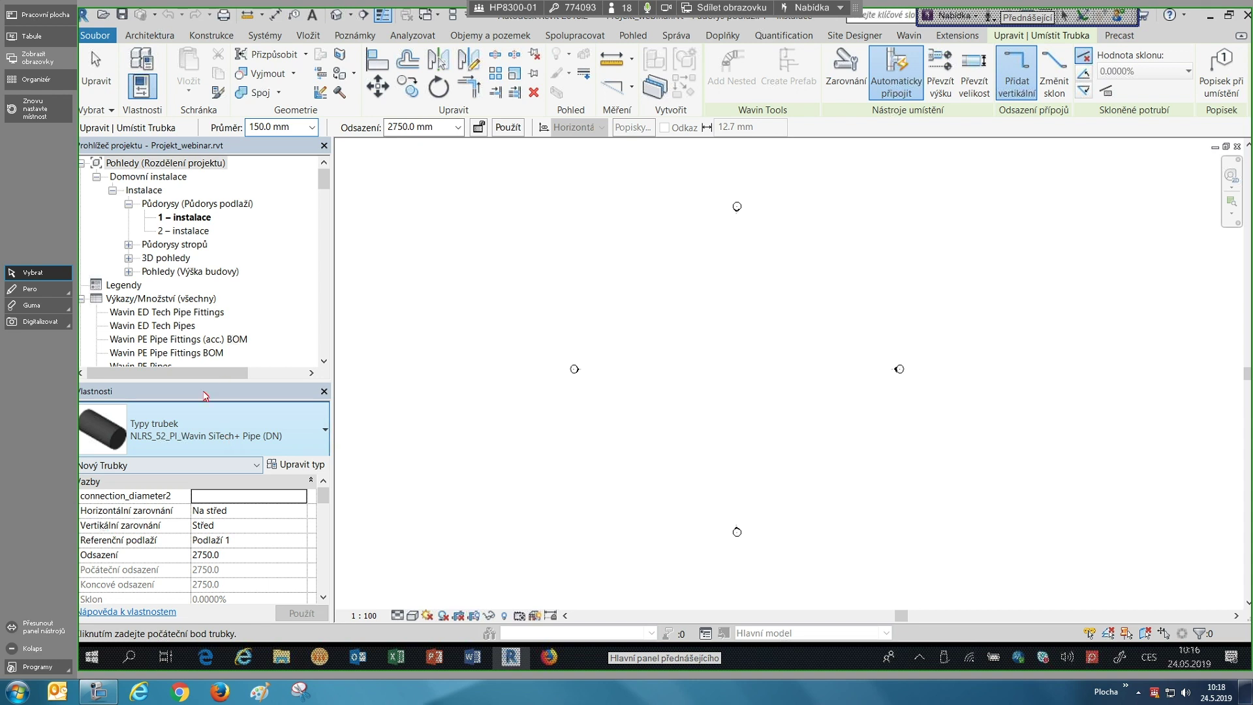
click(154, 418)
click(146, 425)
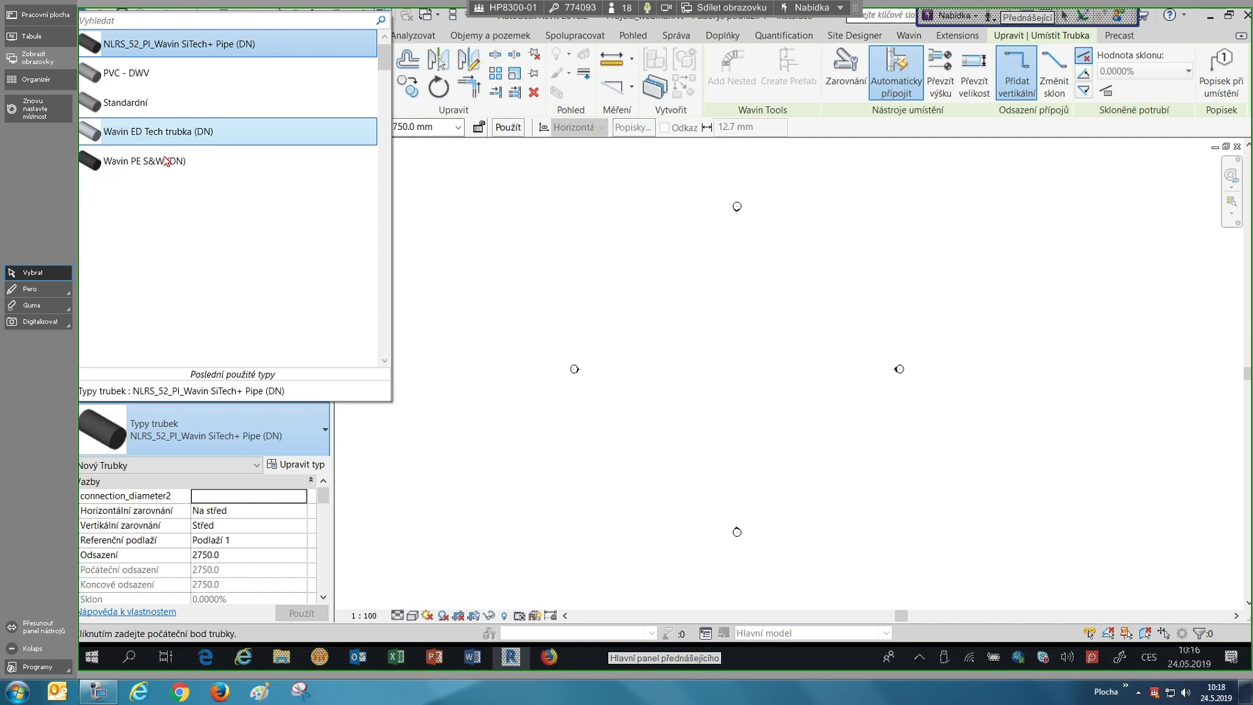
scroll(167, 161, up, 1)
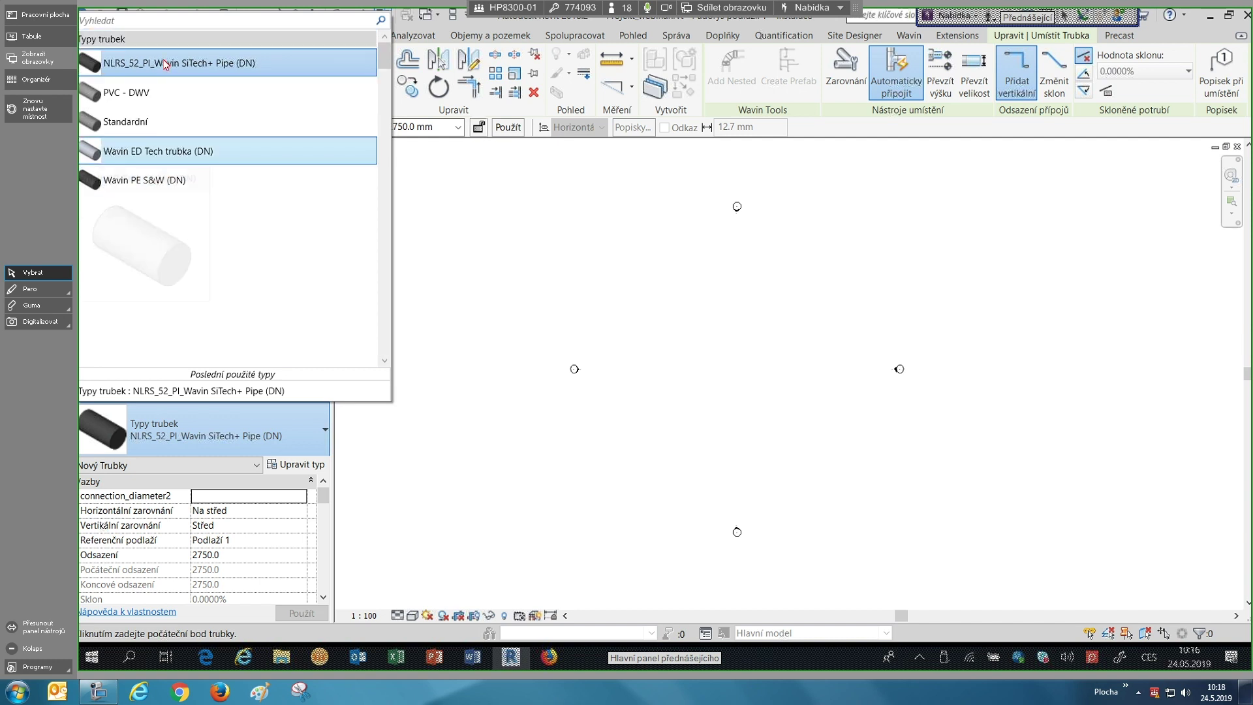
click(167, 97)
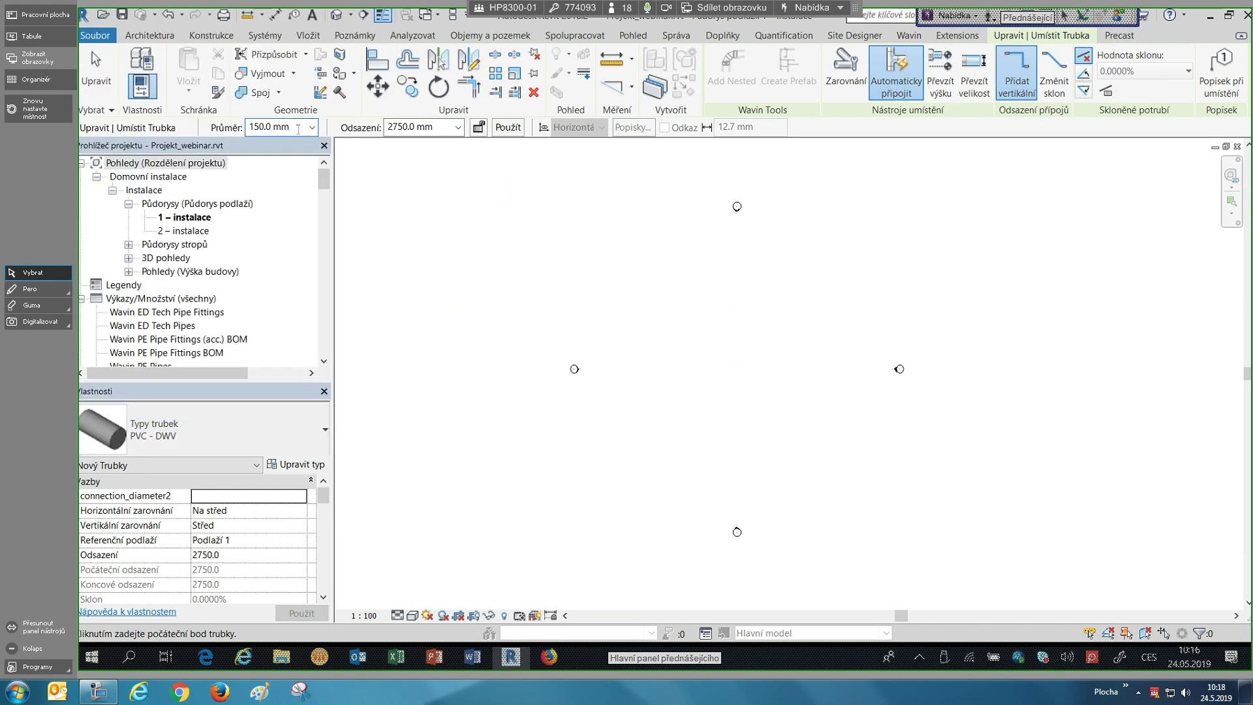
click(314, 128)
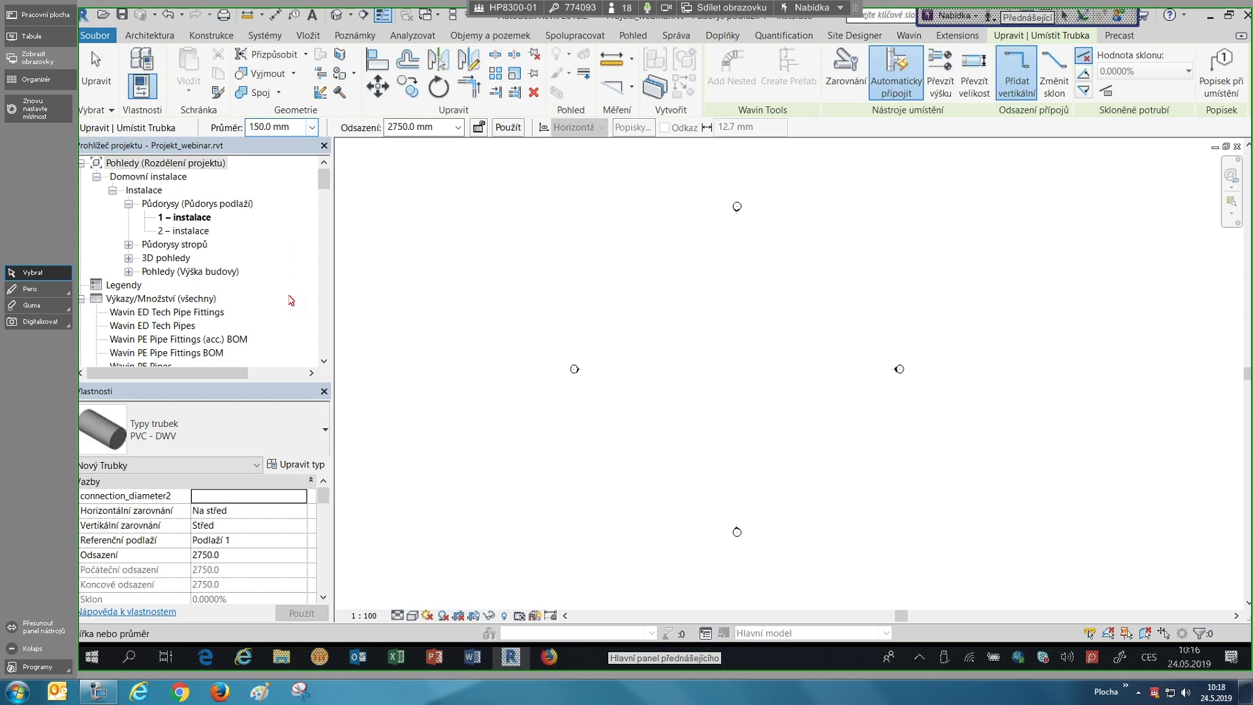
click(289, 255)
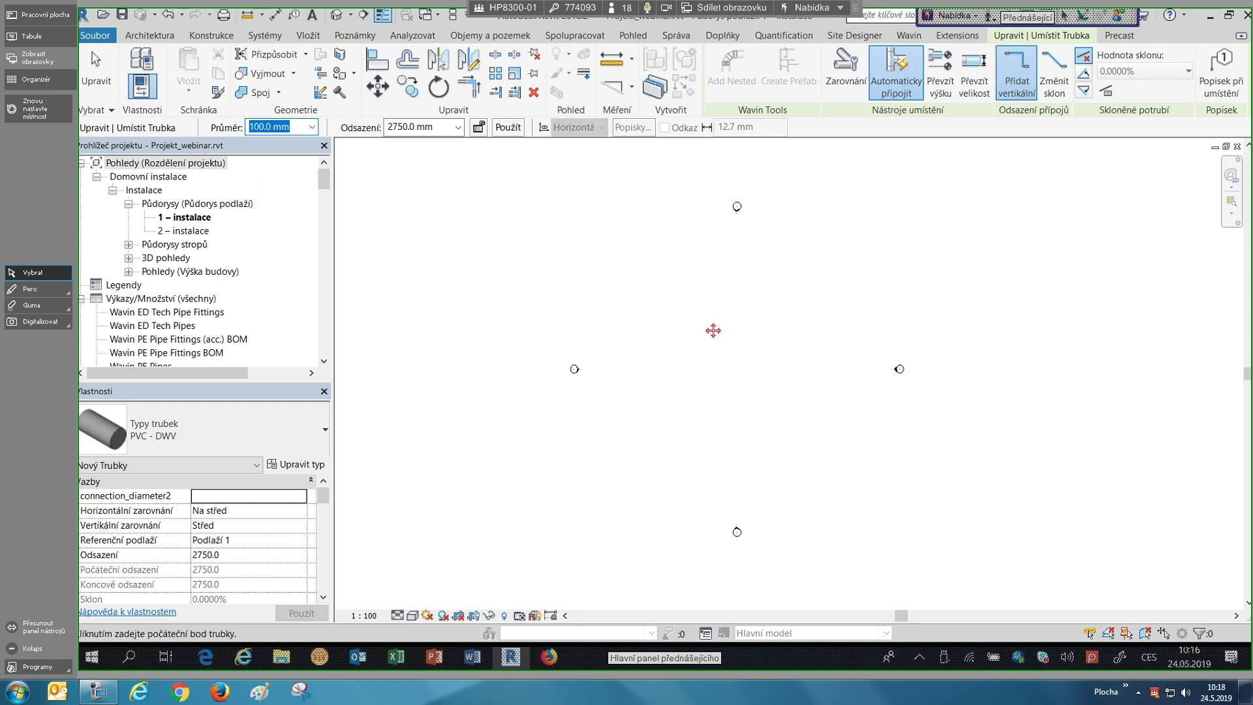
scroll(567, 301, up, 1)
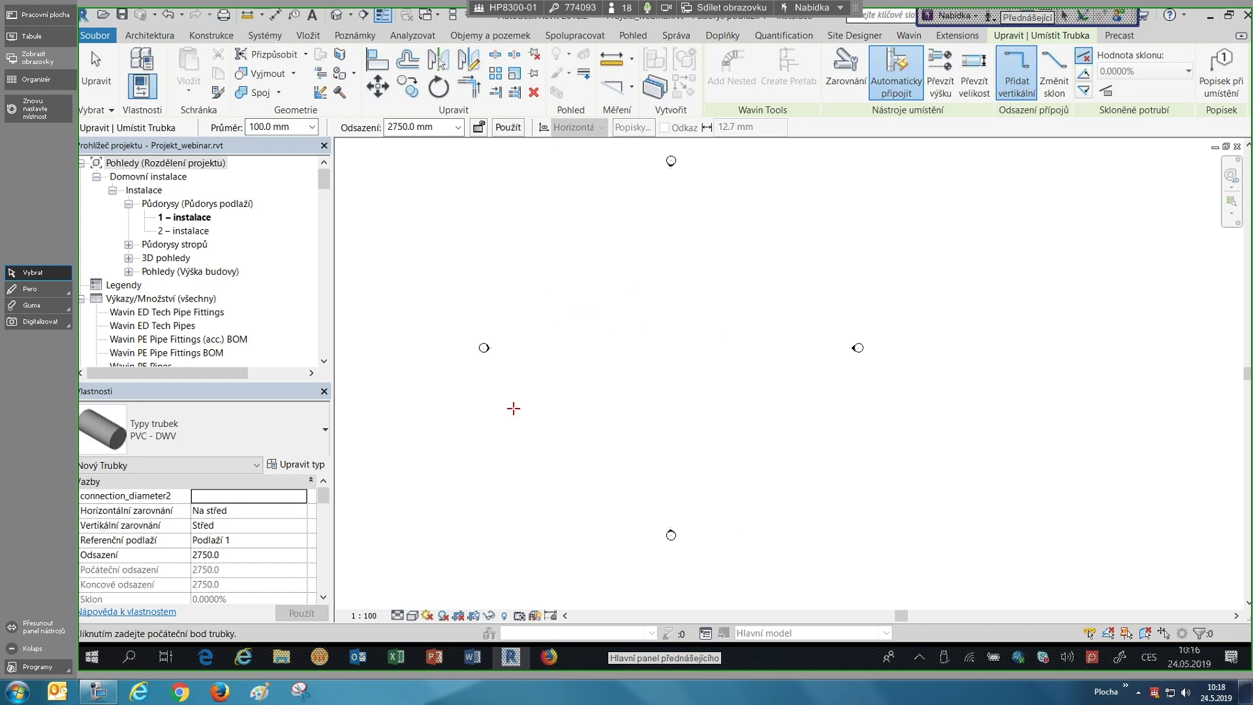
- Begin the 100 mm pipe run and draw its first horizontal segment
click(431, 571)
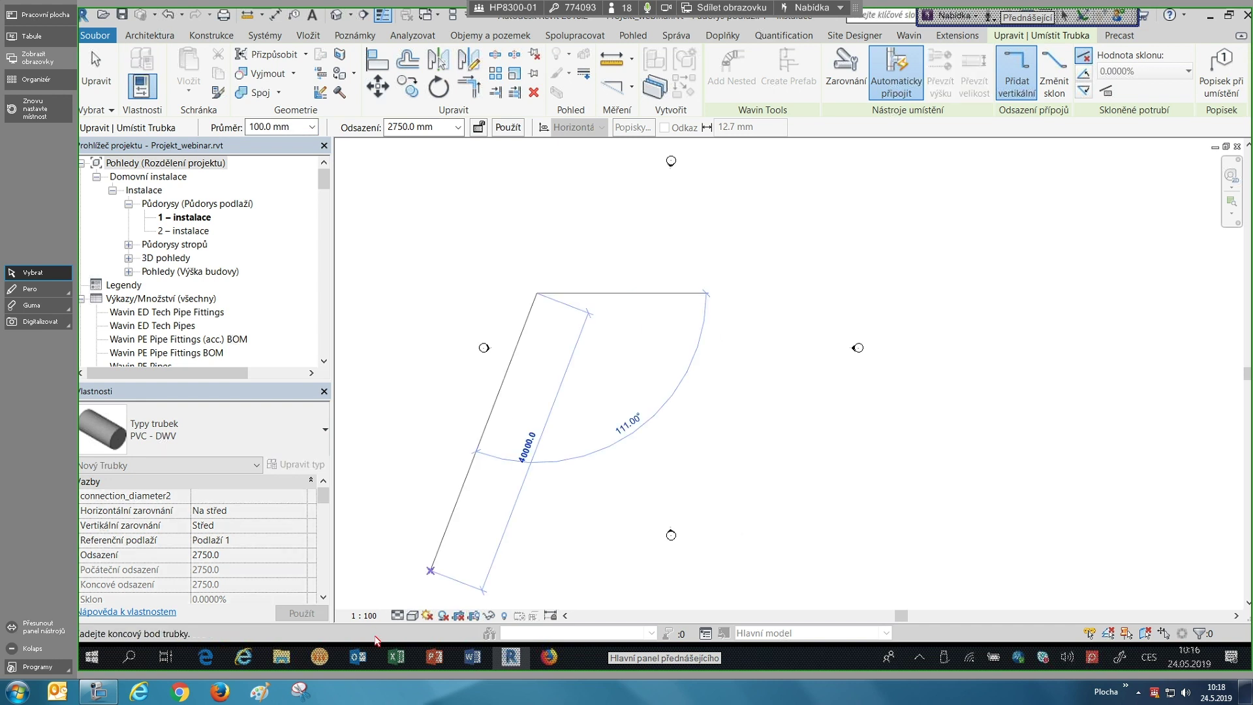
click(411, 616)
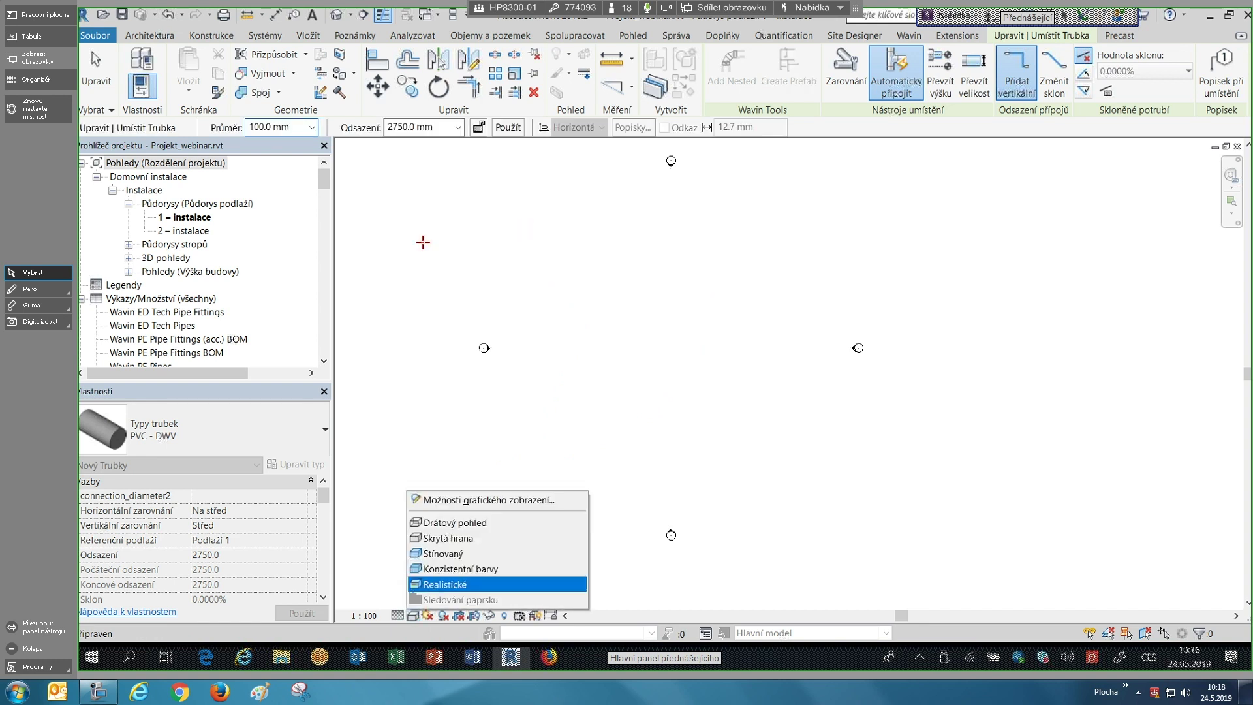
click(530, 315)
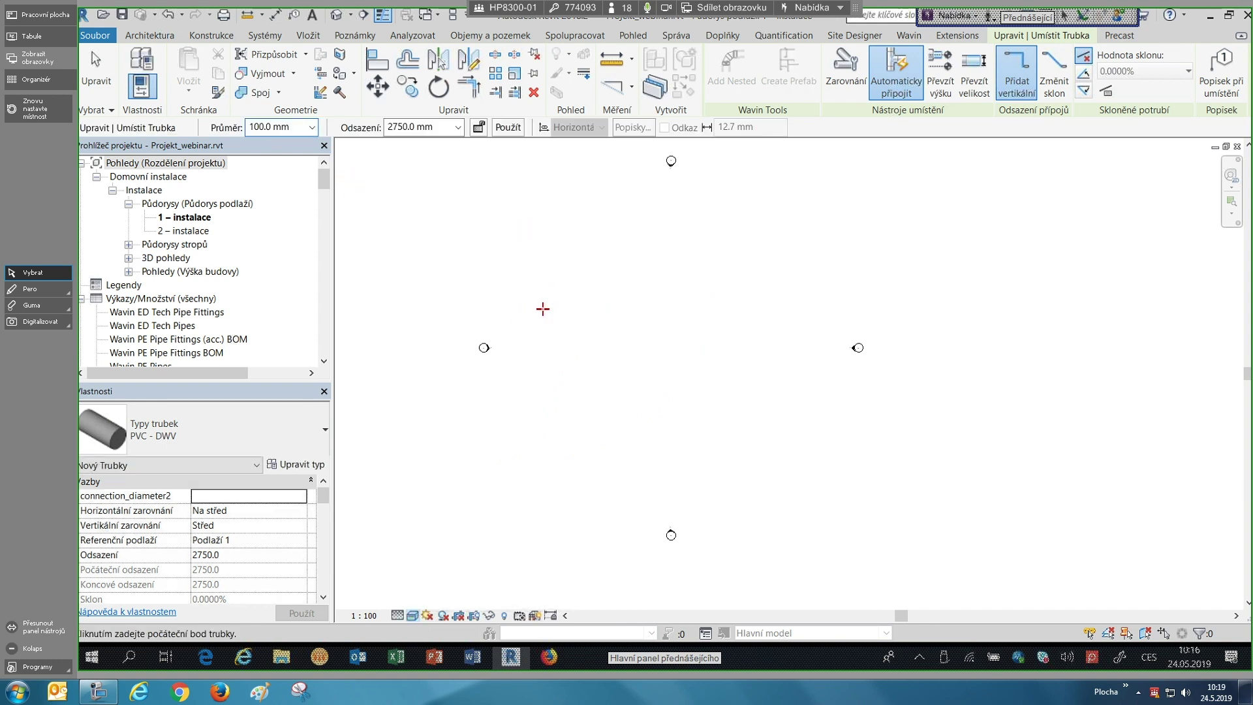
click(542, 308)
scroll(543, 309, up, 3)
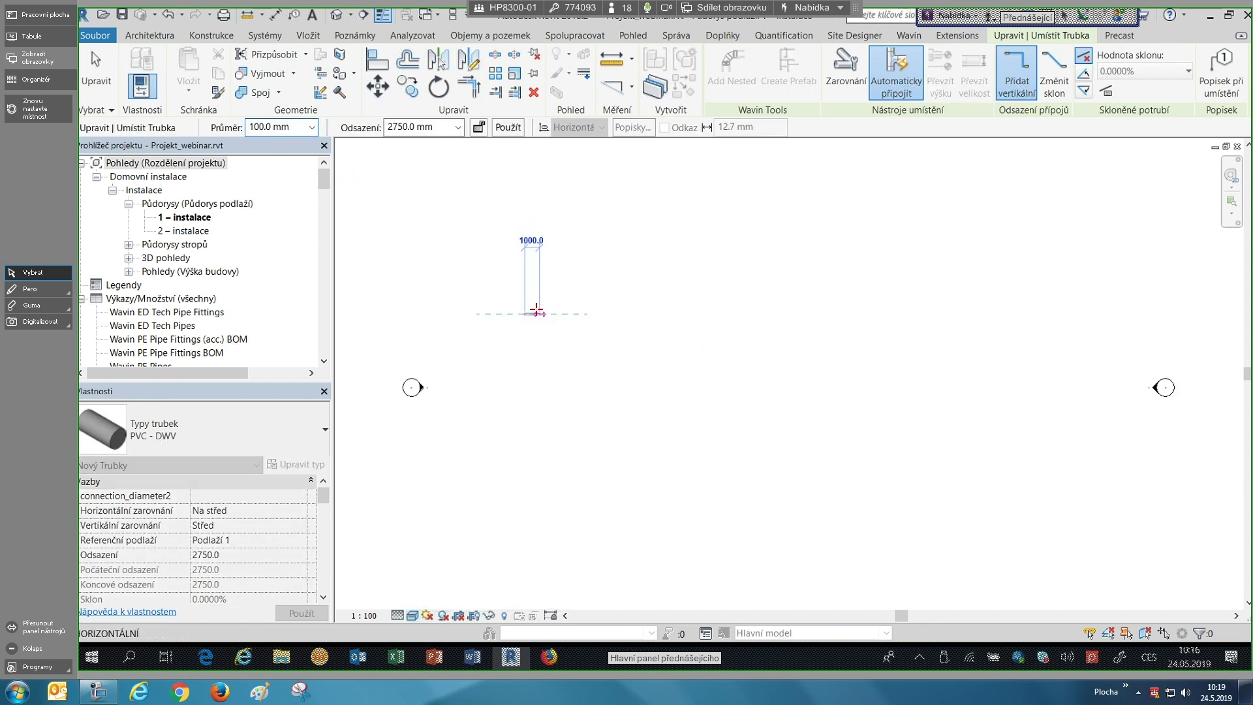
click(550, 347)
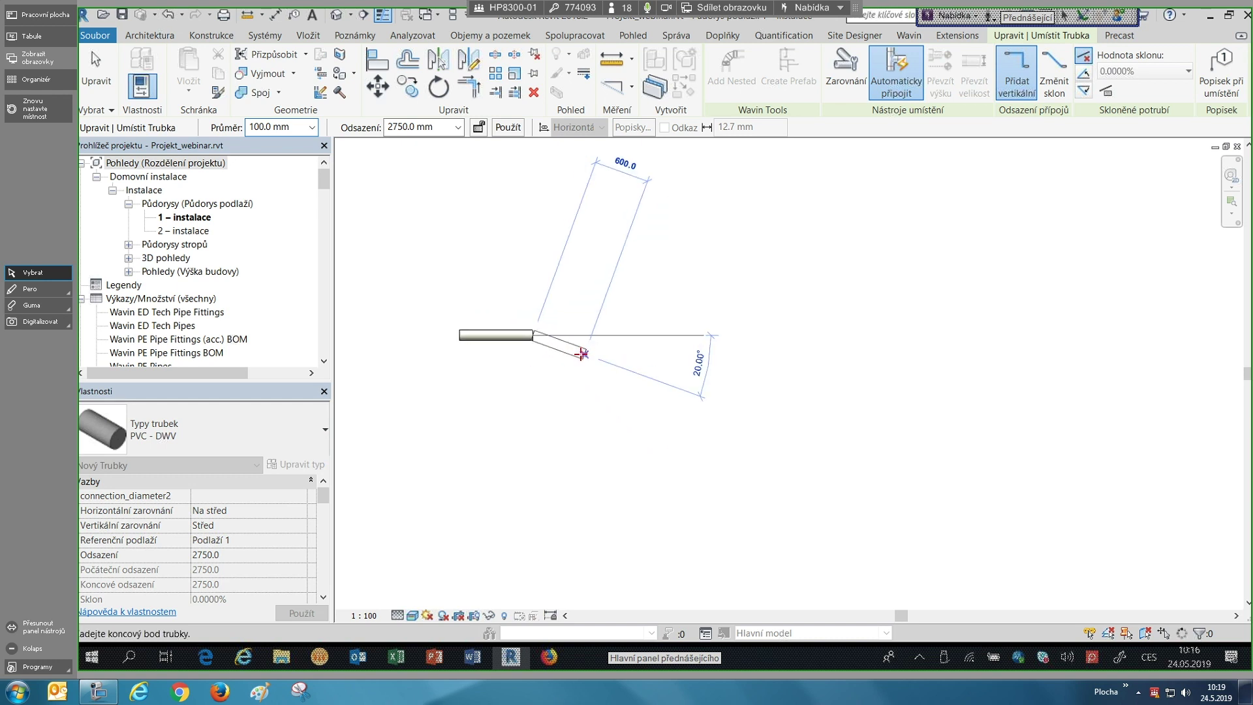
- Continue the route through several elbowed bends, ending in a thin 15 mm segment
click(581, 353)
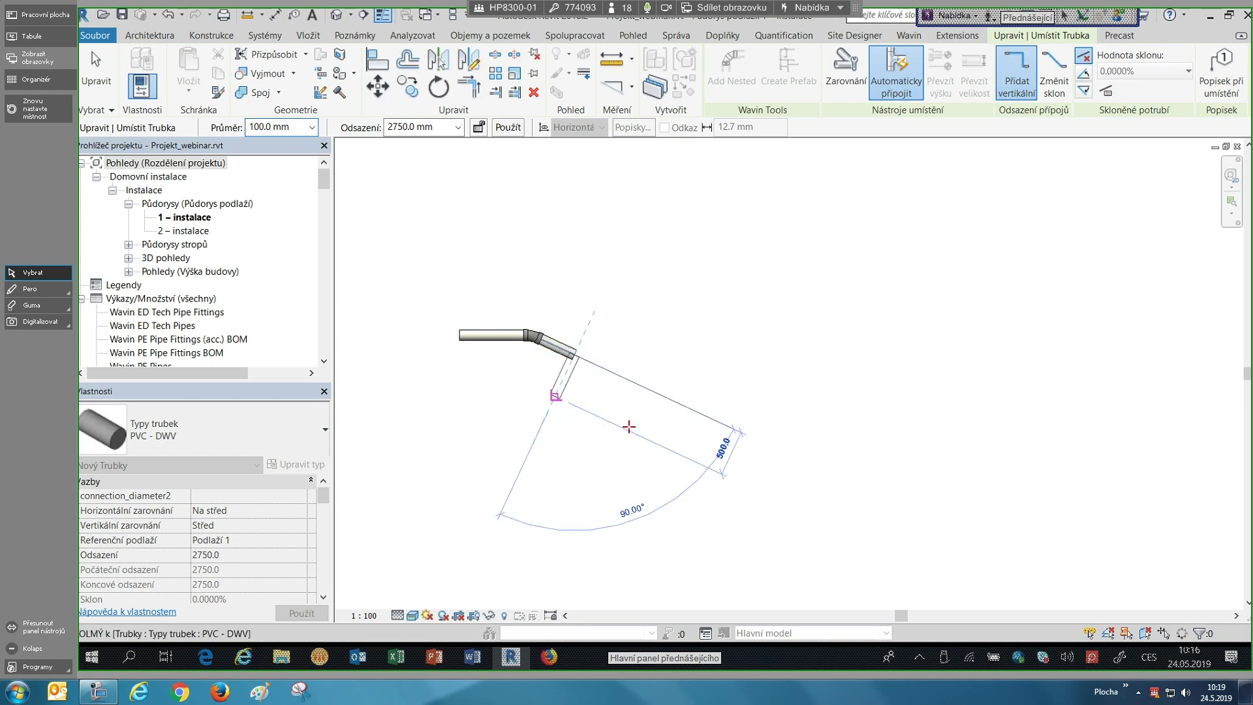
click(658, 423)
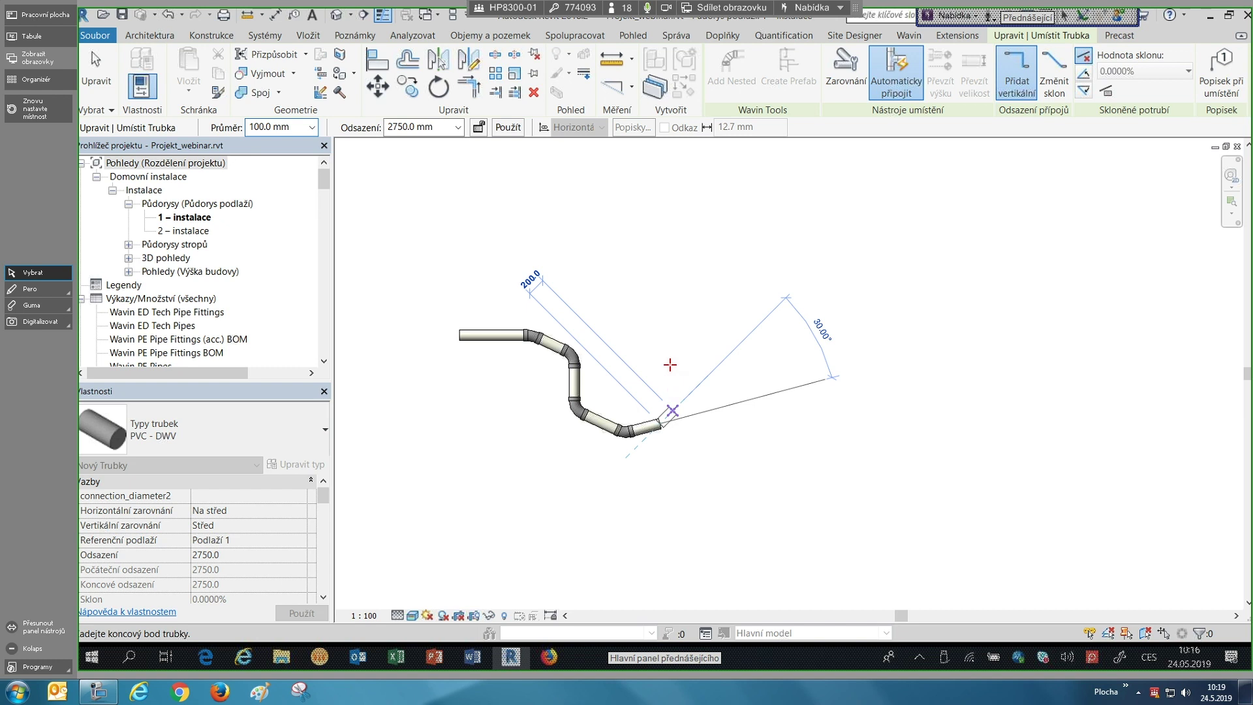
click(665, 303)
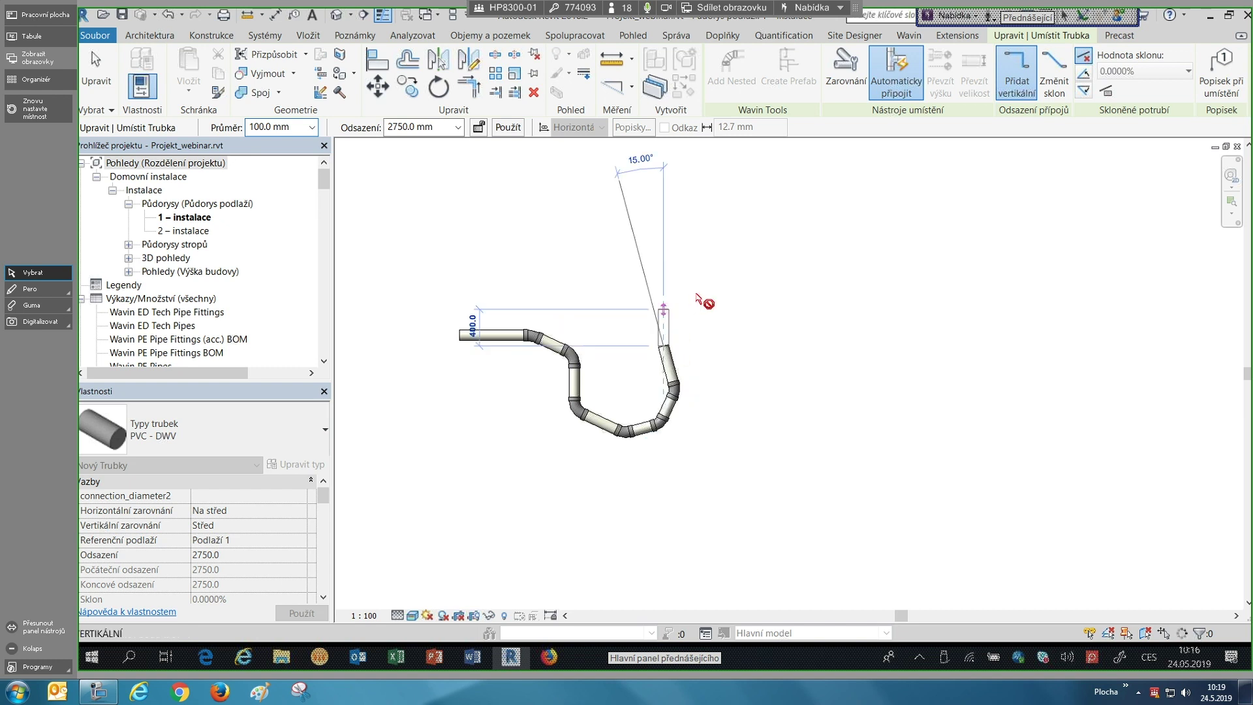
click(751, 293)
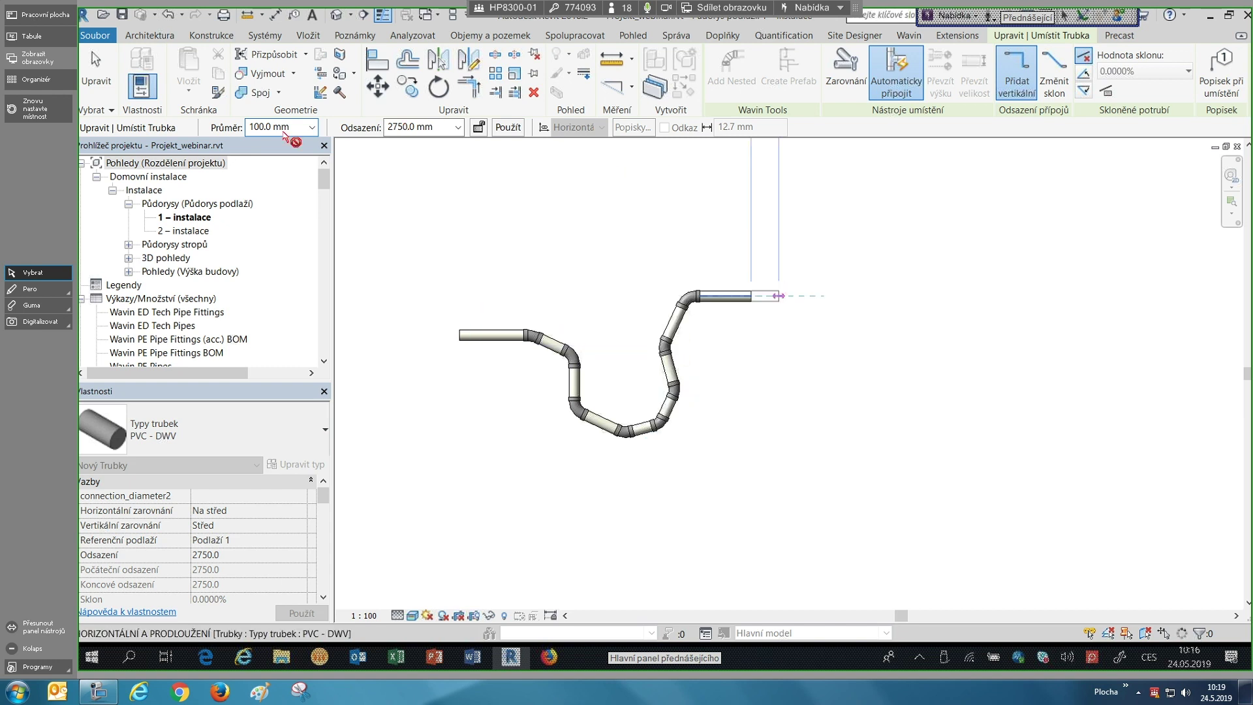
scroll(316, 130, up, 5)
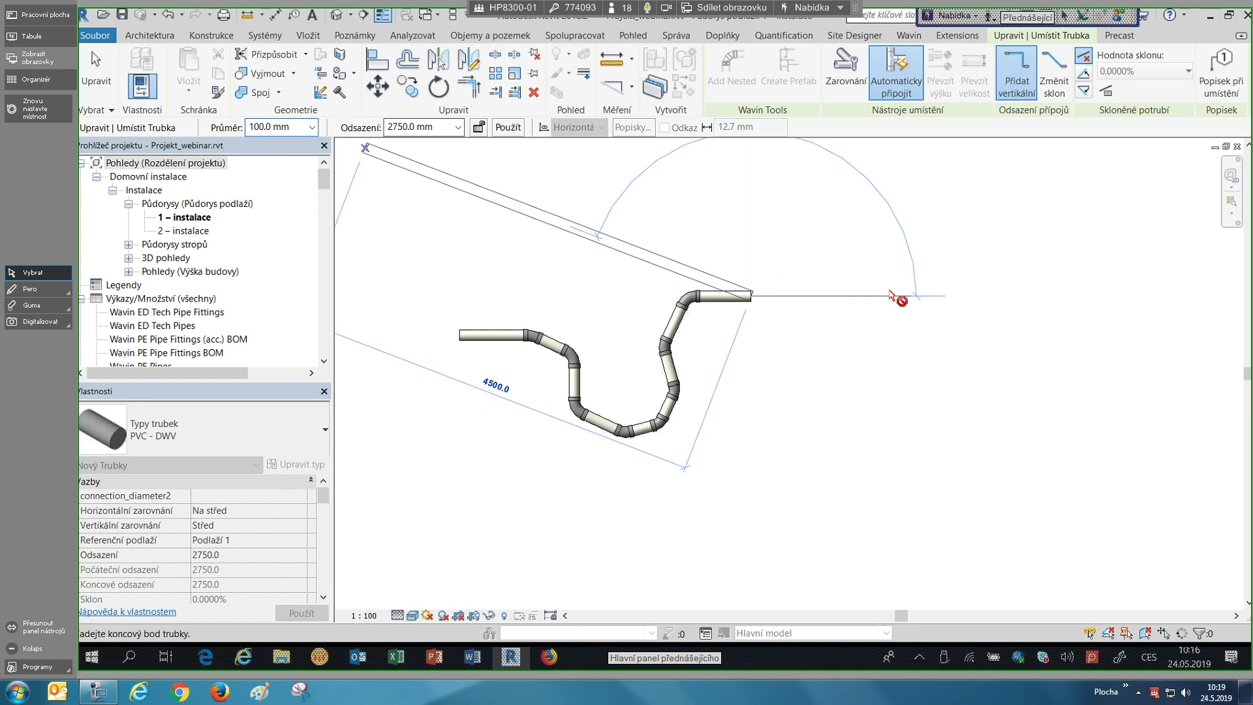
click(834, 298)
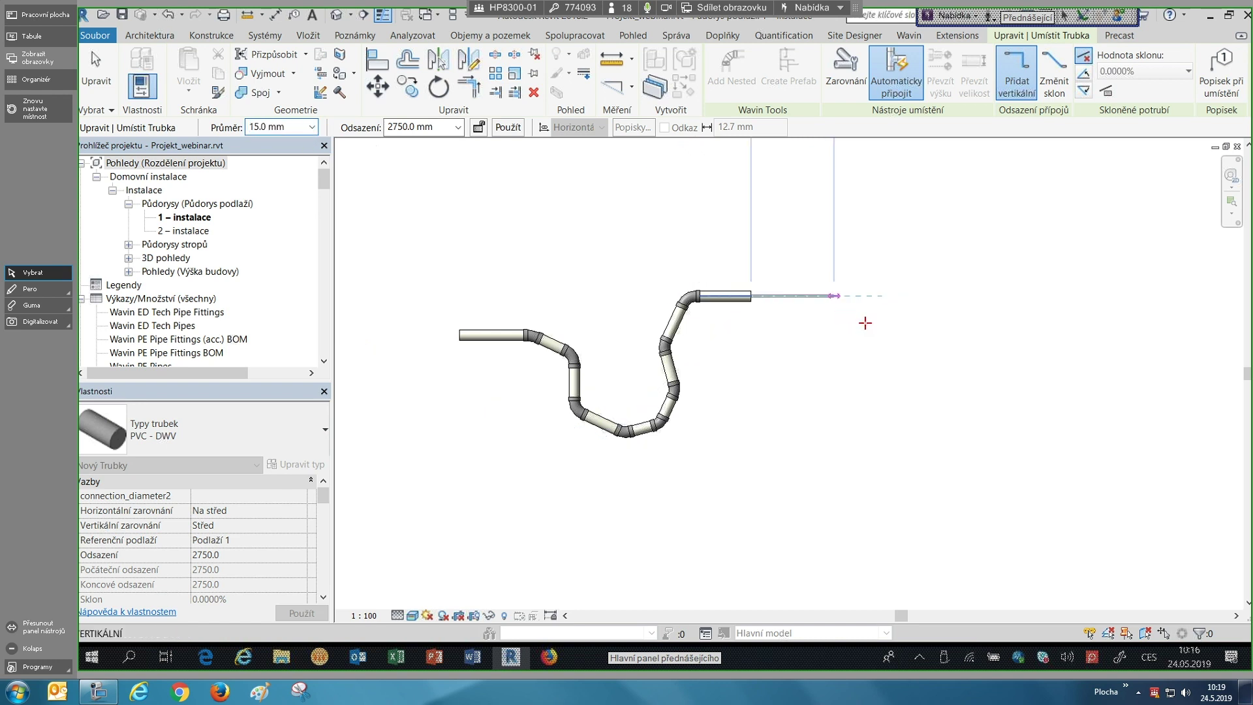
key(Escape)
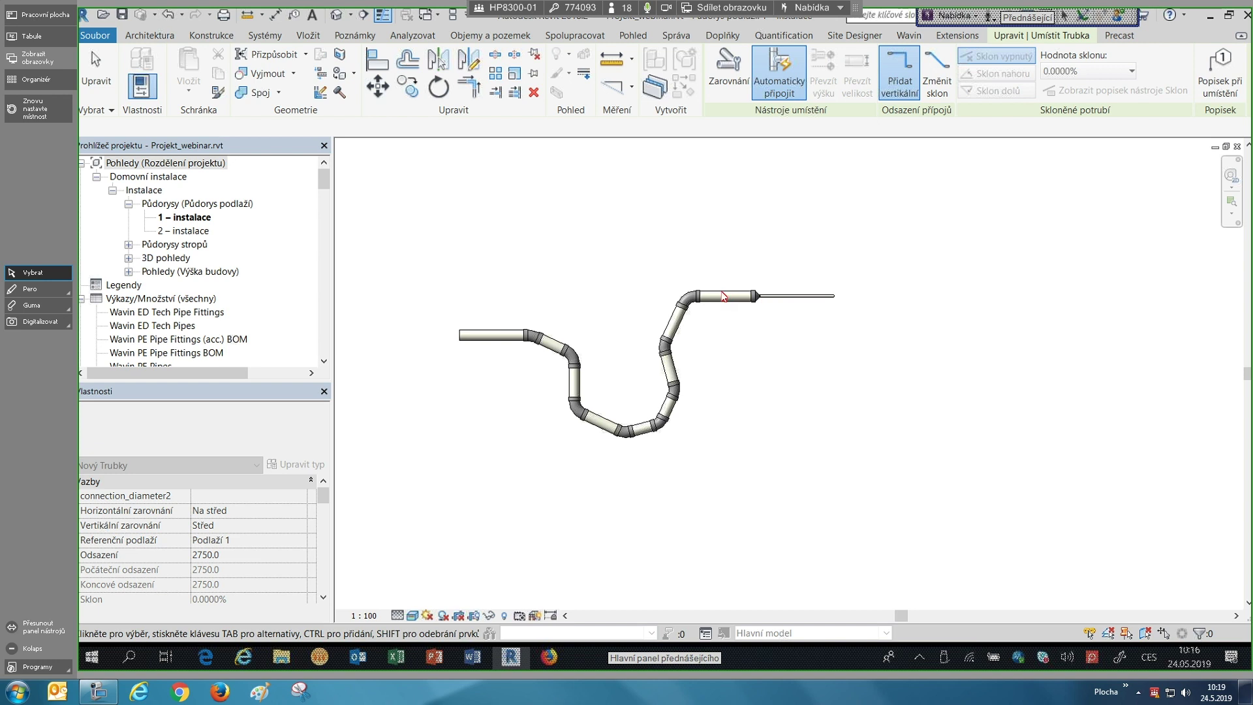
- Begin a branch pipe off the horizontal pipe, dismissing the connection error
key(Escape)
scroll(786, 335, up, 5)
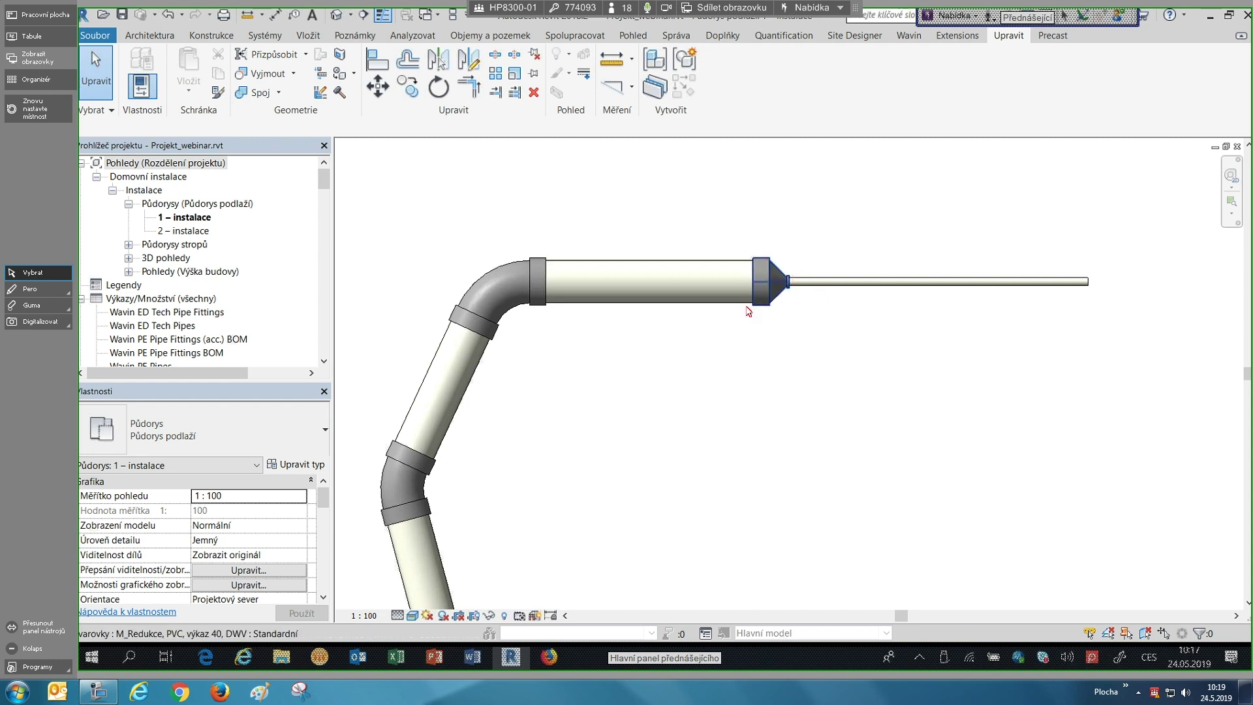
scroll(735, 372, down, 1)
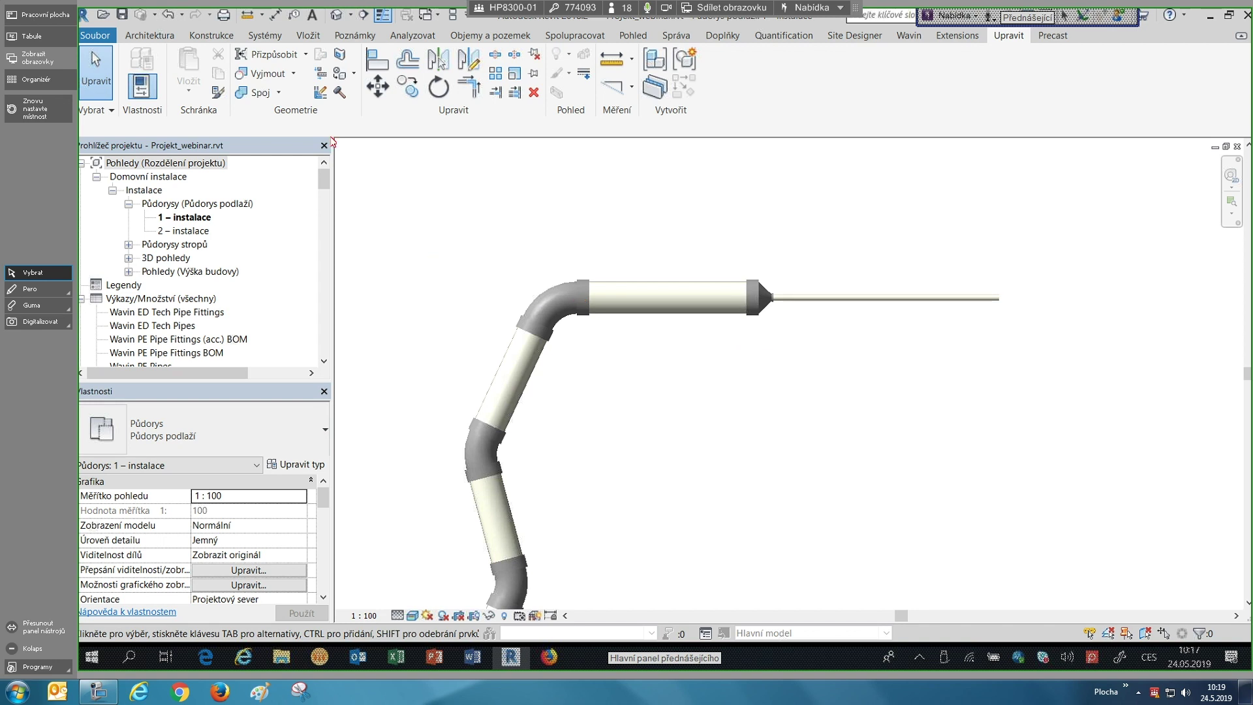
click(279, 37)
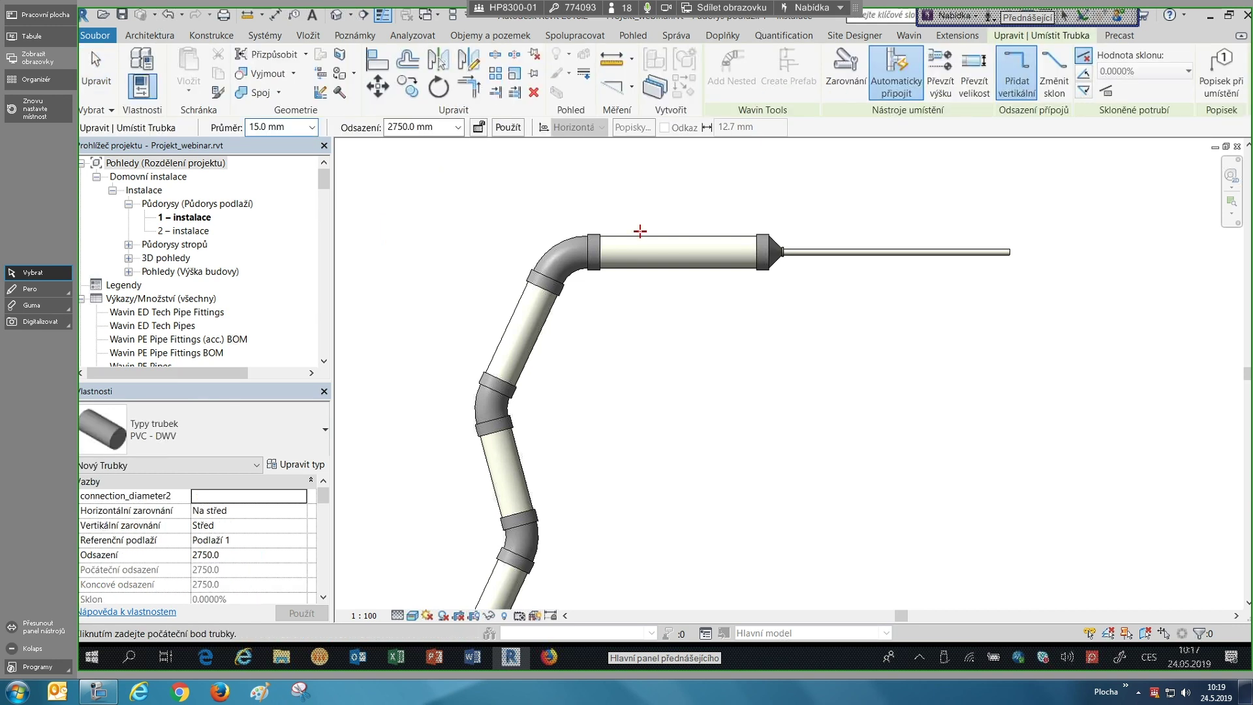
click(673, 247)
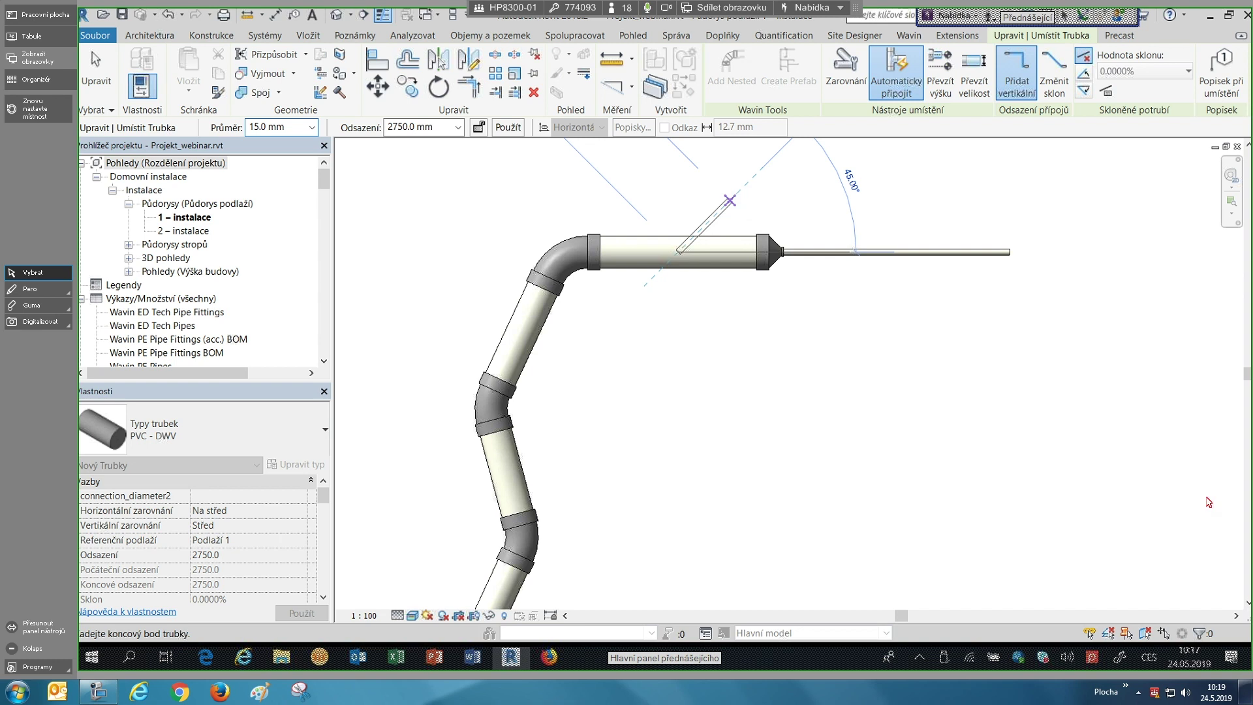
click(735, 193)
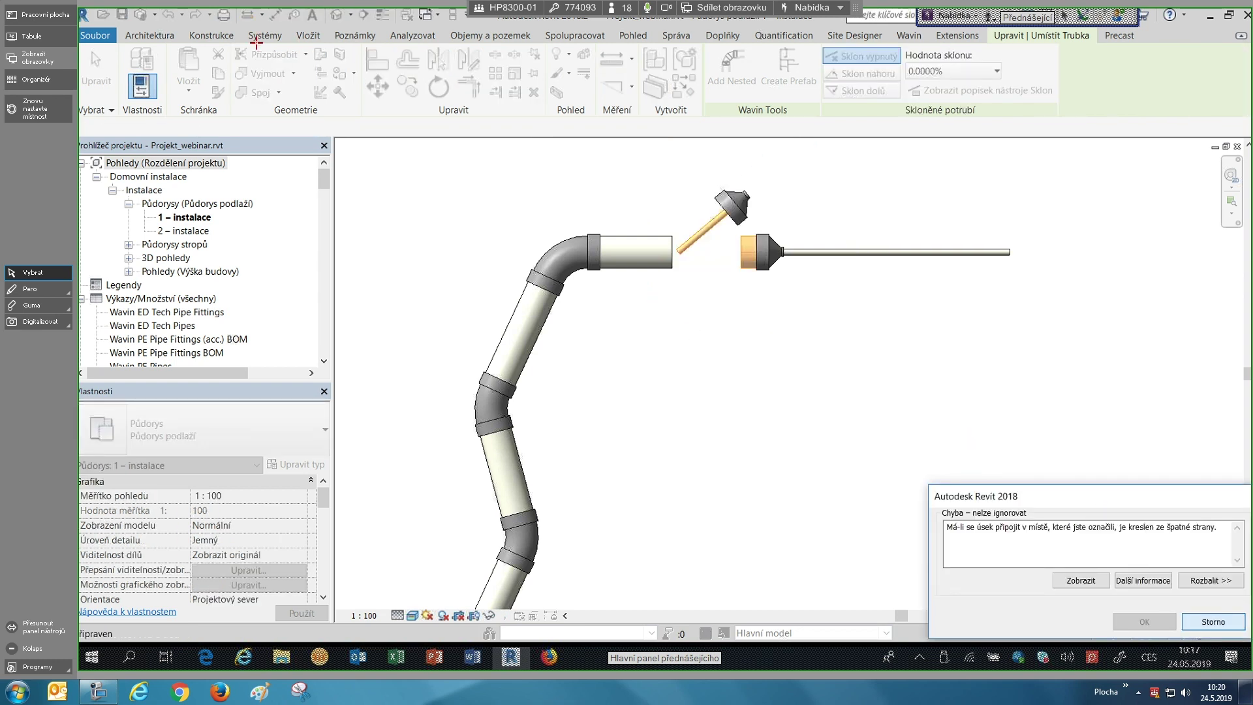
key(Escape)
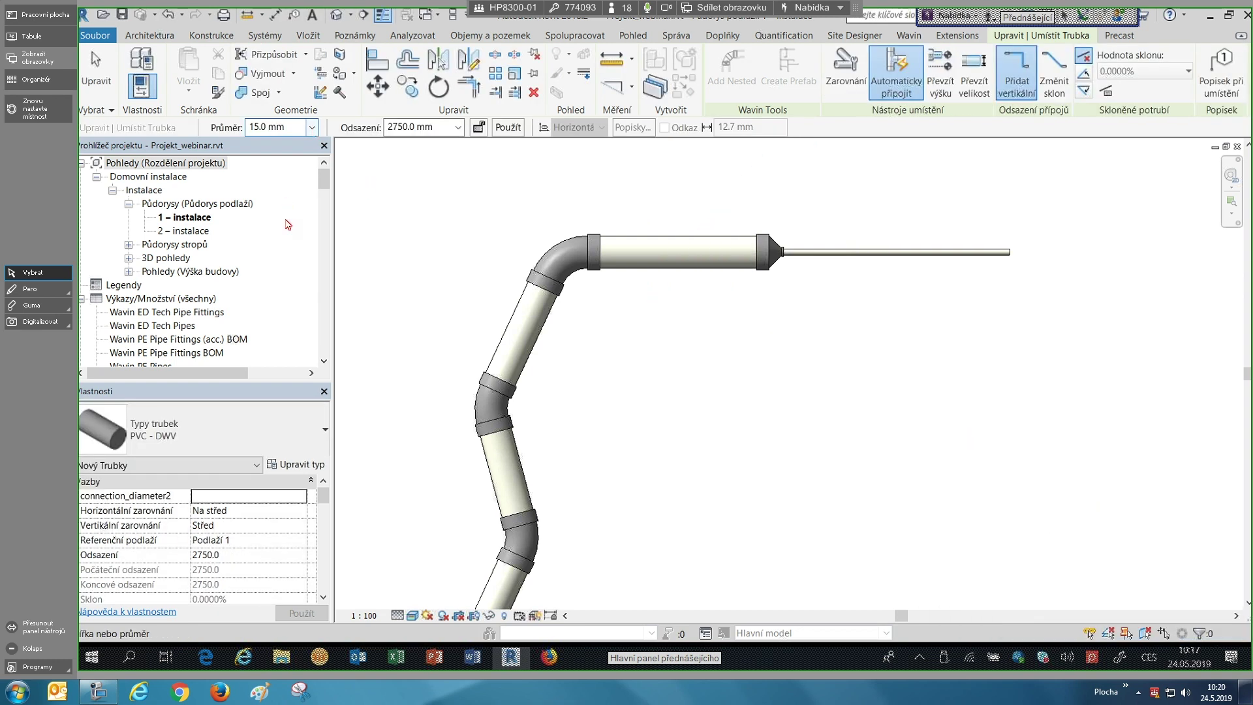
- Set the branch to 65.0 mm and turn it upward through an elbow
click(312, 126)
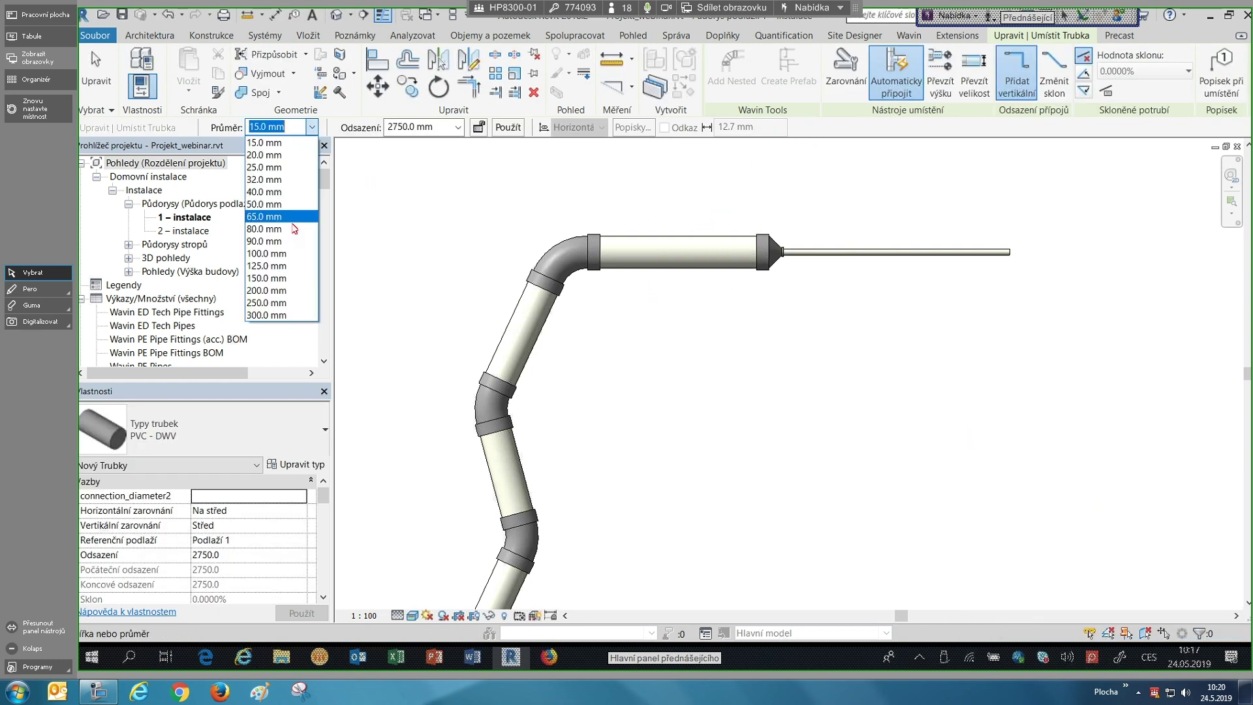
click(662, 252)
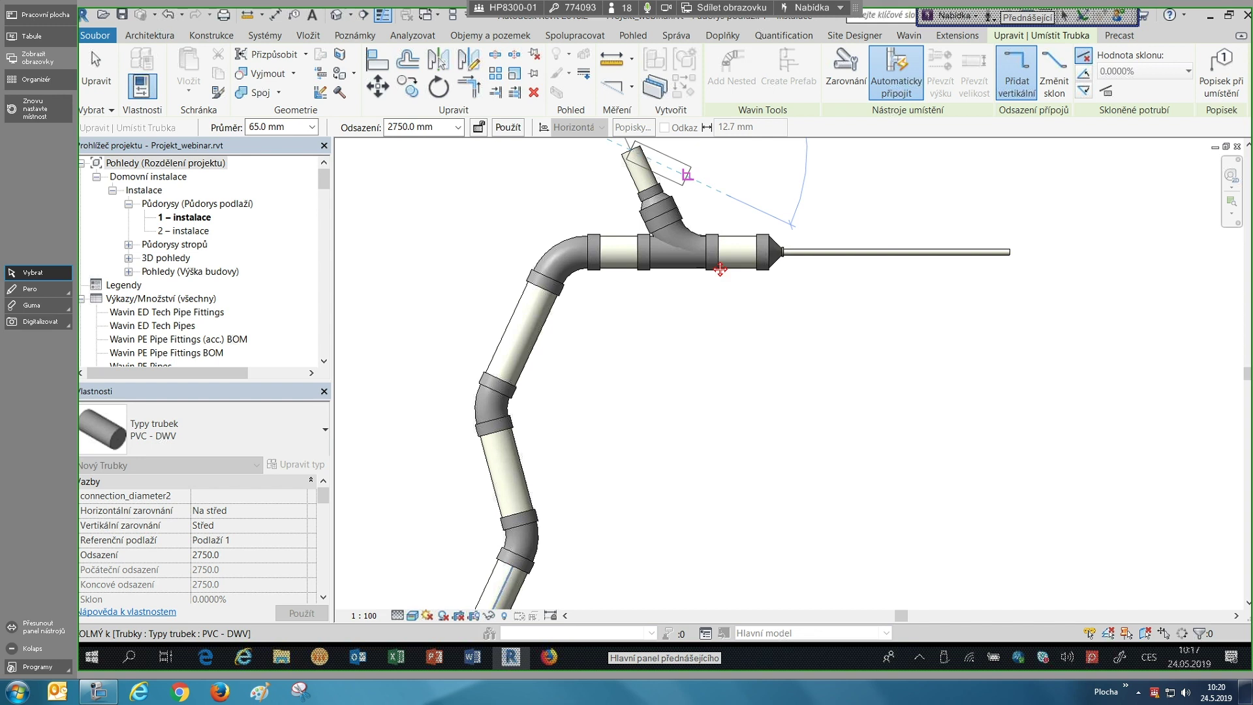
scroll(680, 196, up, 2)
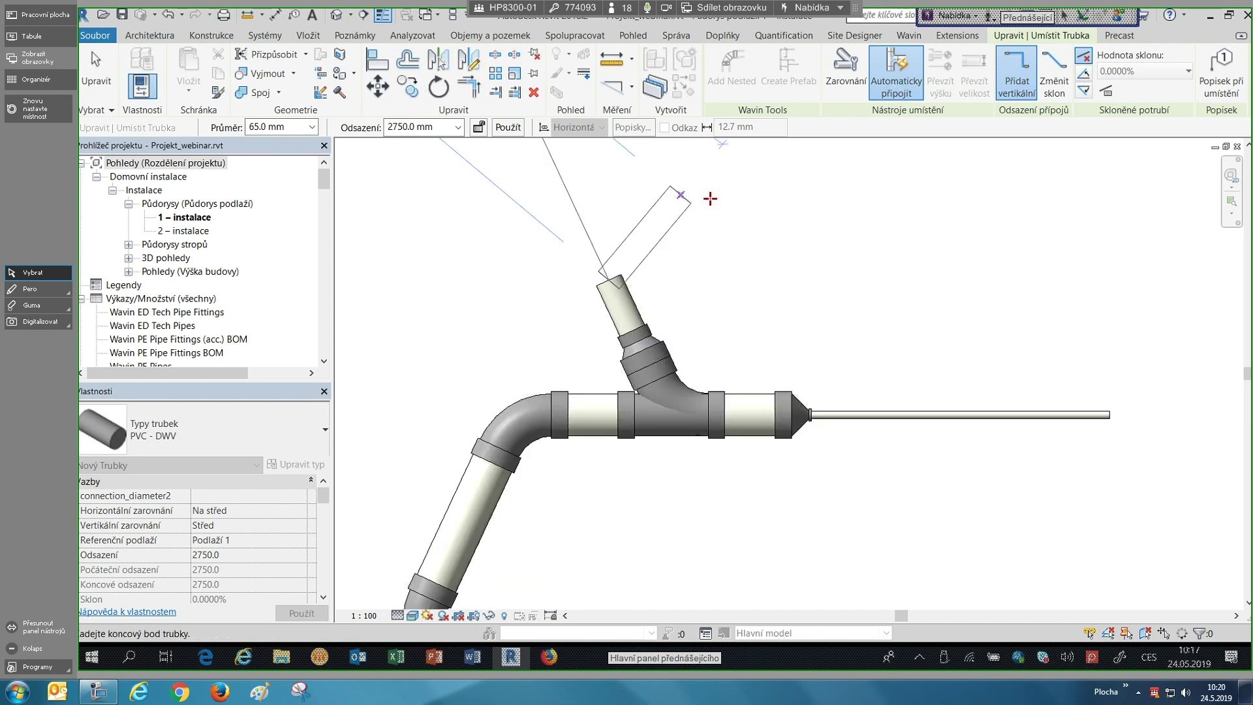
click(757, 210)
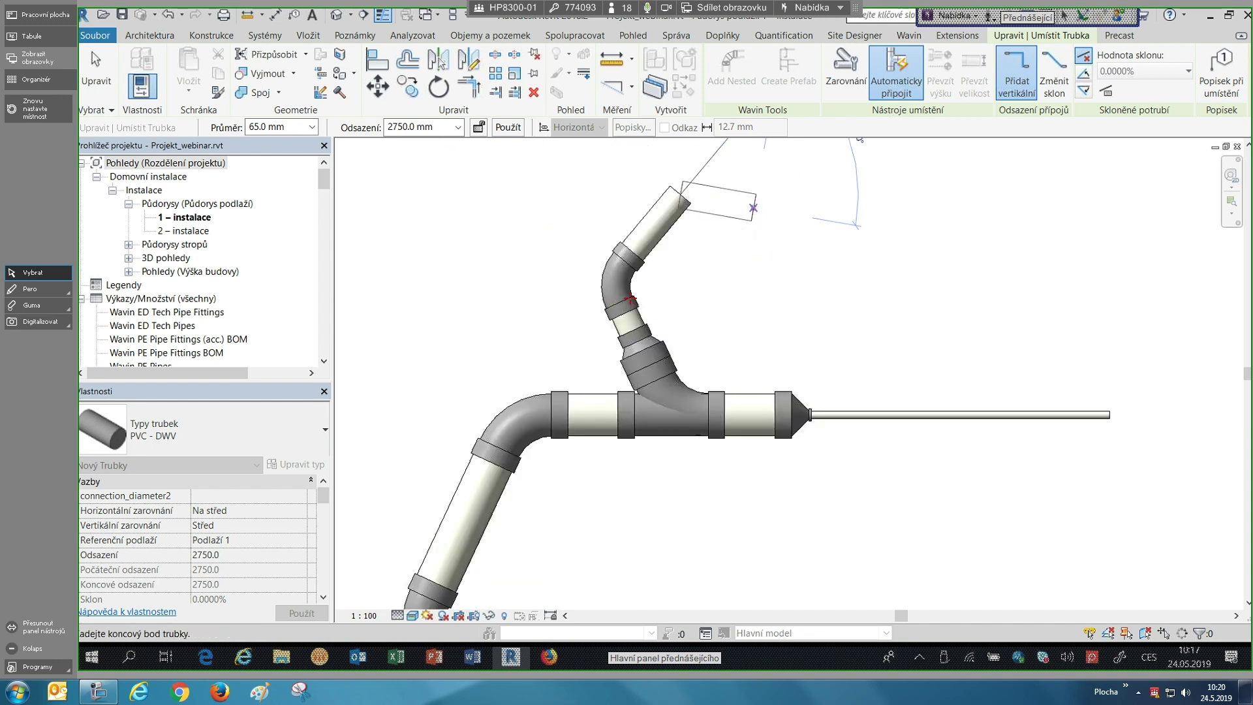
key(Escape)
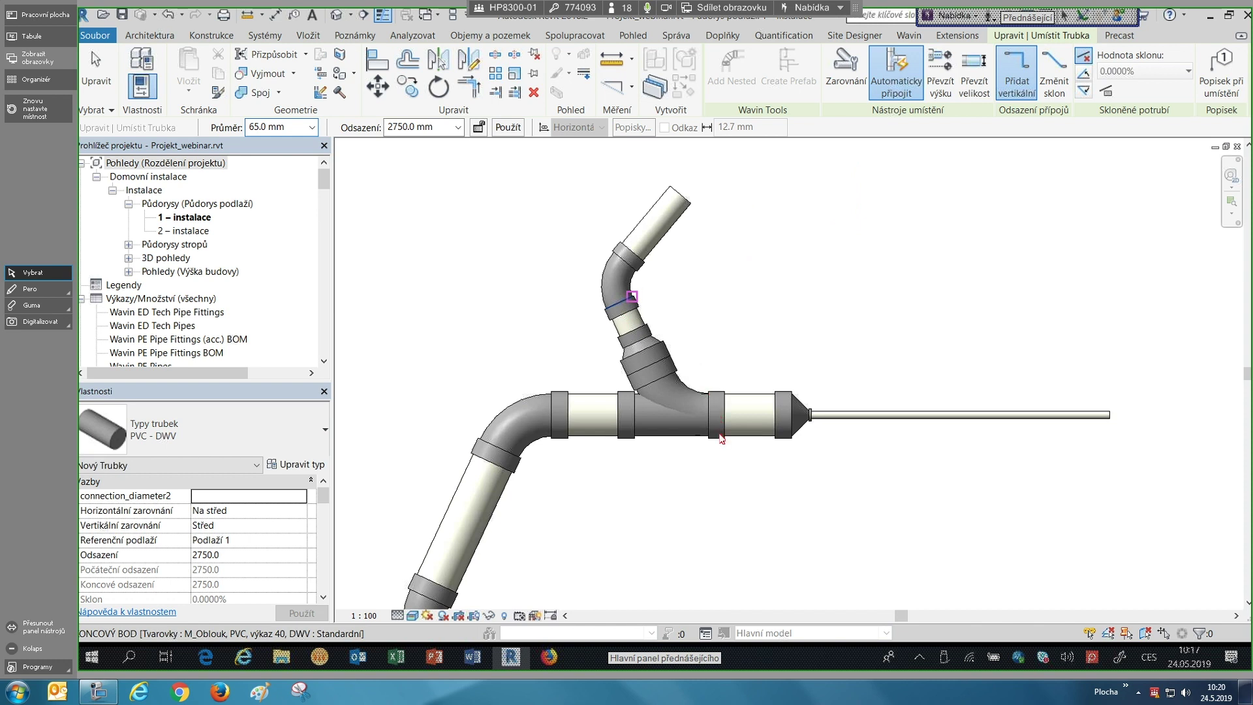
key(Escape)
scroll(721, 438, down, 5)
- Crossing-select and delete the existing pipe run, leaving only the four elevation markers
scroll(854, 369, down, 2)
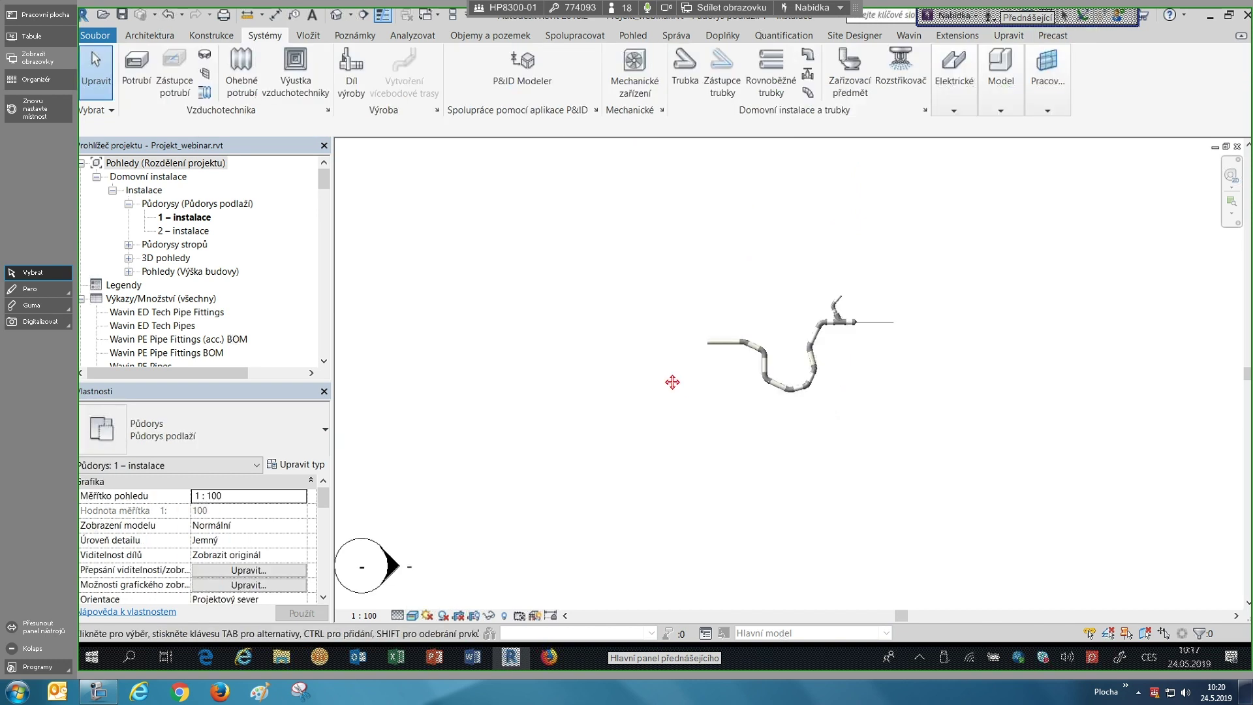
scroll(667, 377, down, 2)
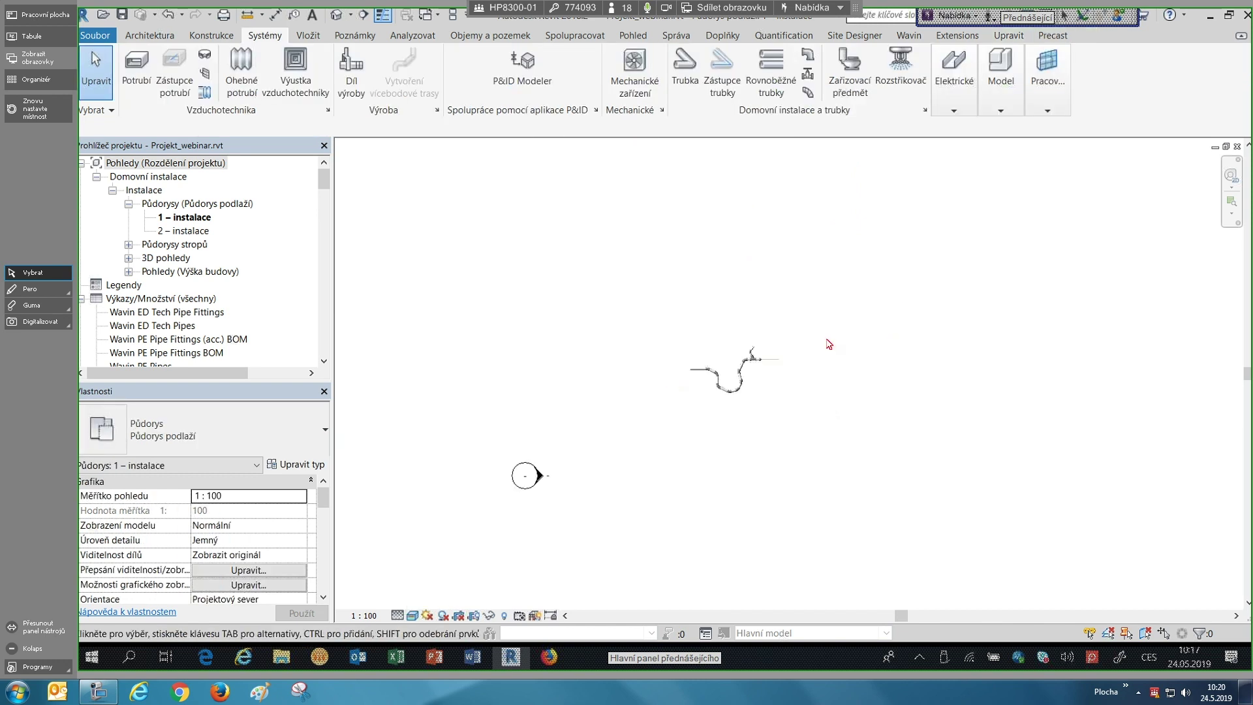
scroll(663, 368, up, 2)
drag(892, 298, 657, 457)
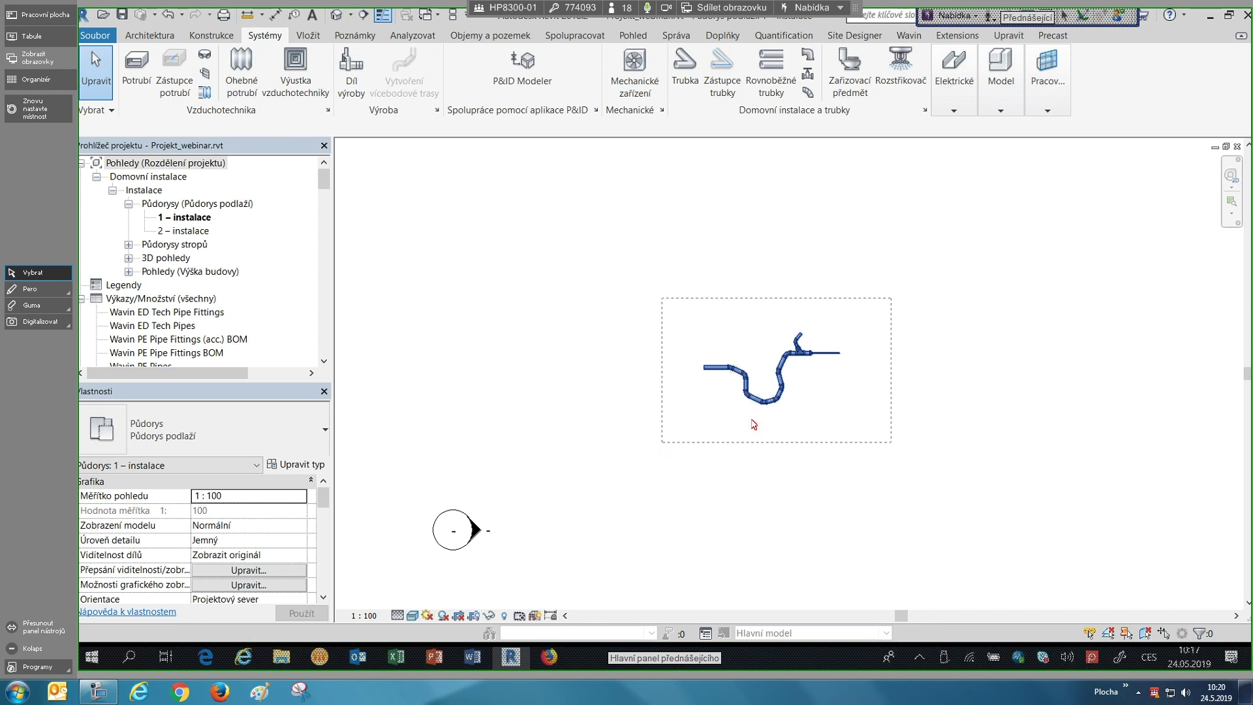
key(Delete)
scroll(757, 424, down, 2)
scroll(639, 395, down, 3)
middle_click(674, 369)
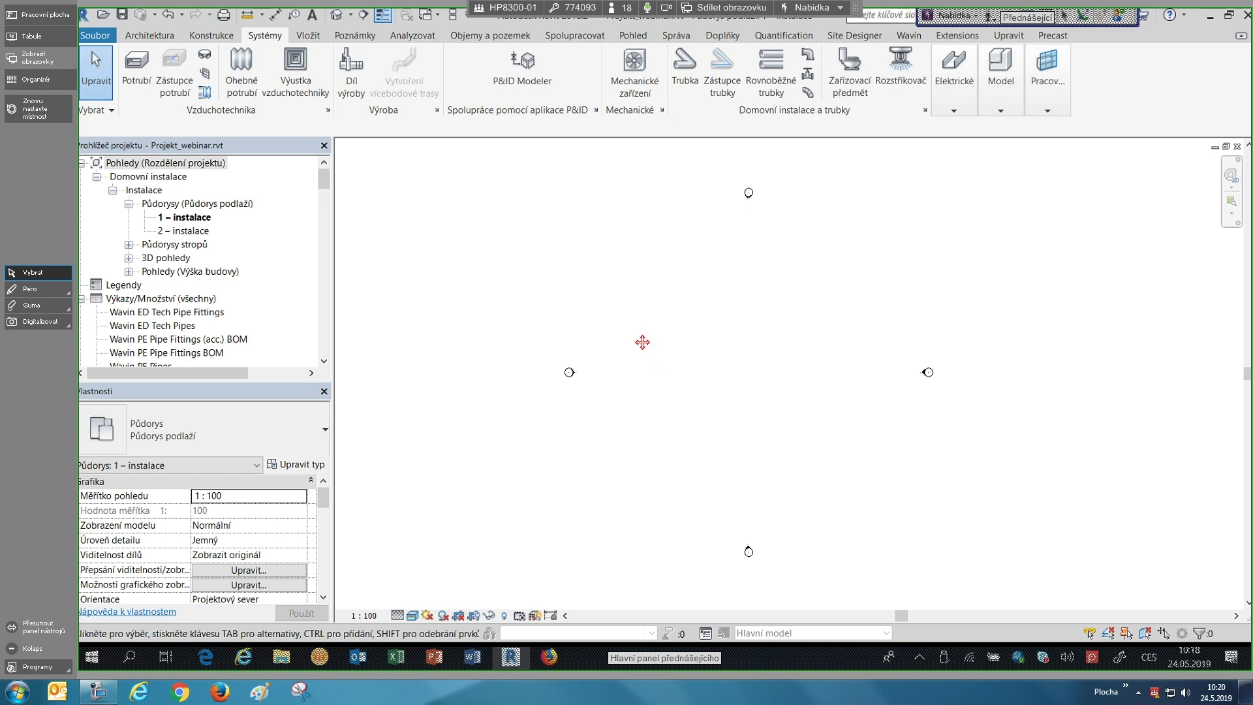
middle_drag(644, 331, 616, 332)
- Start a new pipe with the Wavin ED Tech trubka (DN) pipe type
click(685, 72)
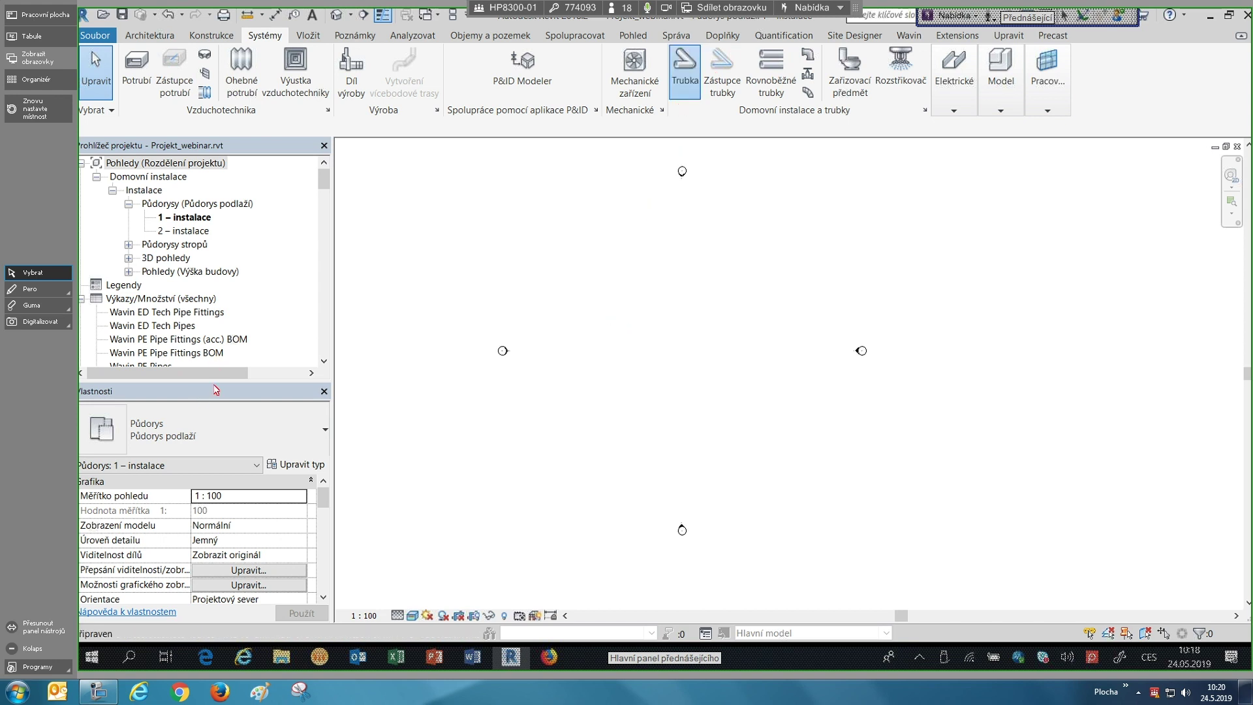
click(190, 421)
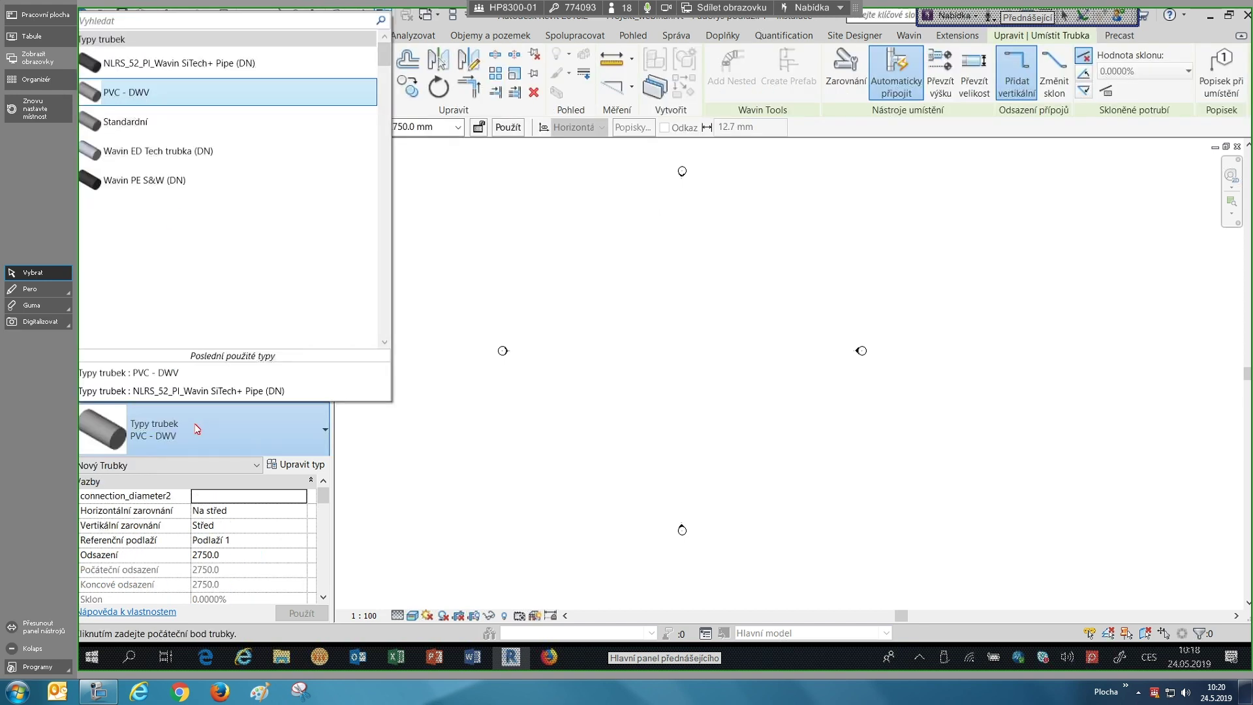
click(167, 418)
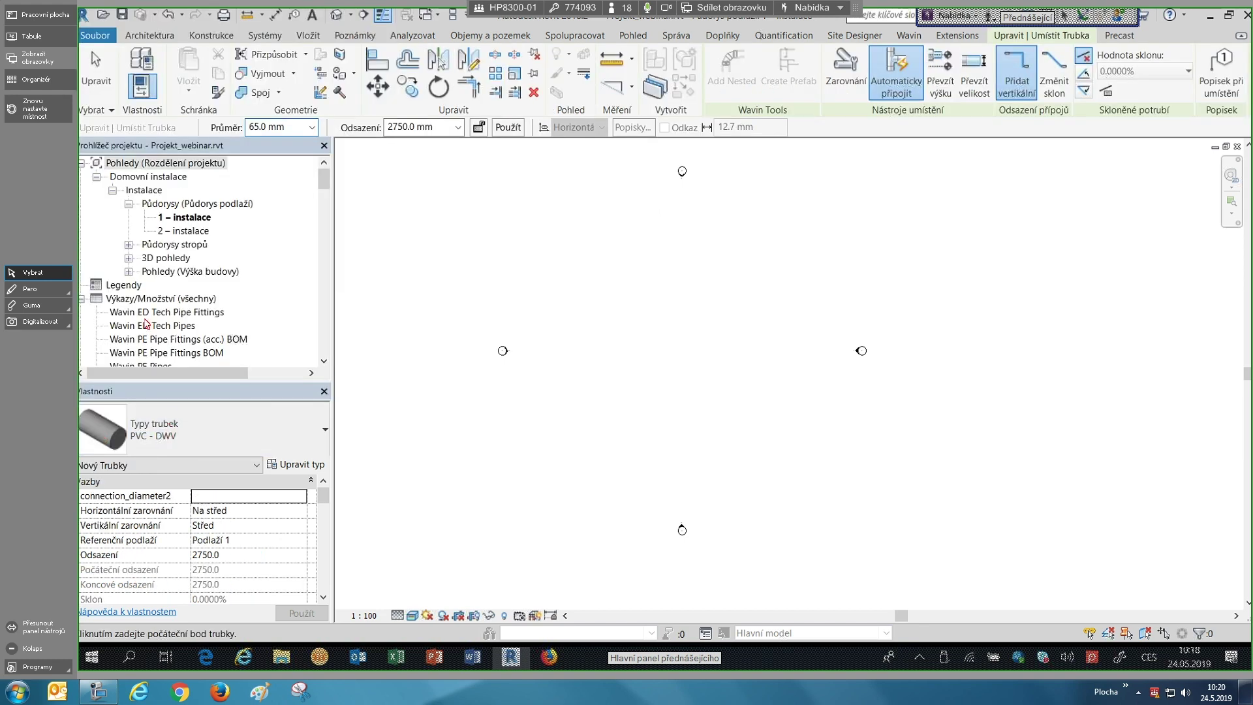
click(168, 425)
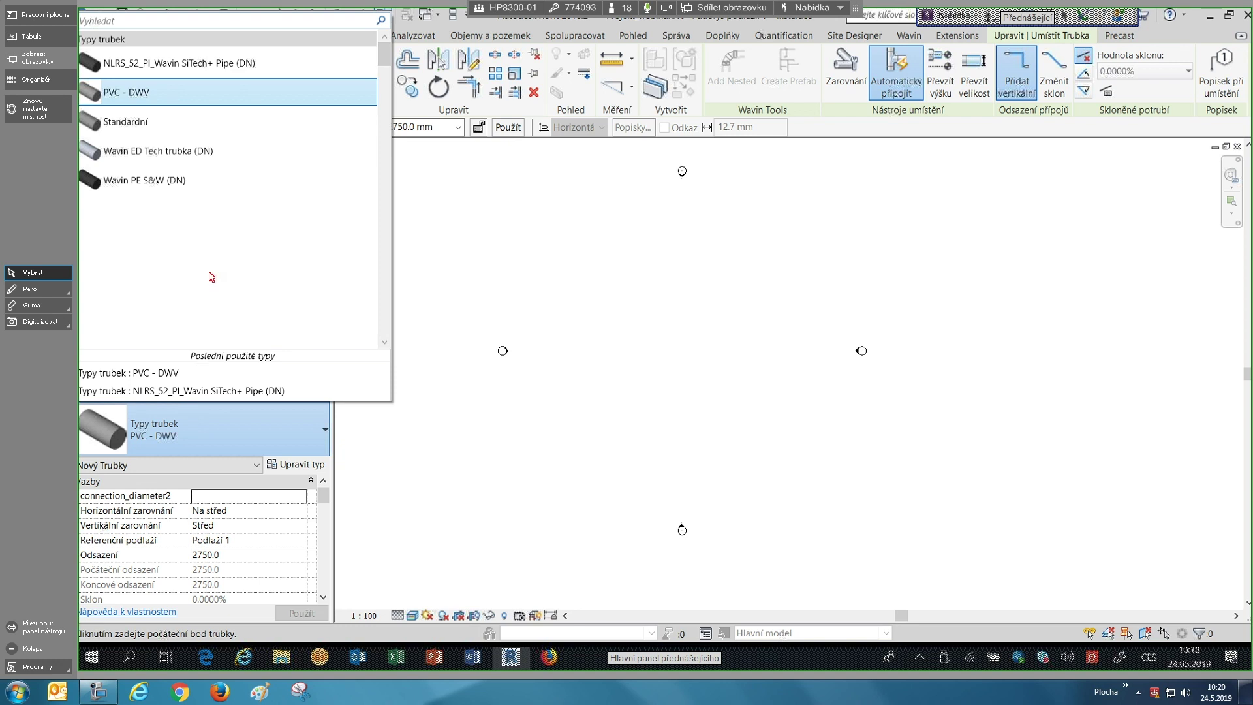
click(255, 433)
click(286, 427)
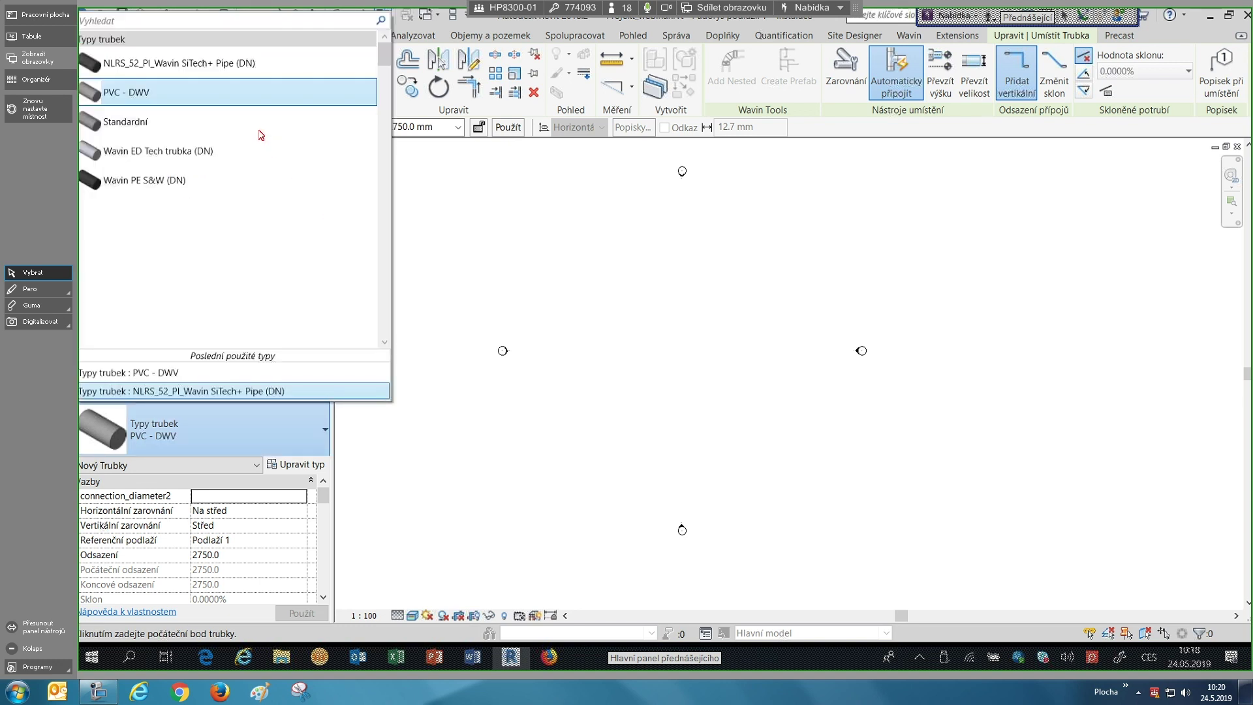
click(256, 151)
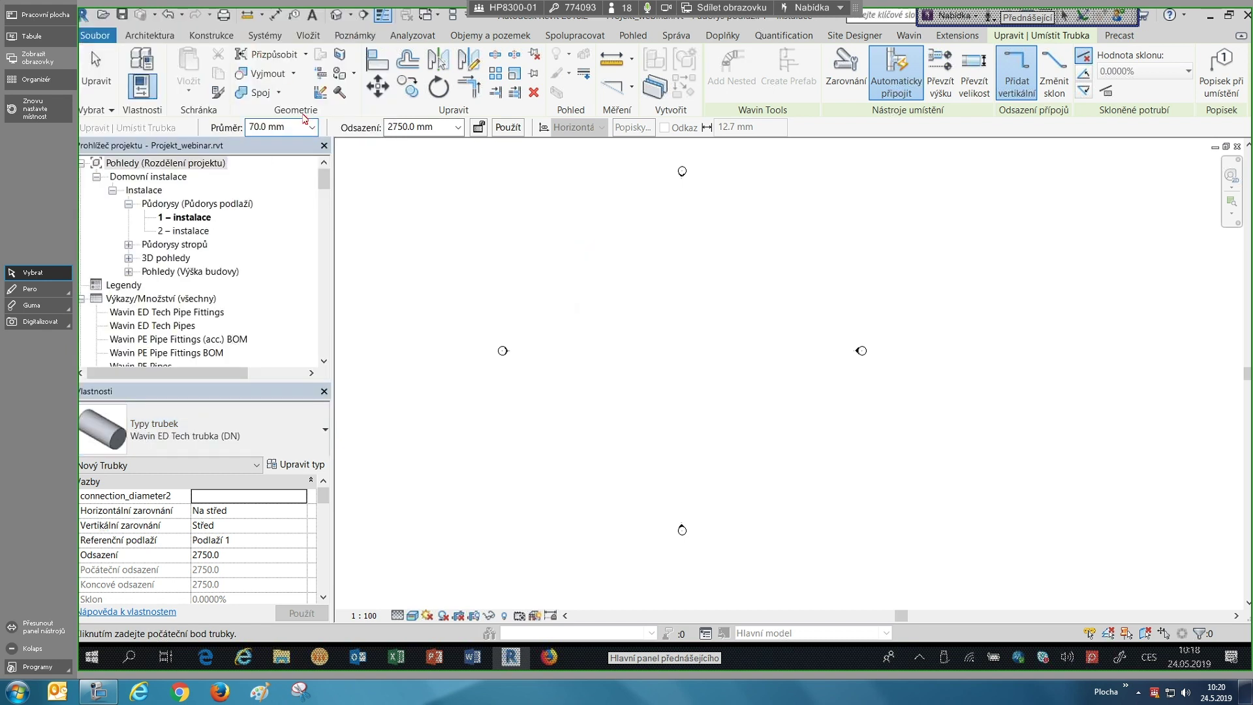
click(314, 133)
text(100)
- Draw a 100 mm run: horizontal, 45° diagonal, horizontal, then a 2000 mm leg north
key(Return)
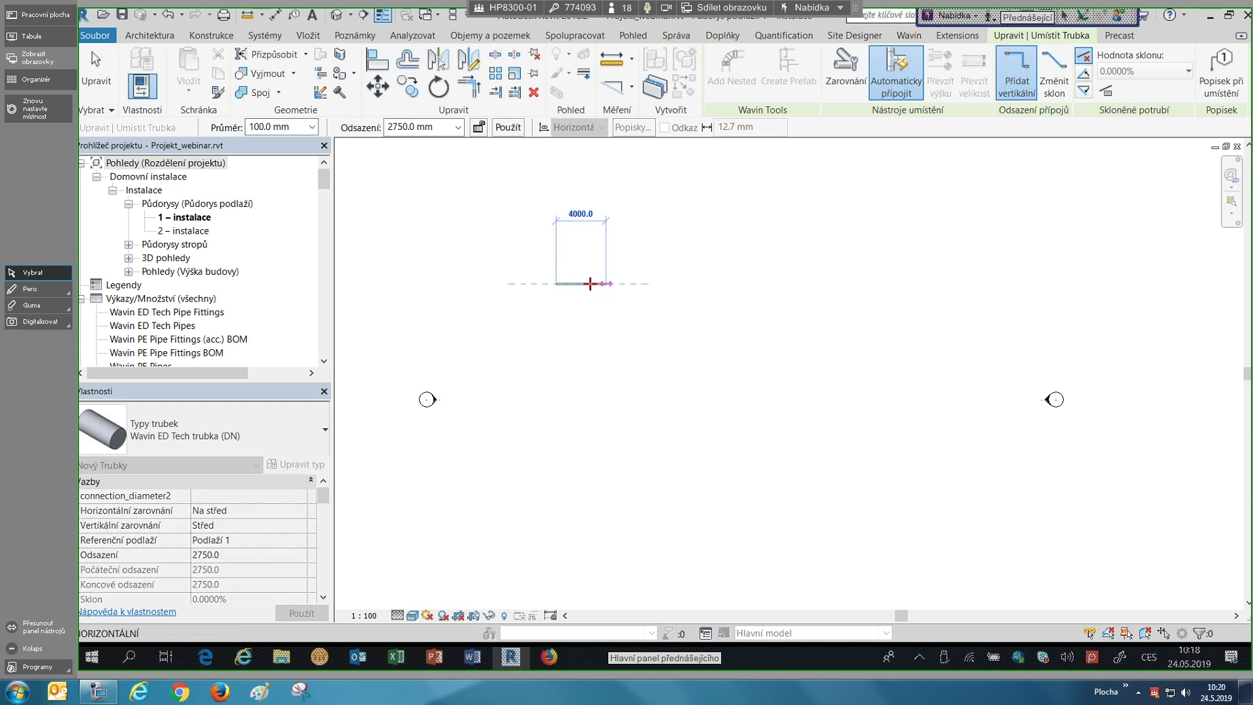
scroll(572, 283, up, 3)
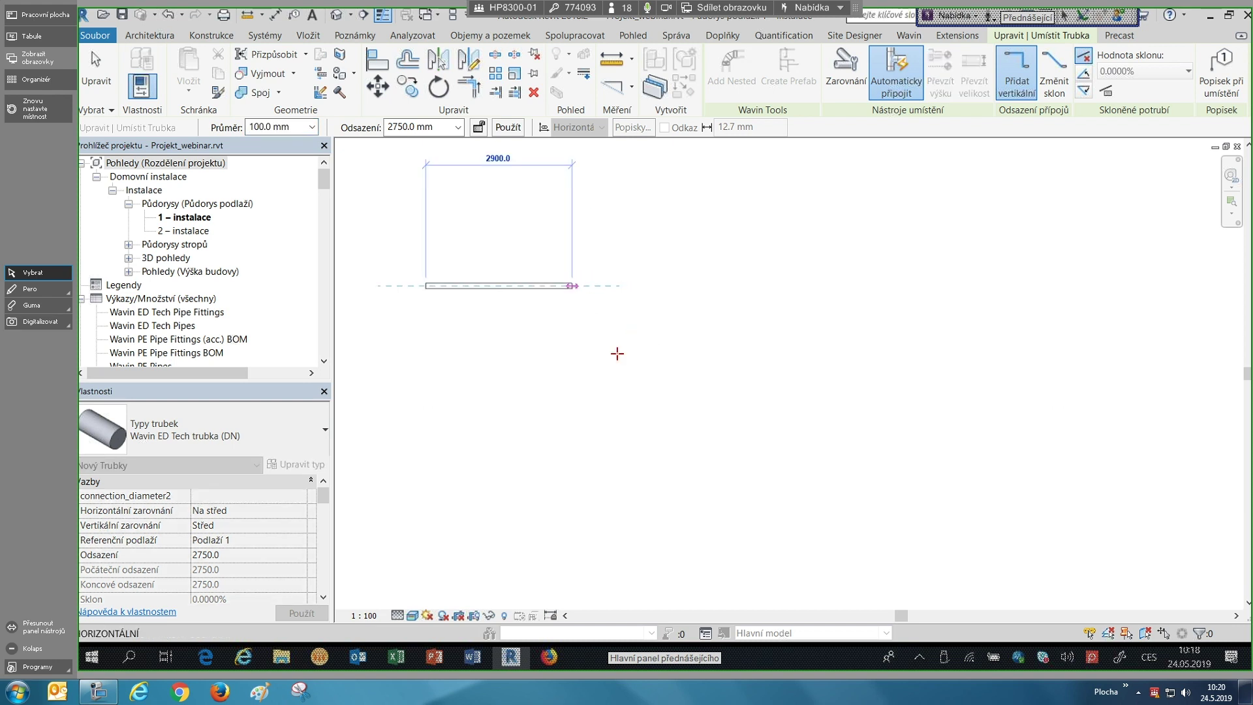
click(615, 350)
scroll(616, 350, down, 1)
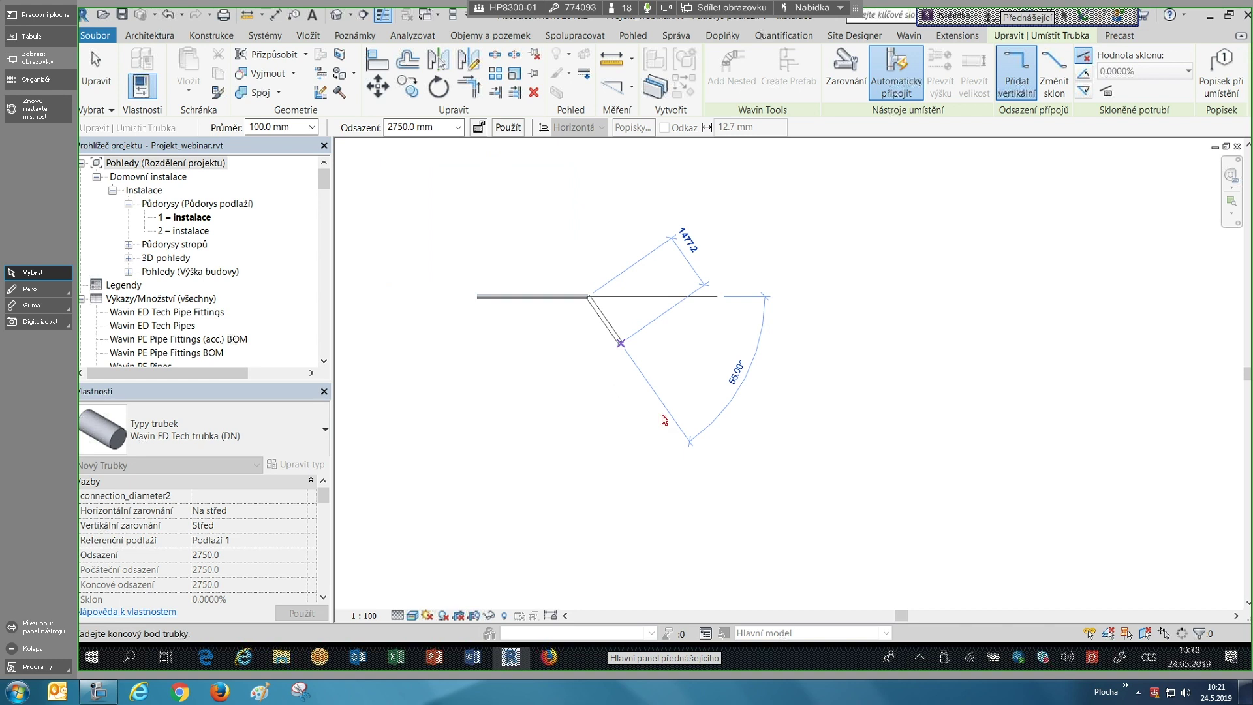
scroll(665, 420, up, 2)
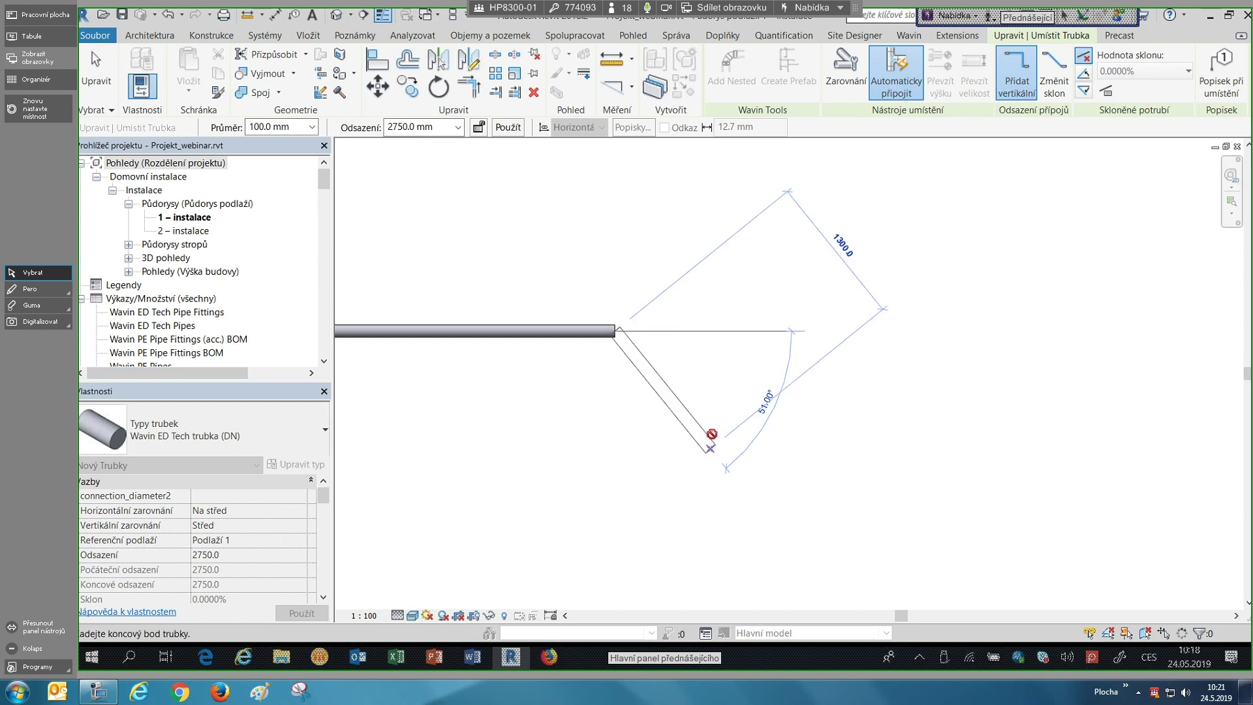
click(935, 423)
click(933, 308)
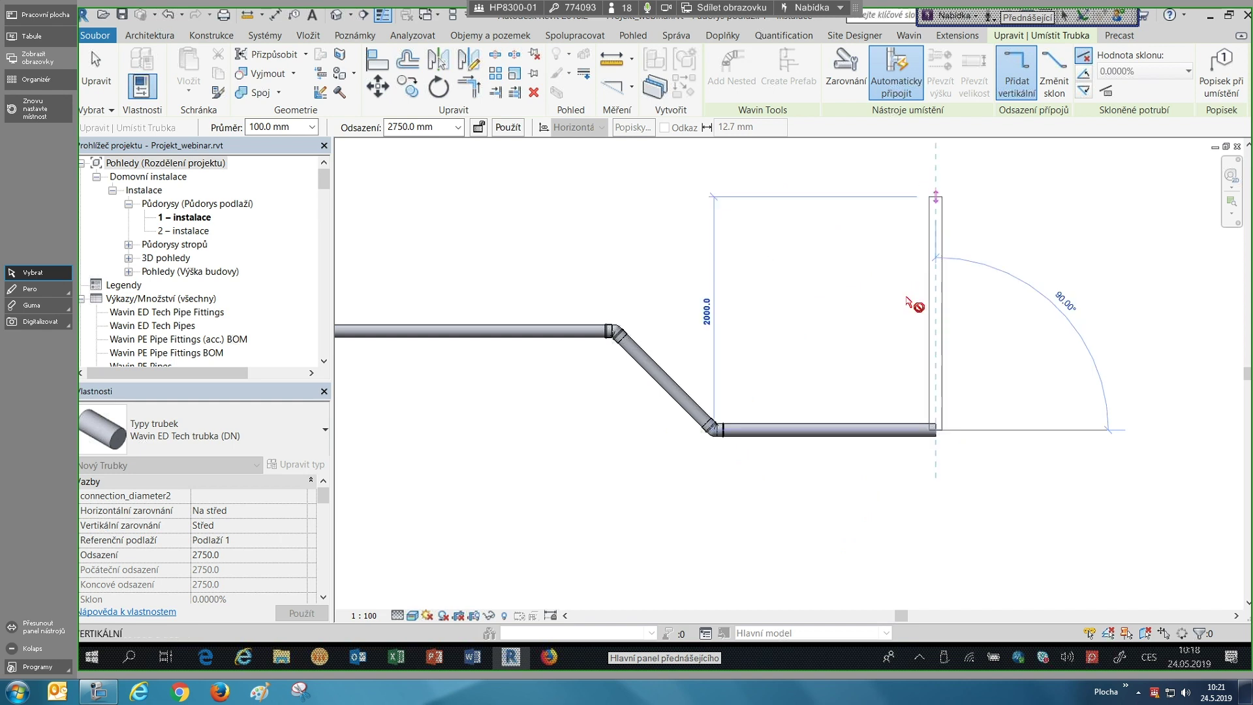
click(907, 301)
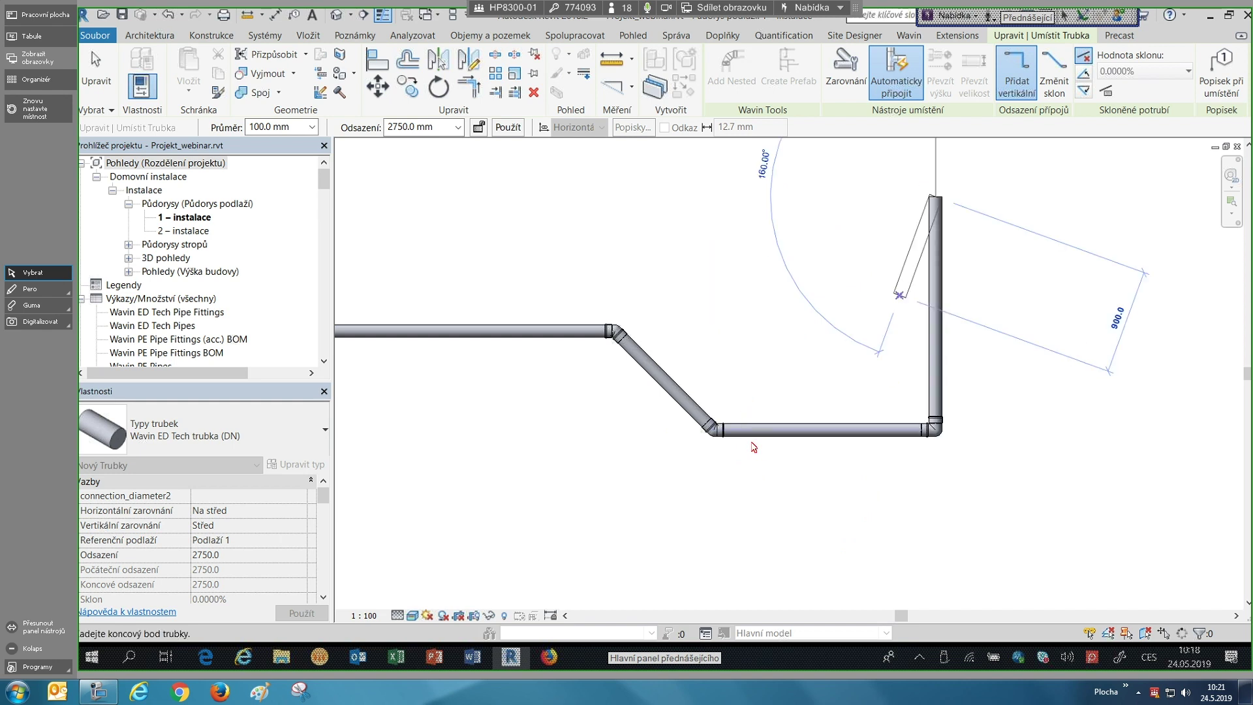
key(Escape)
key(Escape)
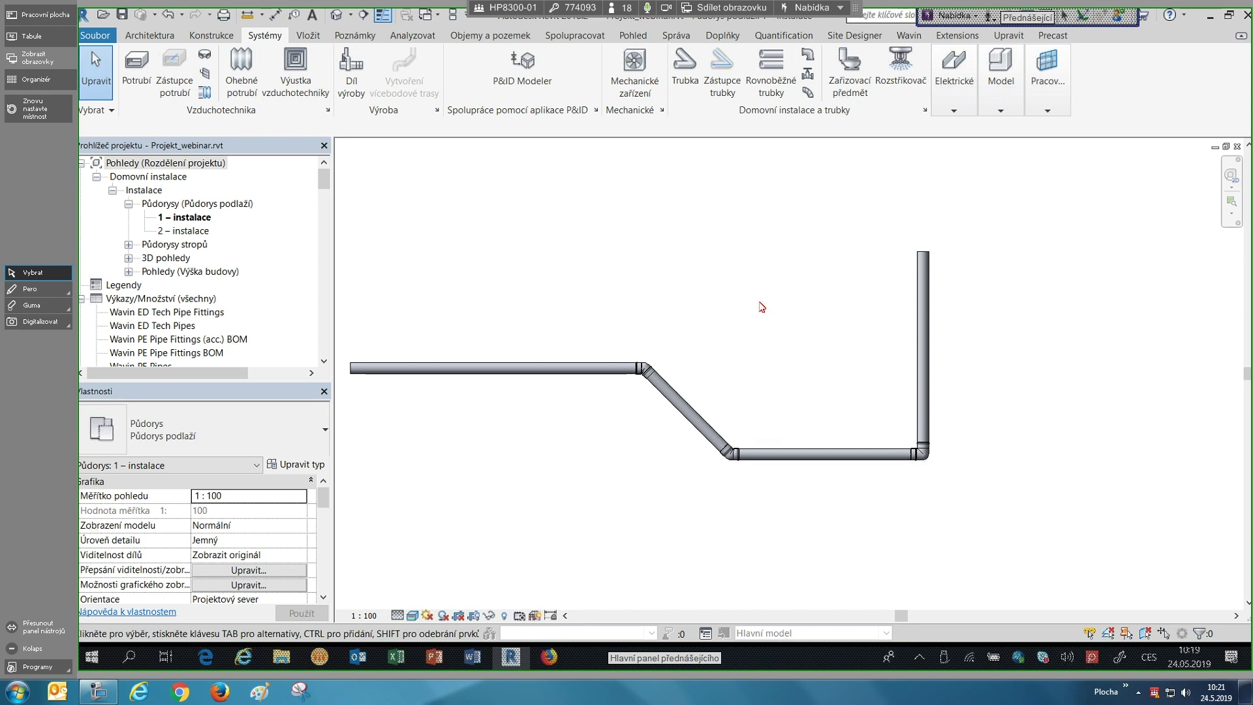
- Start a new pipe below the run and draw a 100 mm segment
middle_drag(758, 335, 803, 261)
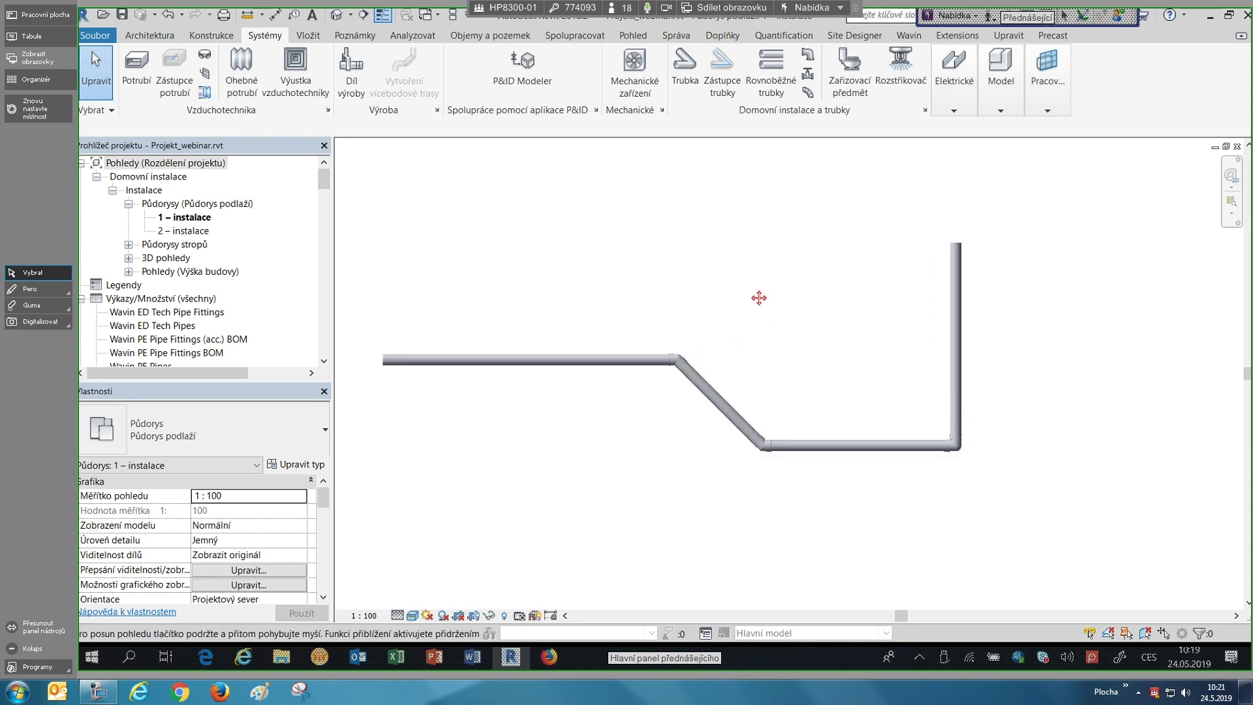
click(684, 68)
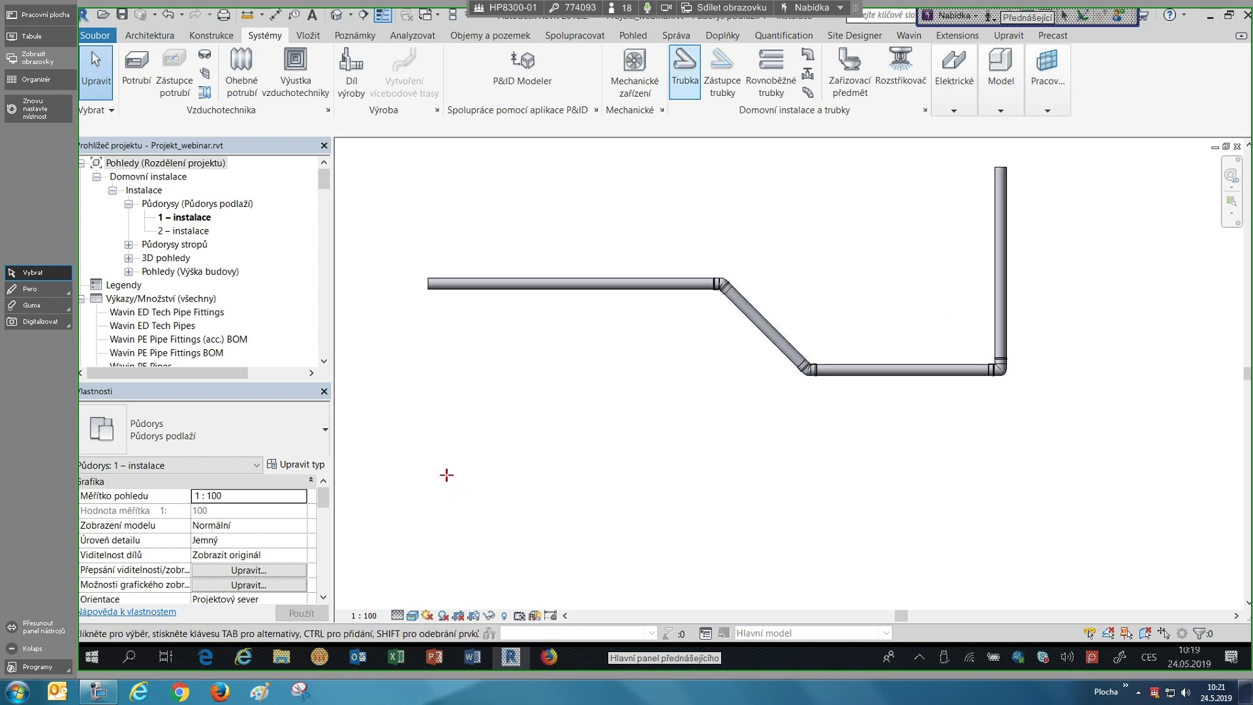
click(428, 433)
click(562, 433)
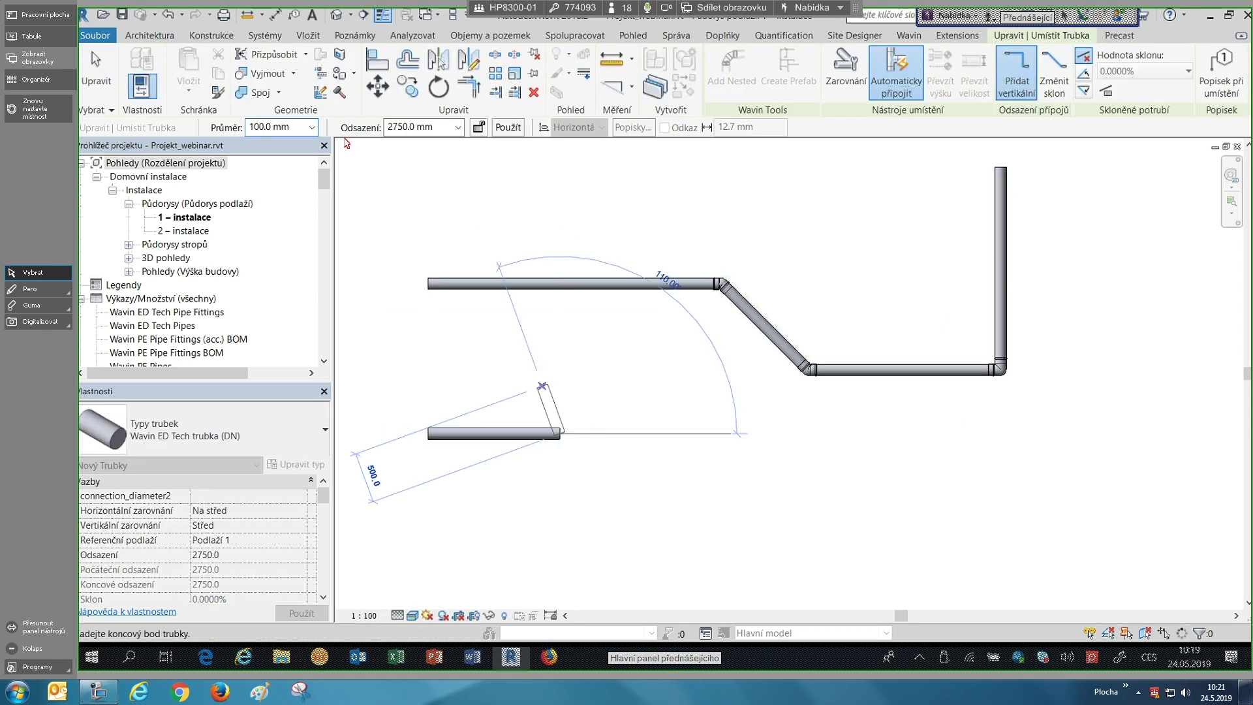
- Switch to 30 mm and continue through a reducer, then zoom in on it
click(312, 128)
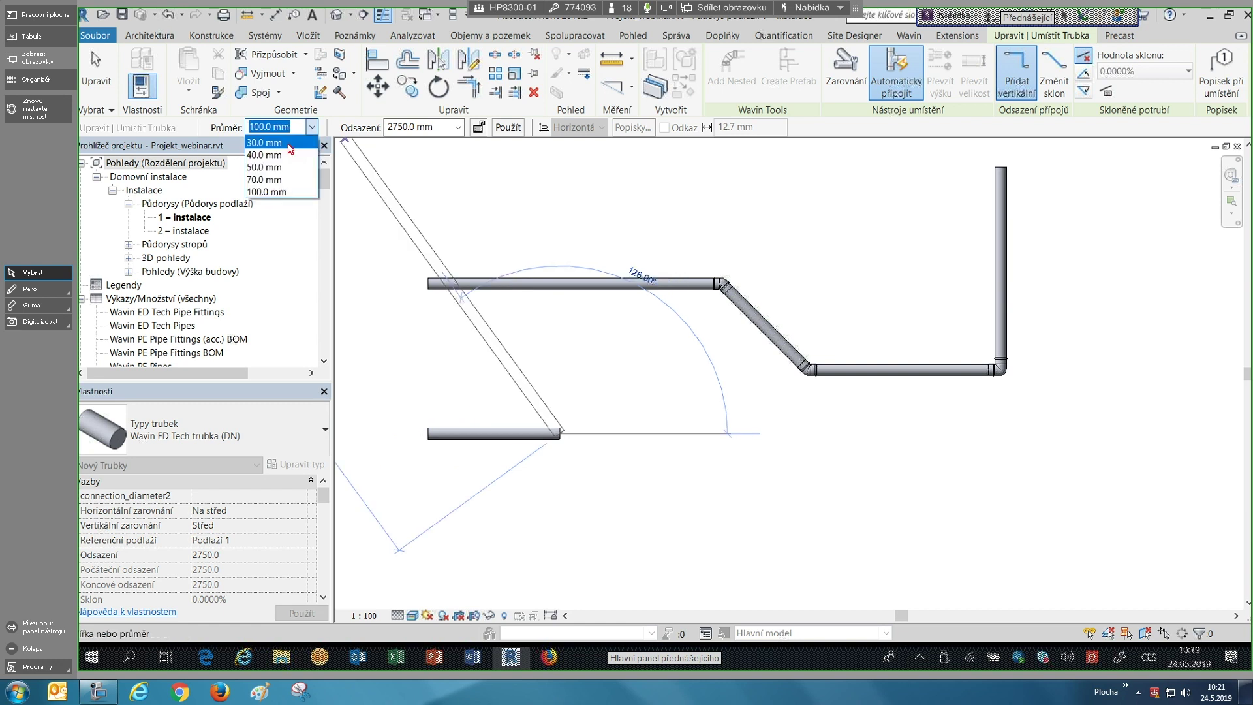
click(659, 425)
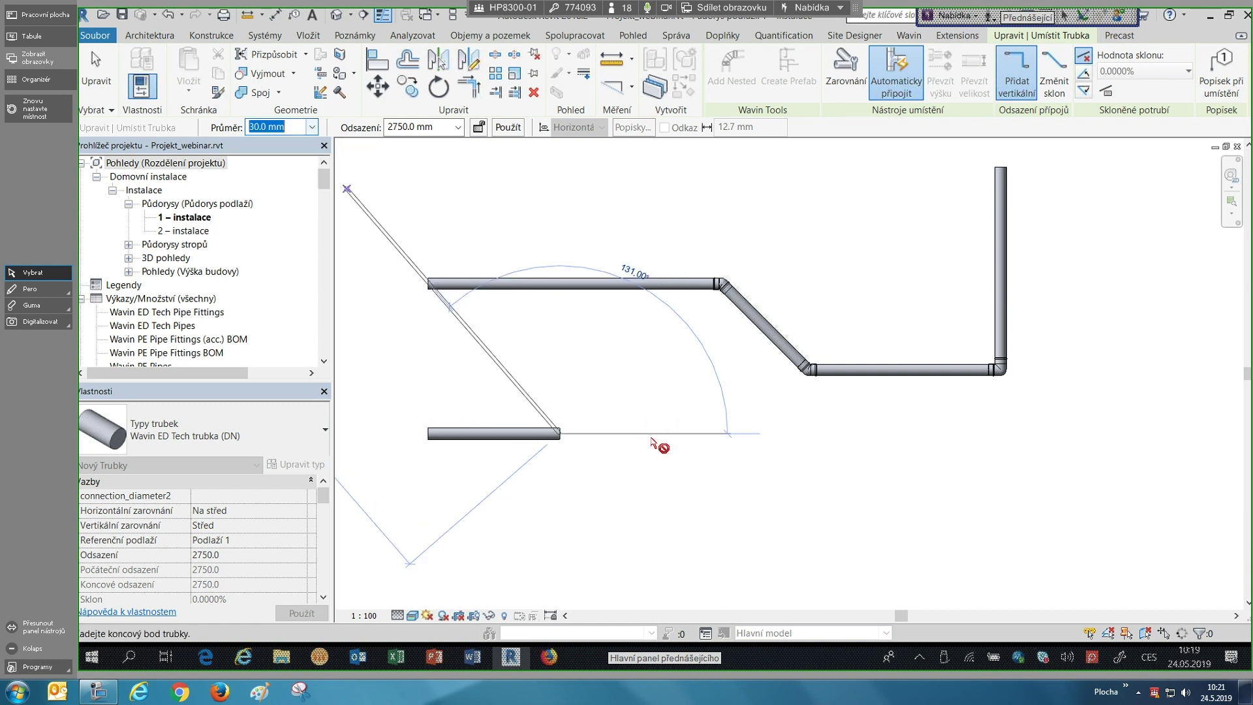
click(659, 434)
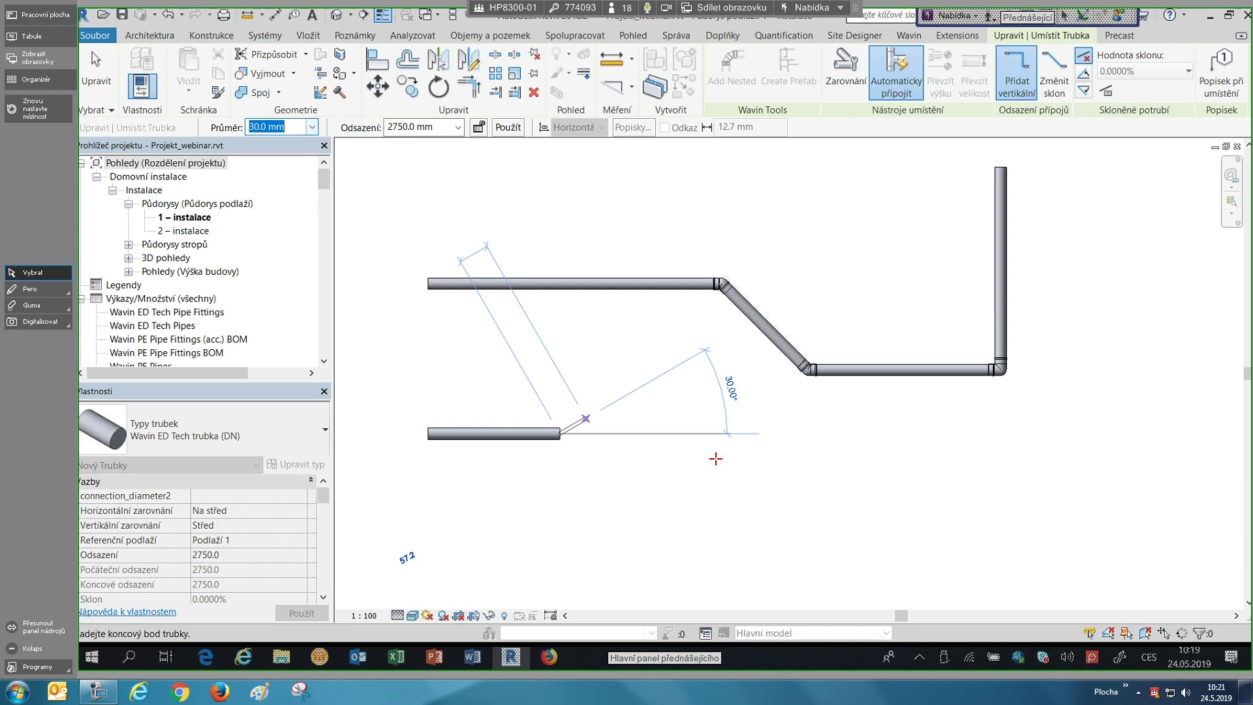
key(Escape)
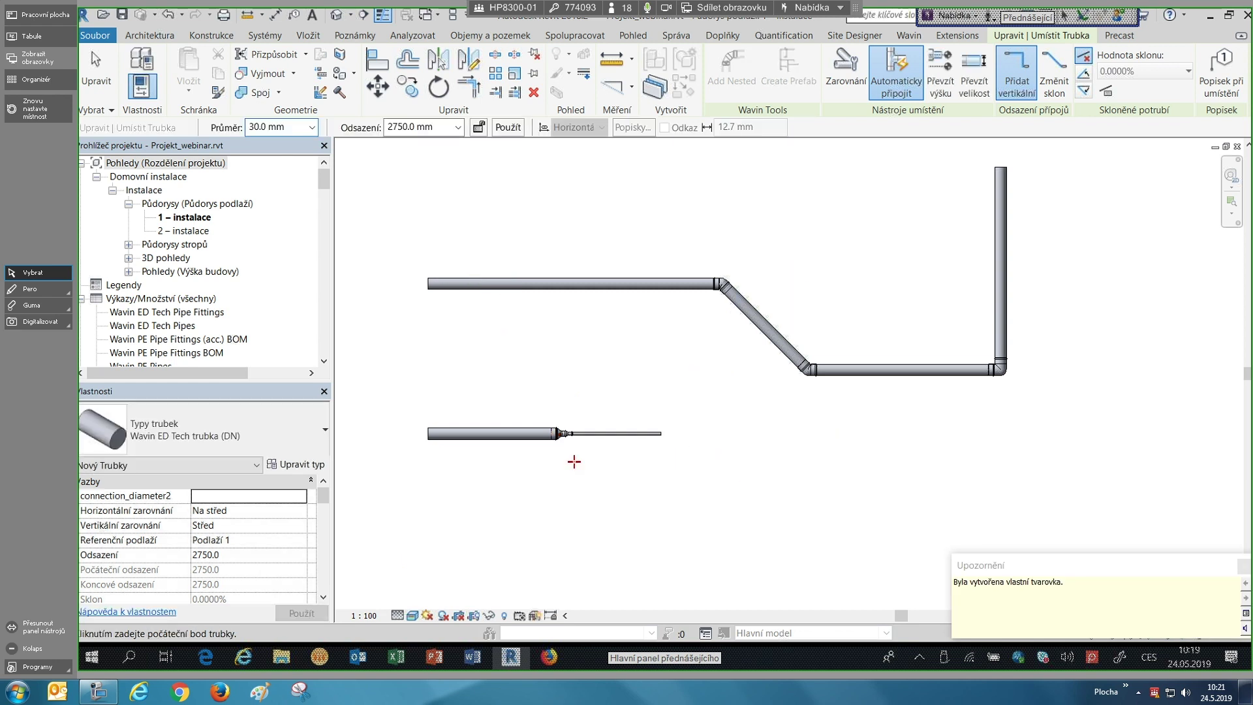
scroll(574, 463, up, 3)
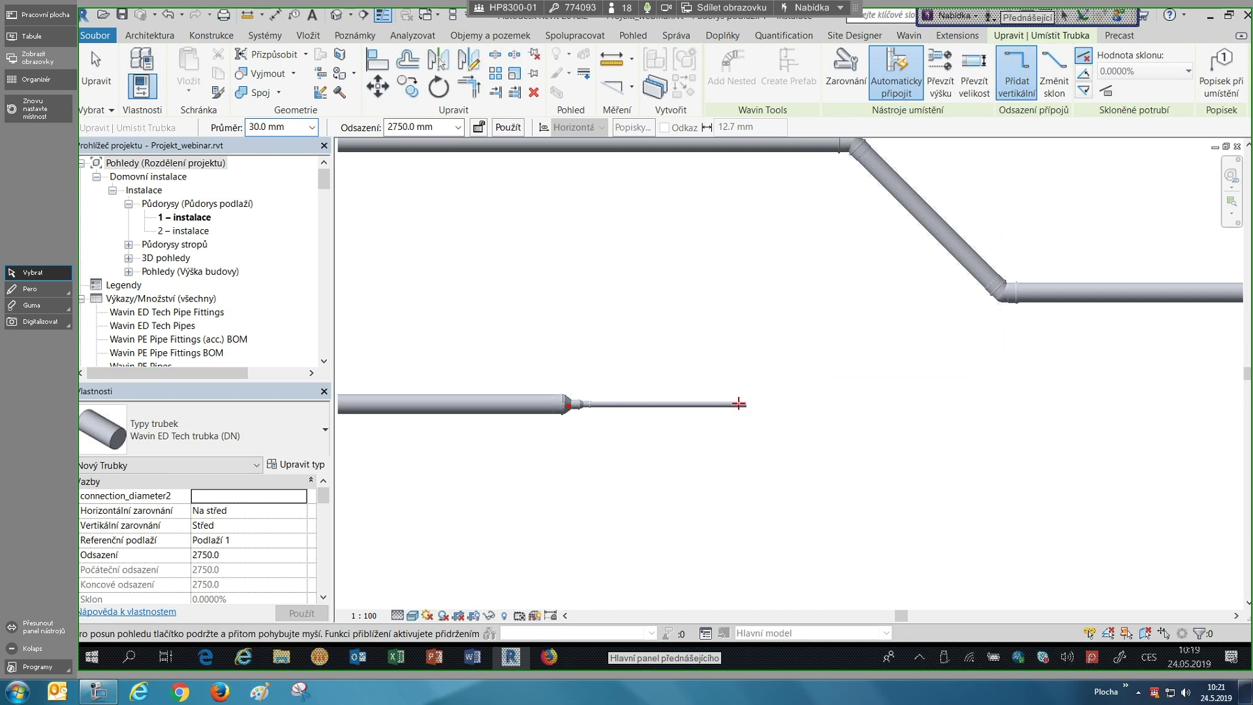
scroll(738, 404, up, 1)
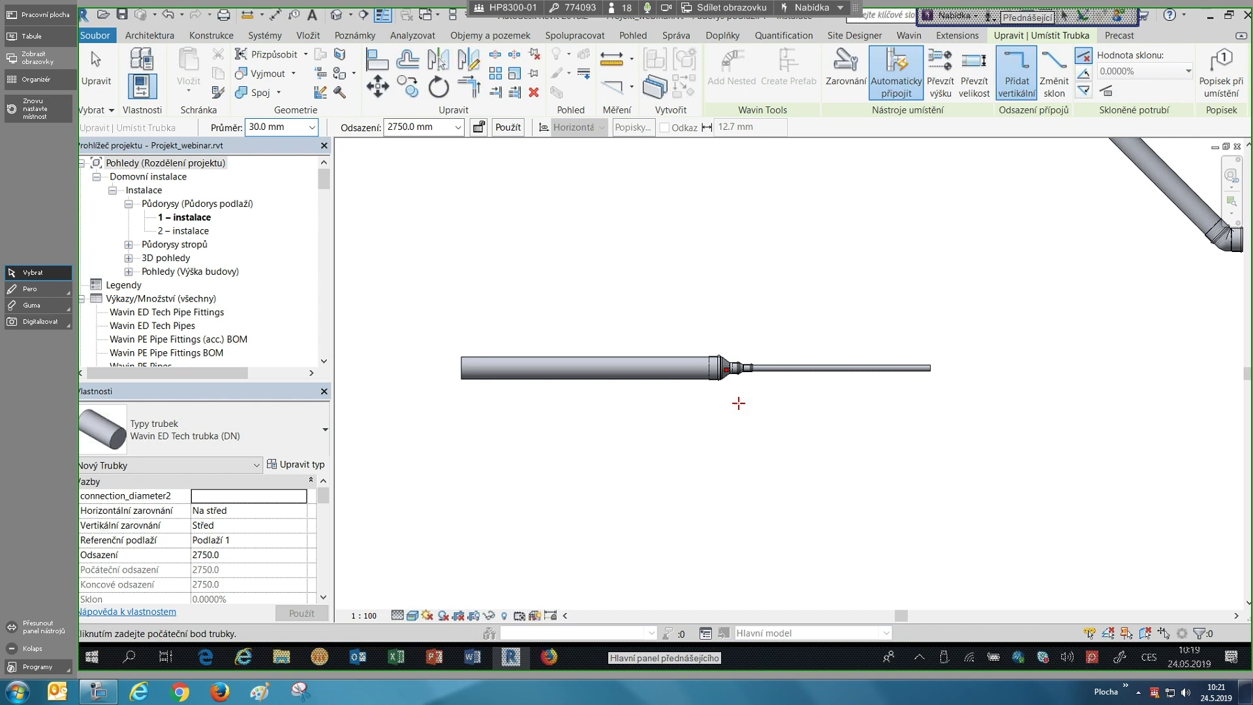
scroll(726, 398, up, 2)
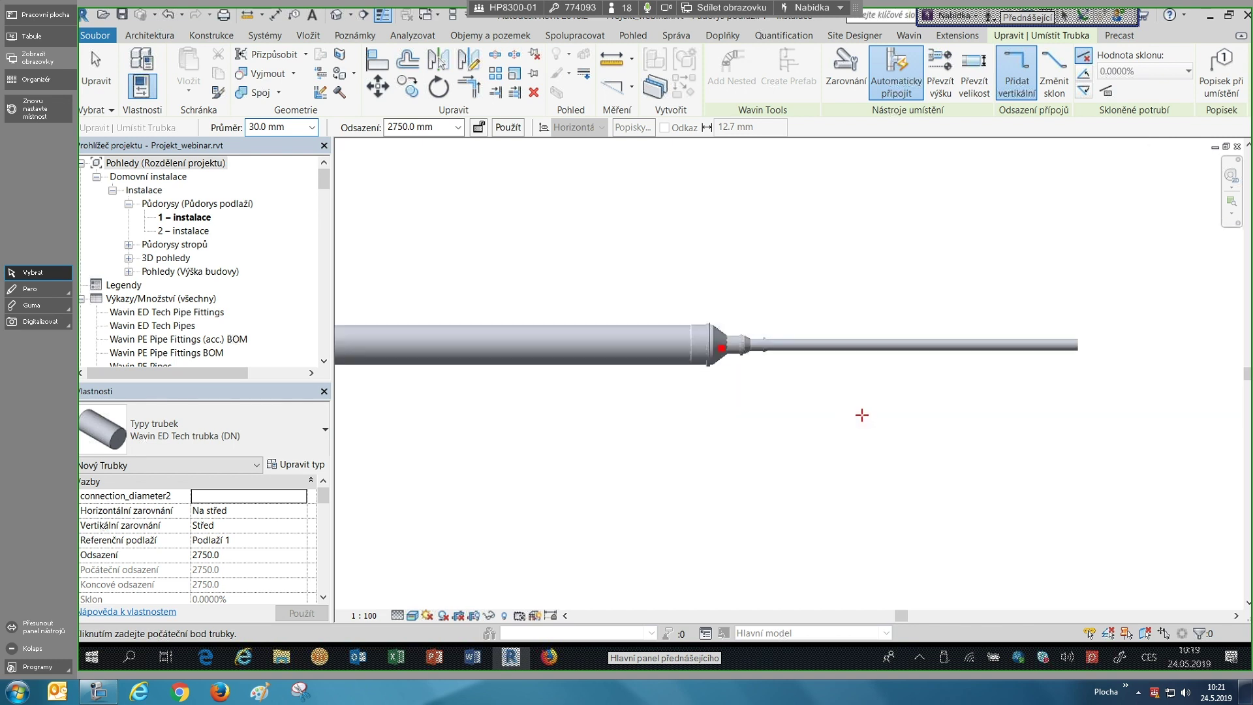
scroll(832, 405, down, 1)
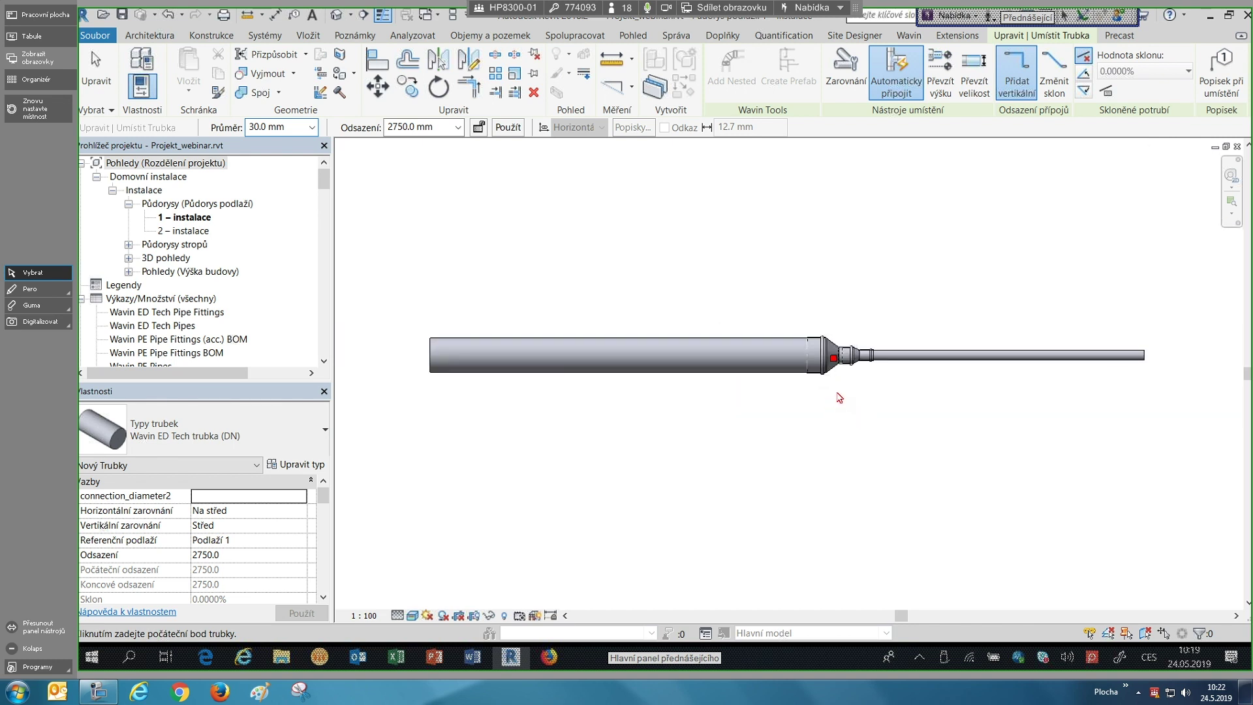
- Flip the reducer's eccentric offset so the 30 mm pipe sits flush along the top edge
key(Escape)
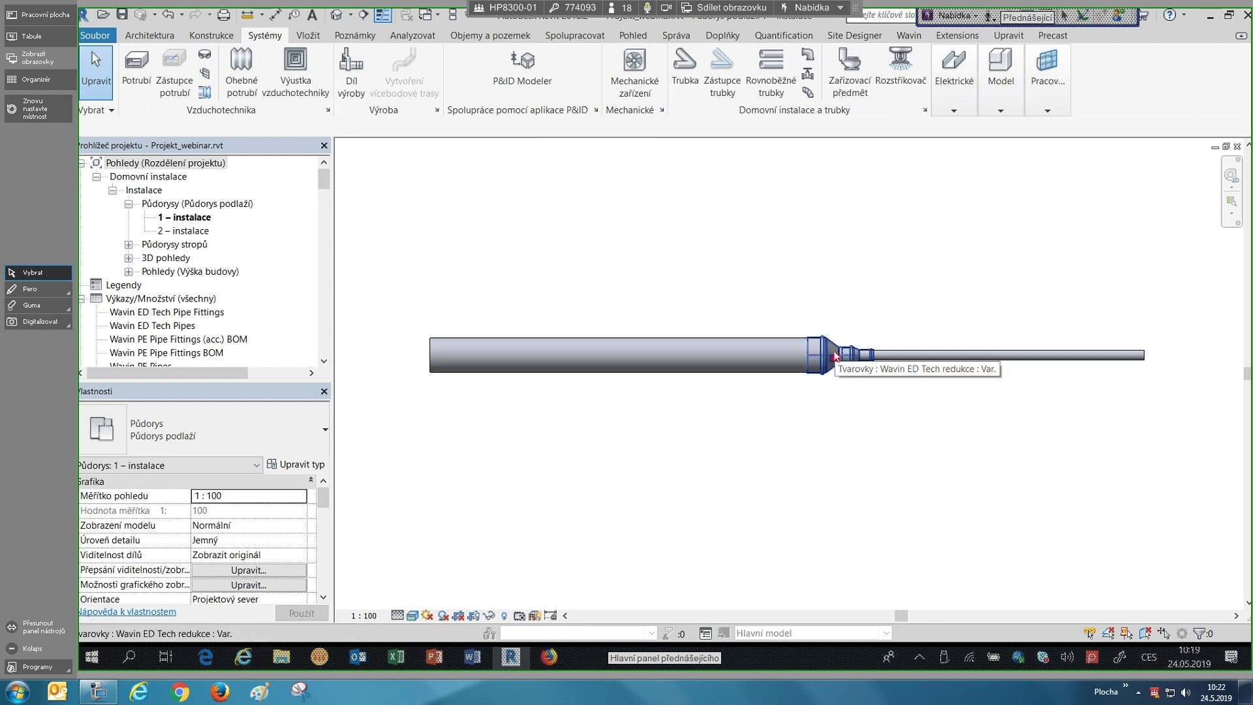
click(632, 442)
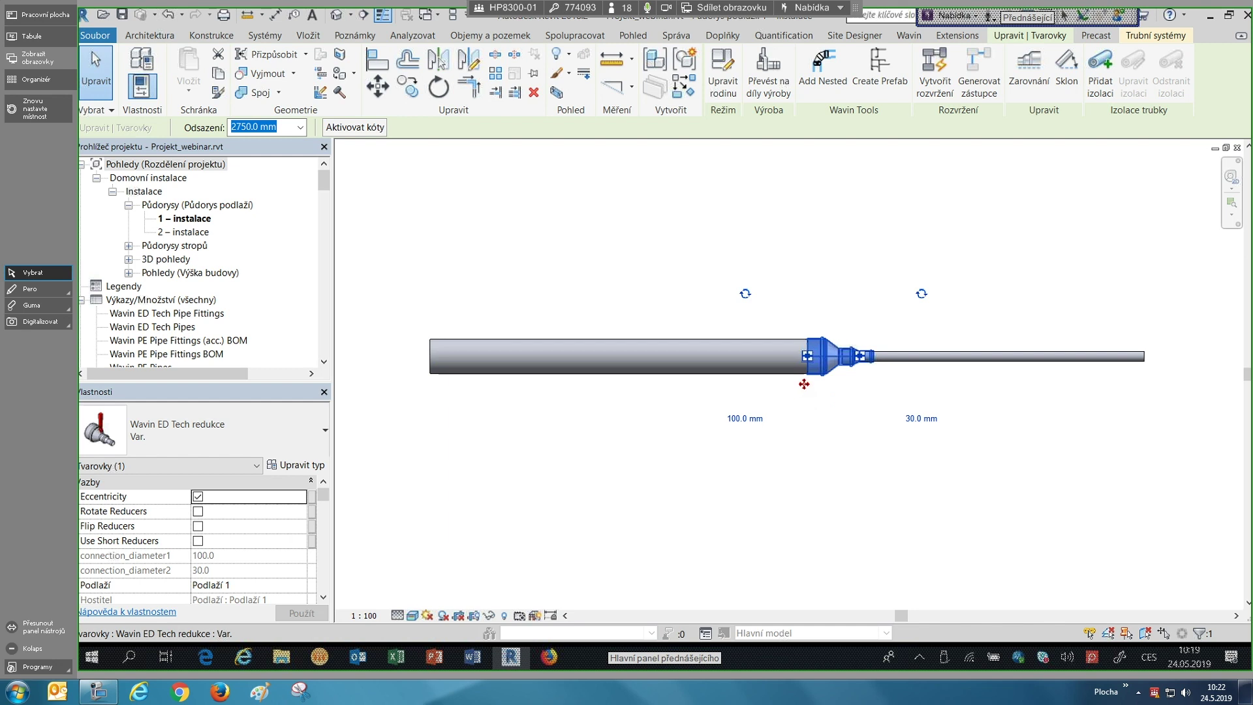
click(921, 295)
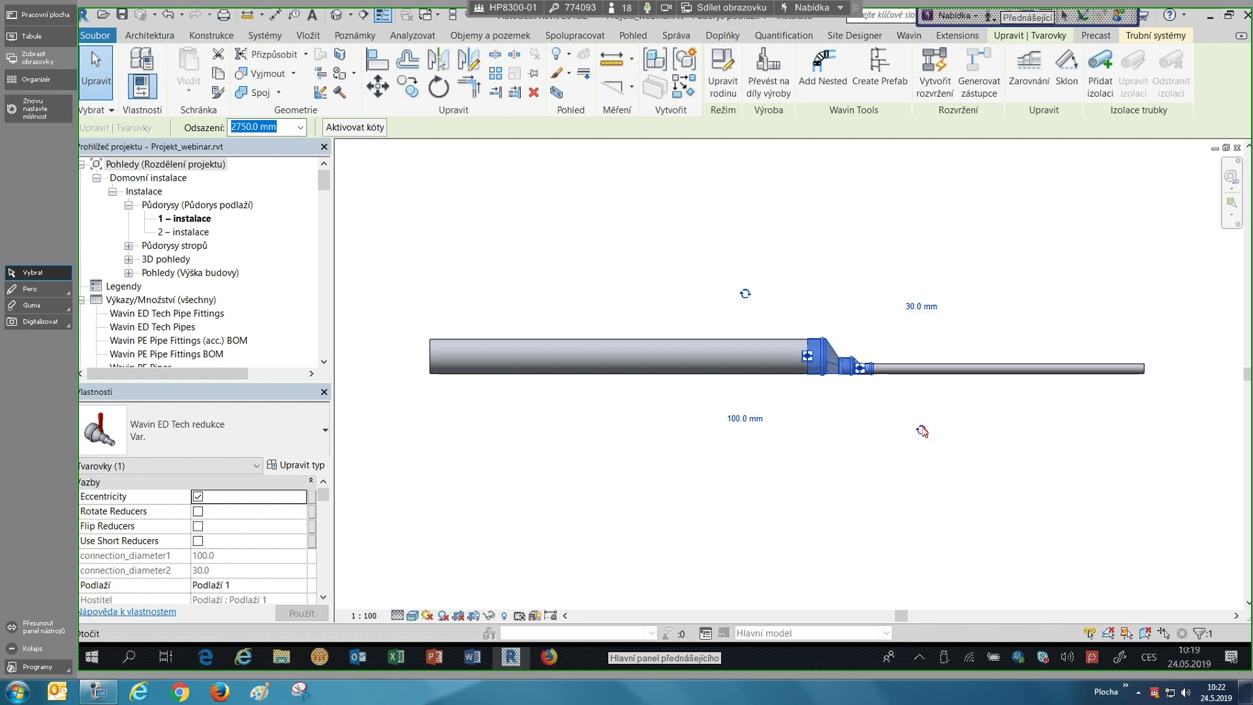
click(922, 430)
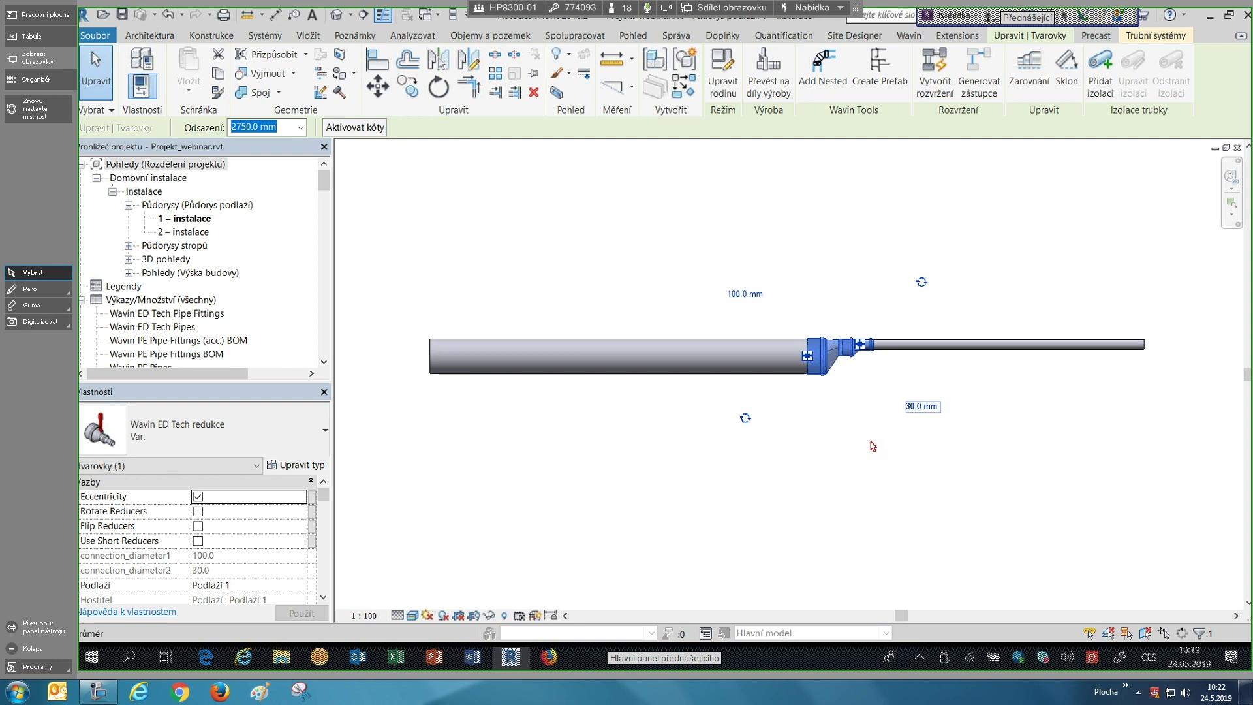
key(Escape)
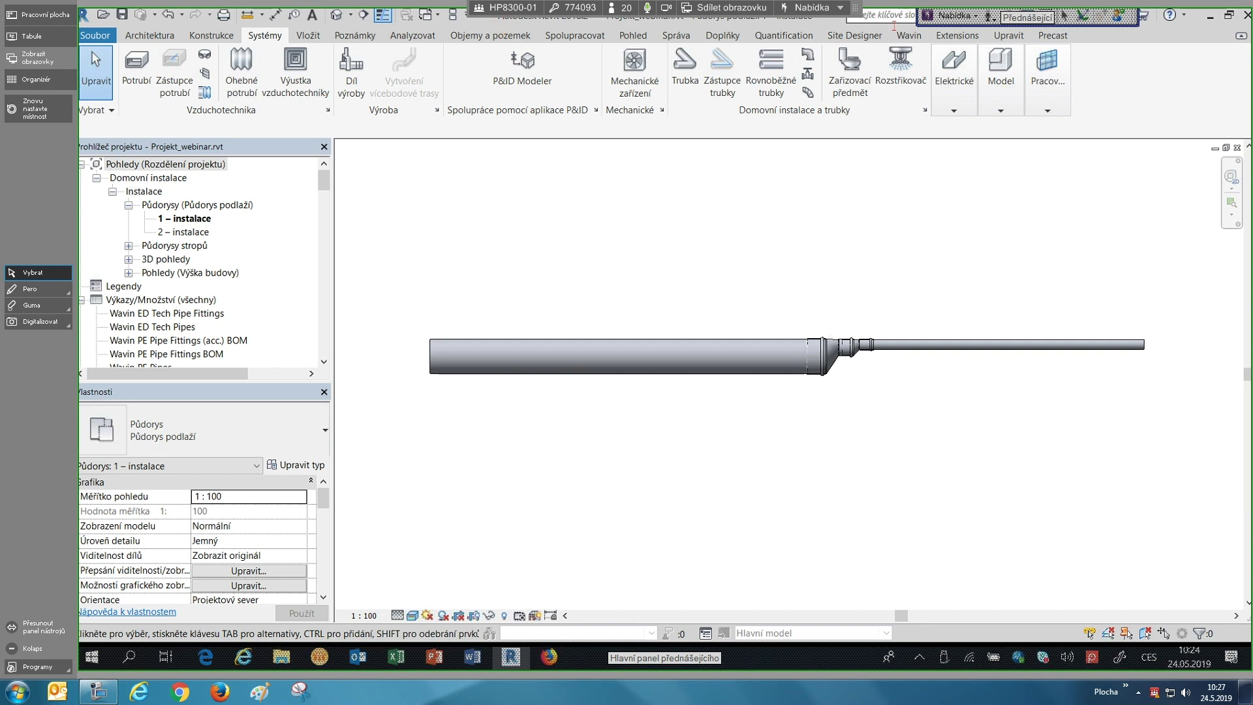
- Switch to the Wavin ribbon tab to display the Wavin add-in tools
click(907, 40)
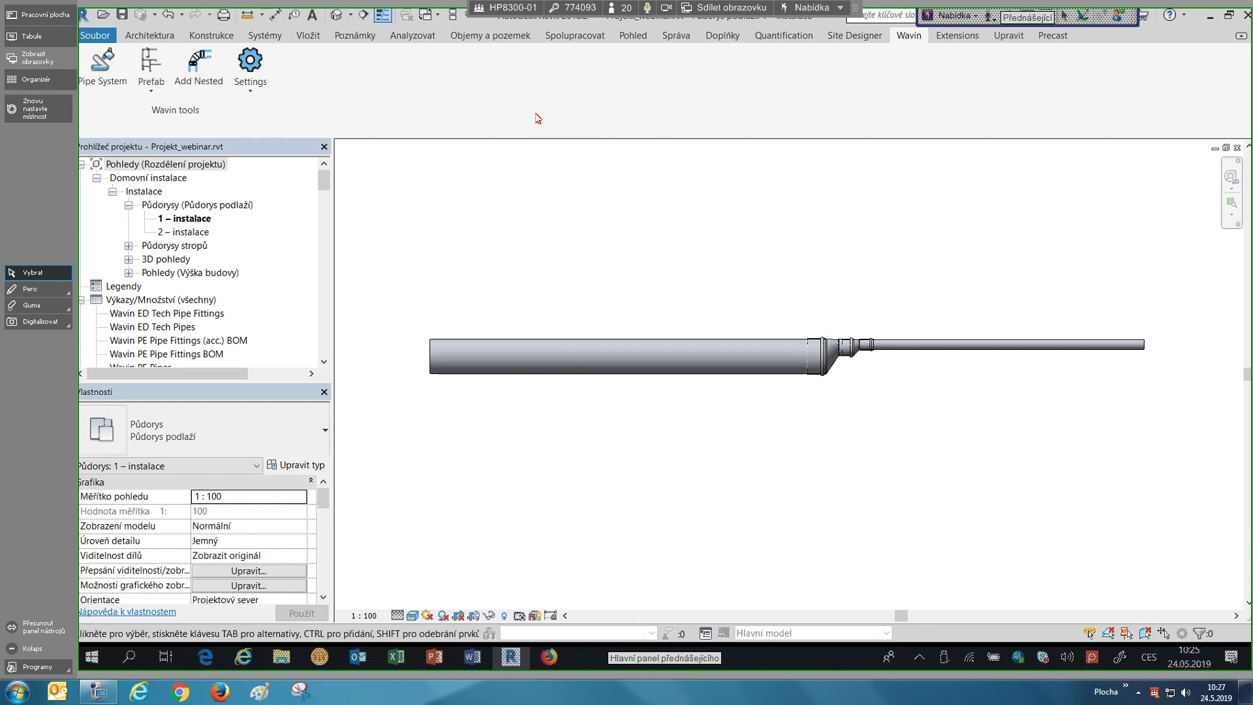
click(103, 68)
click(108, 83)
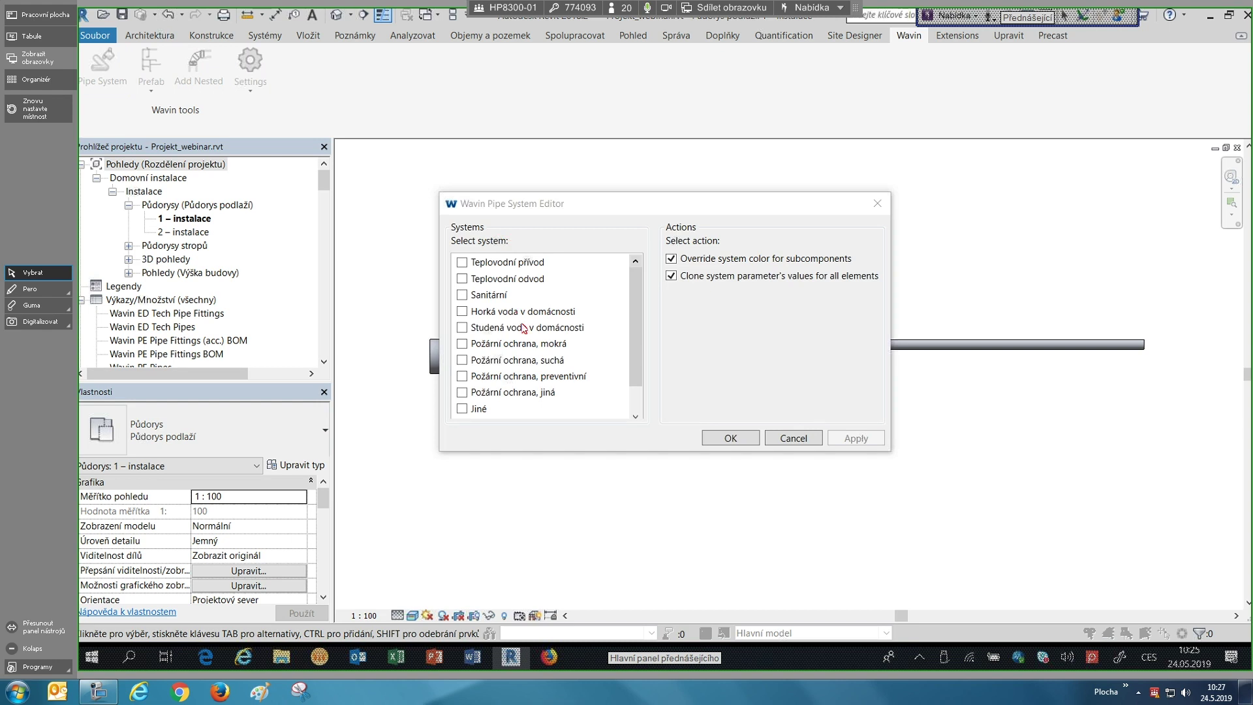
click(519, 281)
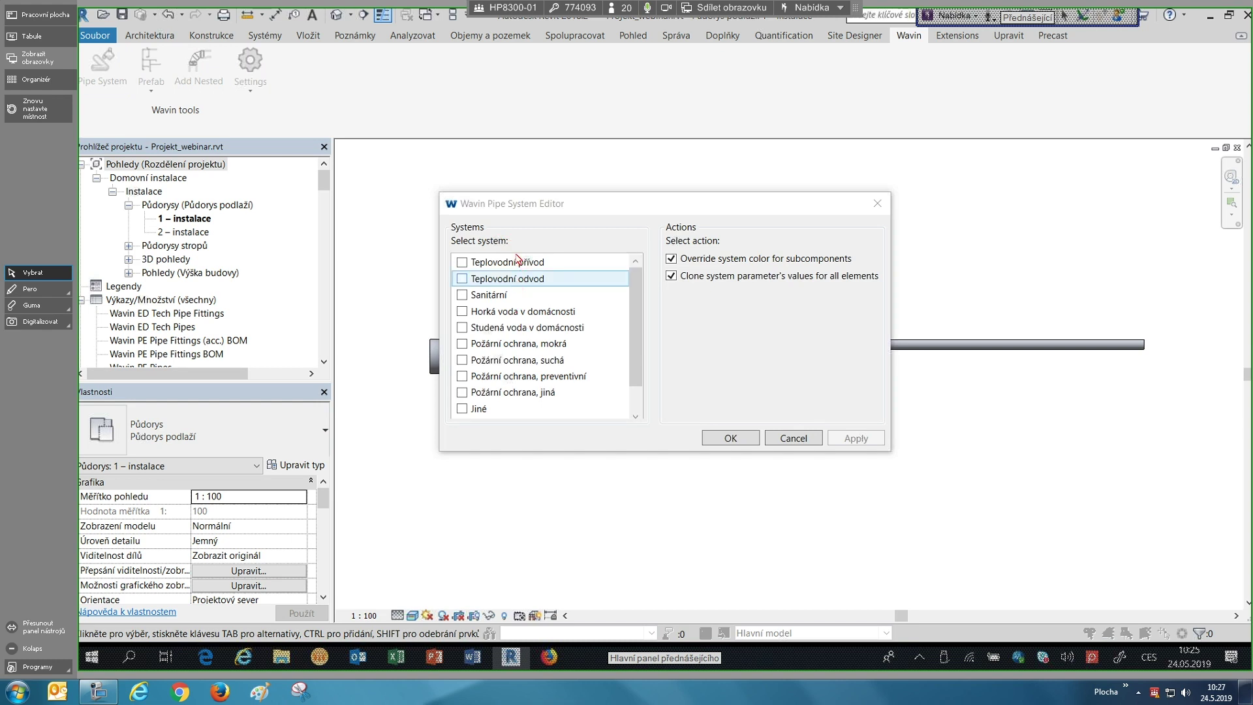
click(537, 330)
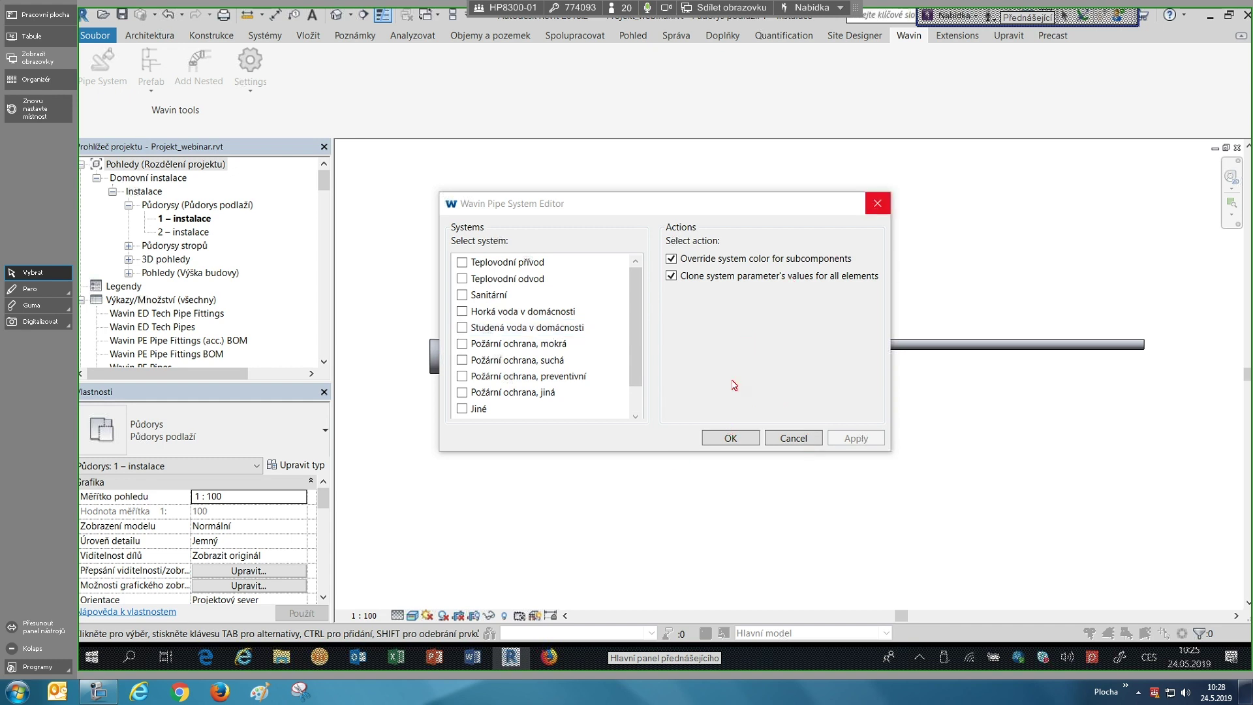
key(Escape)
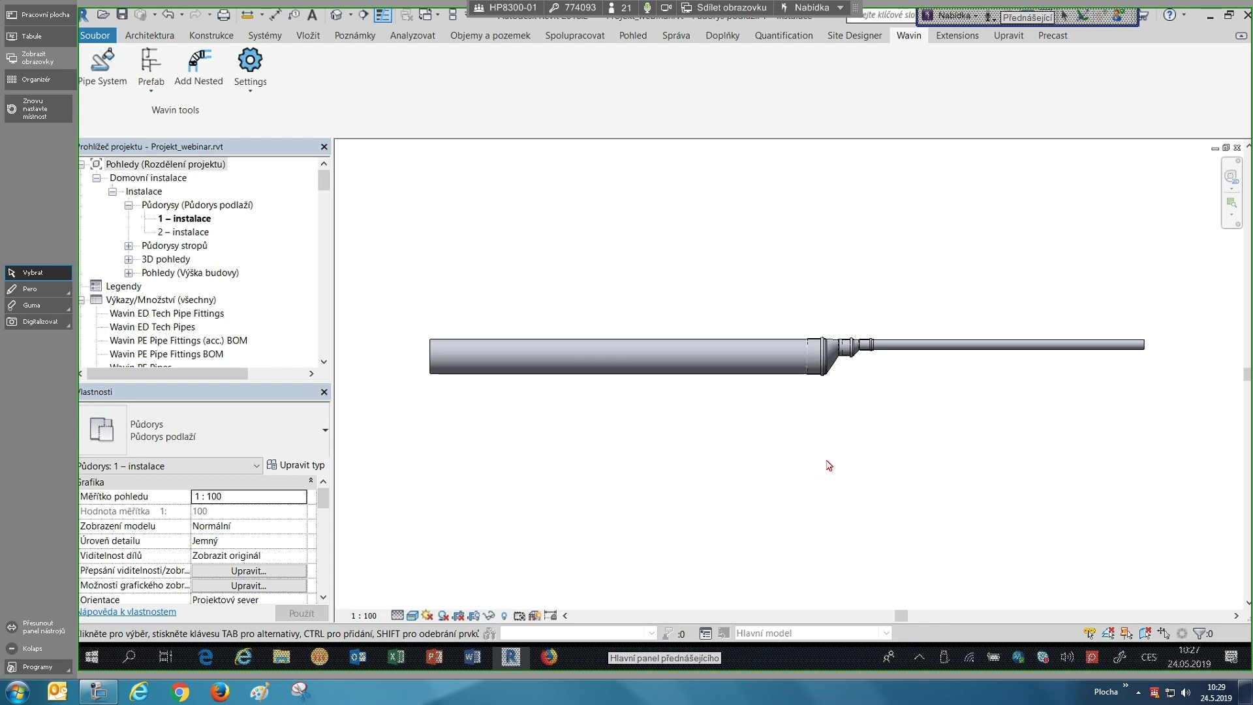
scroll(828, 465, down, 1)
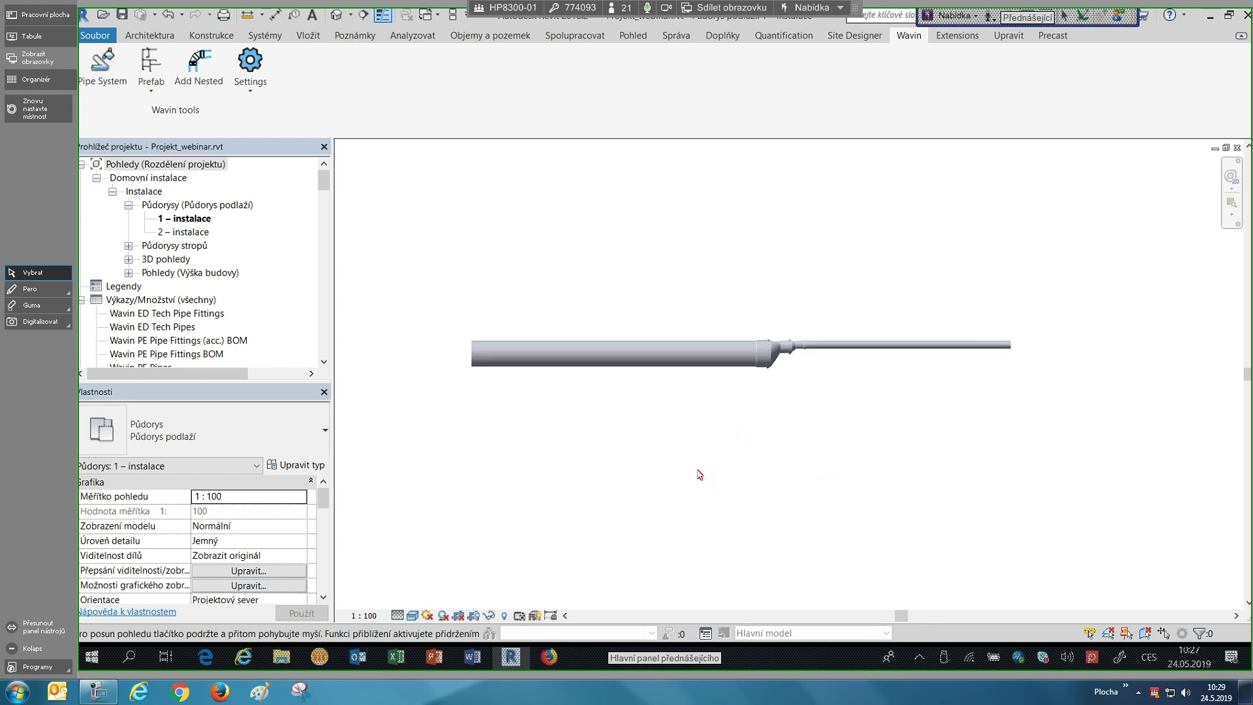
scroll(702, 475, down, 2)
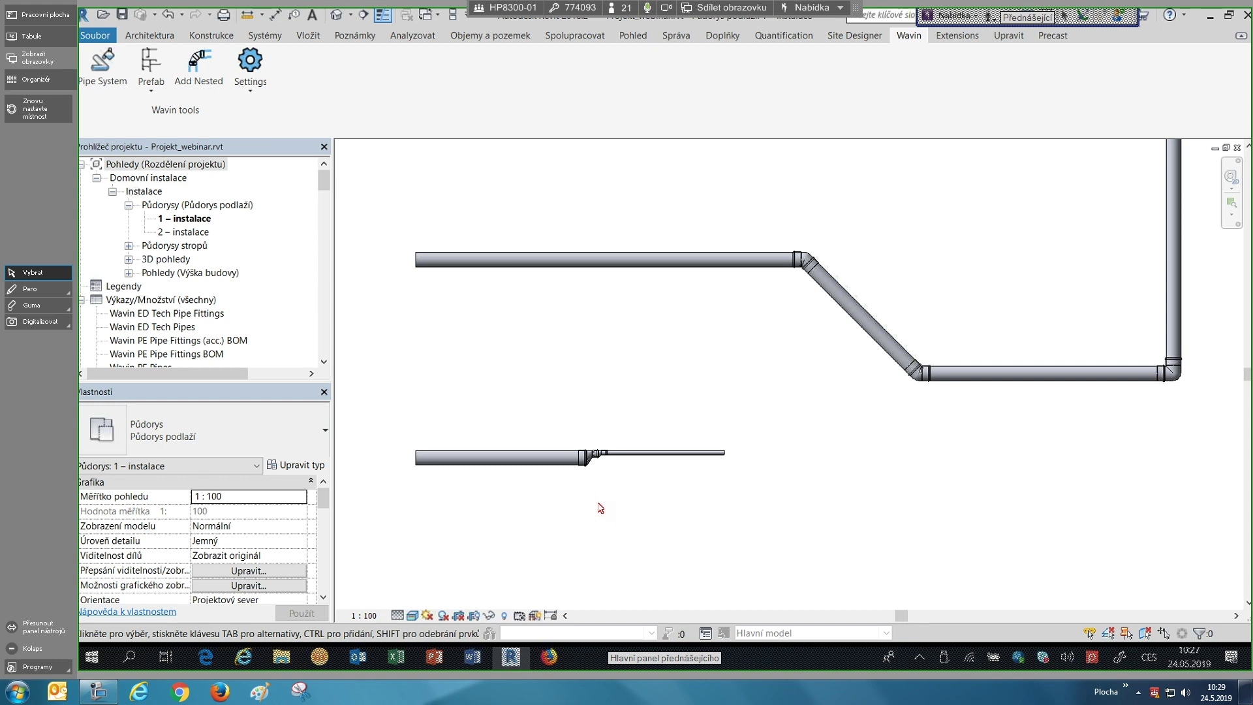
click(578, 462)
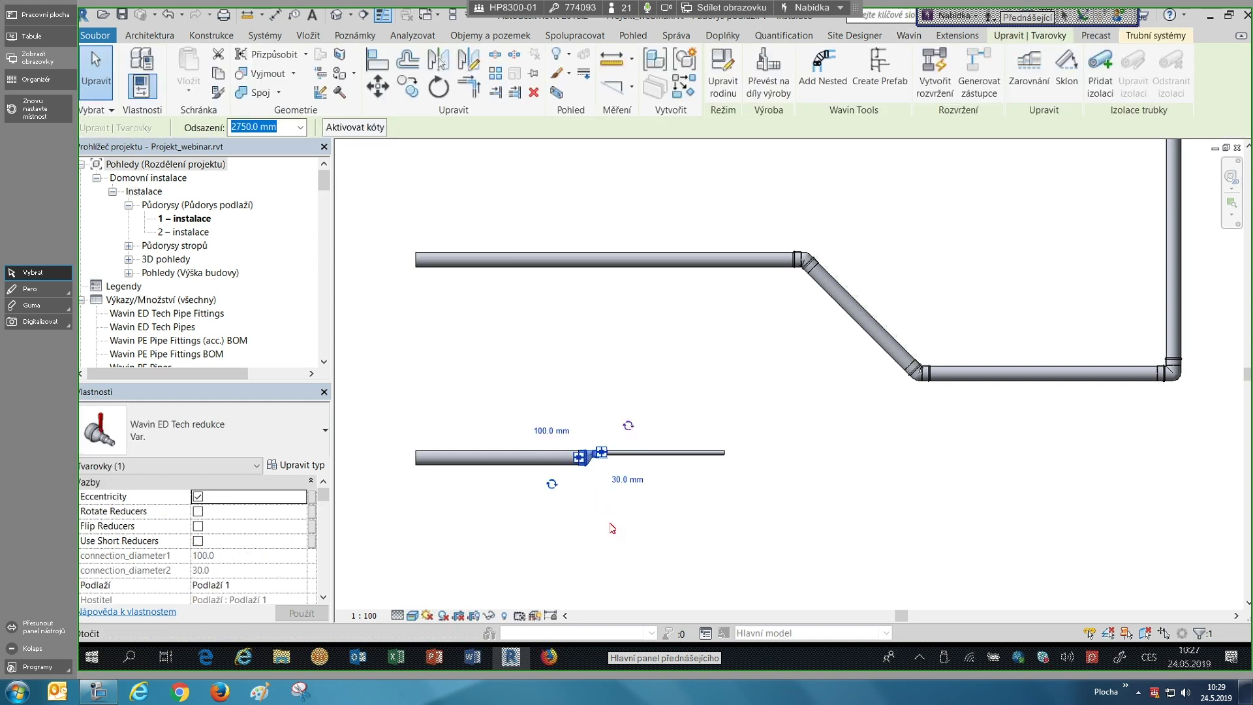
click(681, 520)
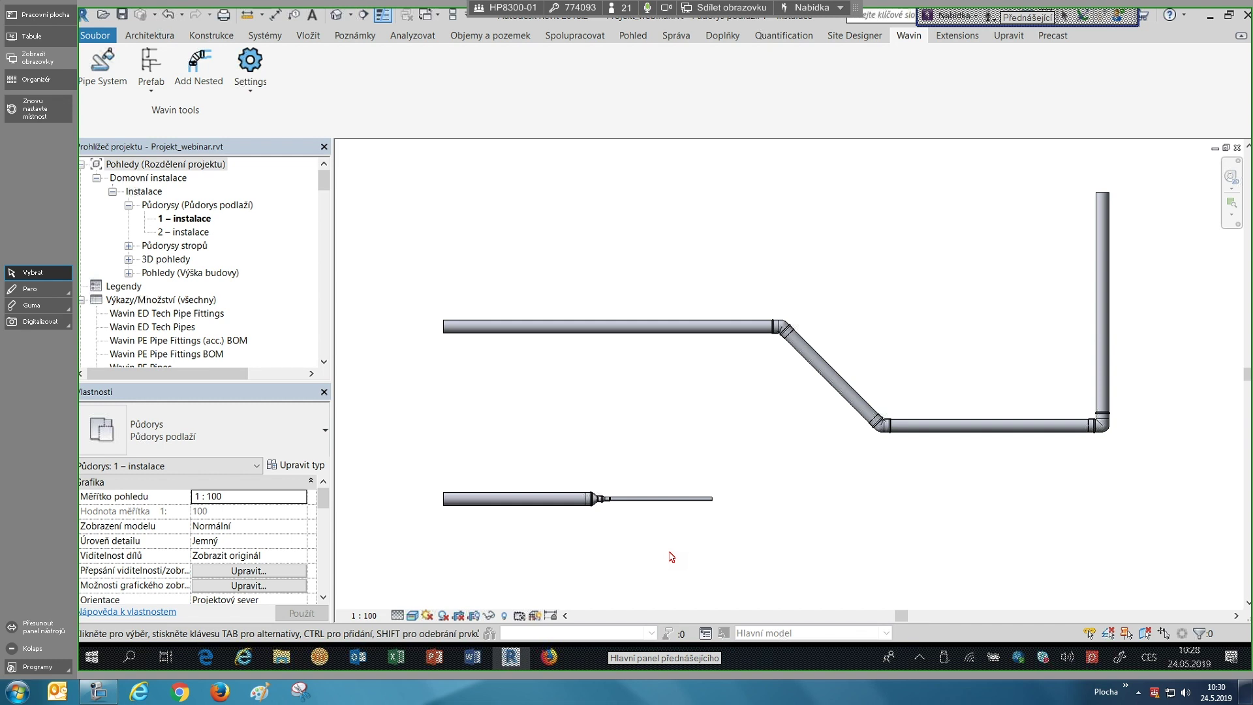
- Set the plan's detail level to Medium (Střední) so pipes show as single lines
click(397, 616)
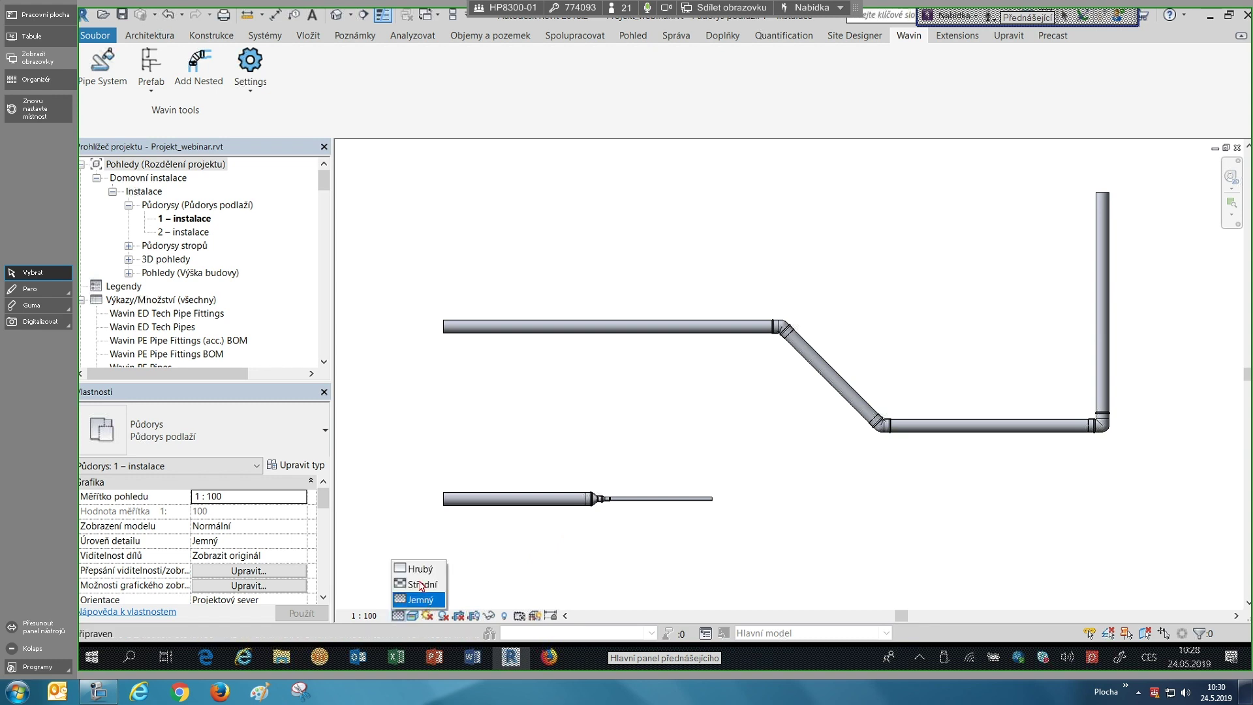
click(421, 584)
scroll(791, 352, up, 2)
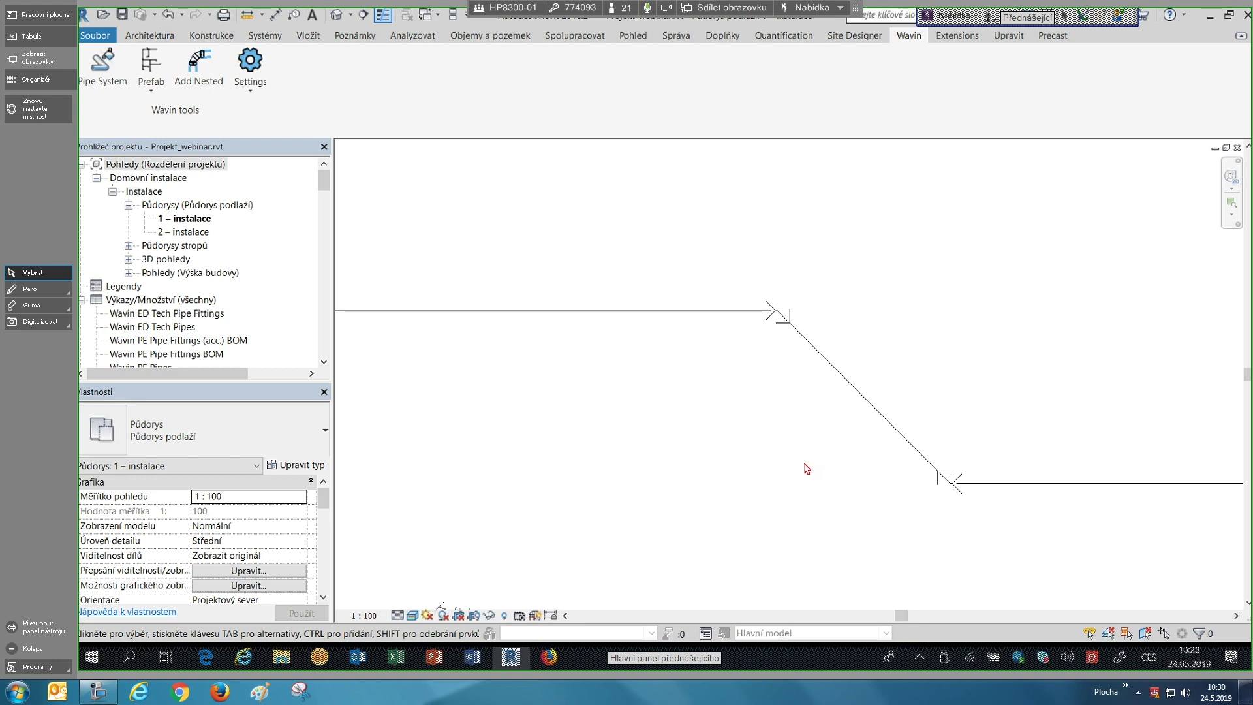
scroll(886, 405, down, 2)
scroll(679, 438, up, 2)
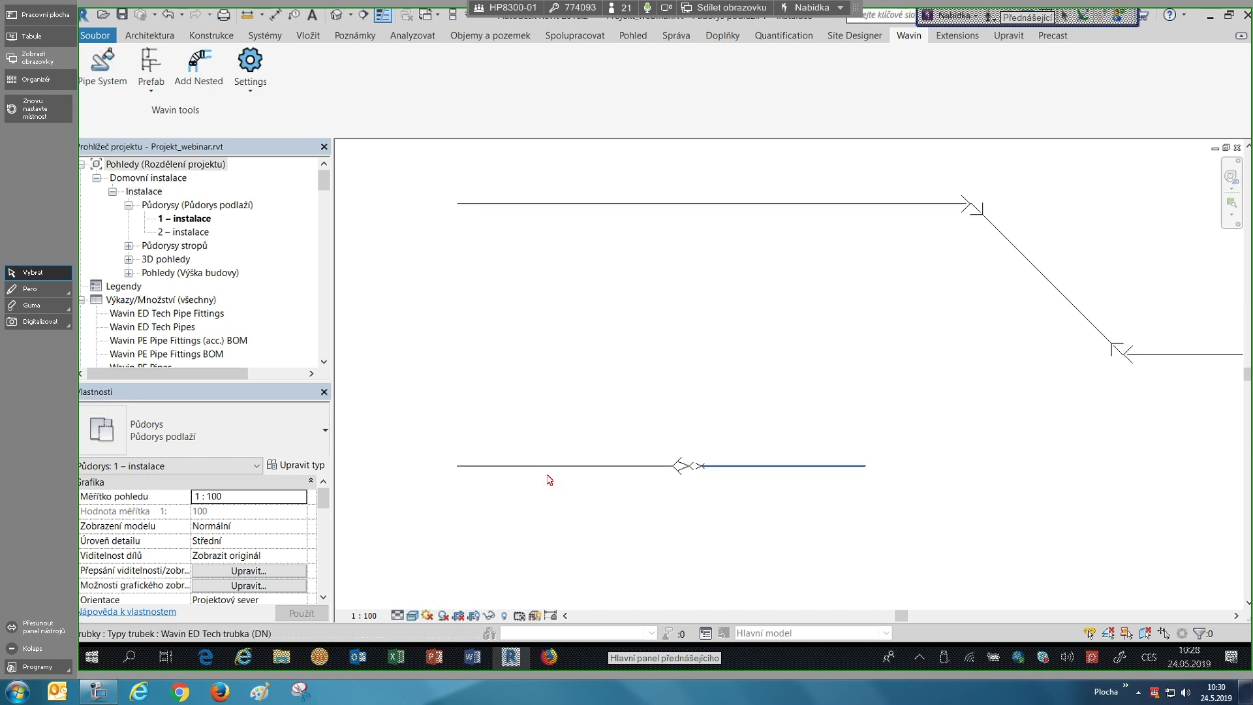
scroll(705, 453, down, 1)
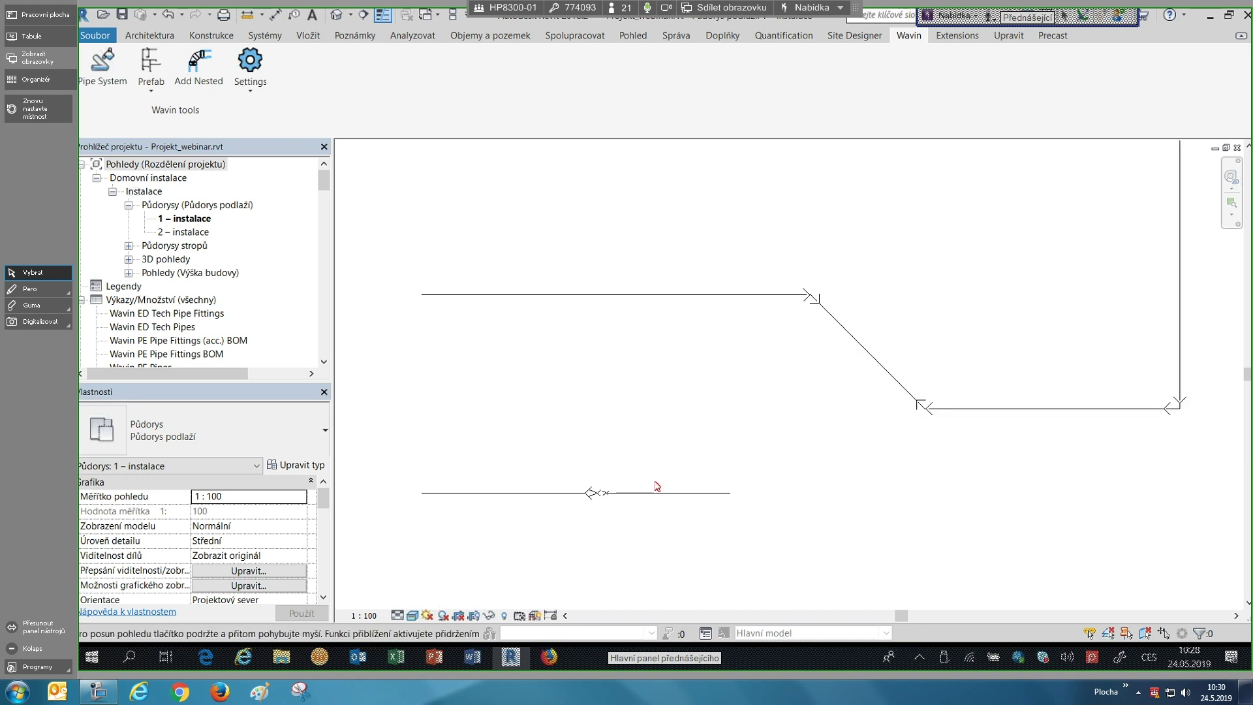
scroll(657, 481, down, 1)
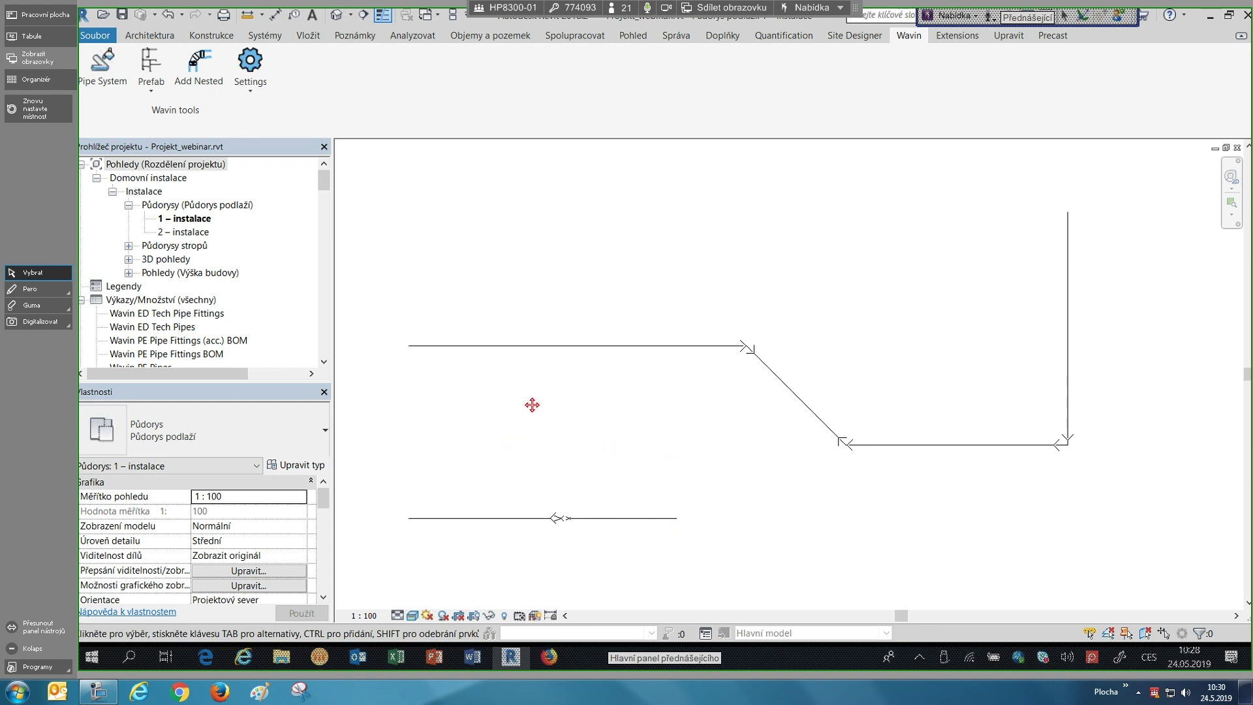
- Split the upper straight pipe near its left end with Split Element
middle_drag(532, 406, 563, 376)
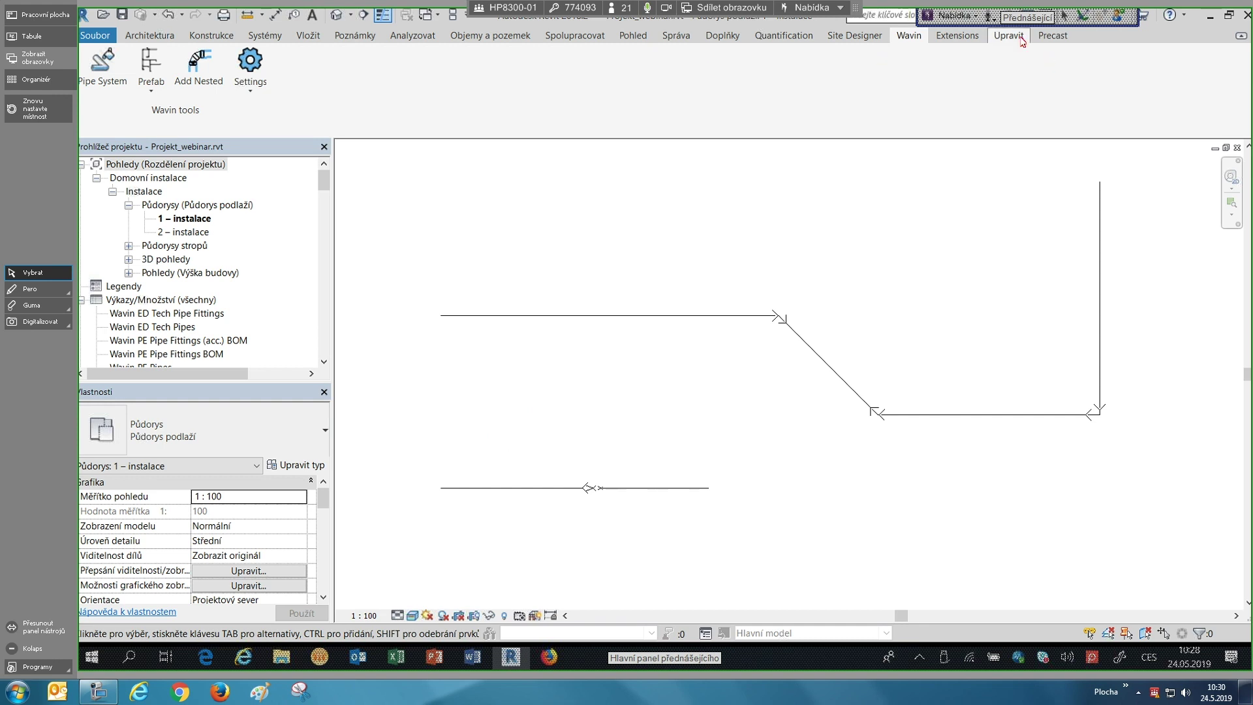
click(493, 57)
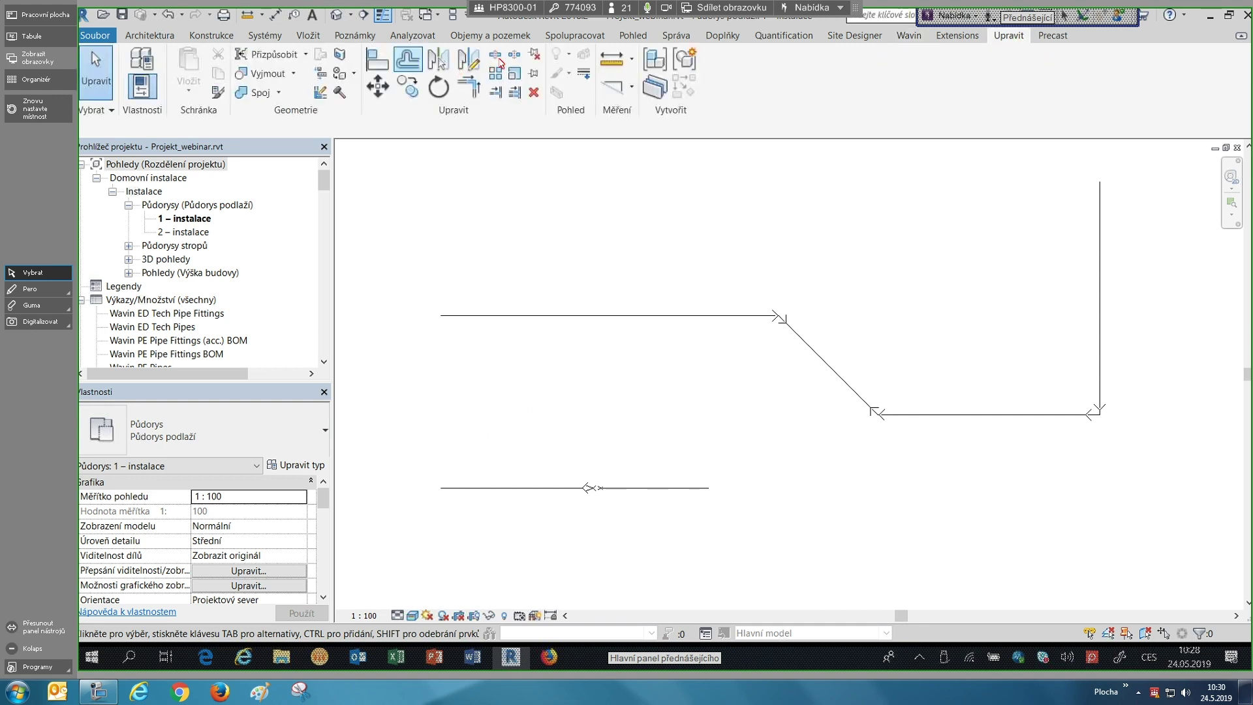
click(557, 316)
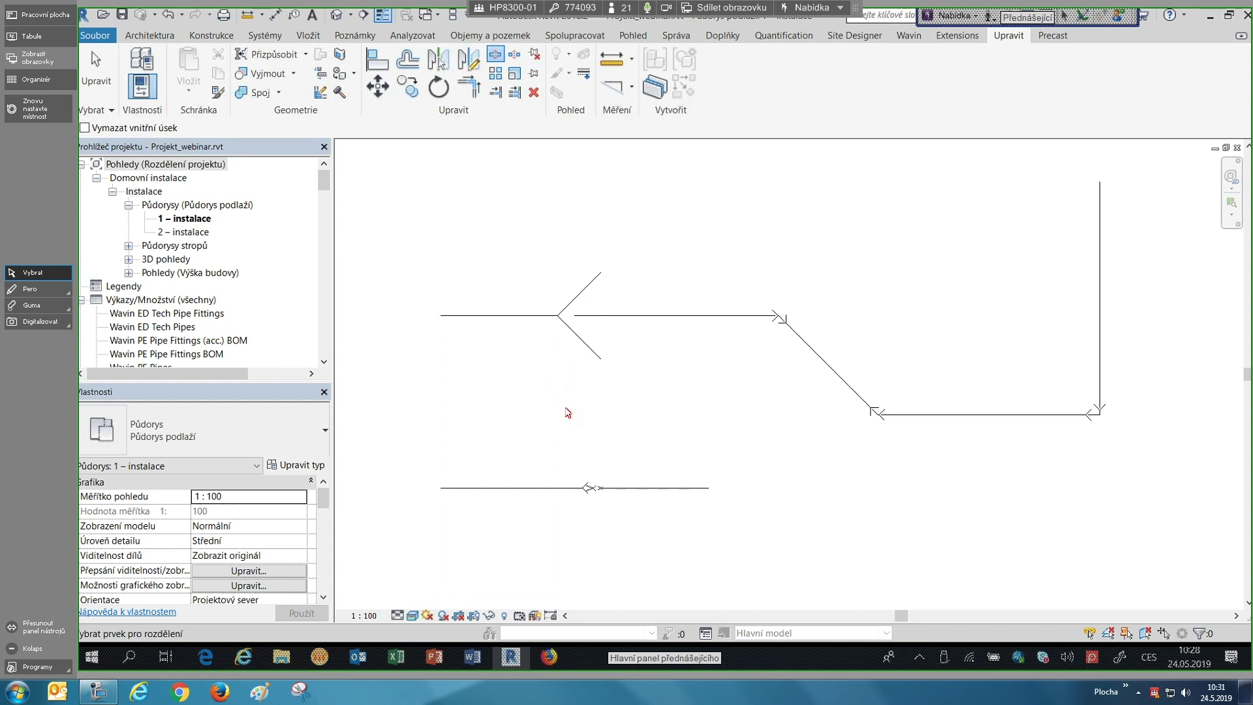
key(Escape)
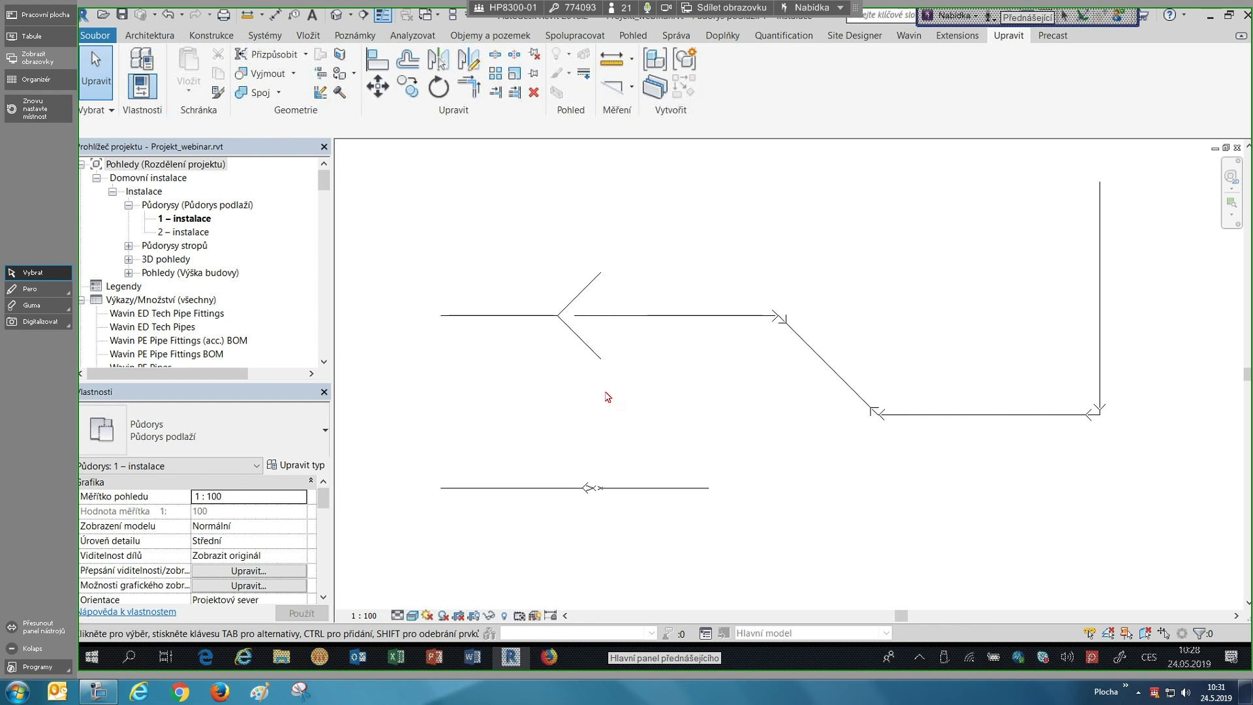
- Toggle Reverse Direction on the new split fitting so it becomes a plain socket
click(582, 348)
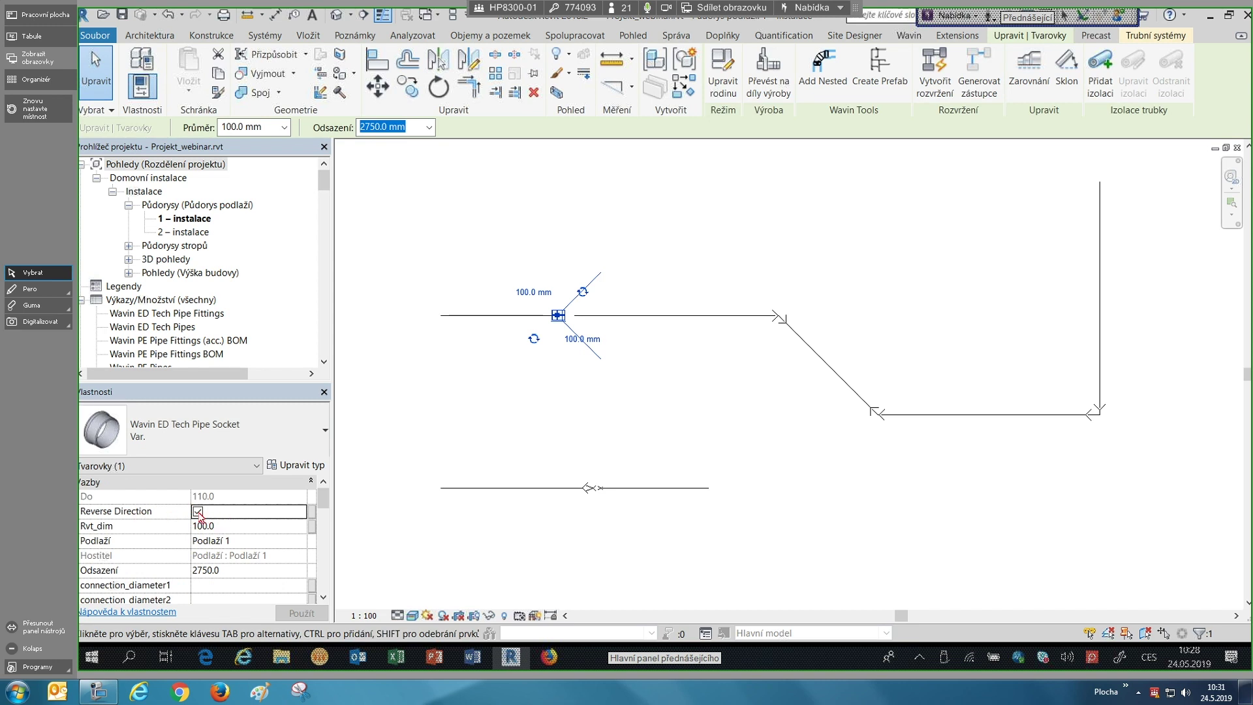
click(198, 511)
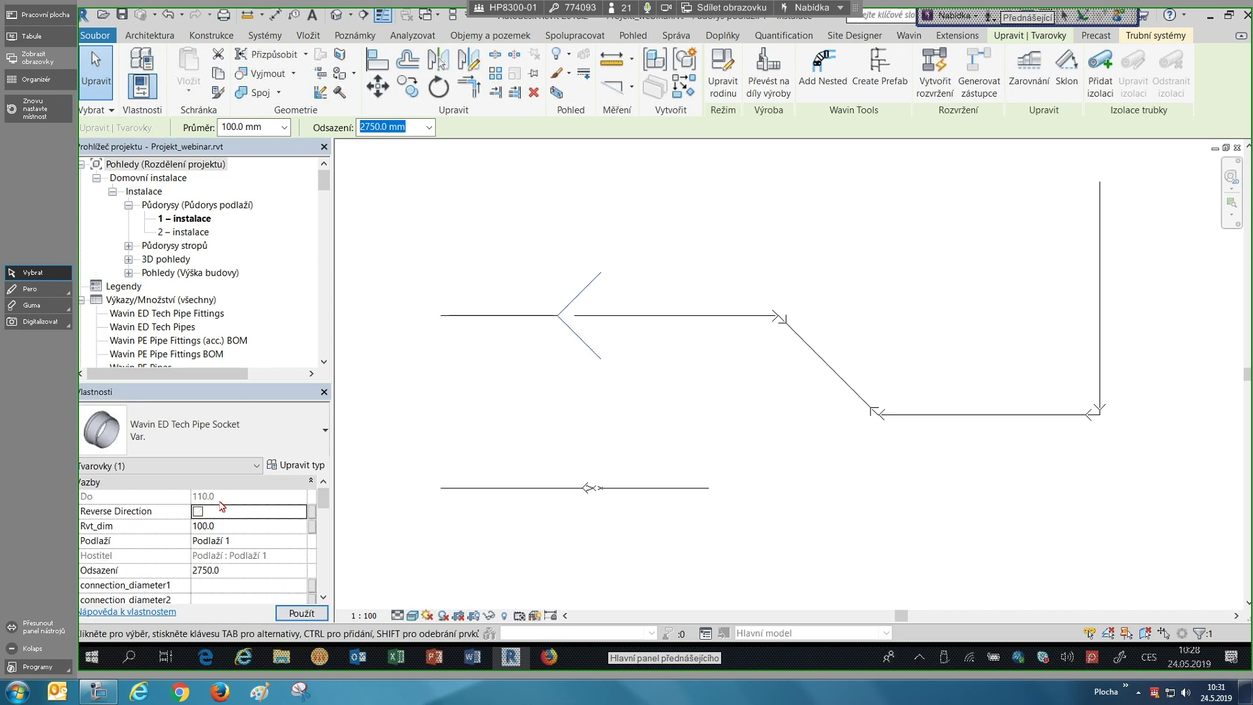
click(198, 512)
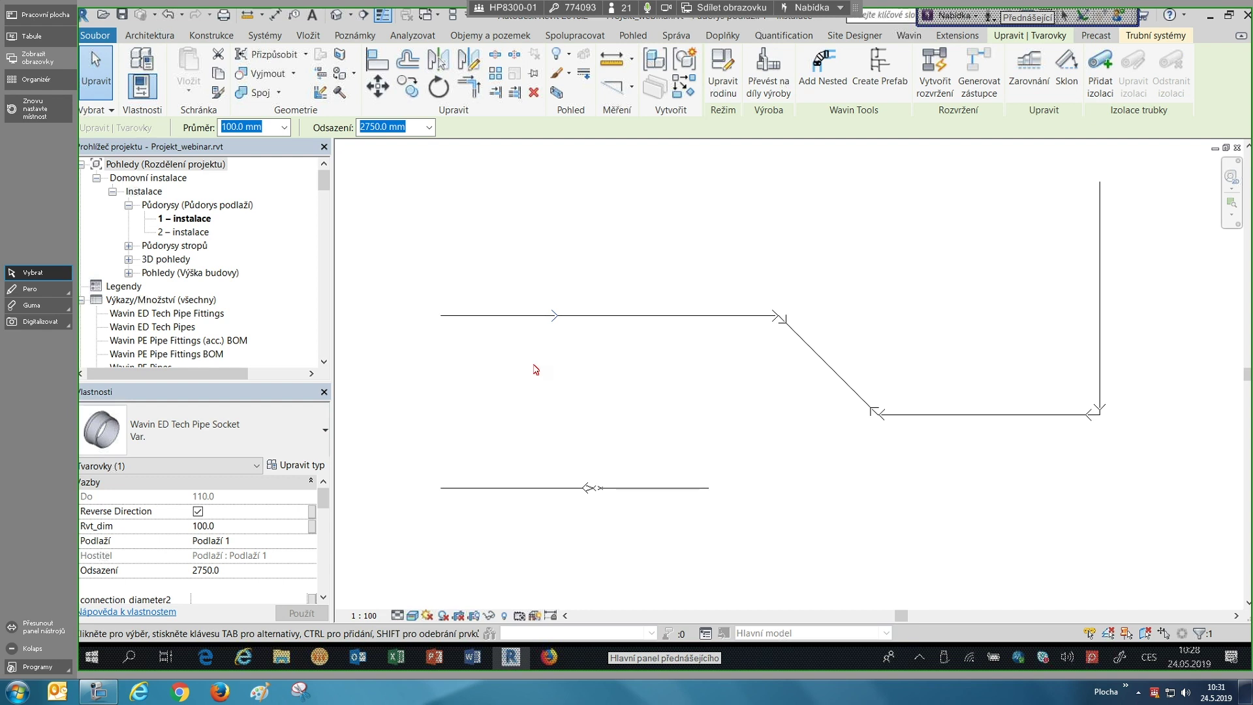
click(661, 448)
scroll(661, 448, up, 2)
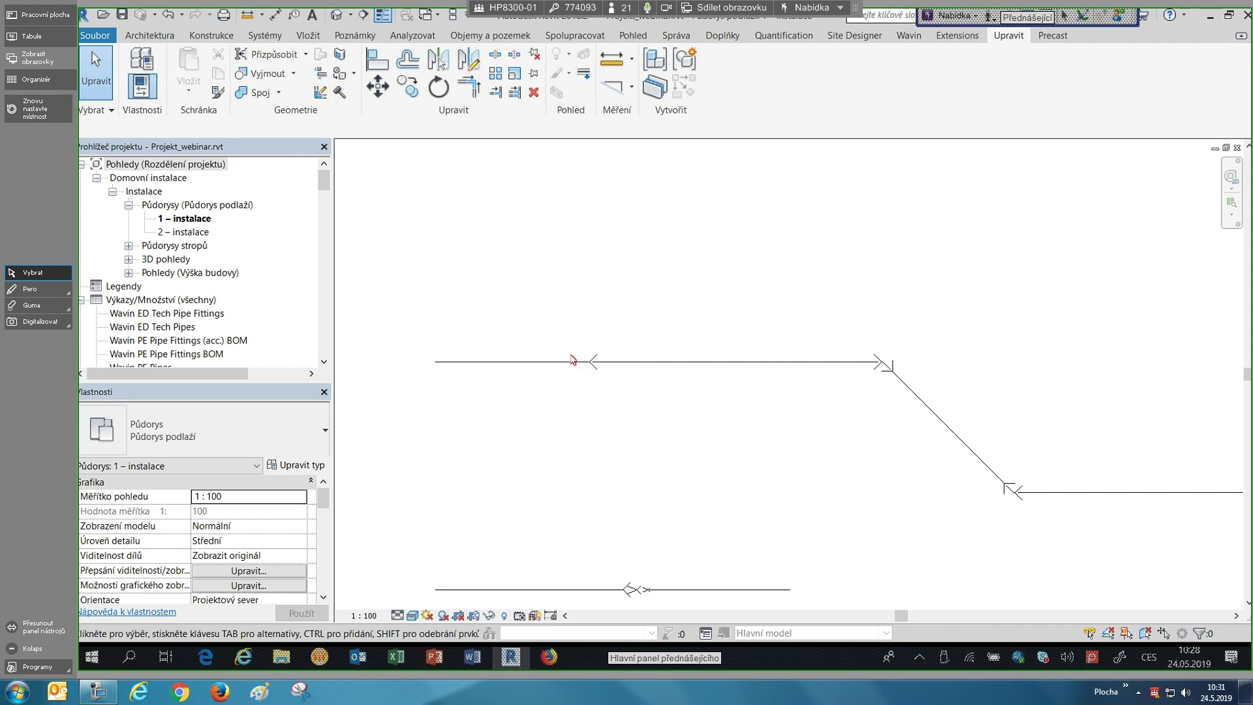
middle_drag(499, 370, 574, 358)
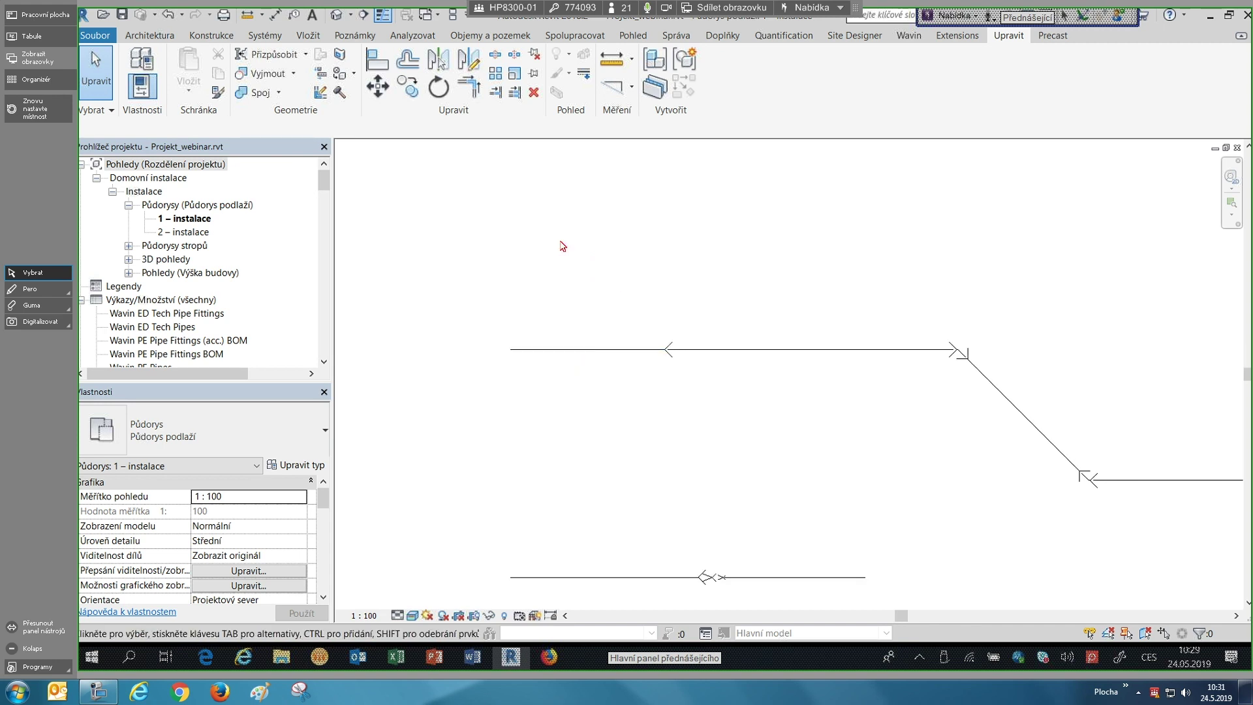
middle_drag(502, 240, 439, 228)
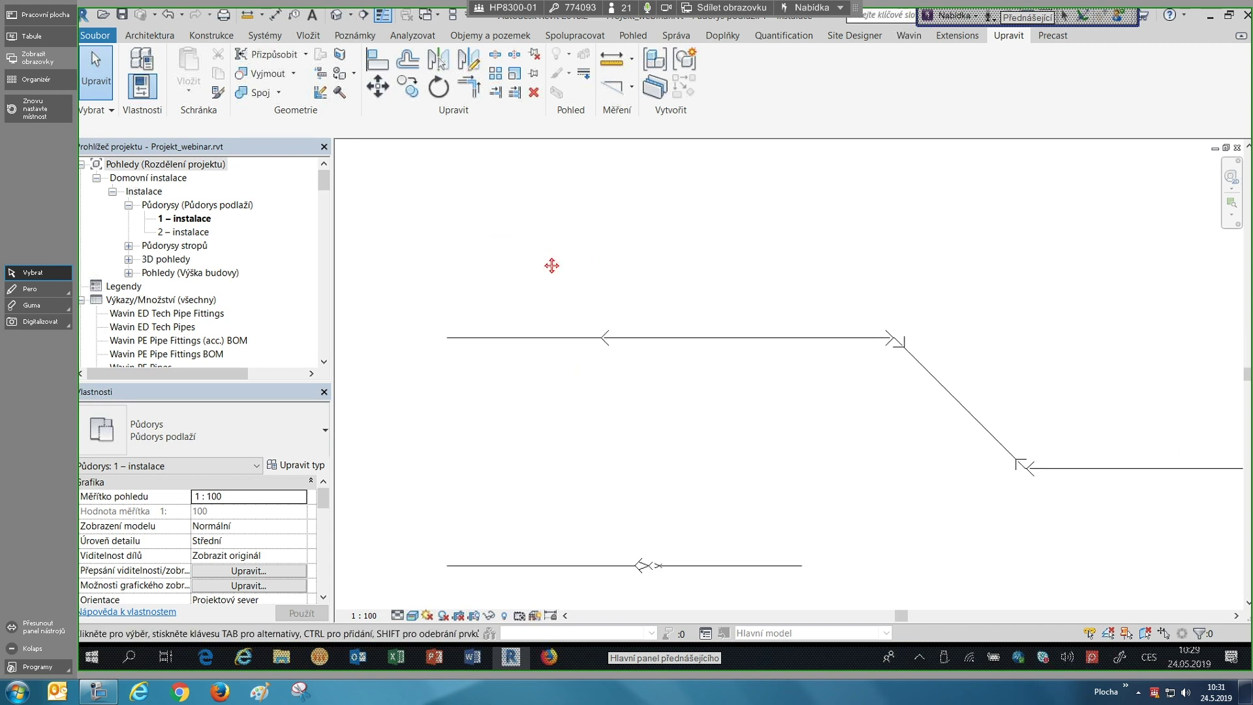
scroll(549, 300, down, 1)
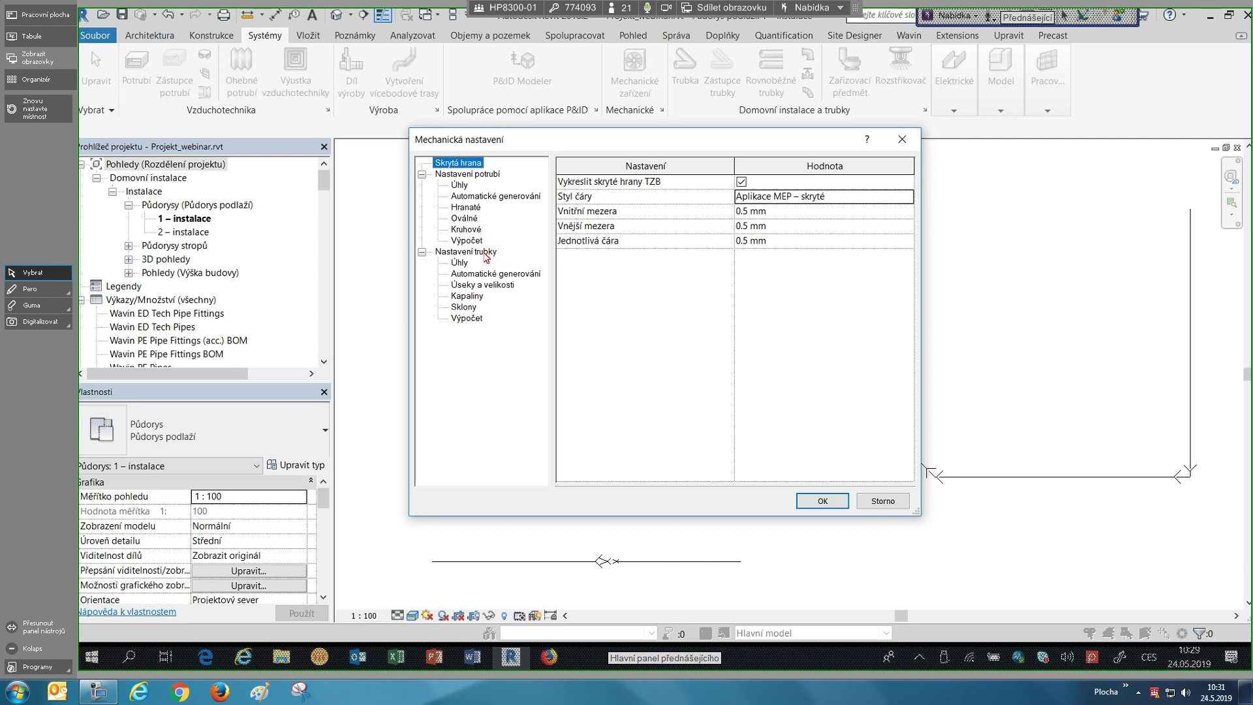
- Turn off single-line fitting annotation scaling in the Pipe Settings of Mechanical Settings
click(484, 253)
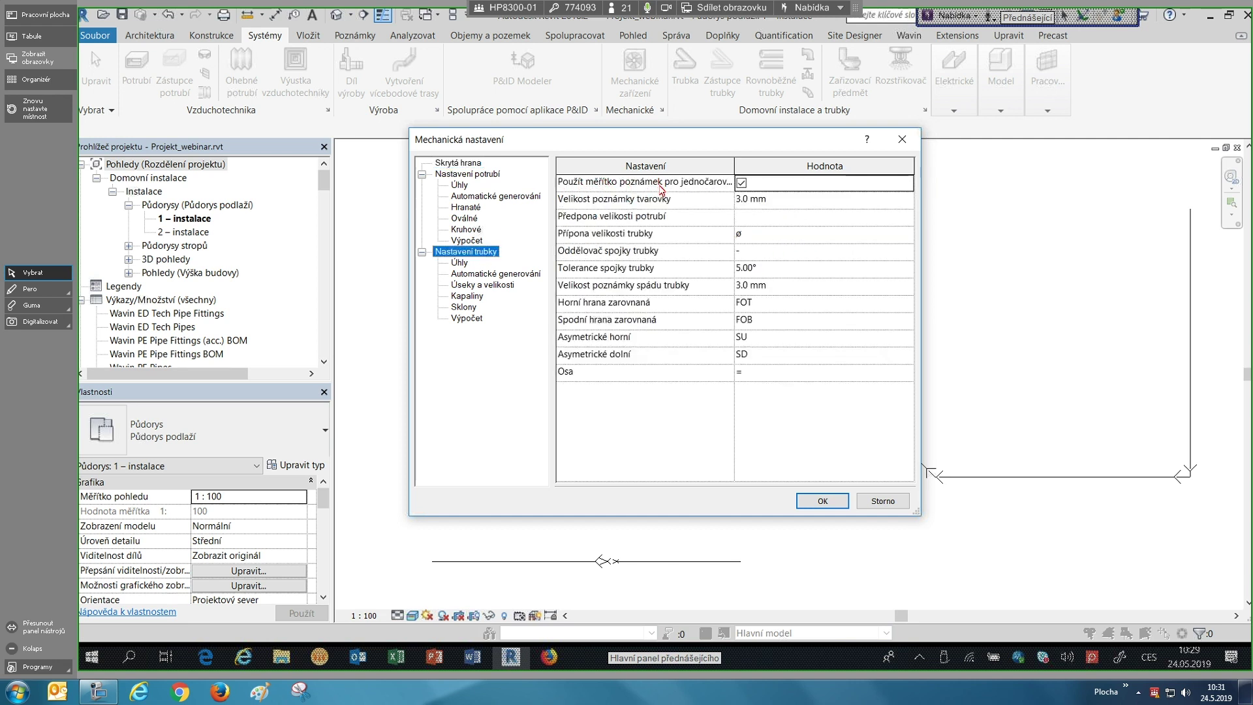
click(742, 184)
click(824, 500)
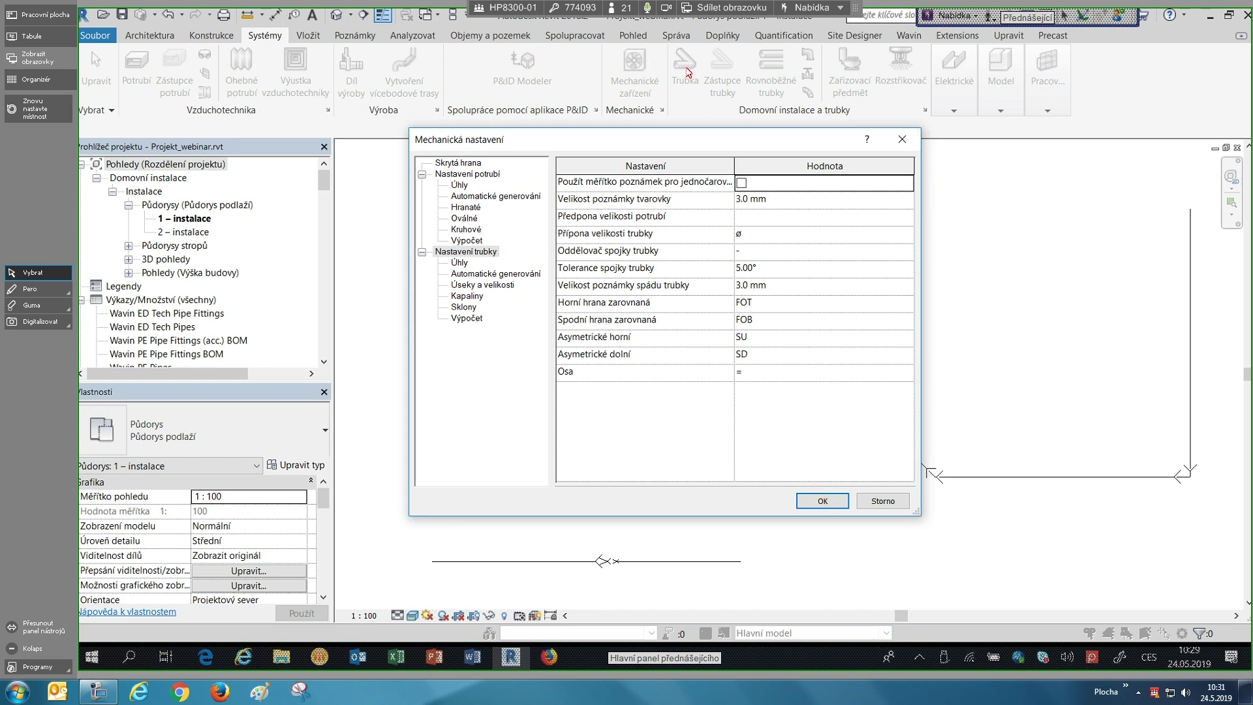
- Split the upper pipe again near its left end using Split Element (SL)
click(1011, 39)
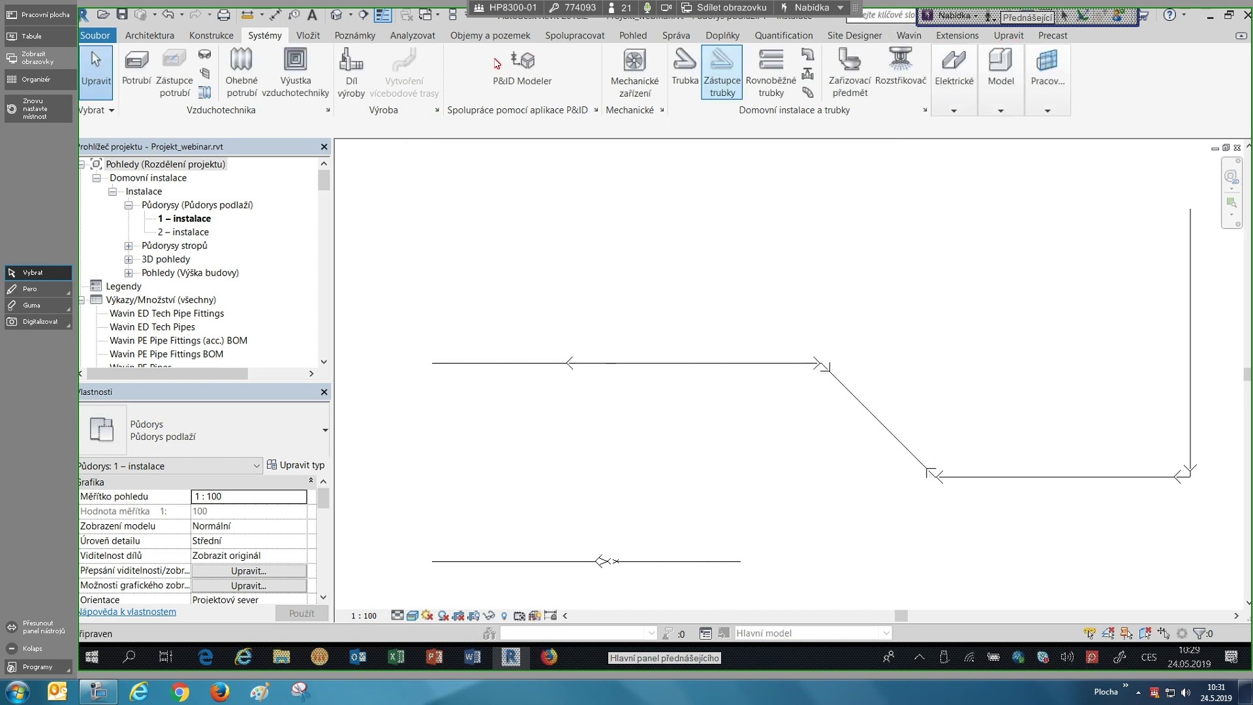
key(s)
key(l)
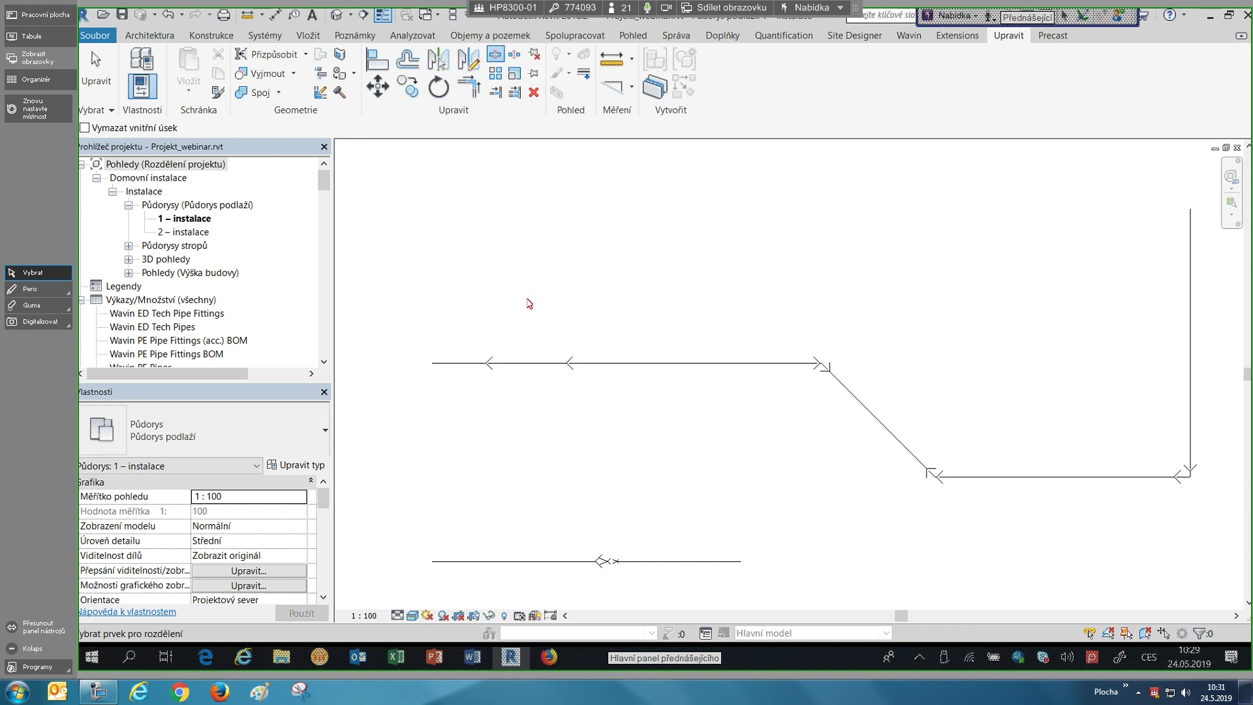
key(Escape)
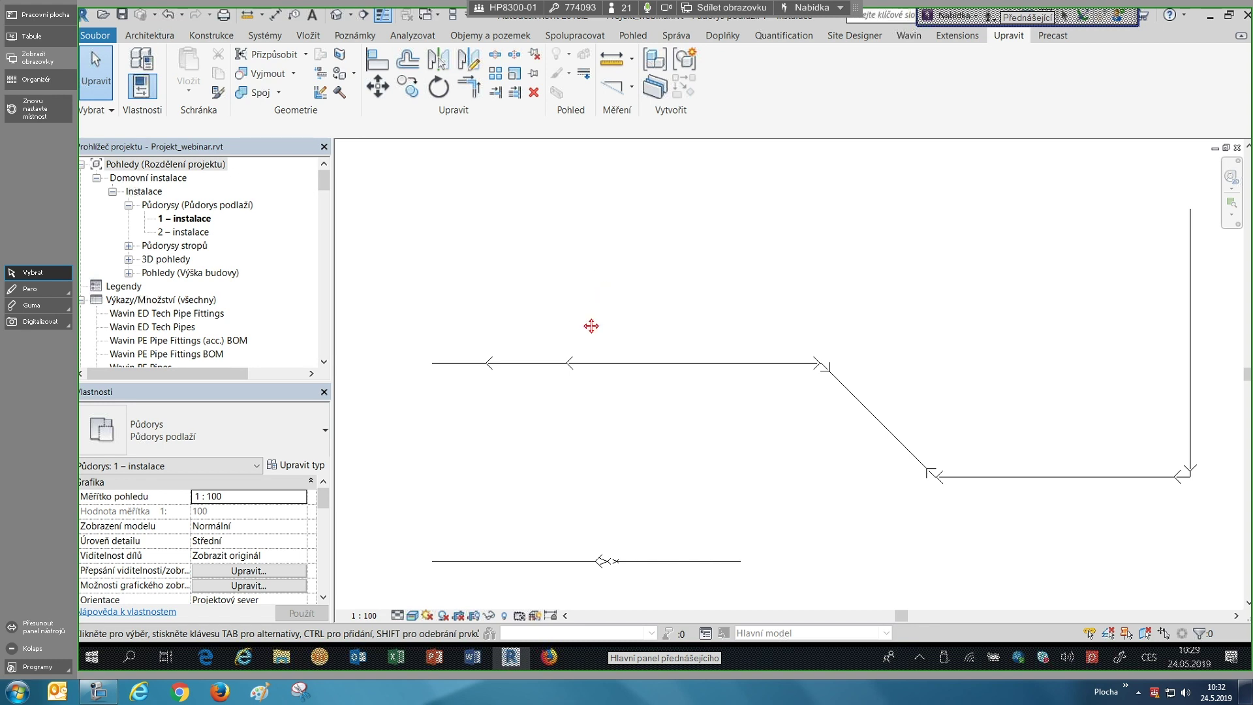
- Switch the plan to Fine detail so pipes display as solid 3D pipes
click(425, 616)
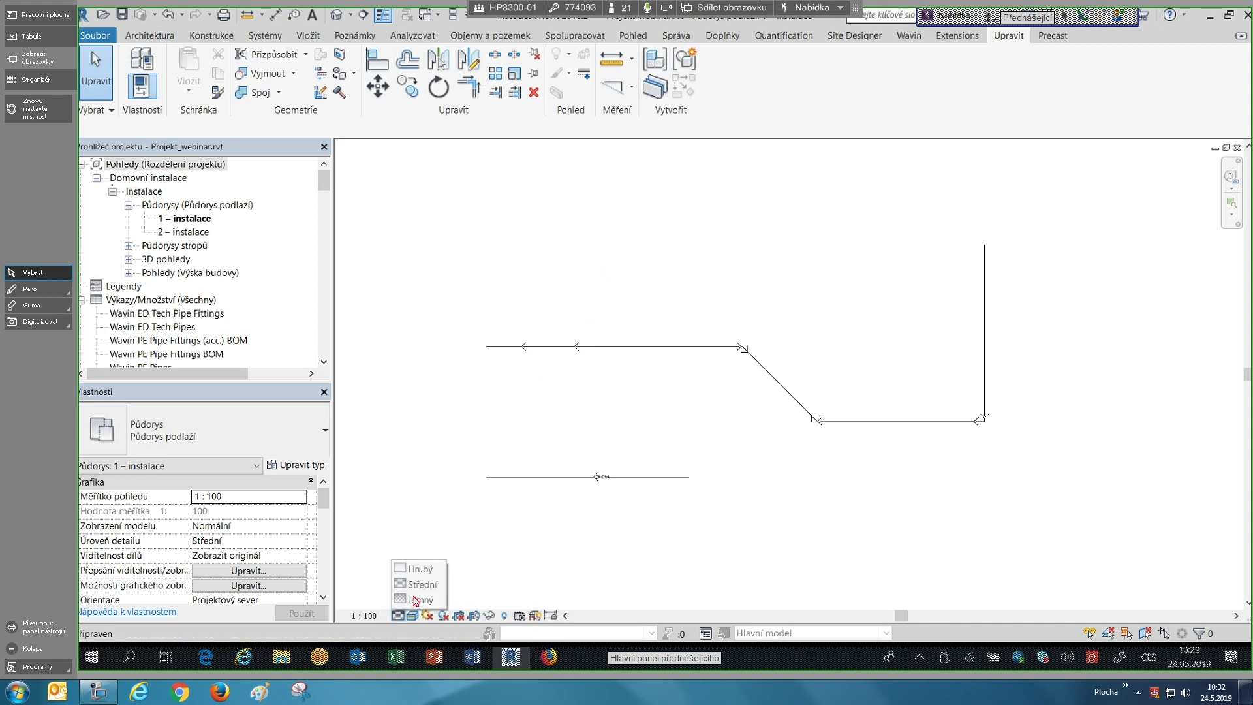
click(414, 600)
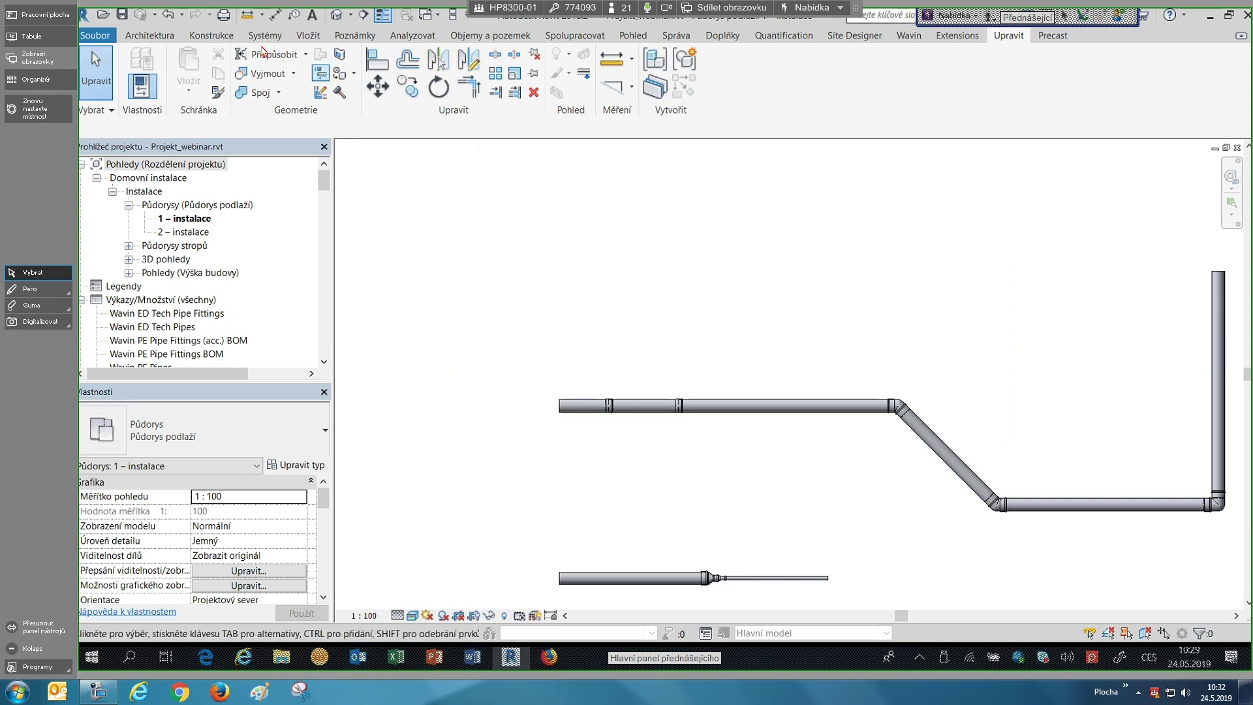
click(310, 38)
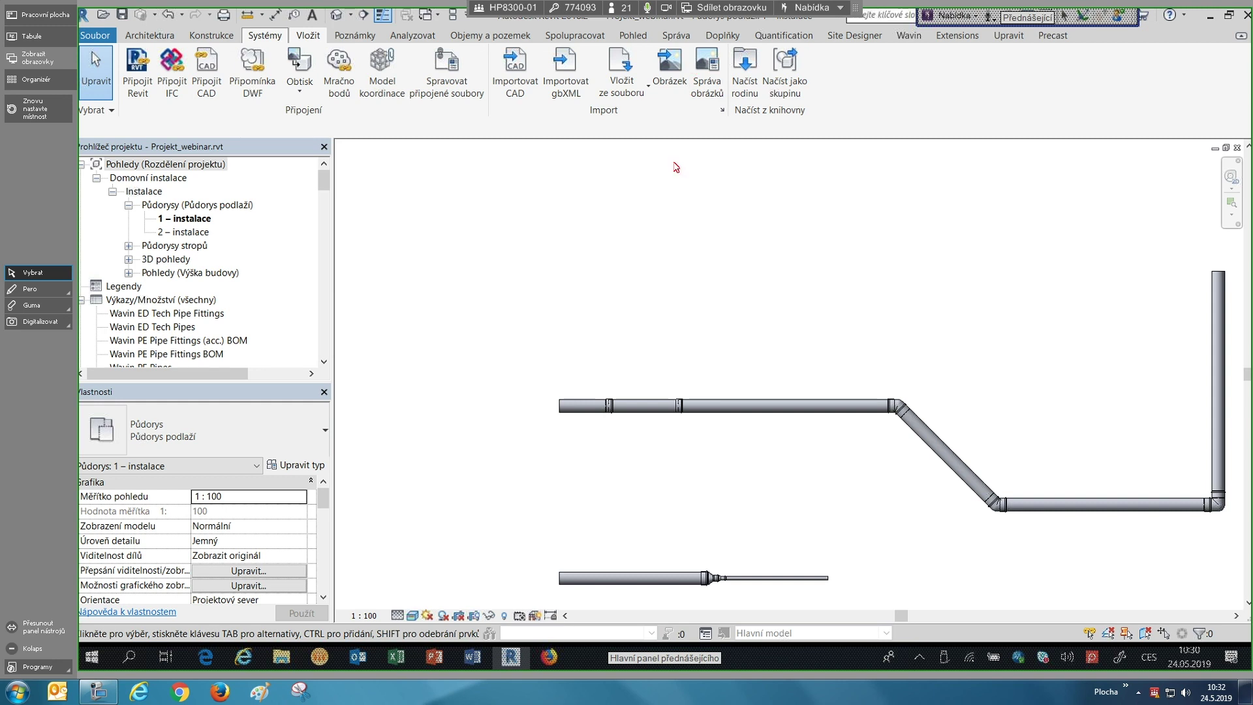
key(p)
key(i)
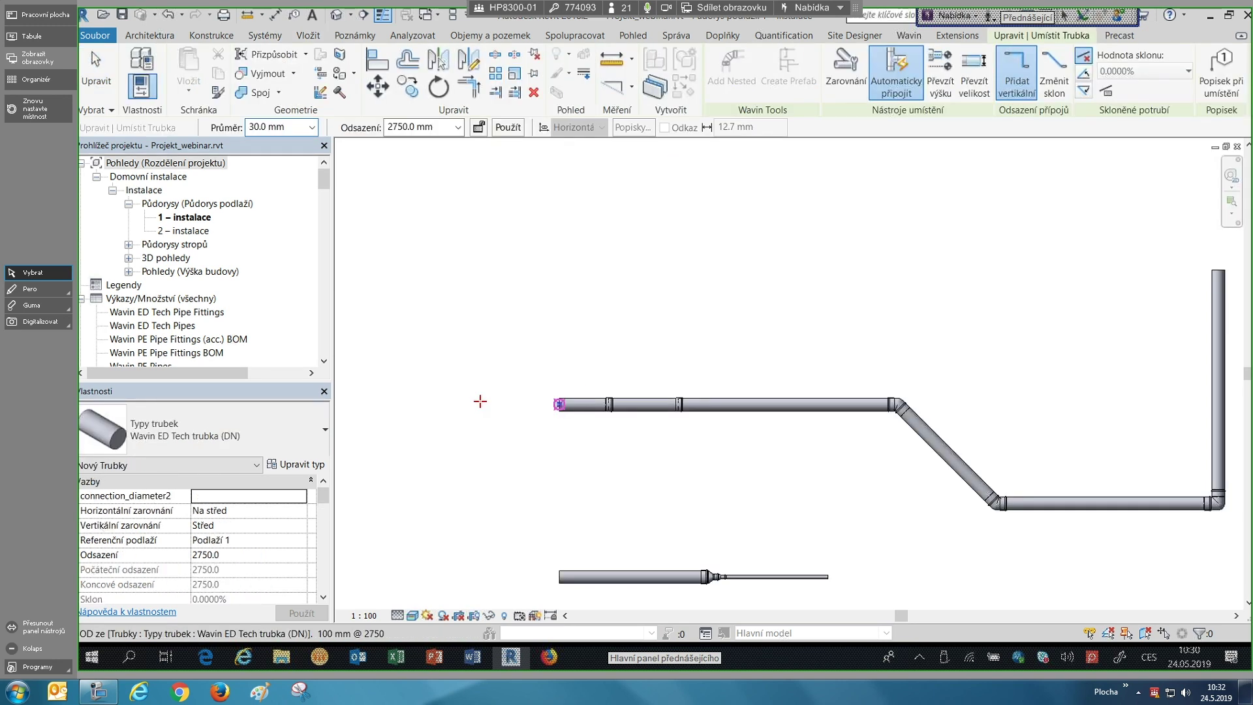
key(Escape)
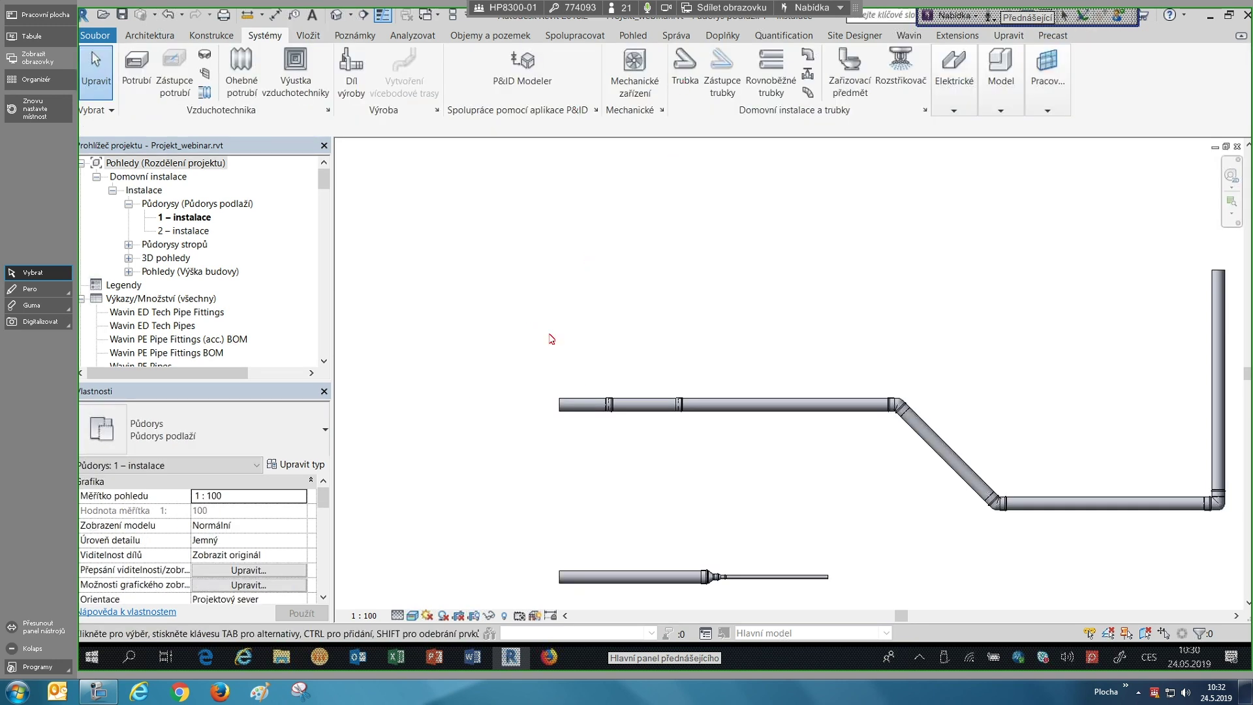
- Draw a 100 mm pipe running straight up from the route's left end
key(p)
key(i)
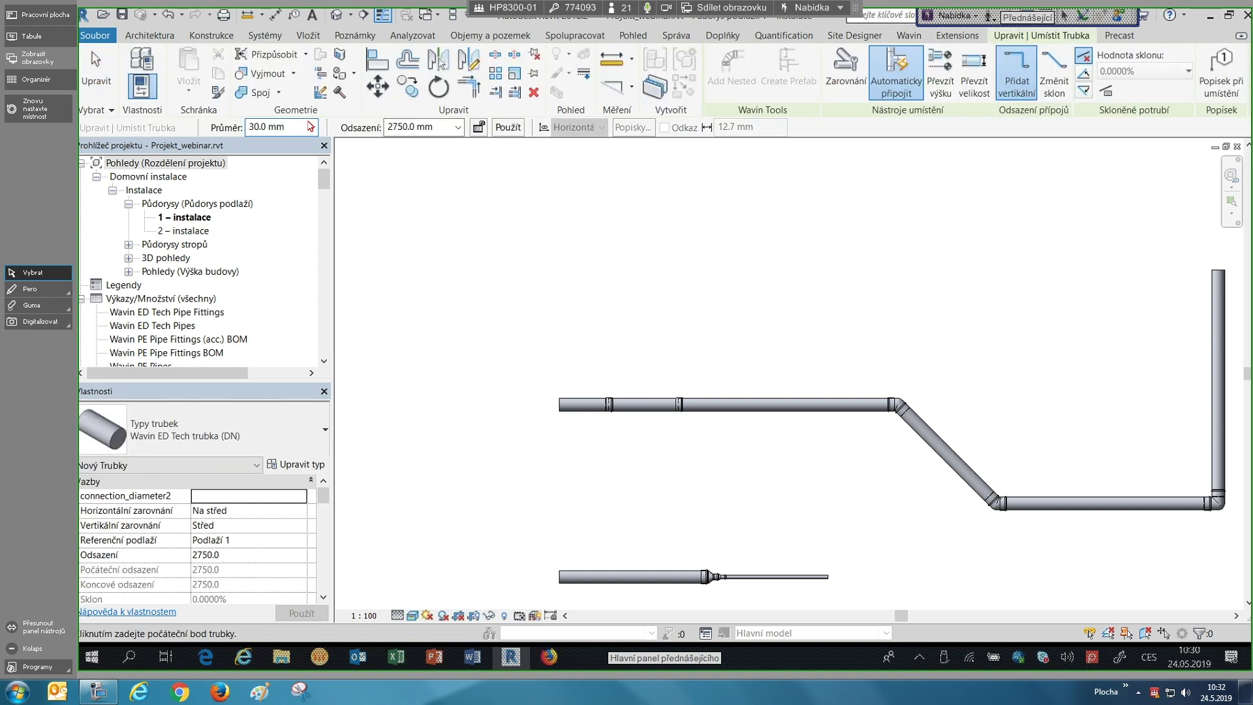
click(307, 199)
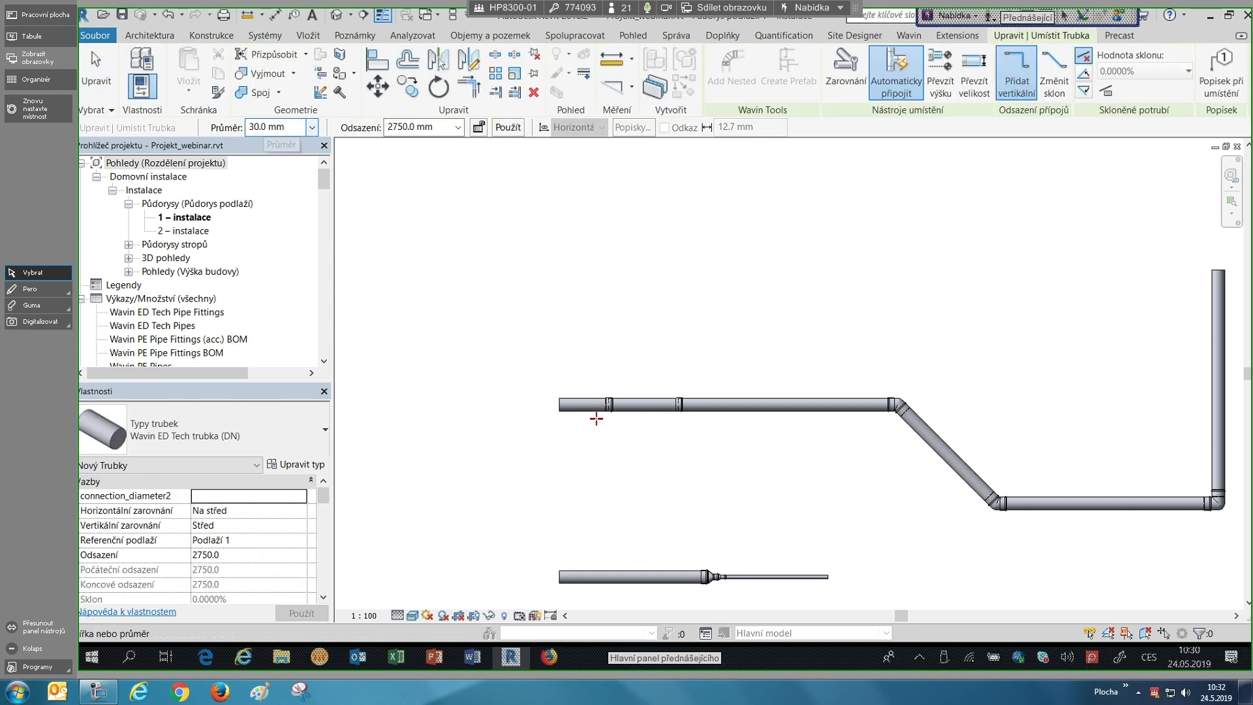
click(561, 403)
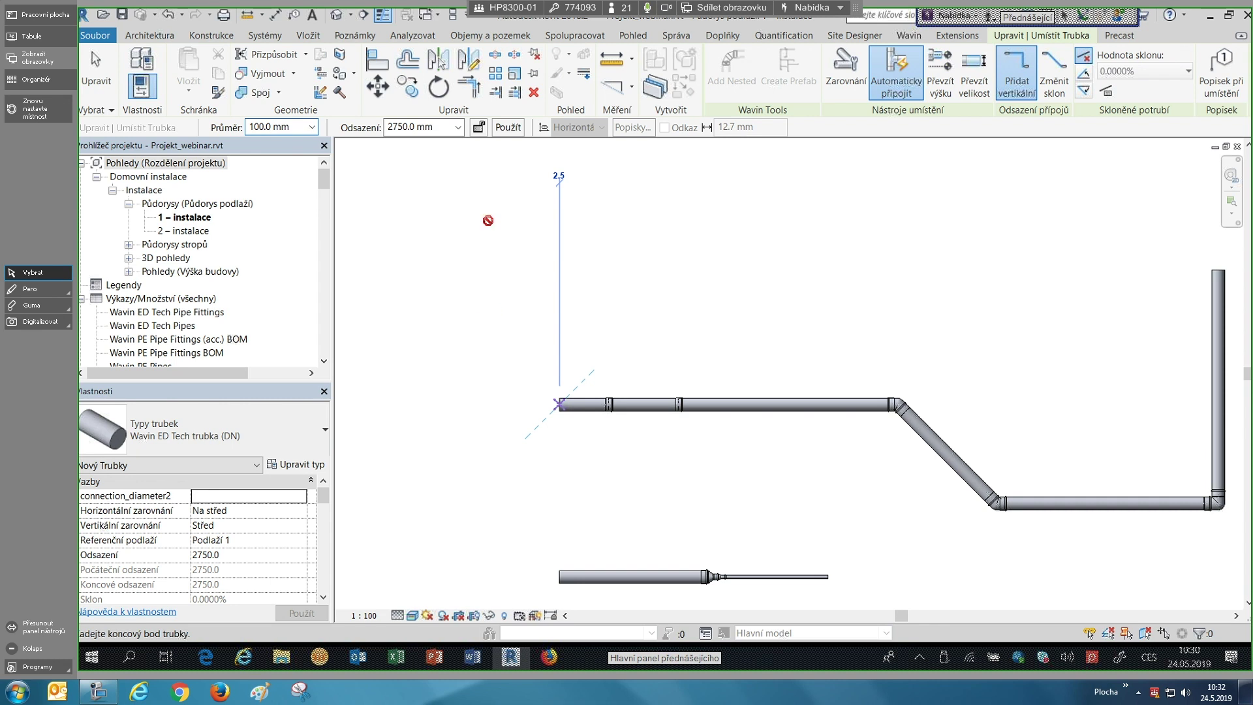
click(489, 173)
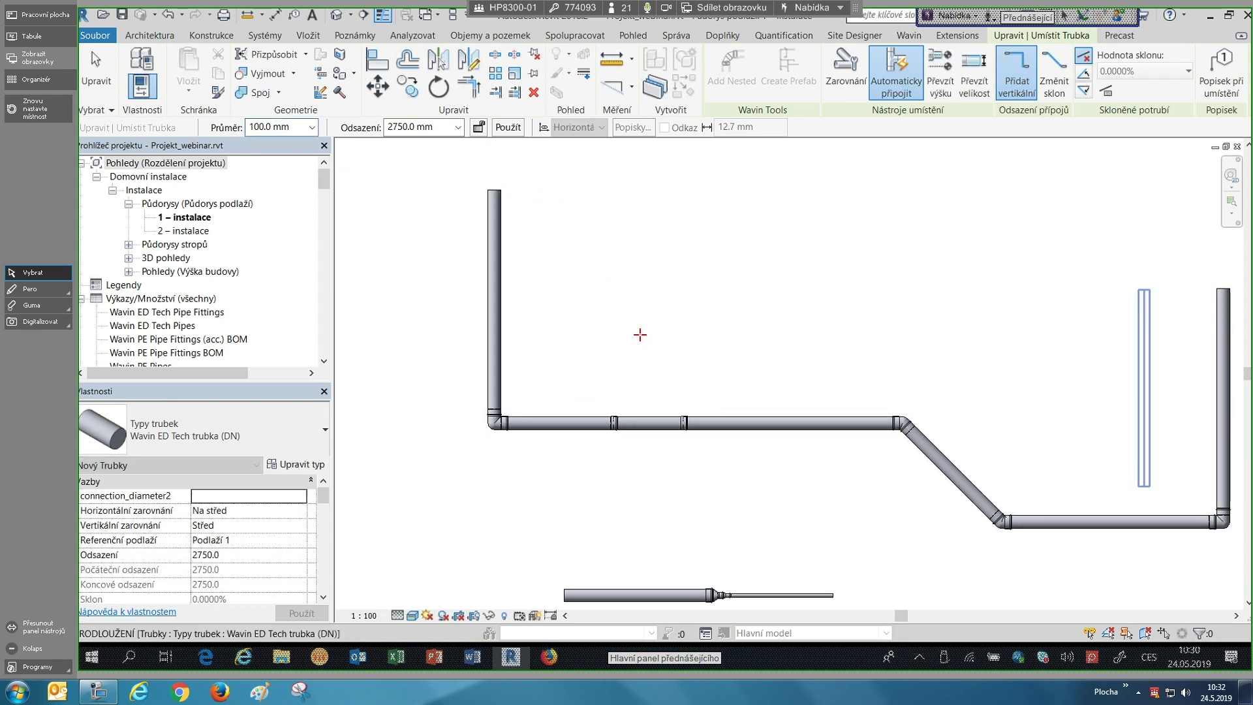
scroll(646, 349, down, 2)
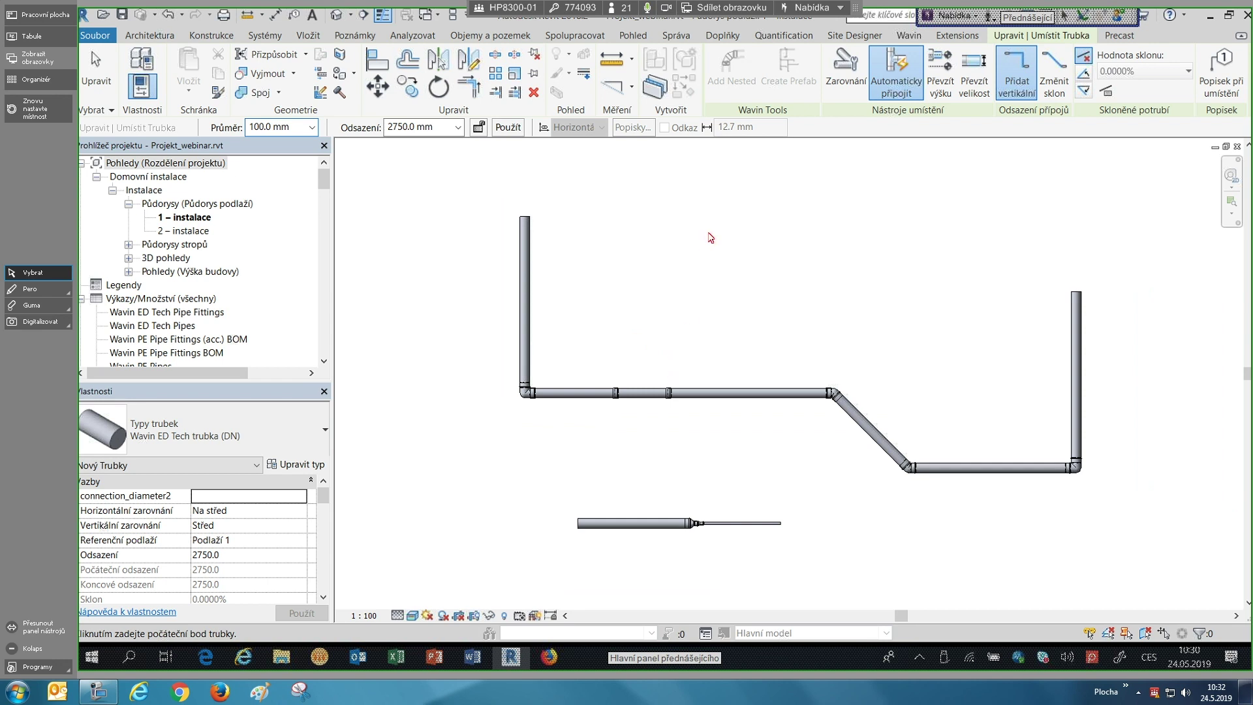
key(Escape)
key(Escape)
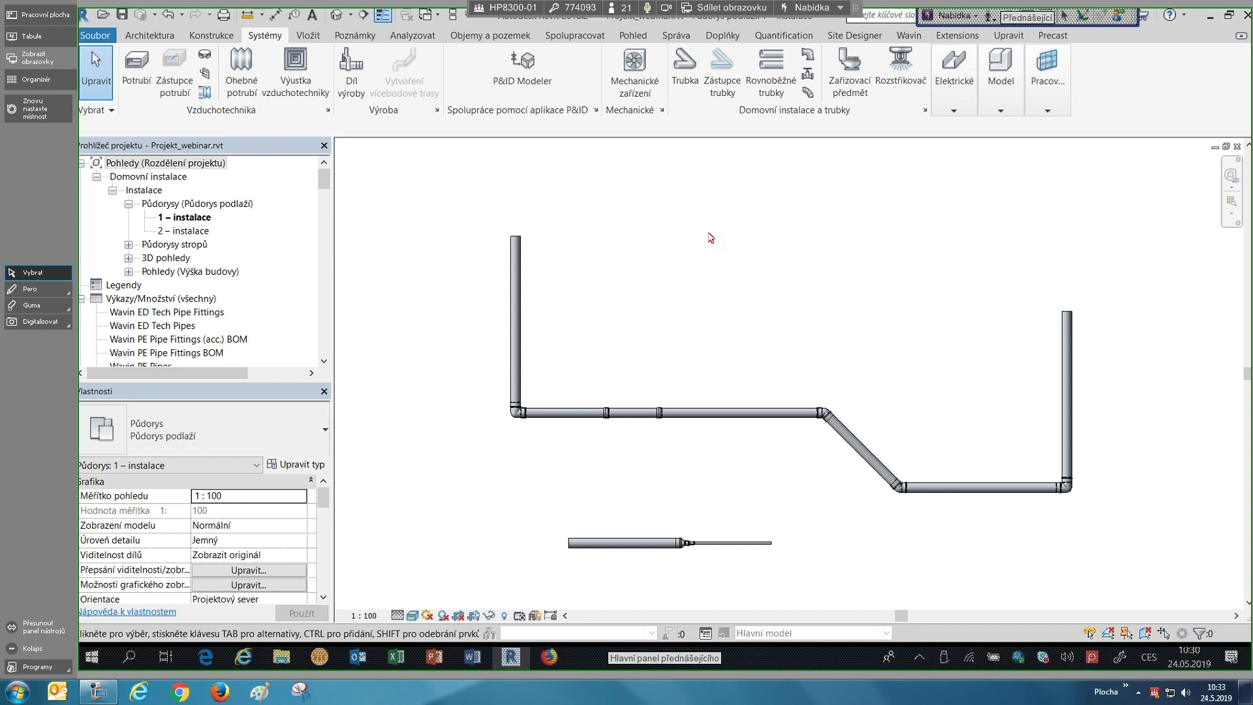
- Lengthen the left vertical pipe upward, retrying after the first attempt raises an error
click(524, 286)
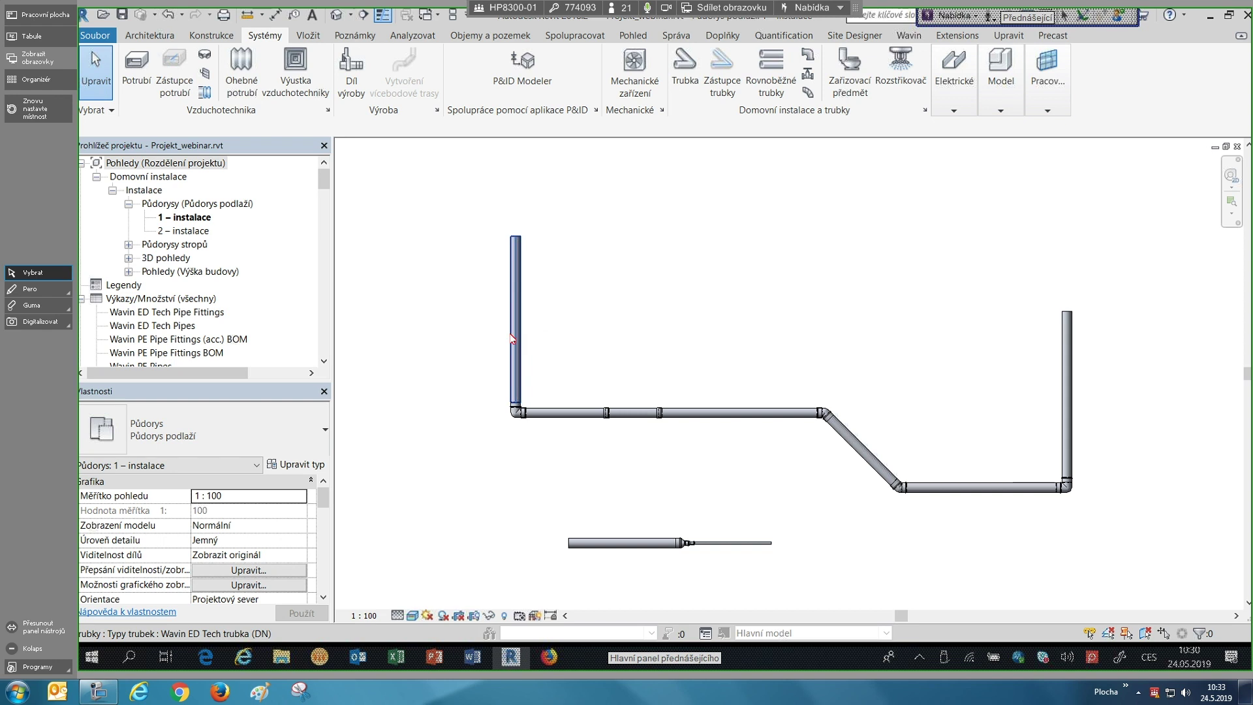
scroll(514, 300, up, 1)
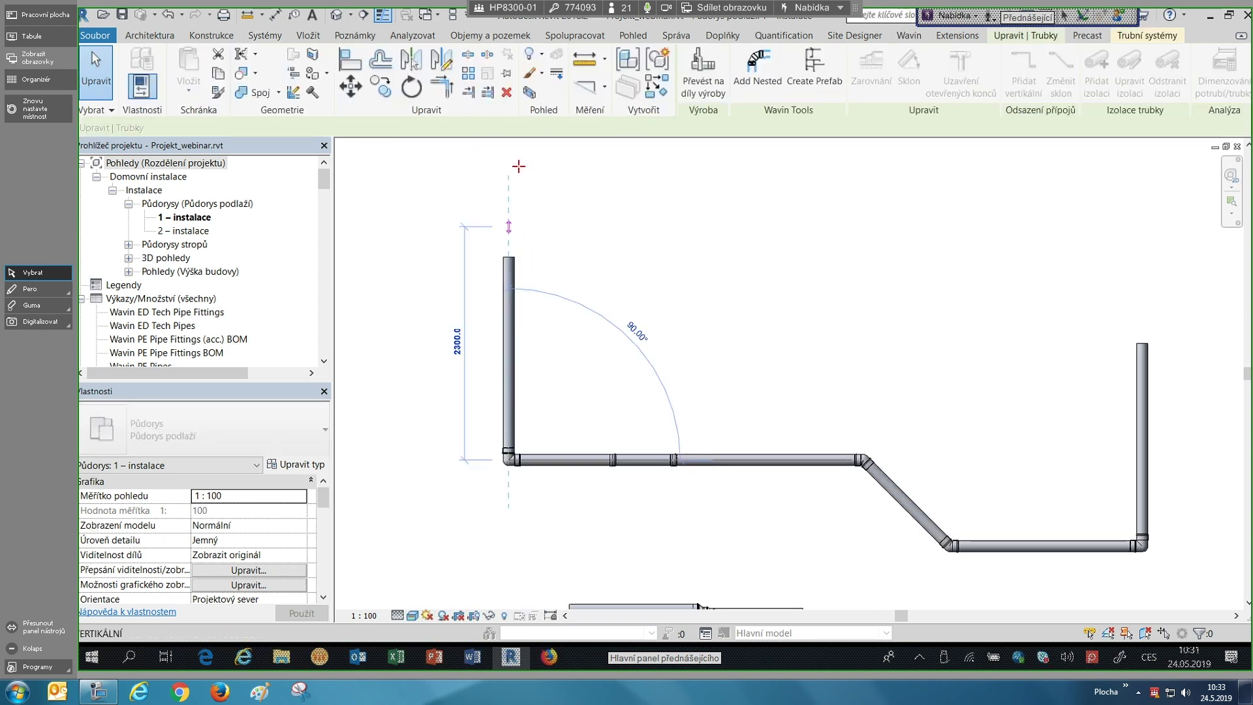
click(542, 172)
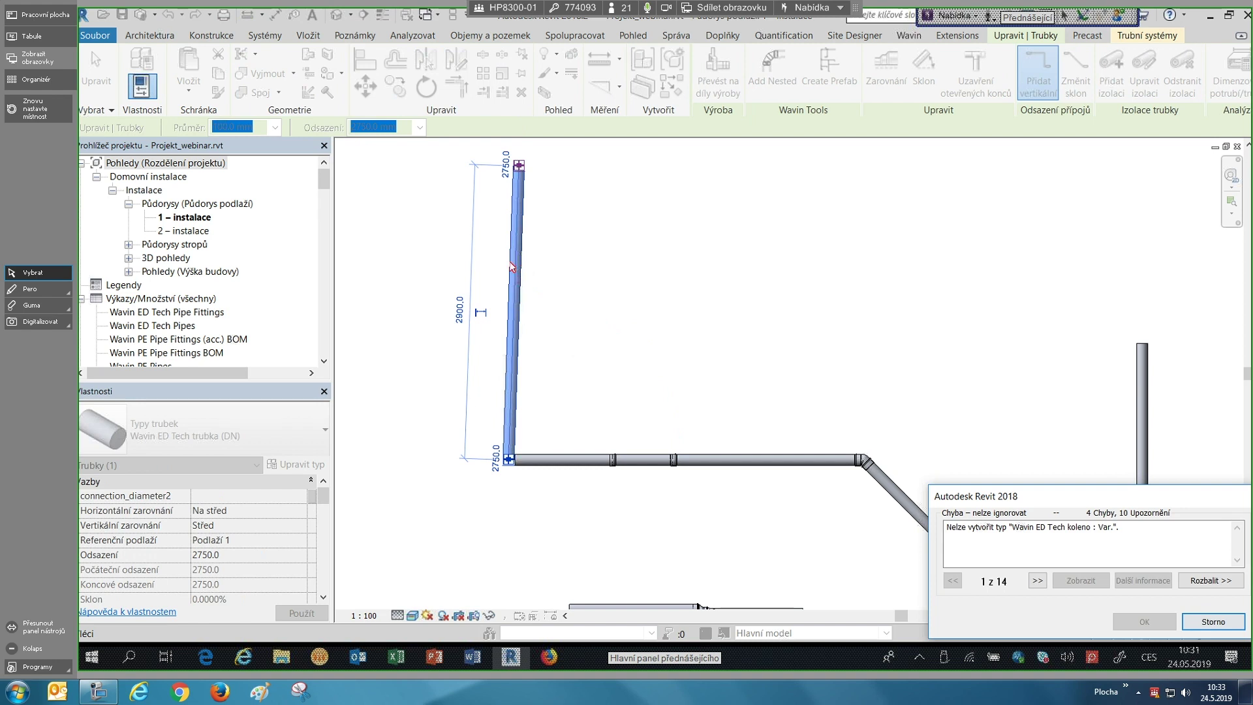
key(Escape)
click(506, 187)
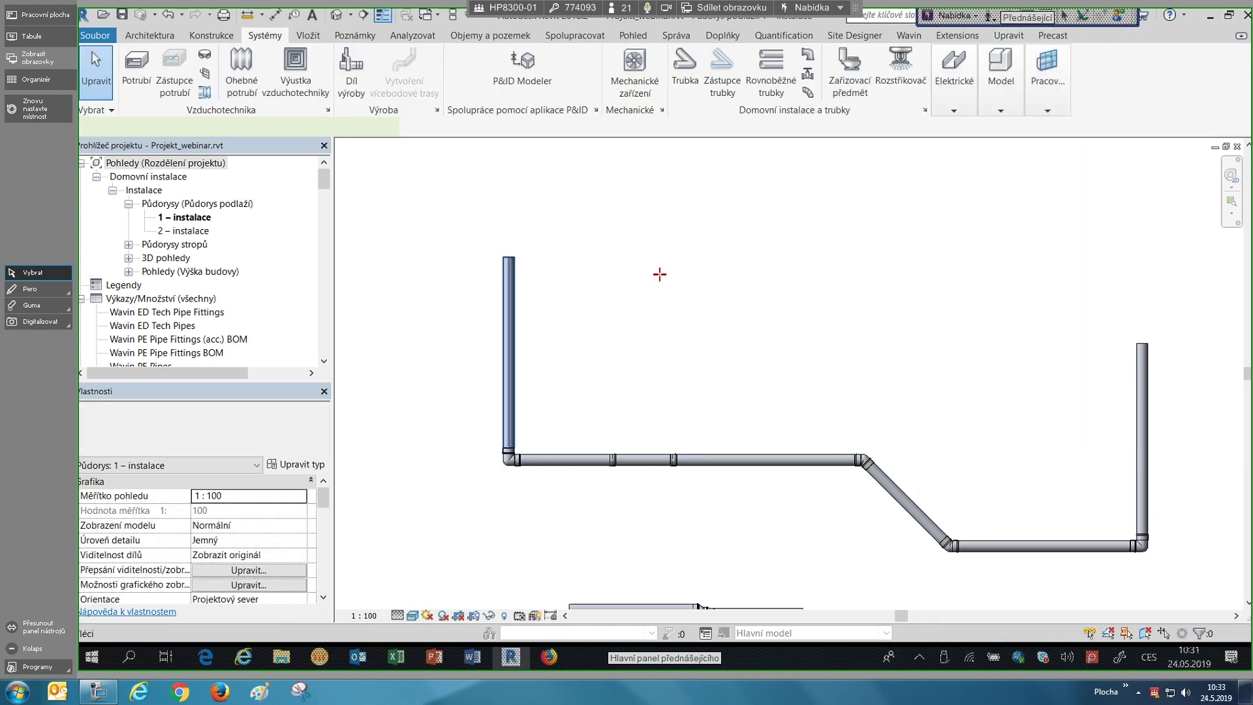
click(610, 321)
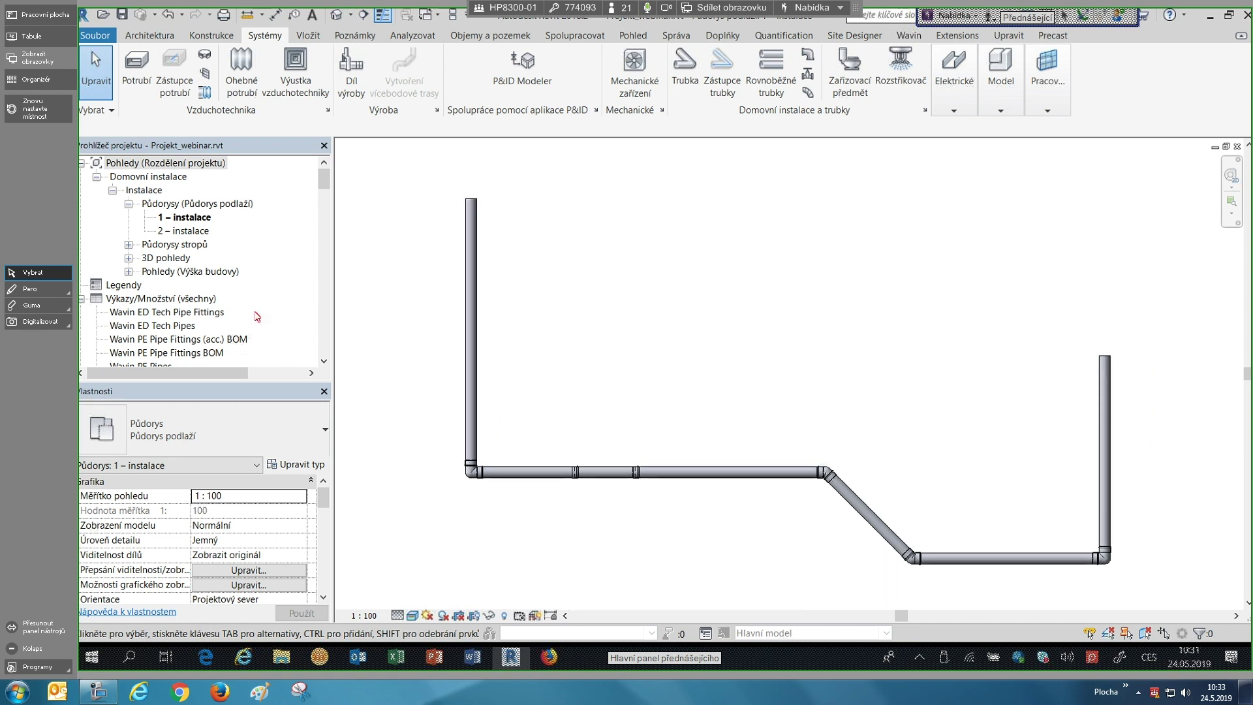
scroll(255, 315, down, 3)
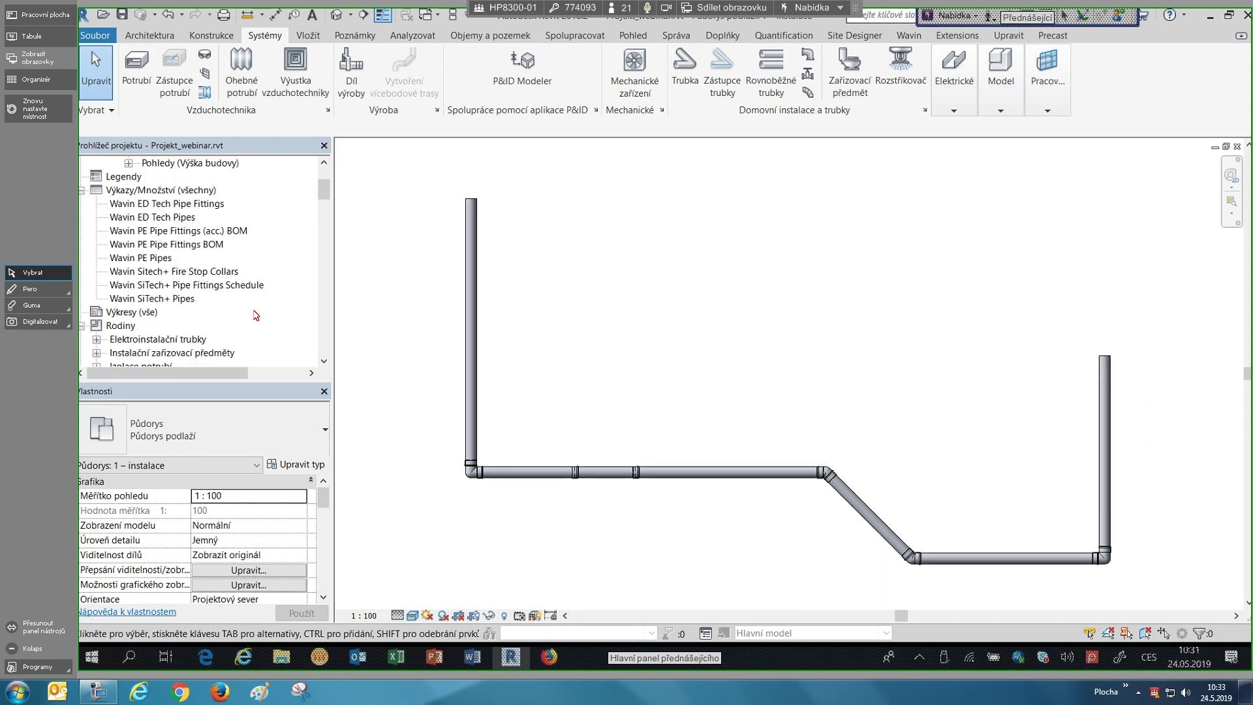
- Expand Wavin ED Tech dvoj.odbočka under Pipe Fittings to show its 45, 68, 90 Degrees types
scroll(256, 315, down, 3)
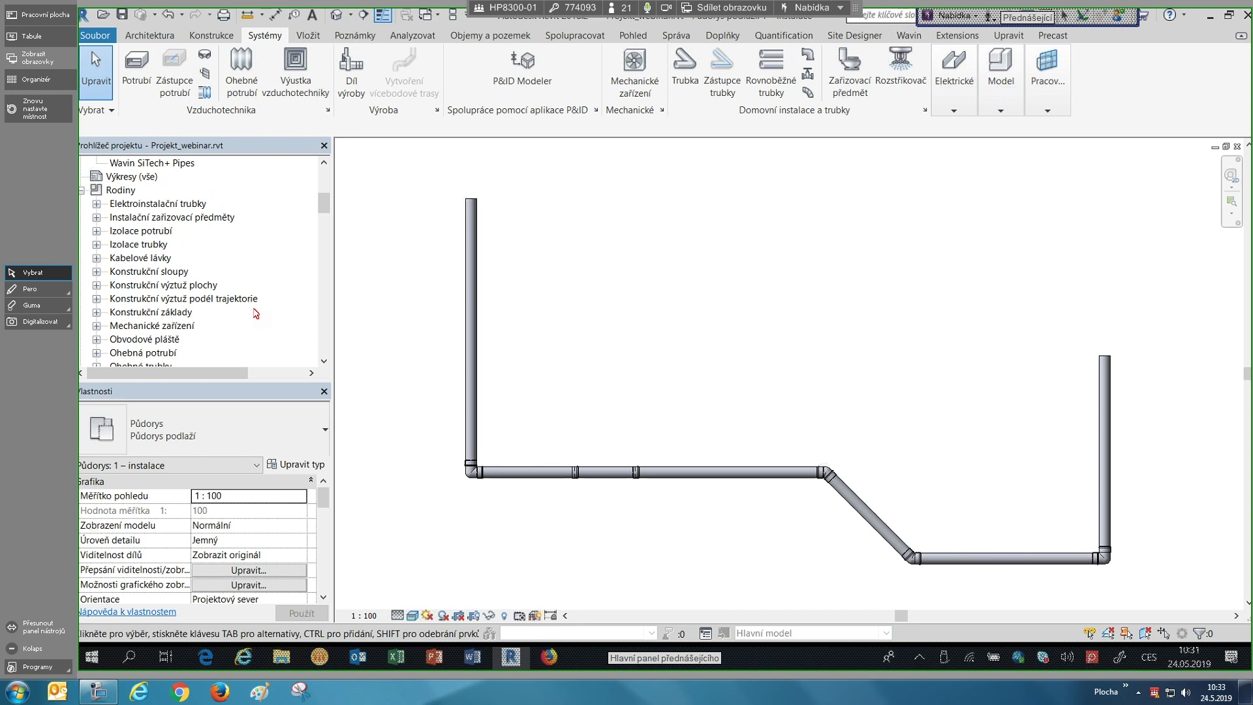
scroll(255, 314, down, 5)
scroll(192, 300, down, 3)
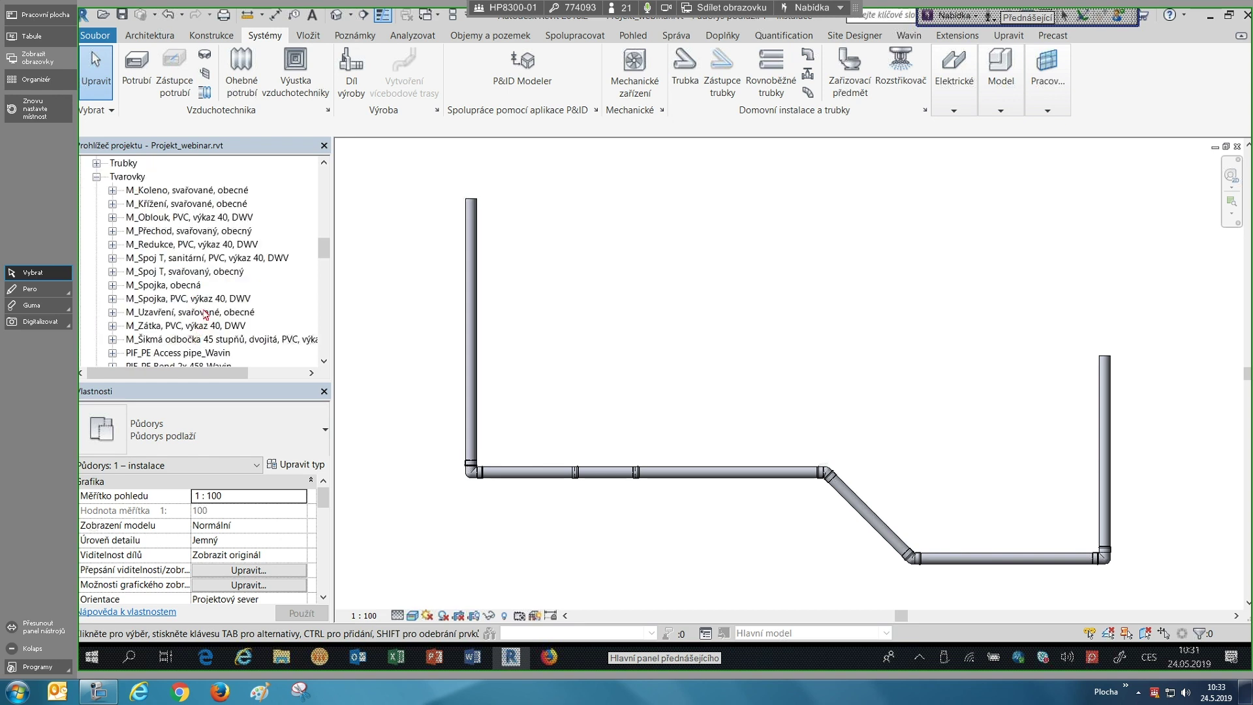
scroll(207, 312, down, 5)
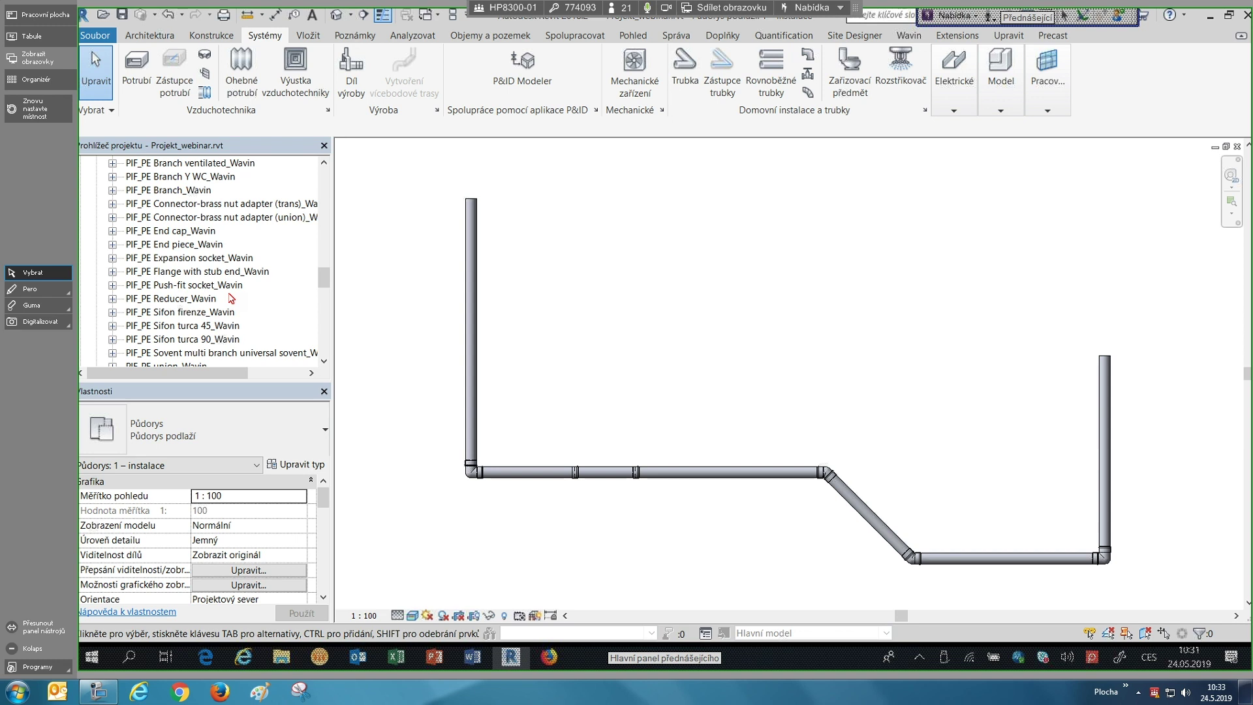
scroll(232, 297, down, 3)
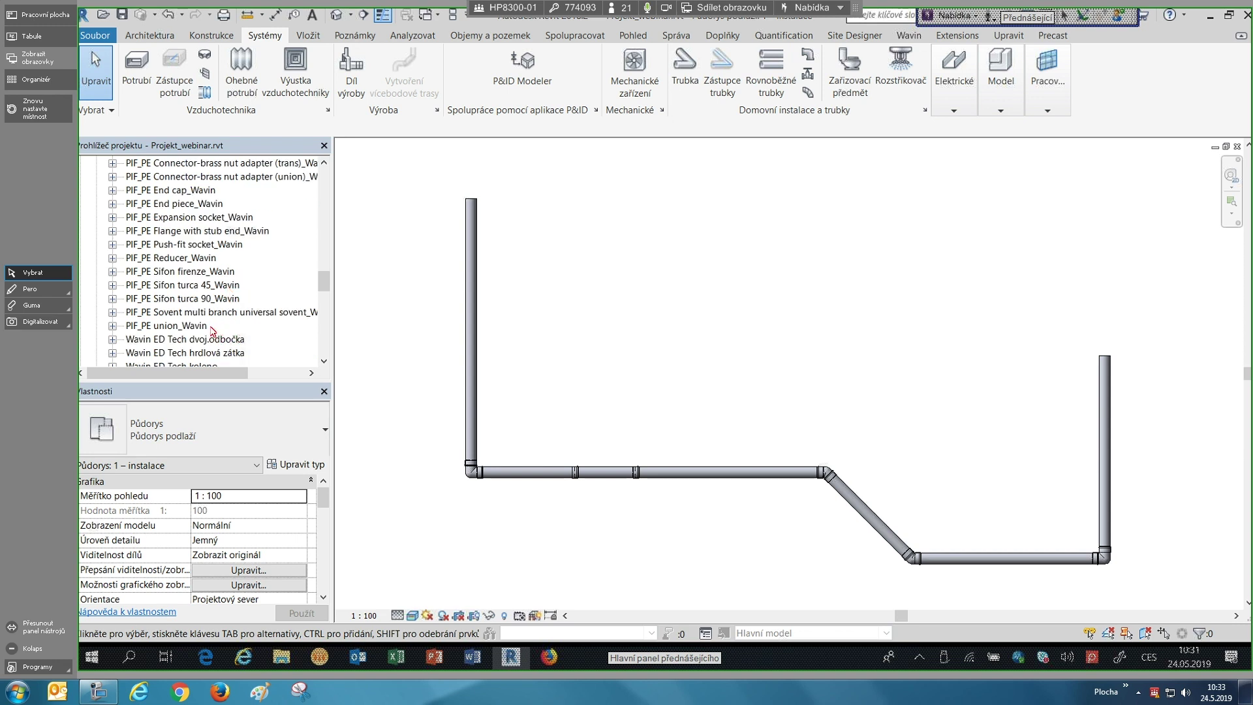
scroll(219, 331, down, 1)
scroll(178, 303, down, 2)
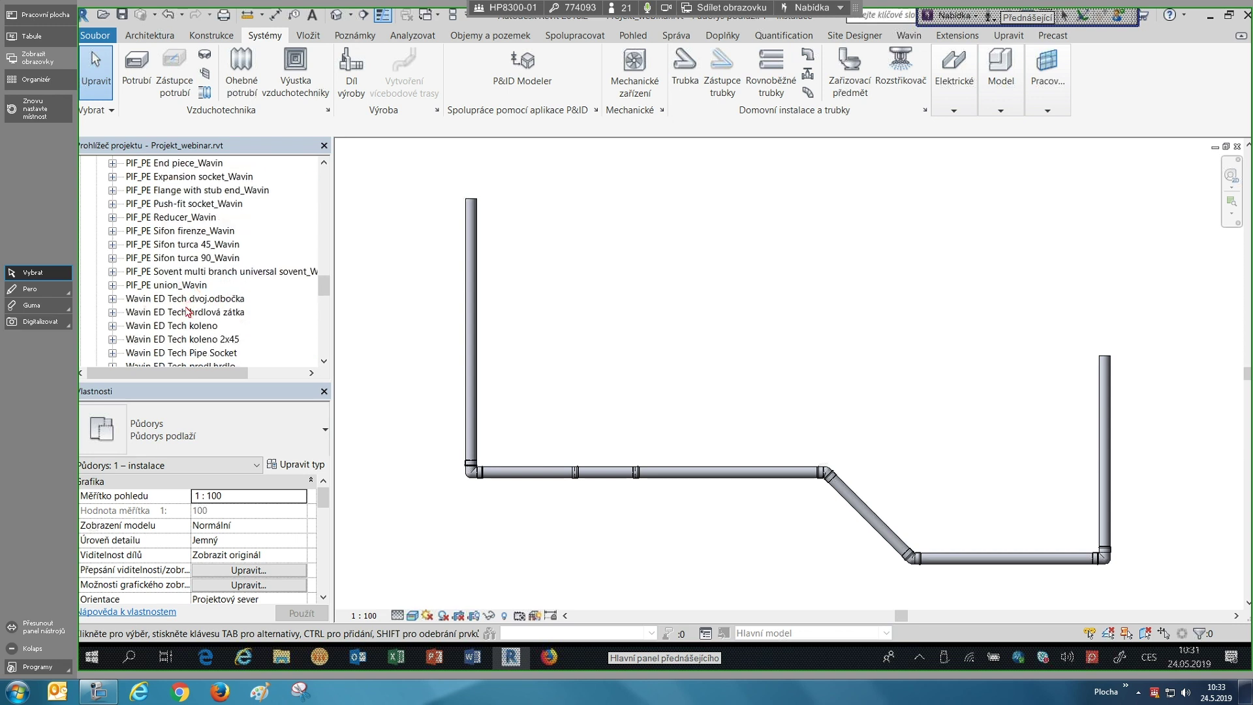
double_click(201, 297)
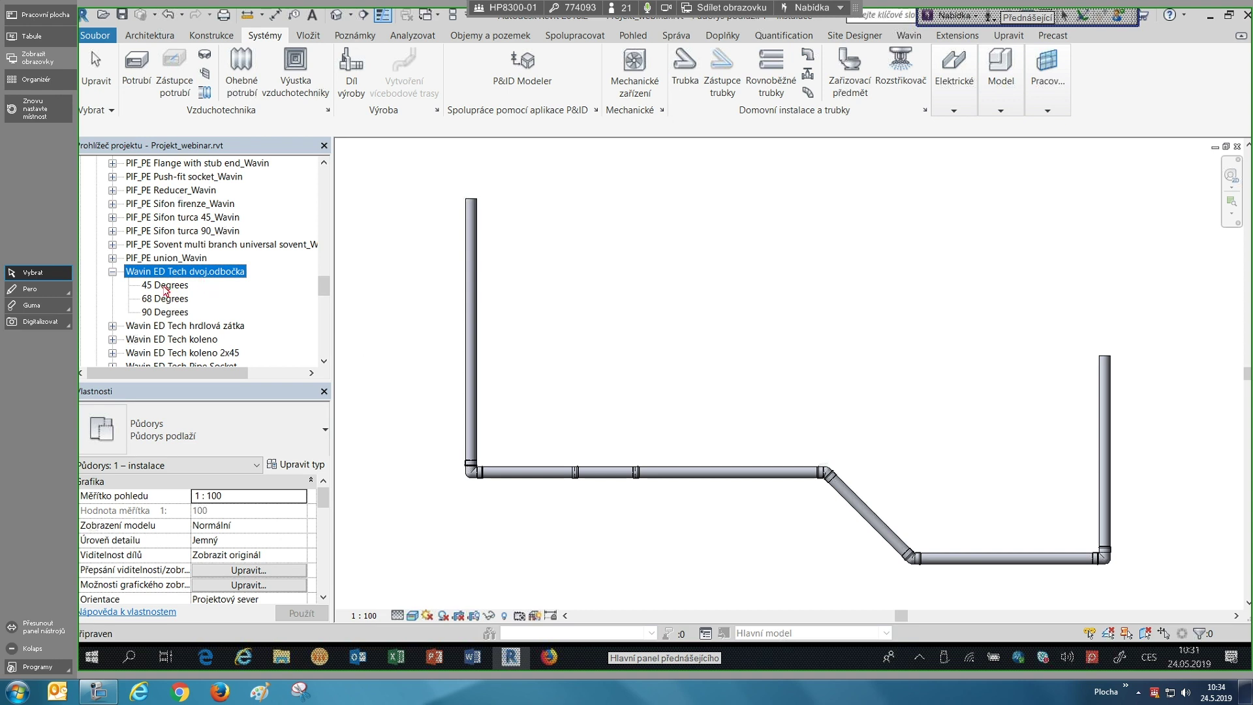
- Place a 45 Degrees Wavin ED Tech double branch on the left riser
drag(167, 289, 462, 250)
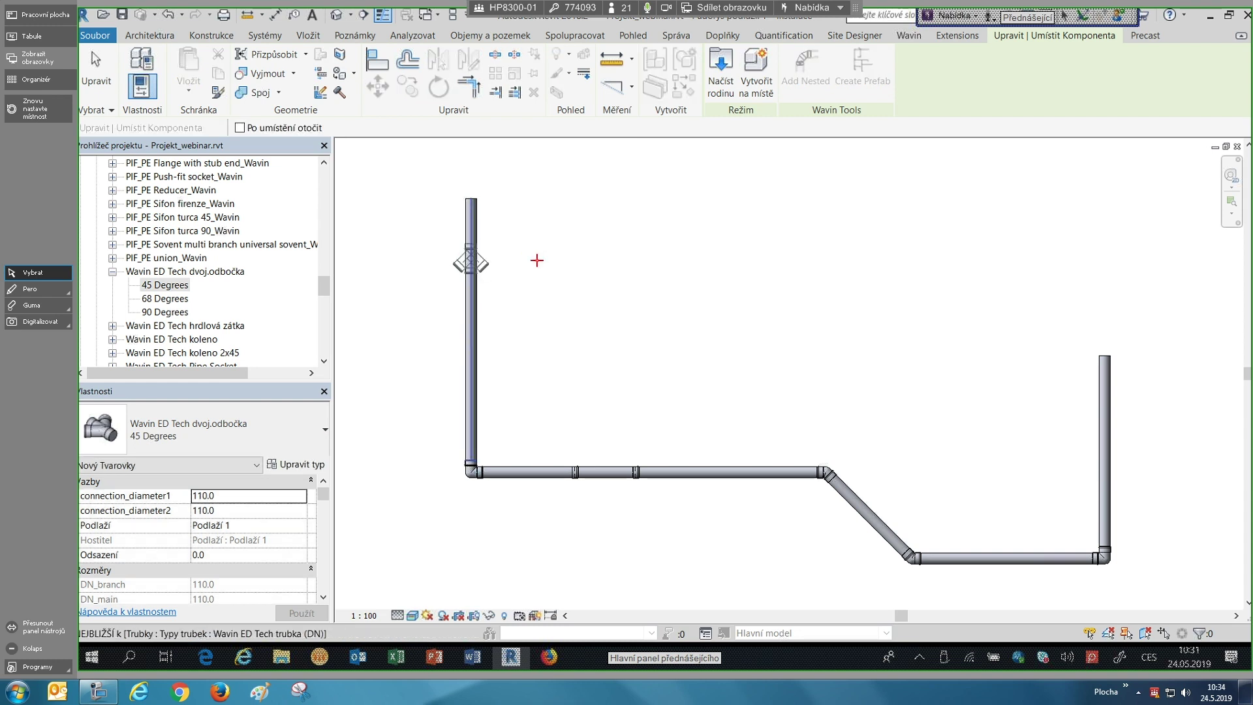
click(507, 265)
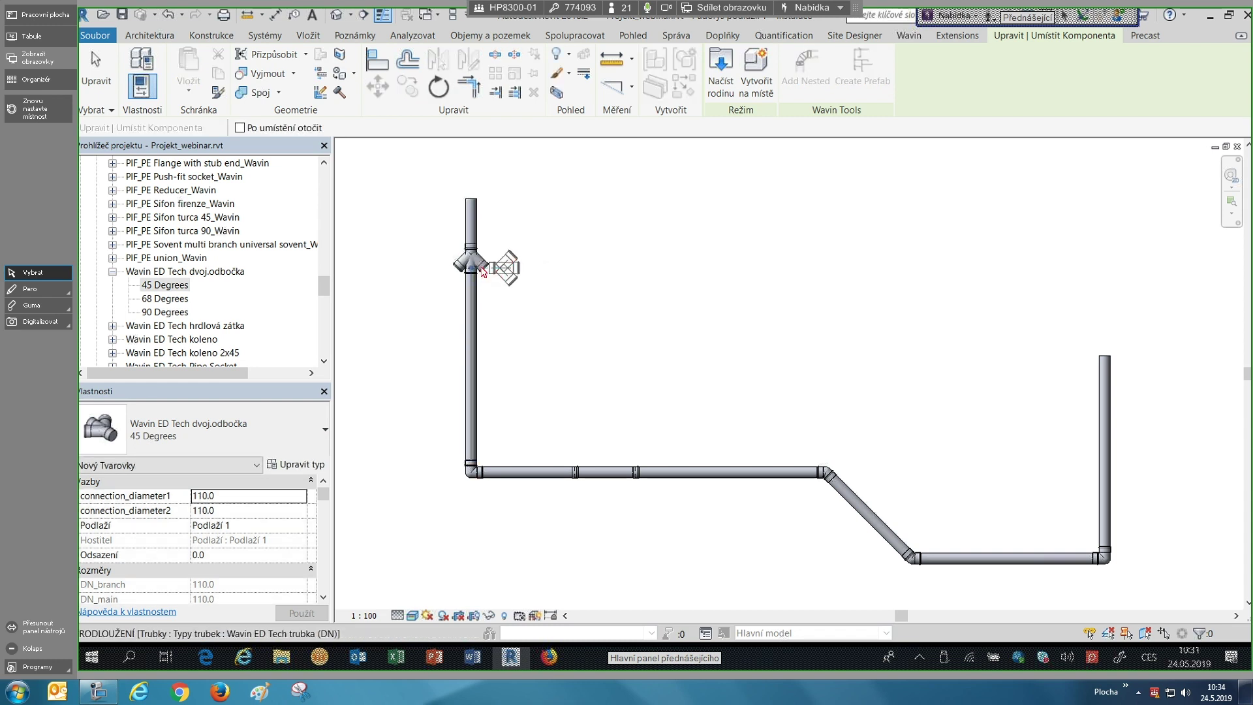
key(Escape)
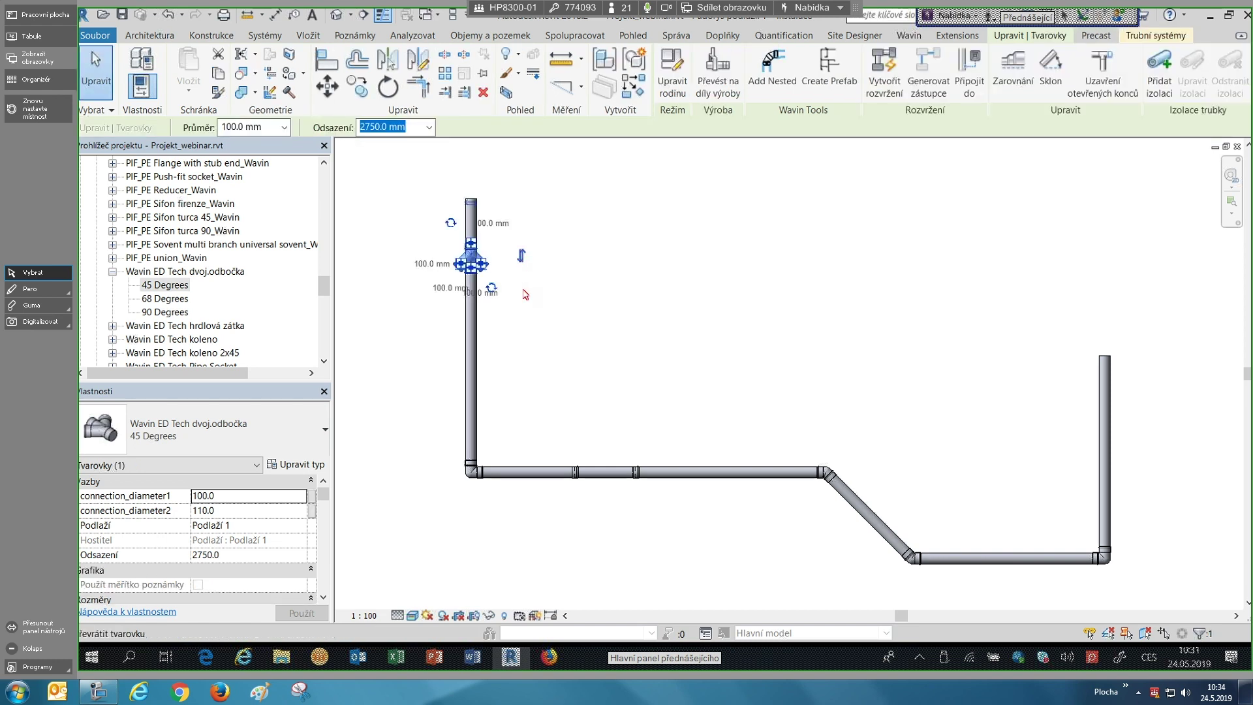
scroll(489, 256, up, 4)
click(477, 258)
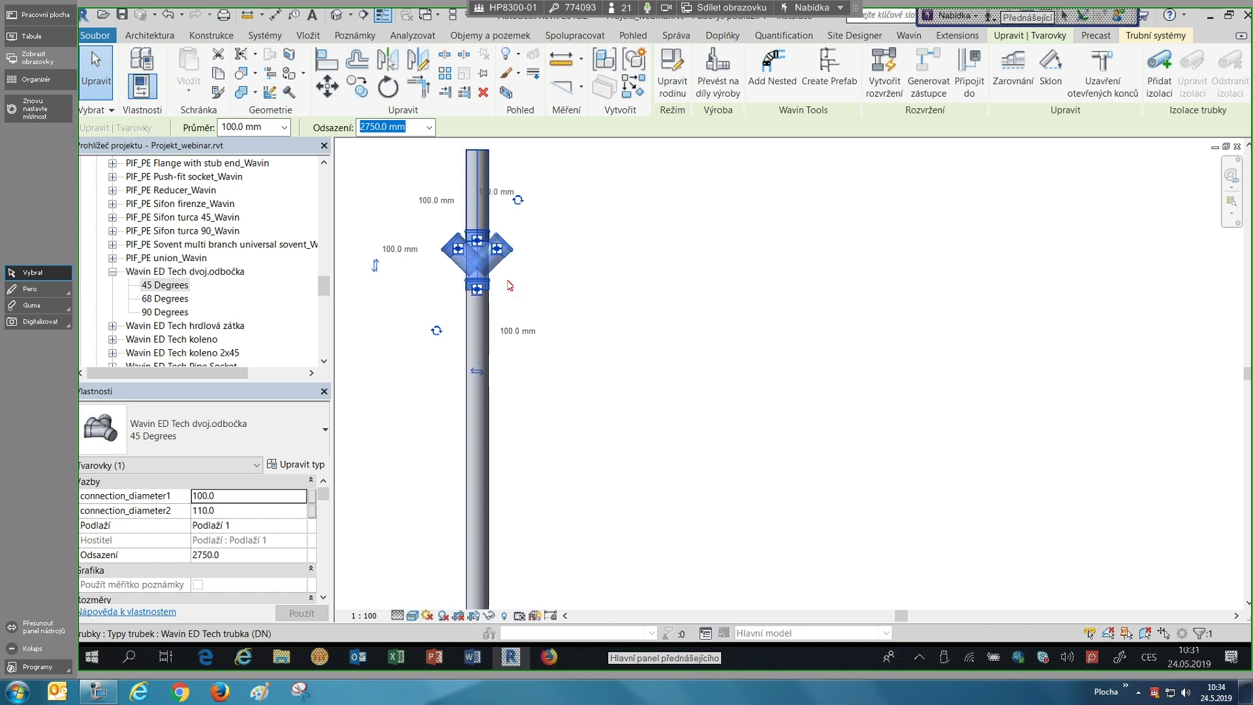
click(559, 300)
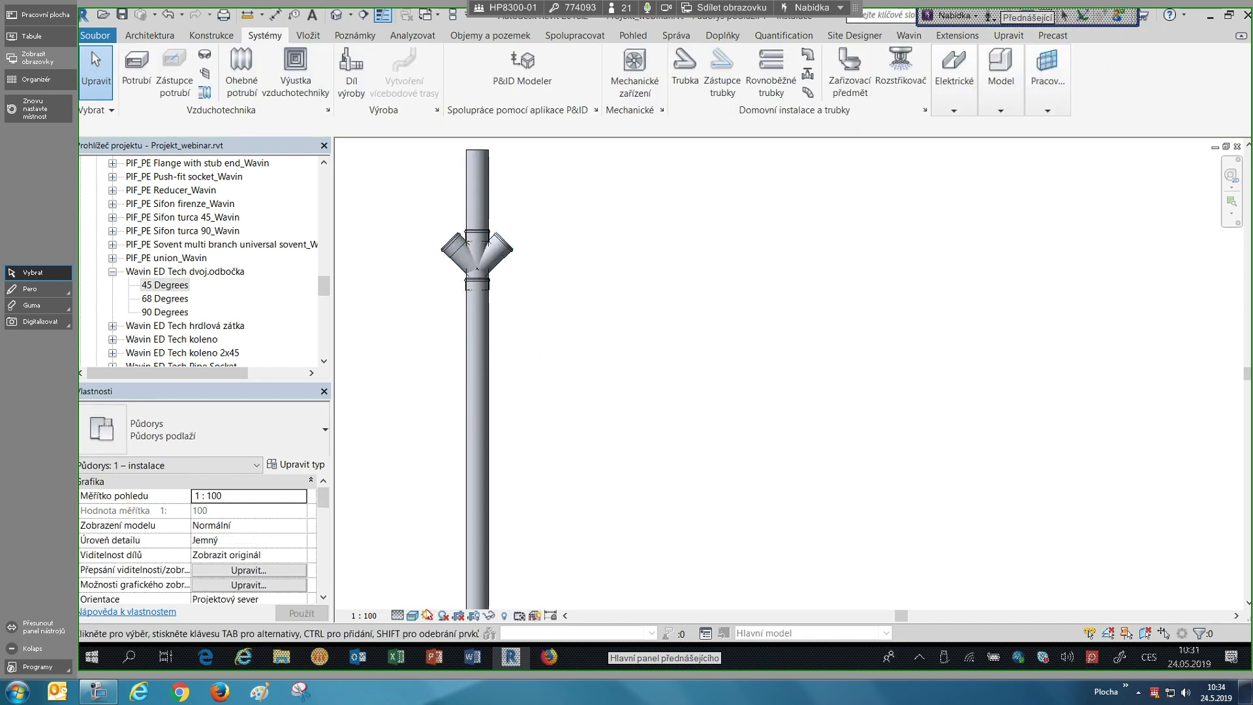
- Set the detail level back to Fine and pick the 90 Degrees double branch type
click(397, 615)
click(425, 587)
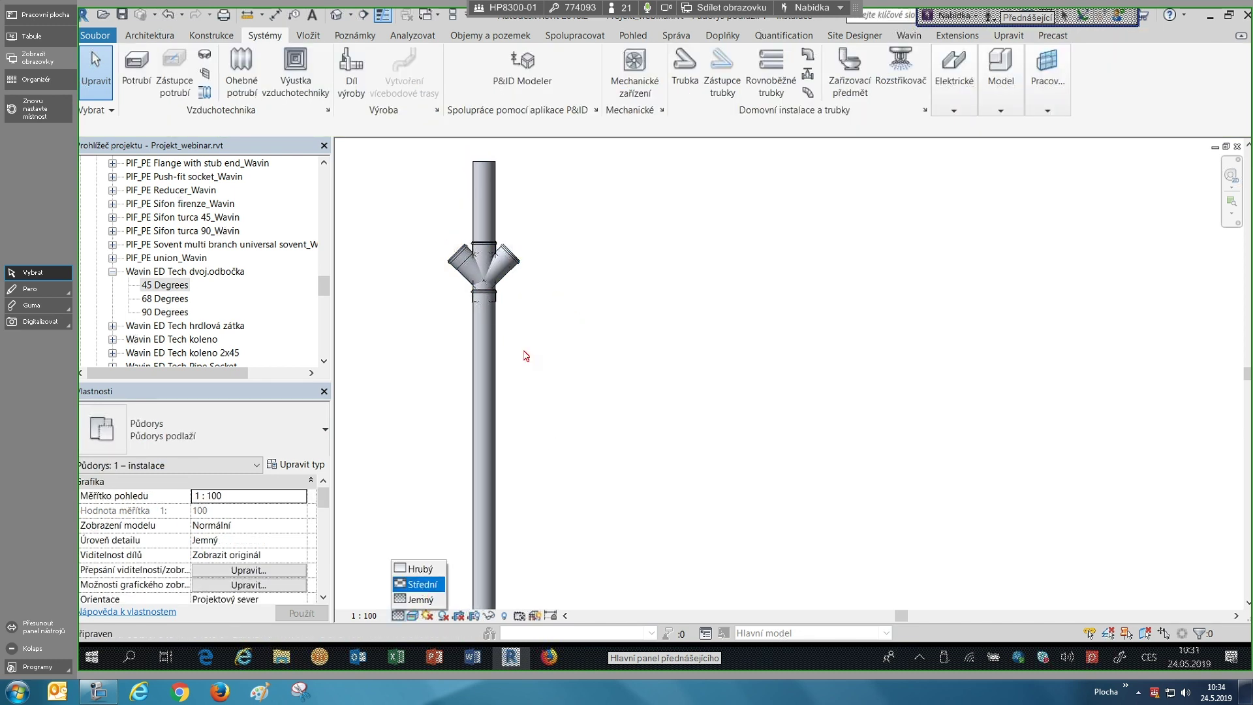
scroll(540, 391, down, 1)
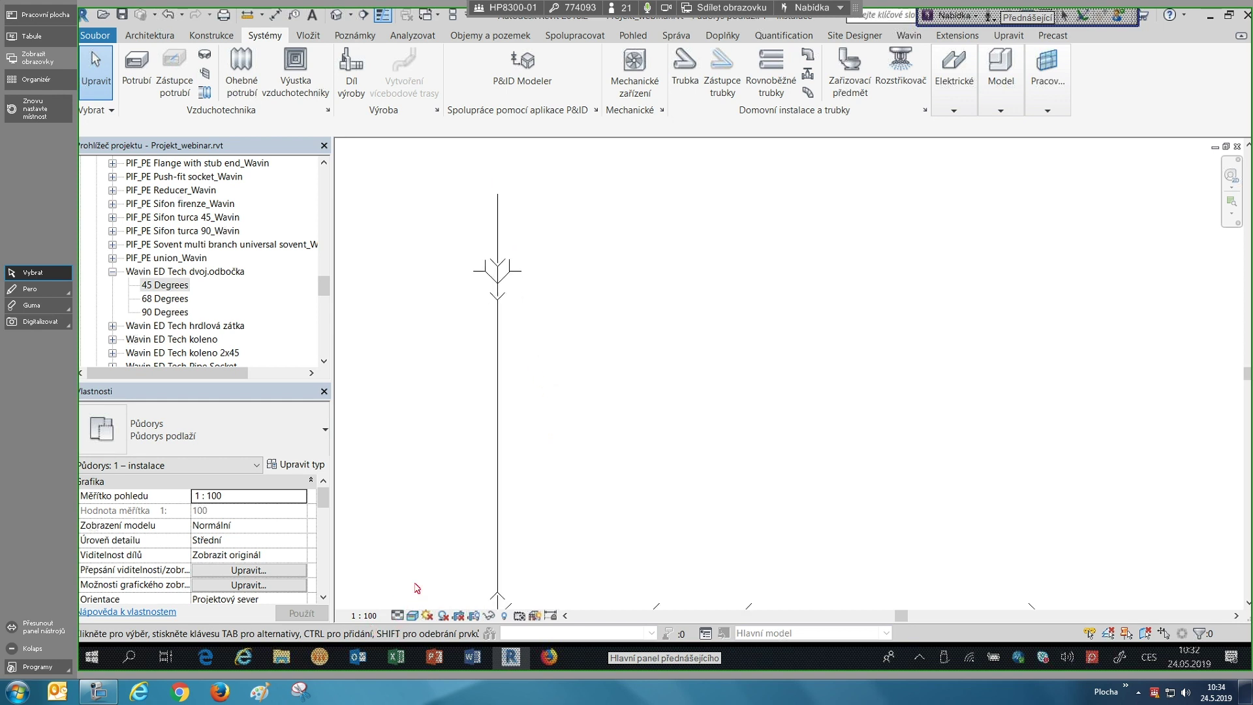
click(397, 616)
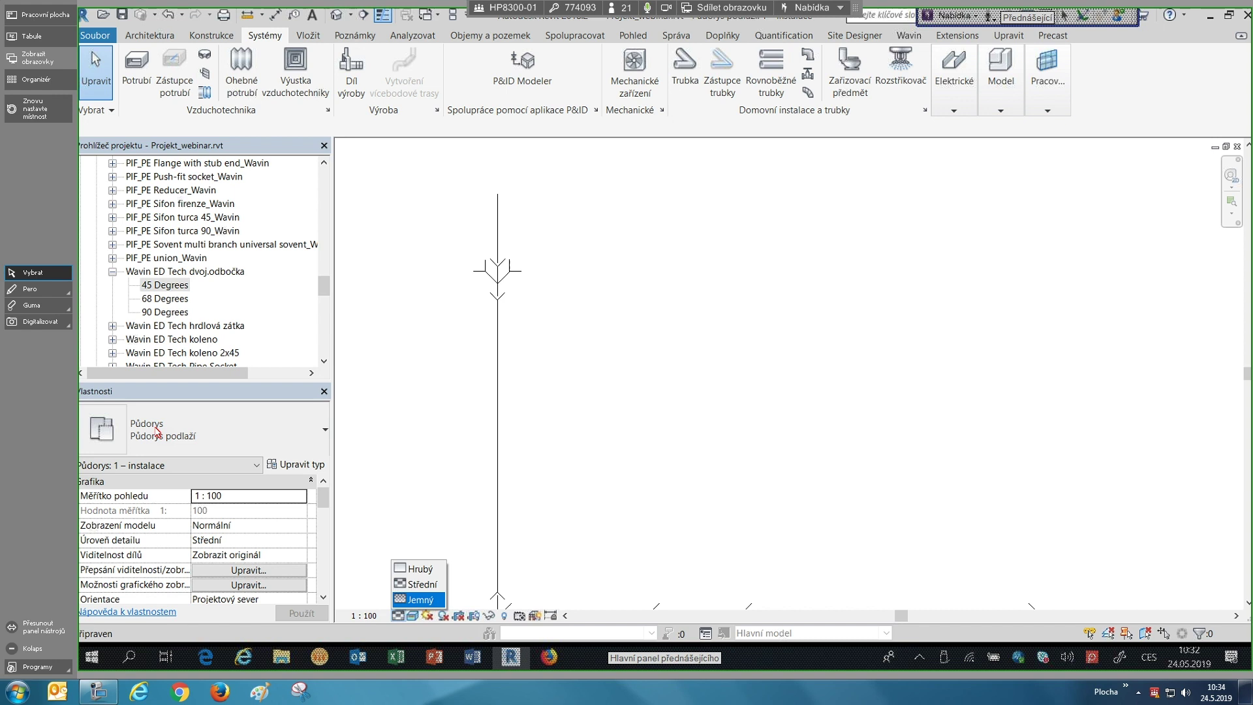
click(413, 597)
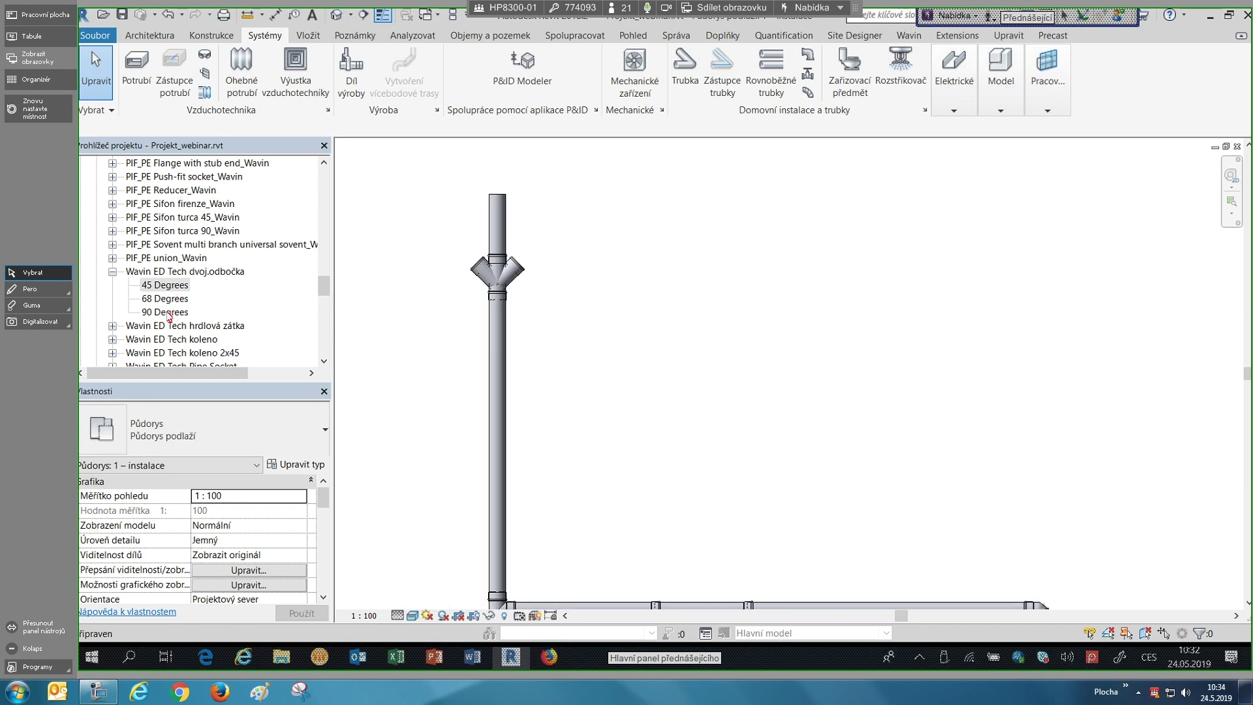
click(167, 312)
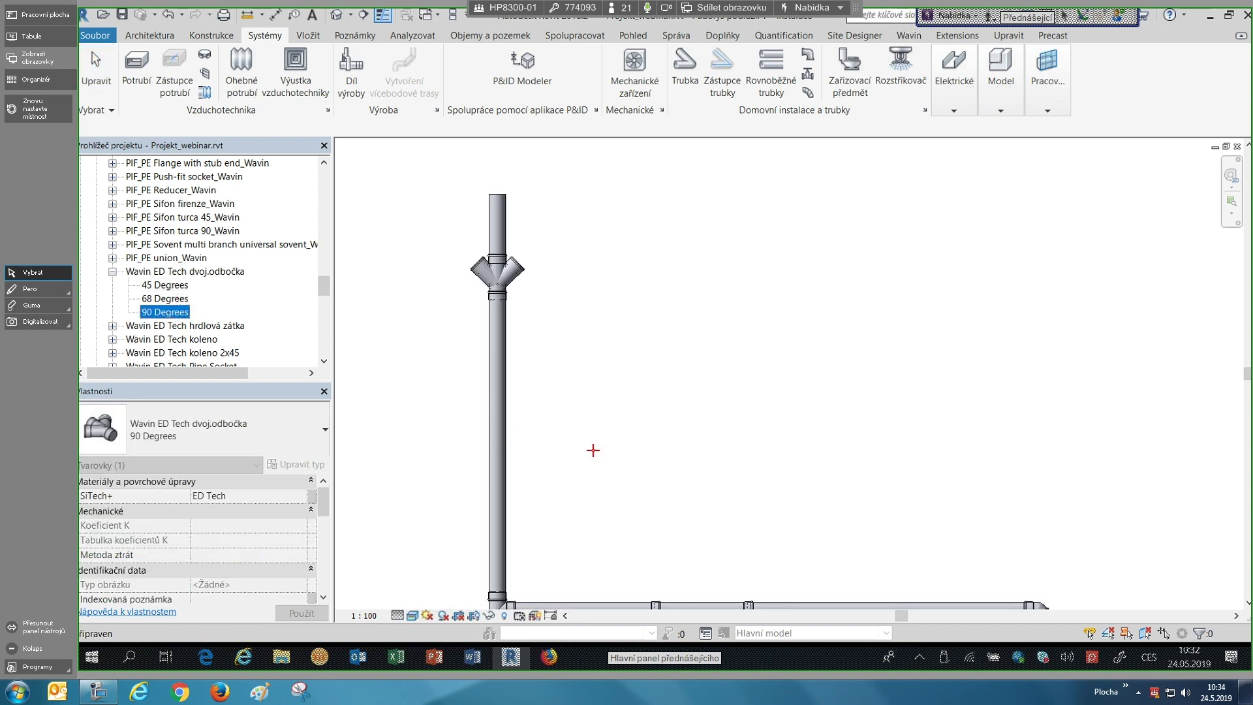
- Place the 90 Degrees double branch on the left riser below the 45° one
click(593, 450)
key(Escape)
key(Escape)
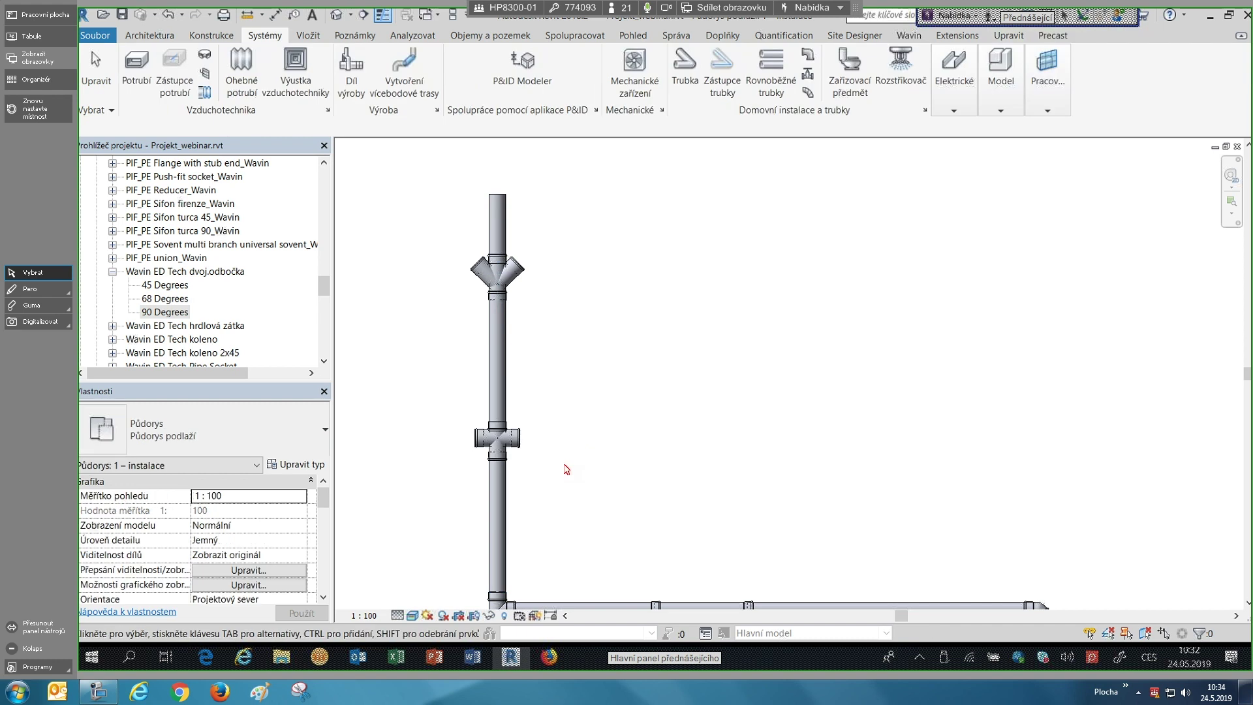
scroll(640, 398, down, 1)
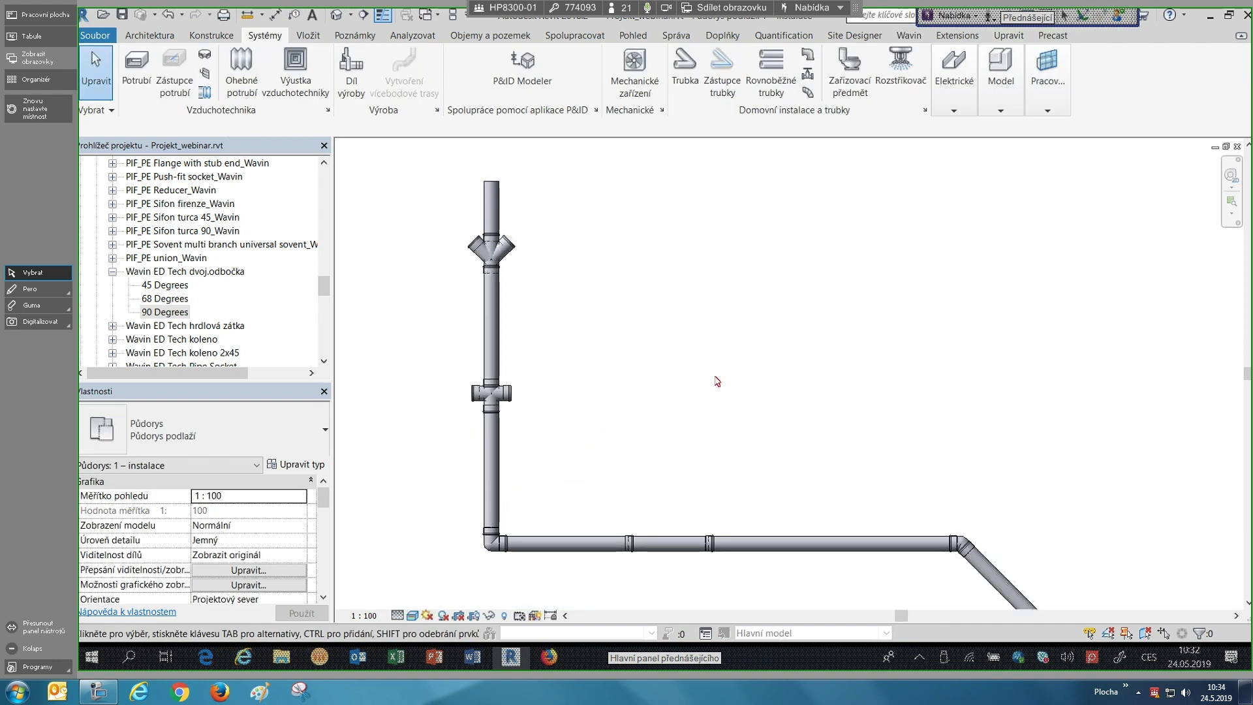
scroll(581, 398, down, 2)
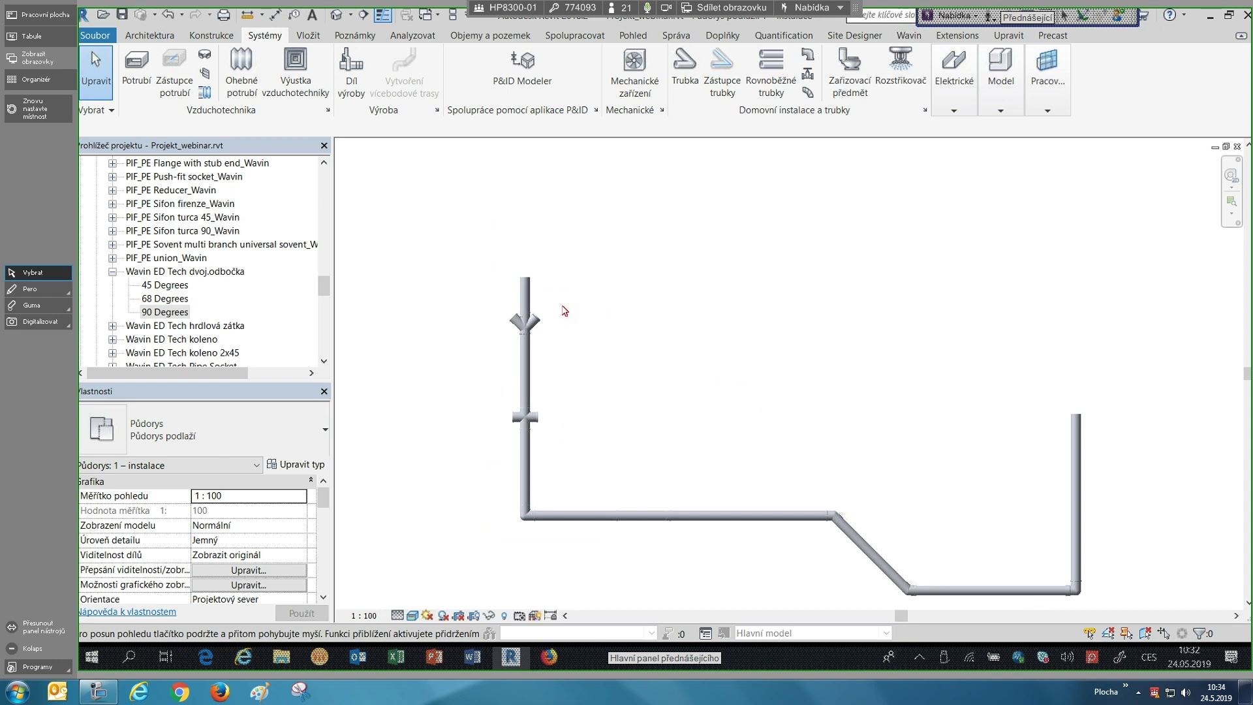
middle_drag(580, 391, 564, 311)
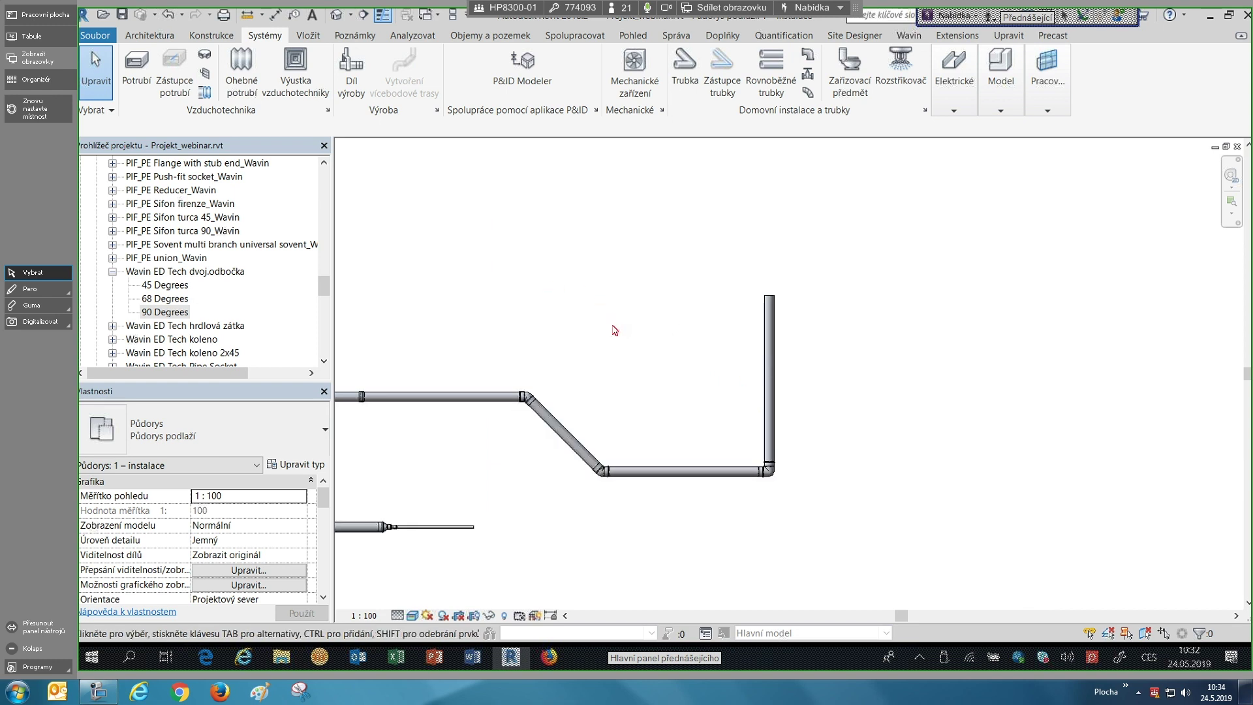
scroll(591, 303, up, 1)
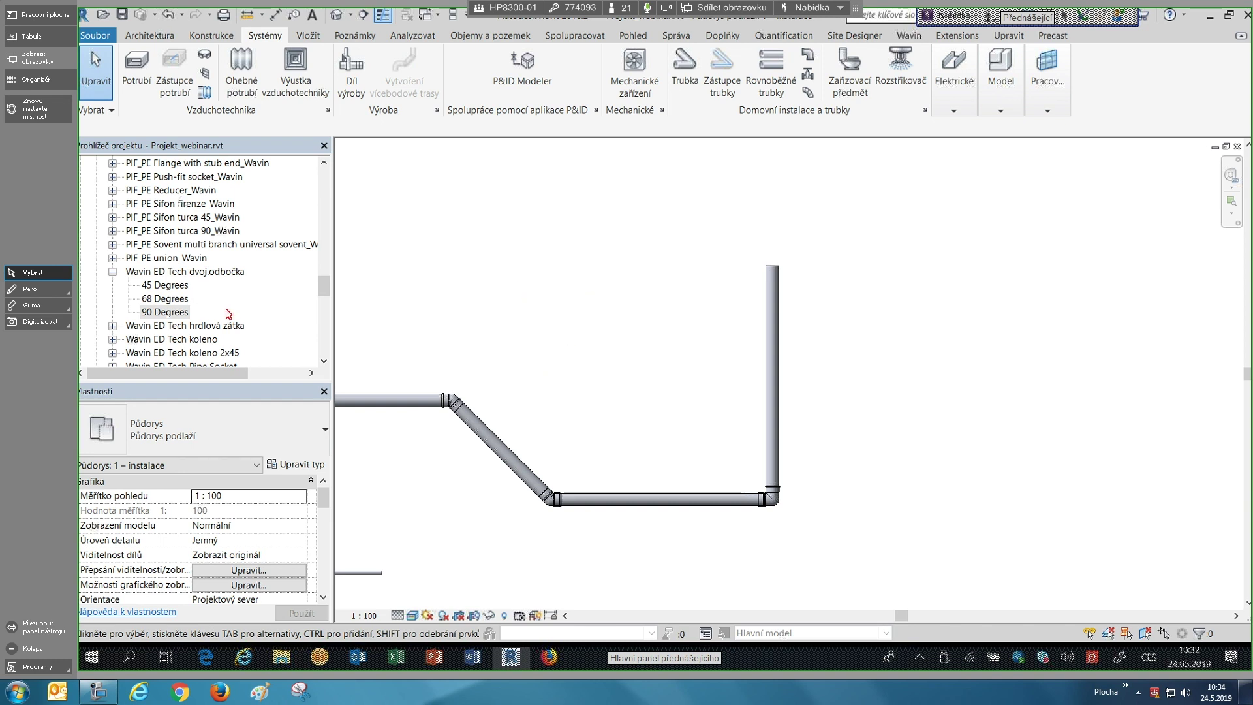
scroll(233, 312, down, 1)
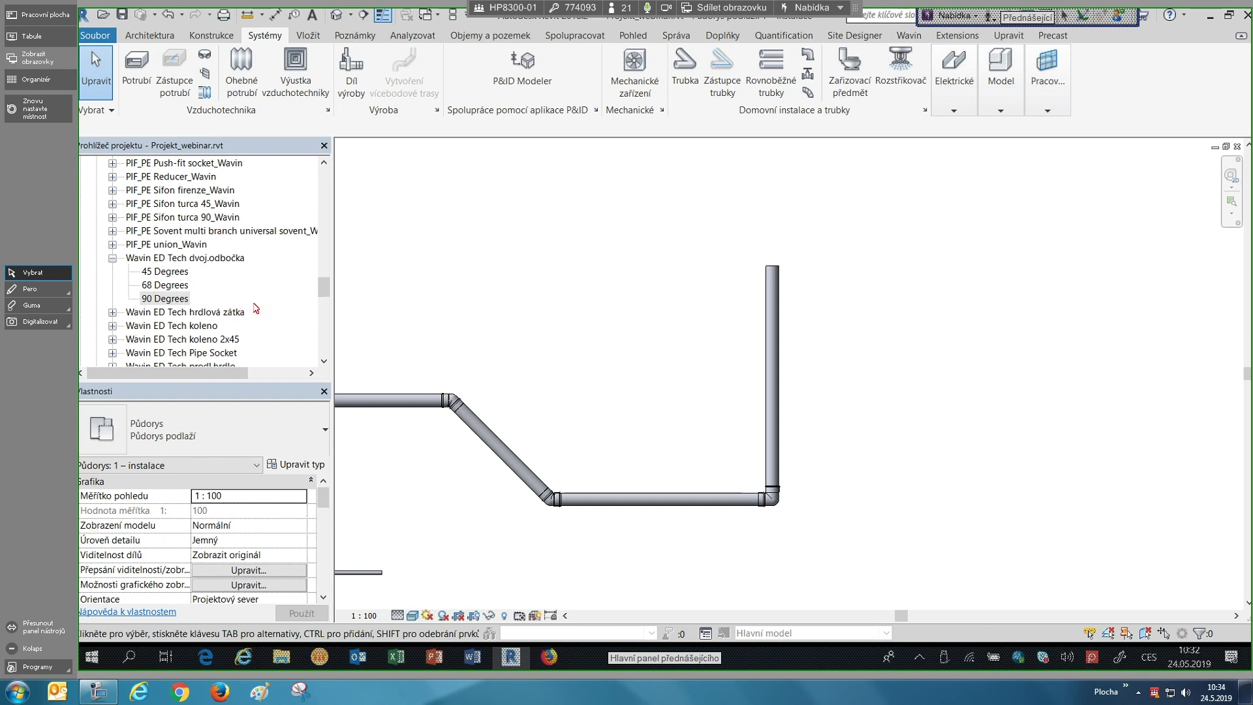
scroll(256, 308, down, 4)
scroll(261, 316, down, 2)
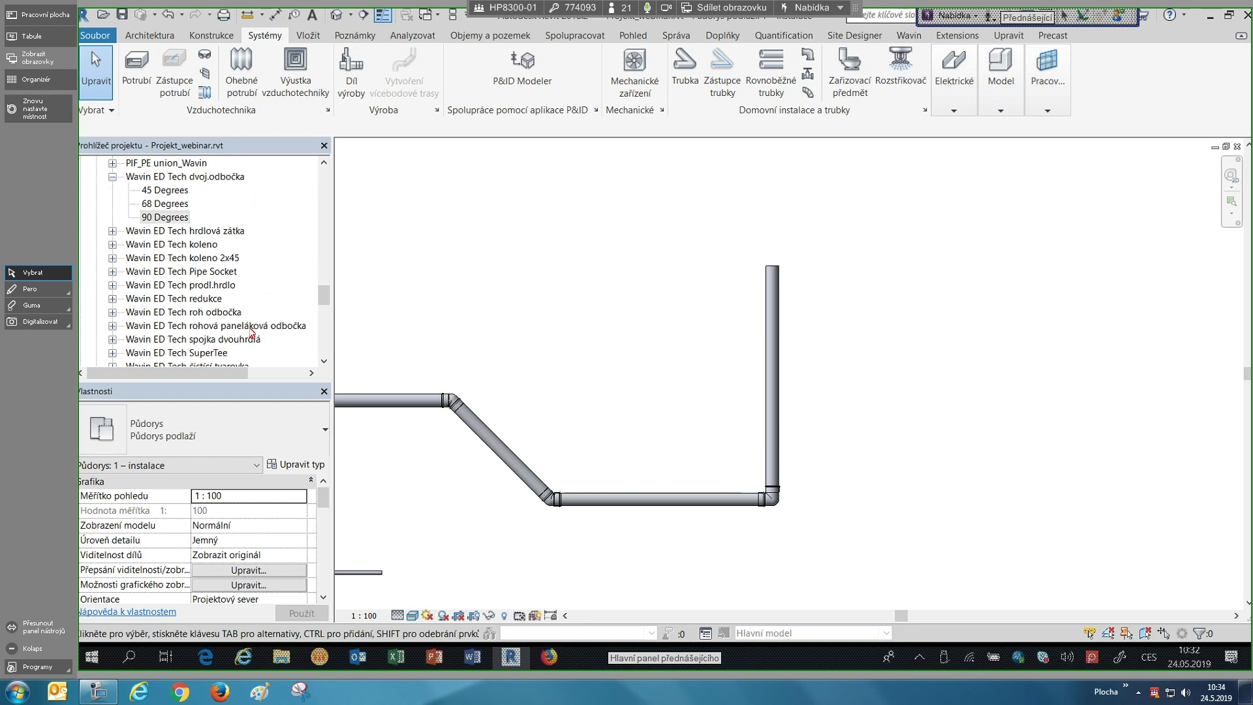
- Place the Var. rohová paneláková odbočka corner branch (67°, 100/75 mm) on the right riser and select it
double_click(153, 324)
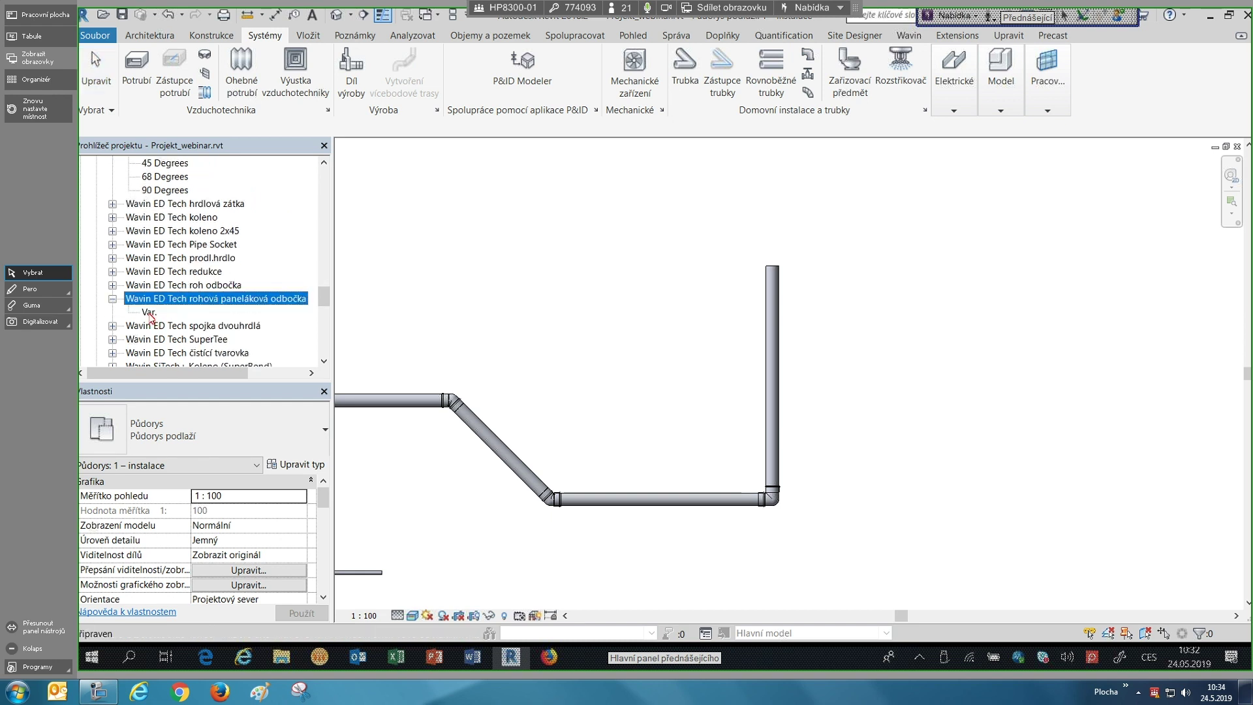
click(150, 313)
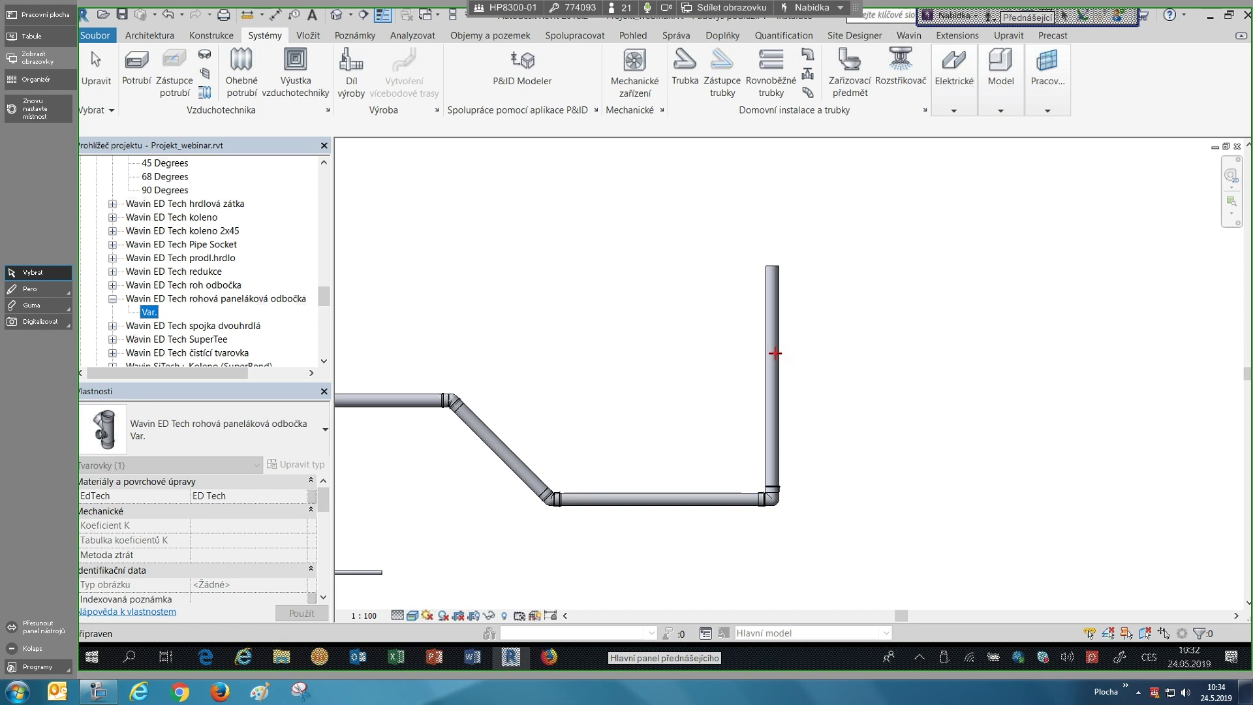
drag(775, 353, 784, 365)
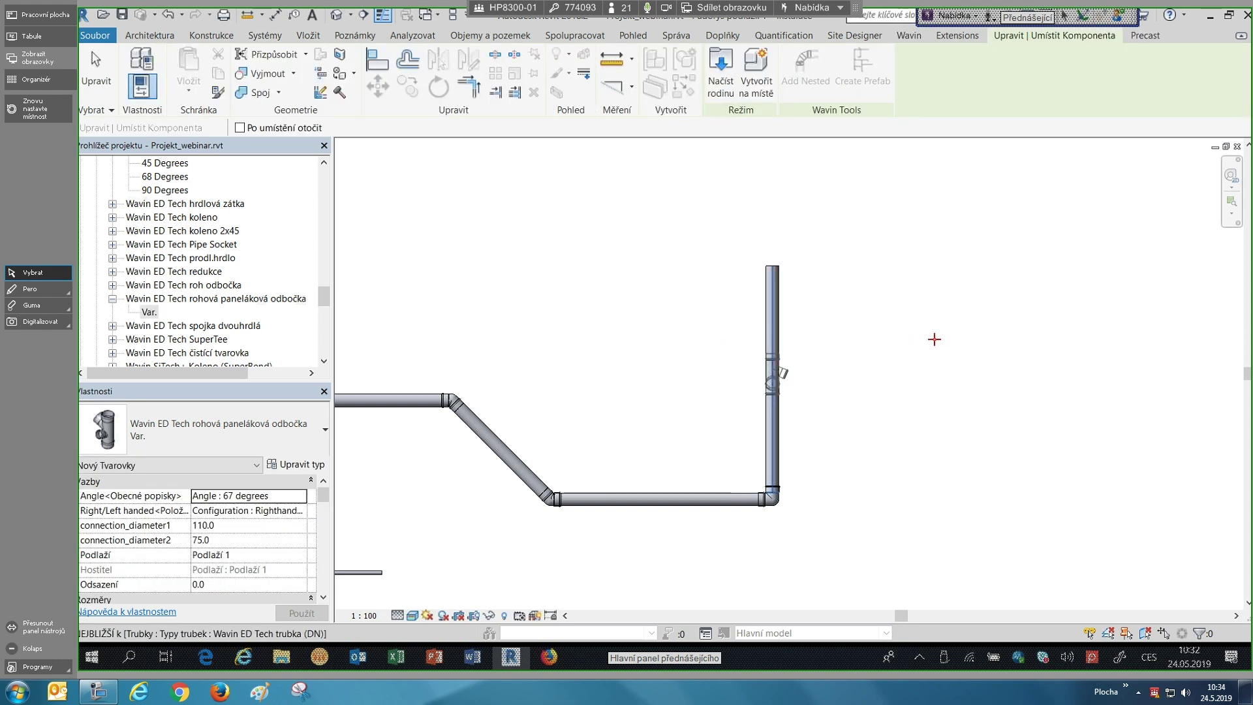
key(Escape)
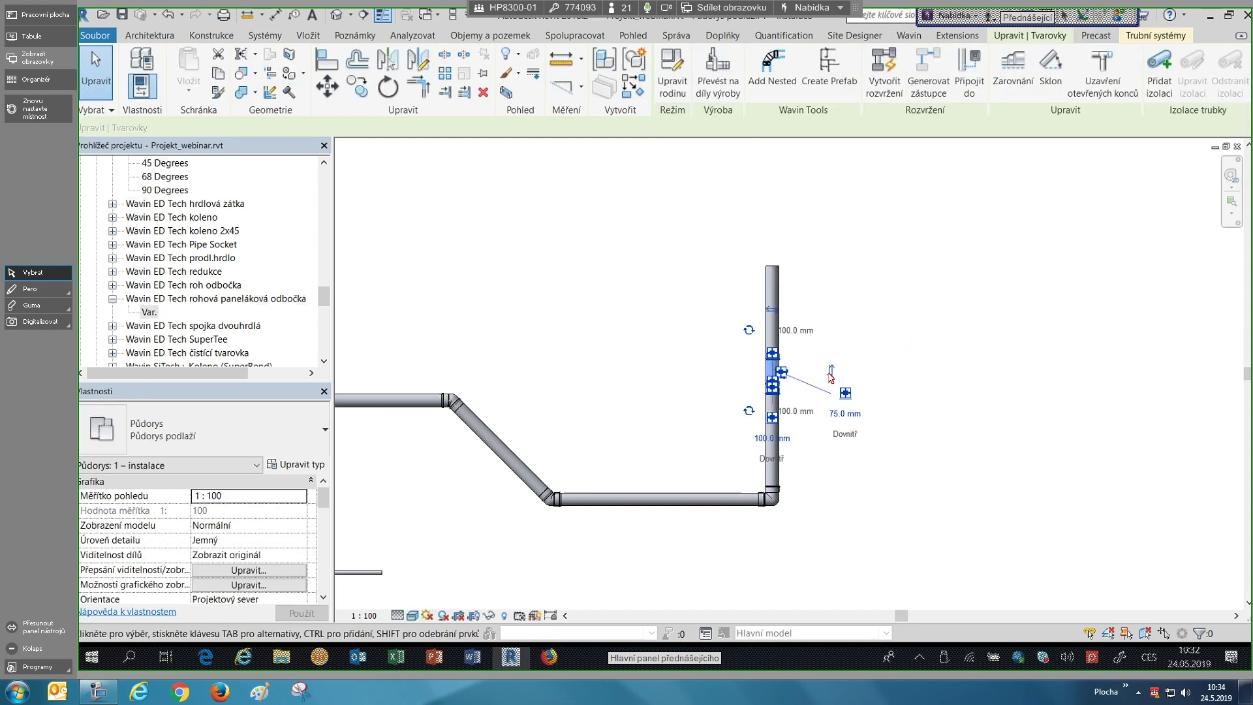
click(770, 369)
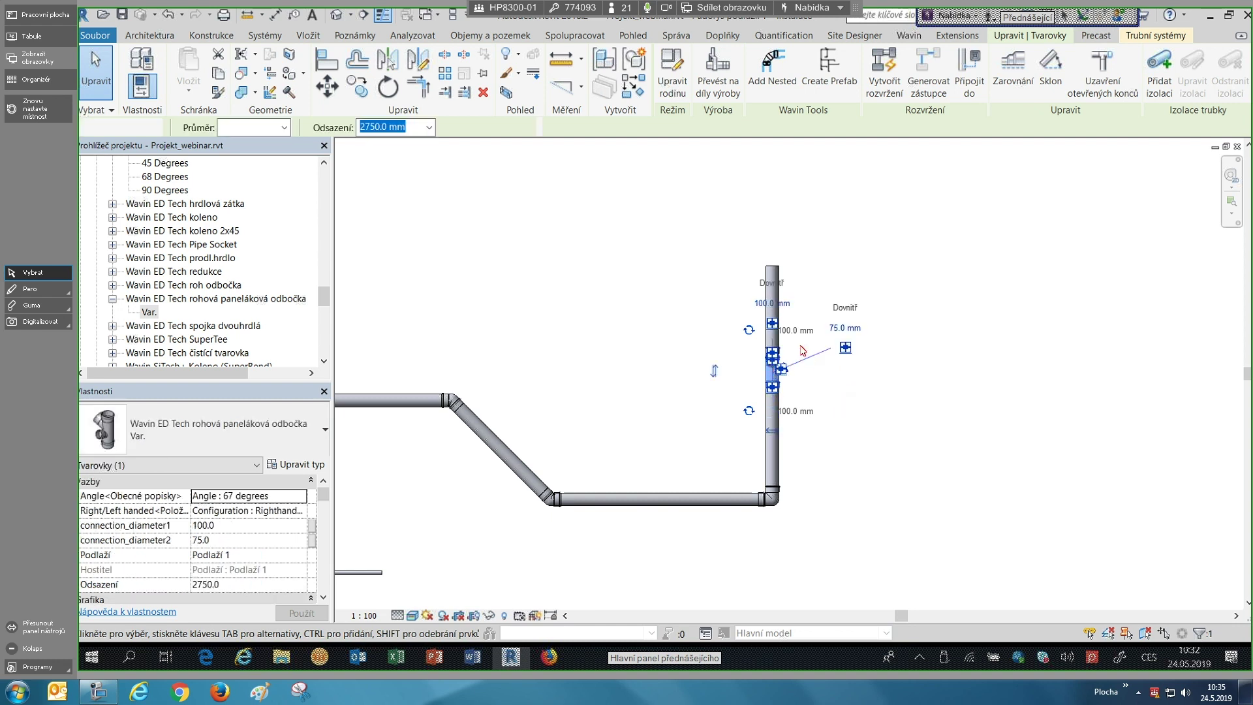
click(808, 358)
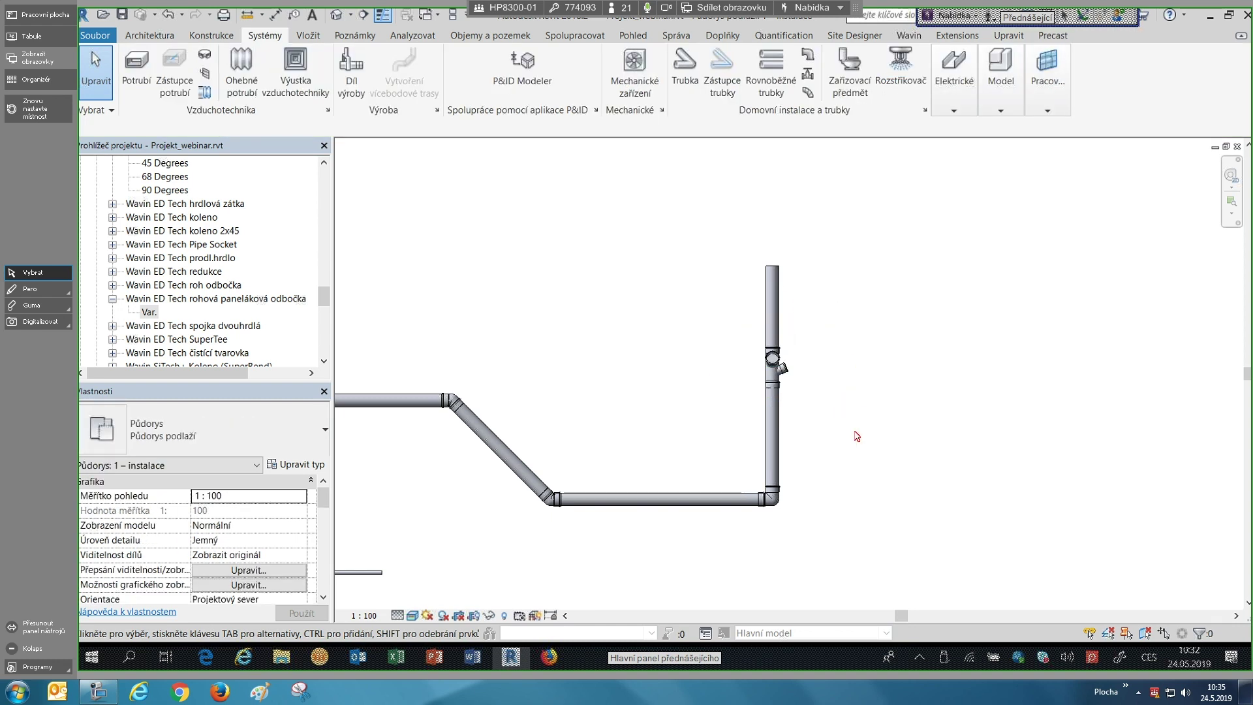
click(783, 370)
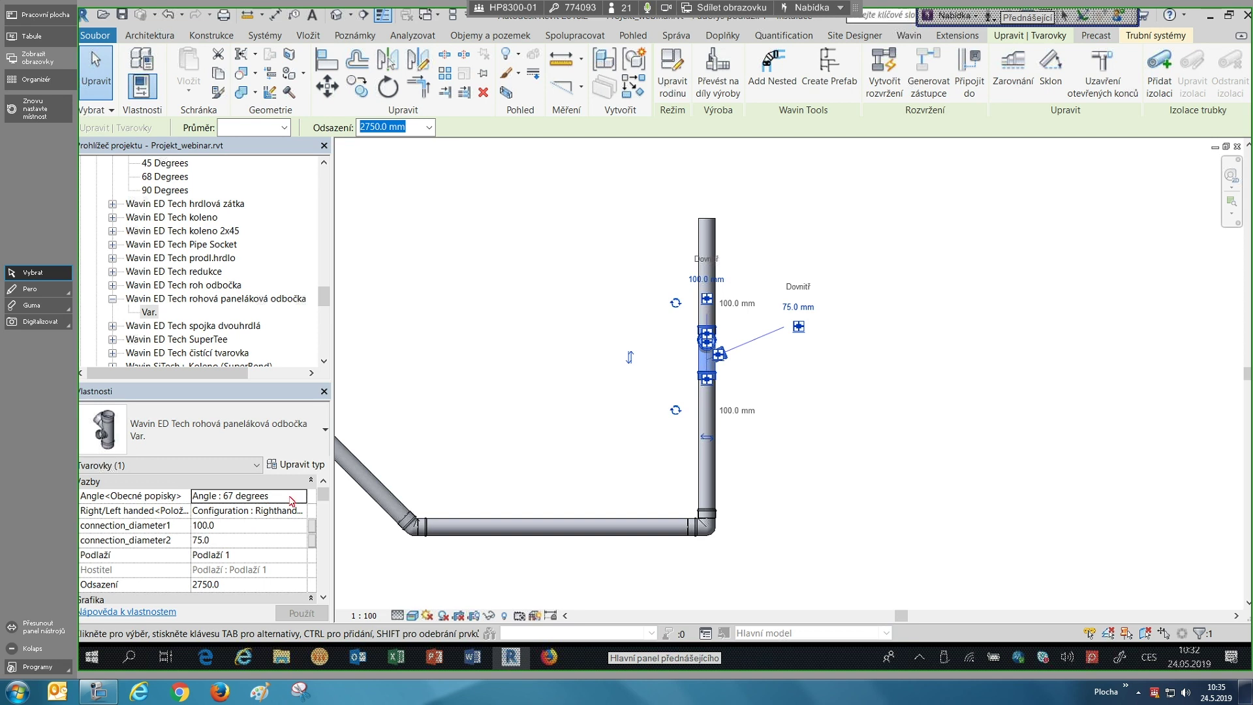
click(301, 500)
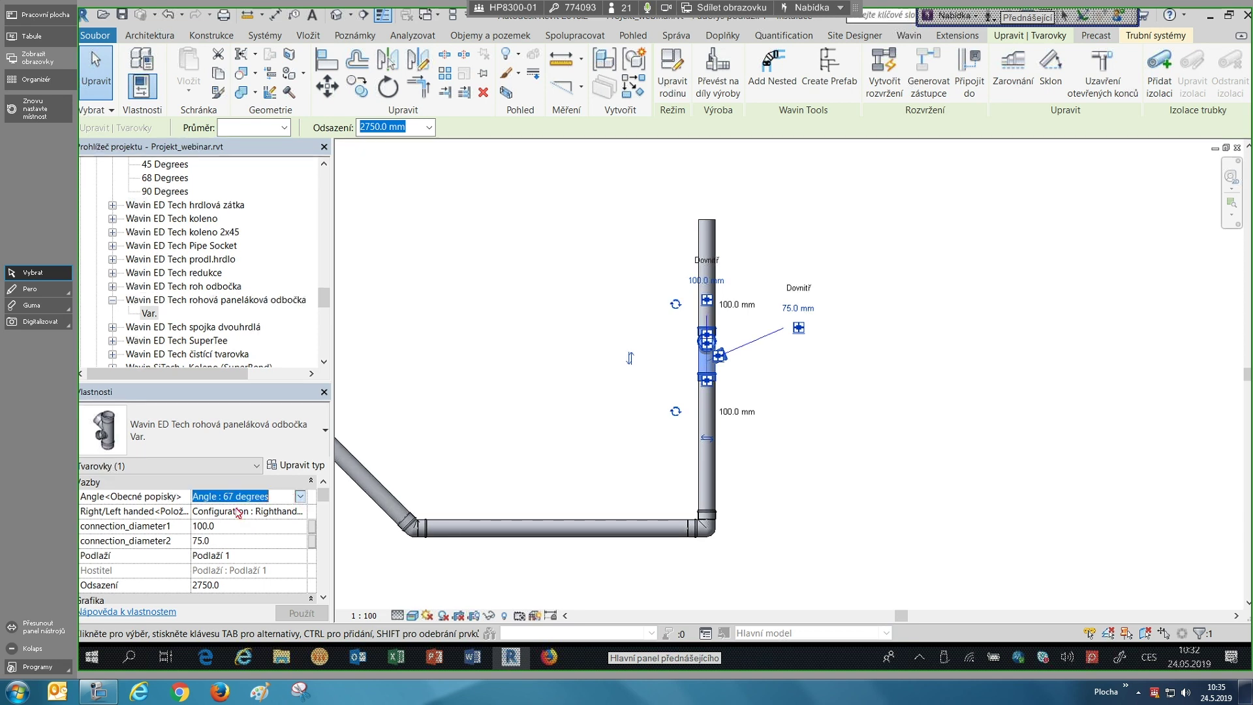
key(alt+Down)
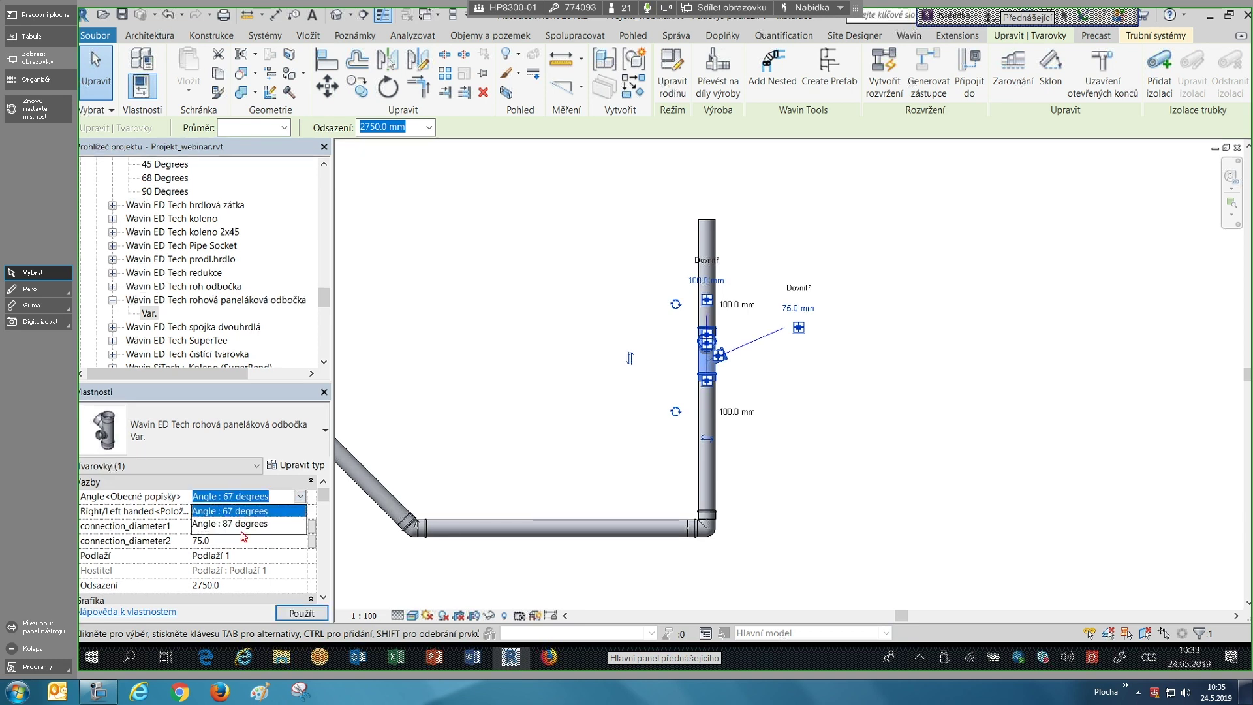
key(Escape)
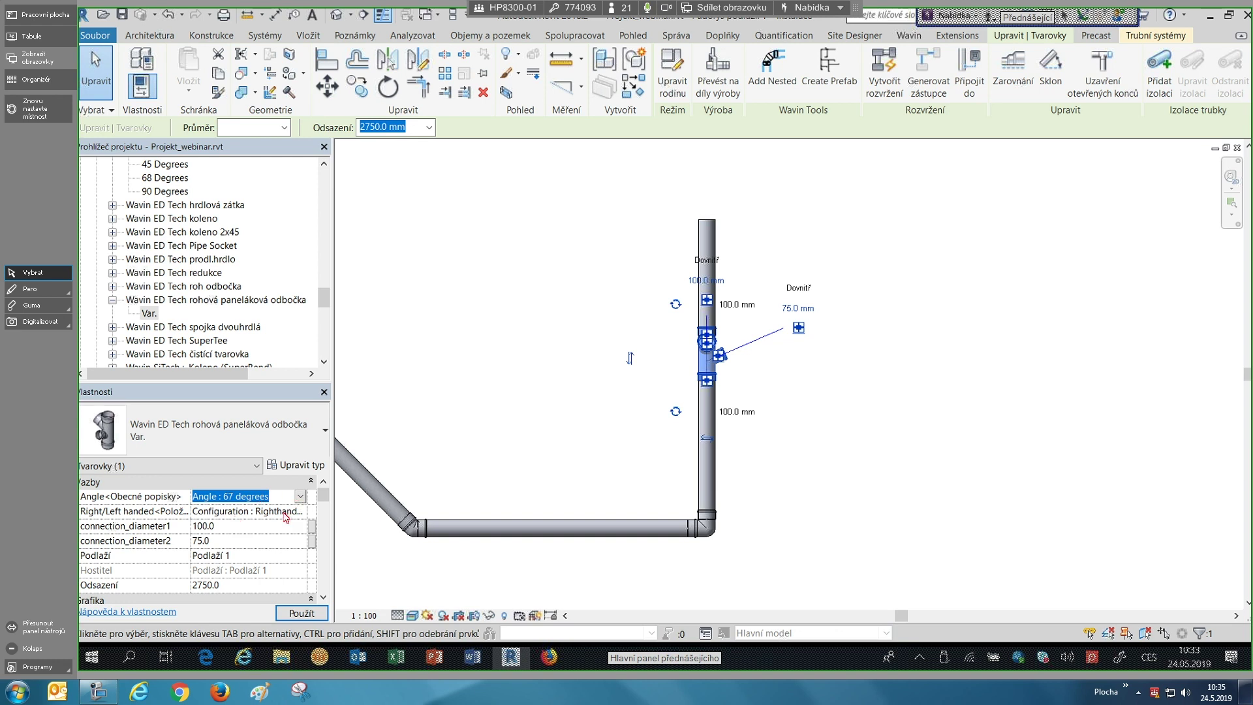
key(alt+Down)
key(Escape)
click(287, 512)
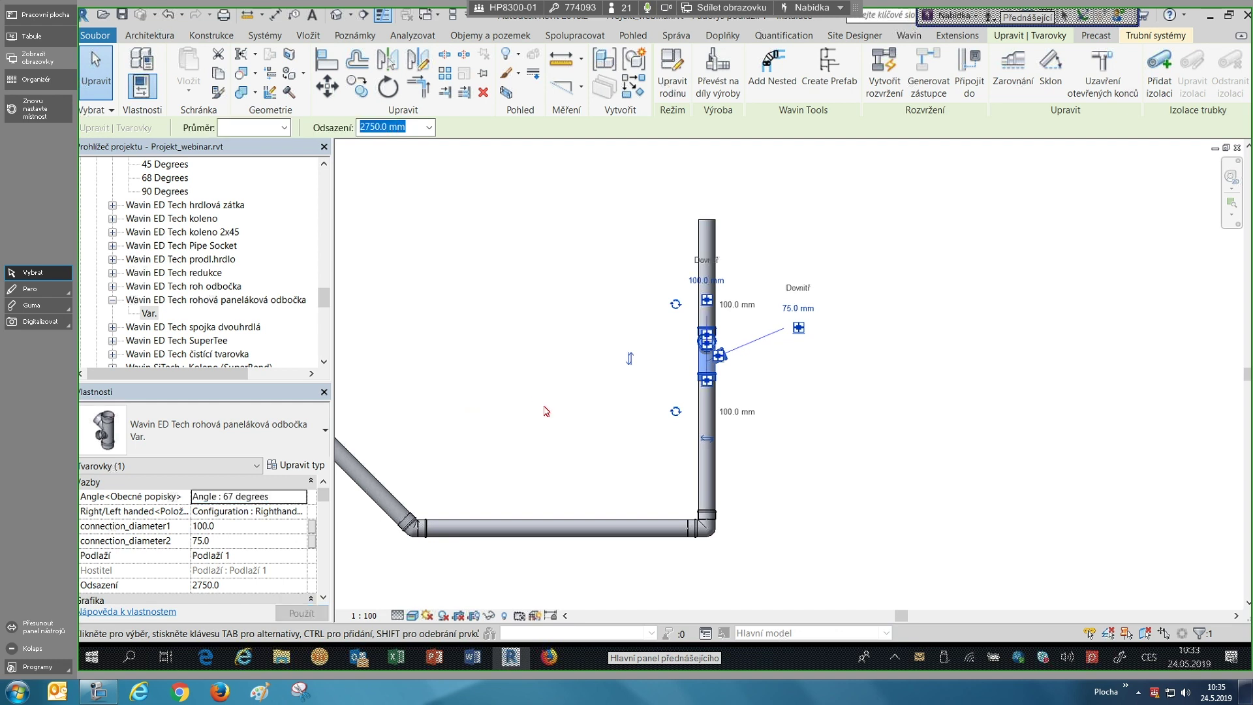
key(Escape)
click(112, 300)
scroll(511, 331, down, 1)
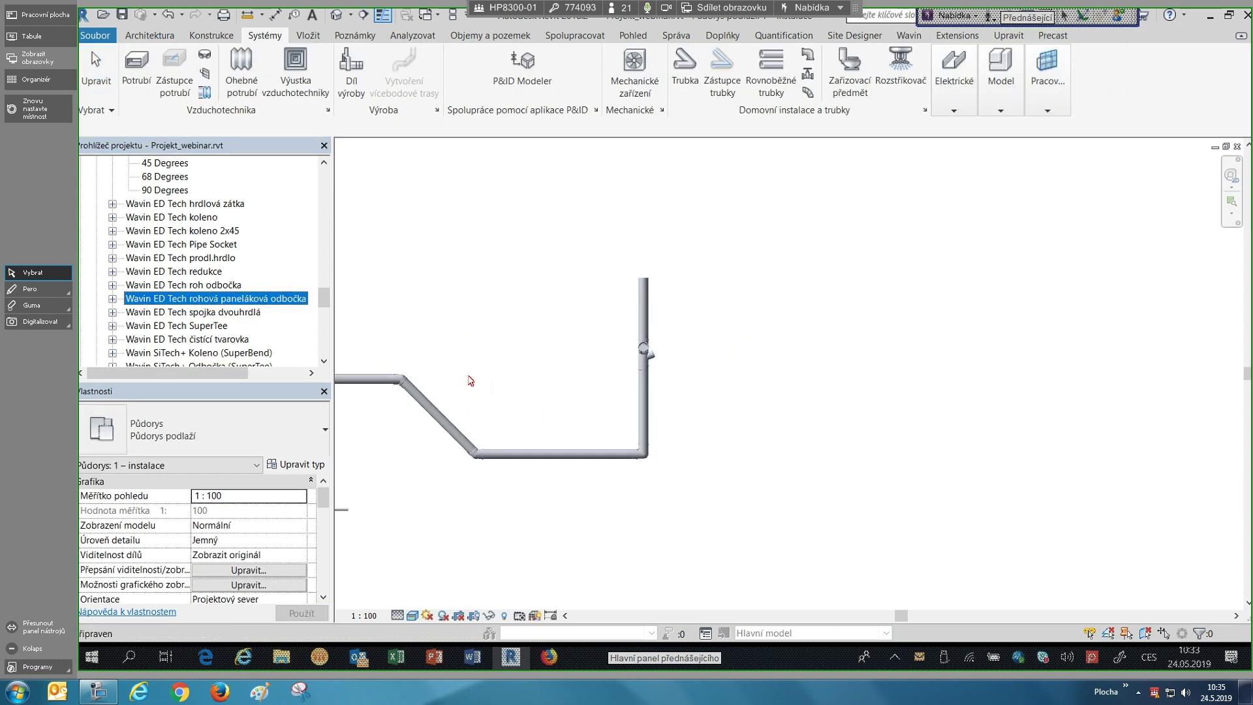
click(632, 385)
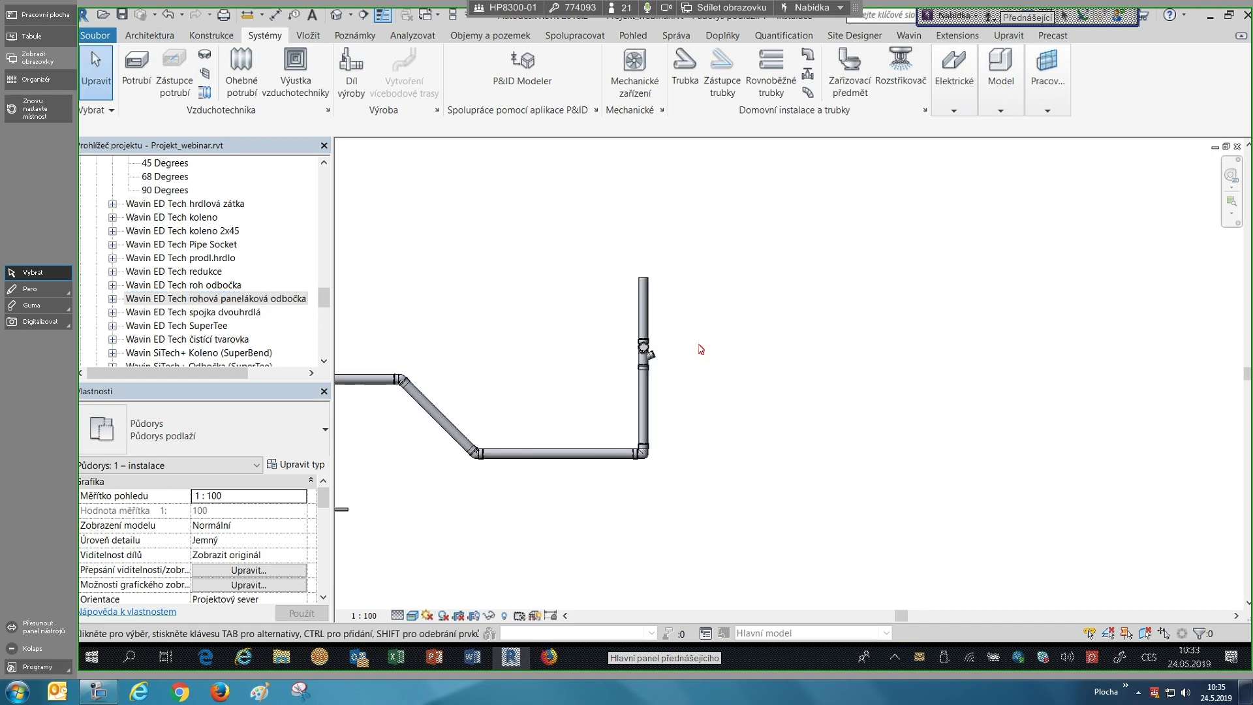
scroll(722, 356, up, 2)
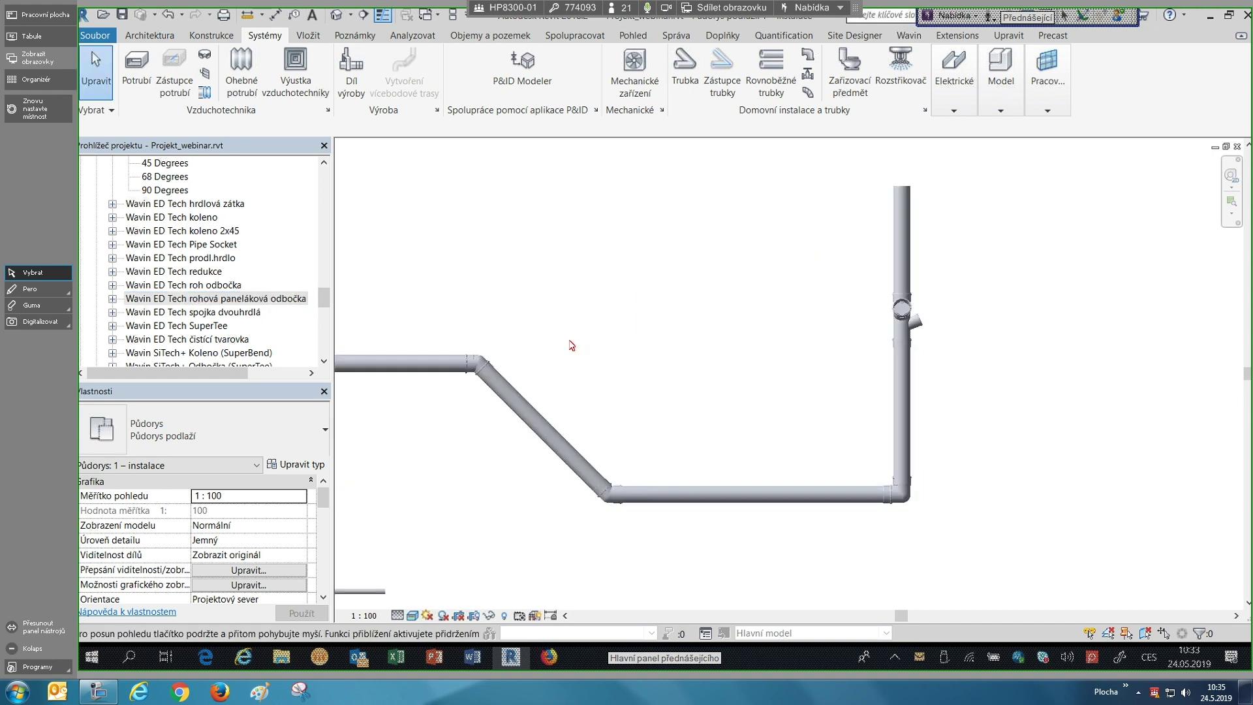
middle_drag(507, 502, 336, 481)
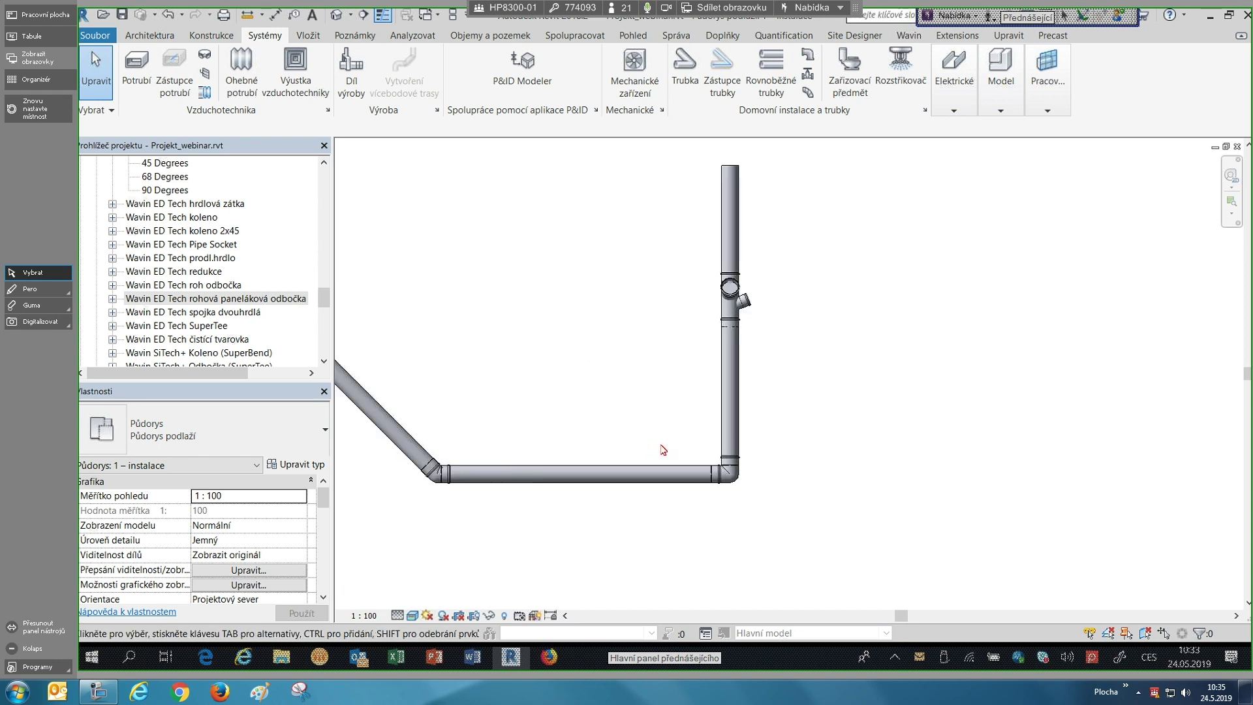
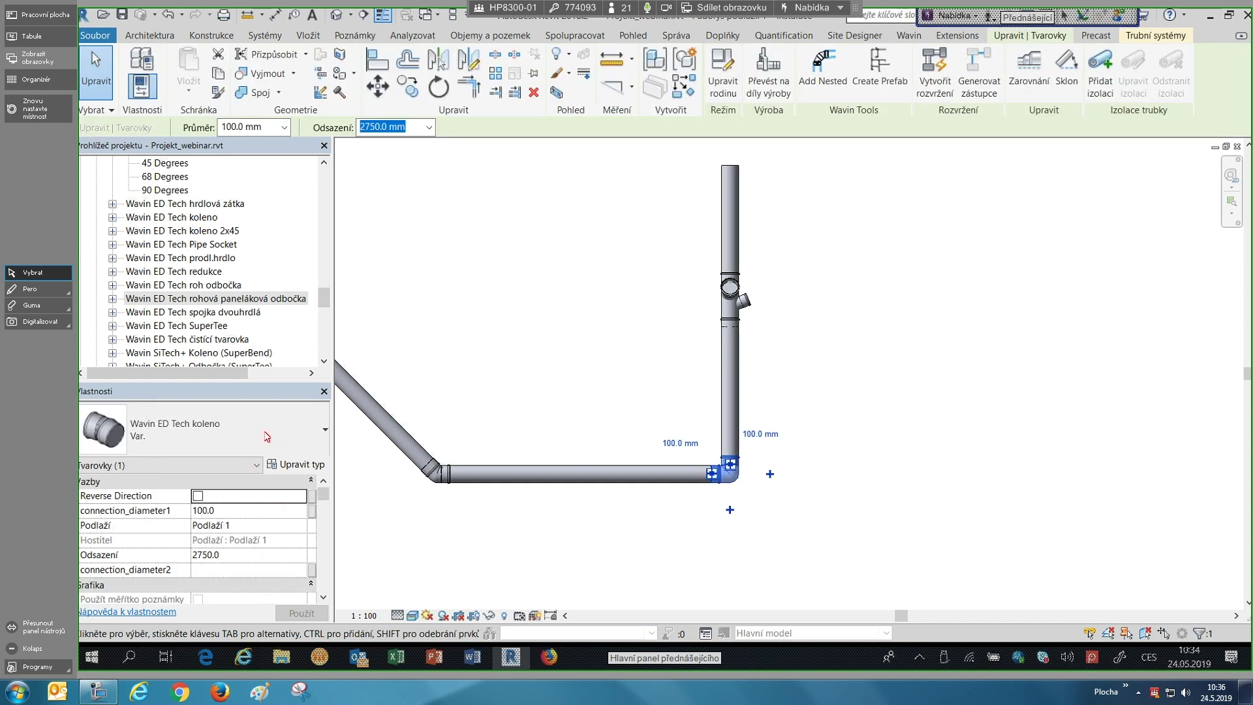
- Swap the corner elbow to Wavin ED Tech koleno 2x45 and set its Pipe Length to 300
click(265, 432)
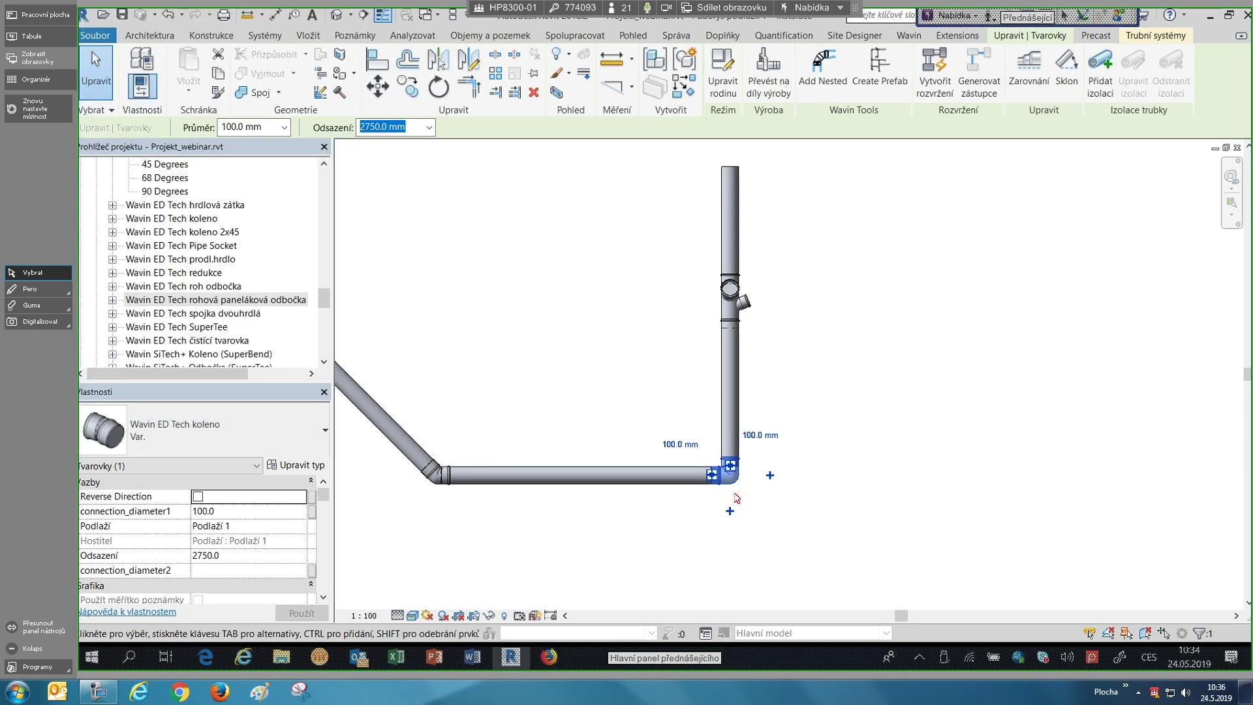
scroll(733, 485, up, 2)
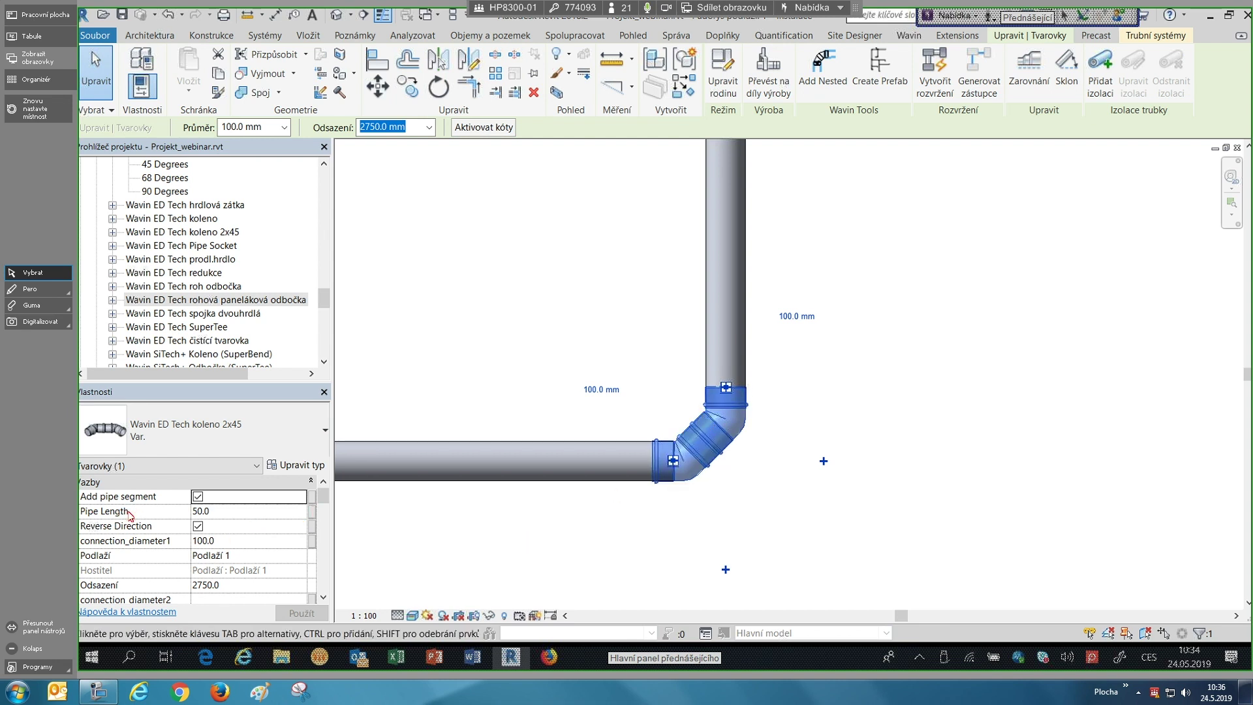
click(256, 510)
text(300)
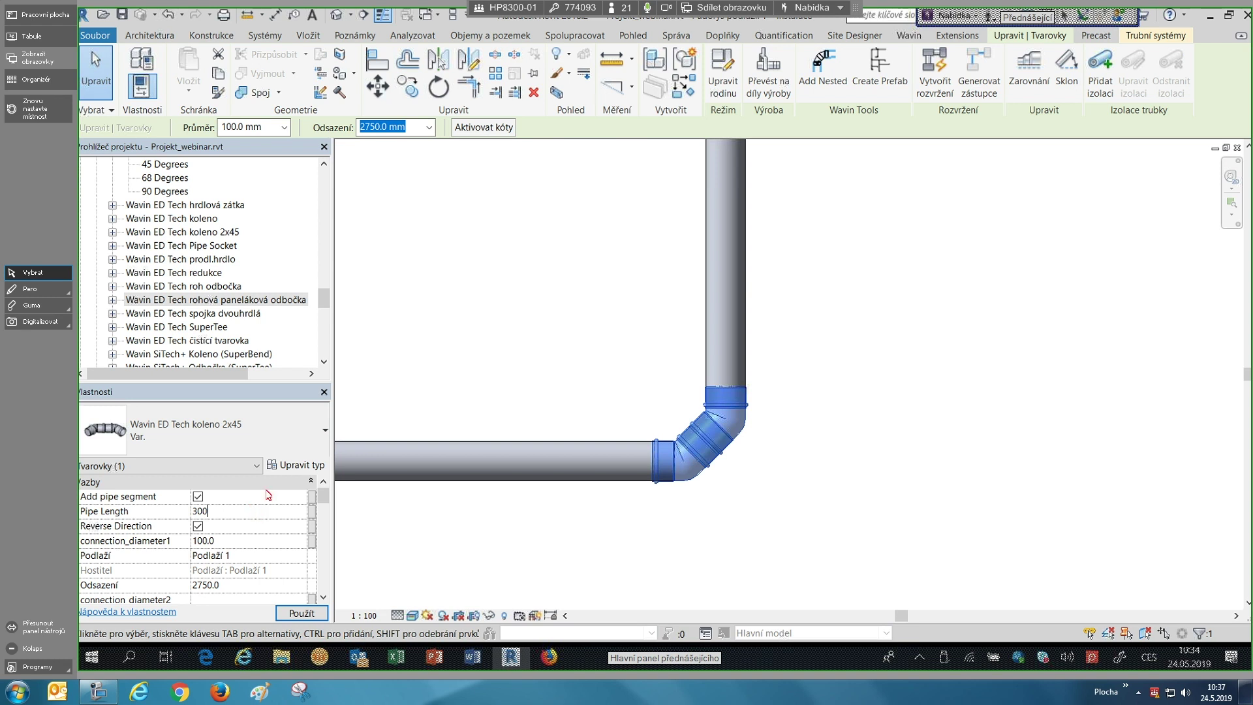
key(Return)
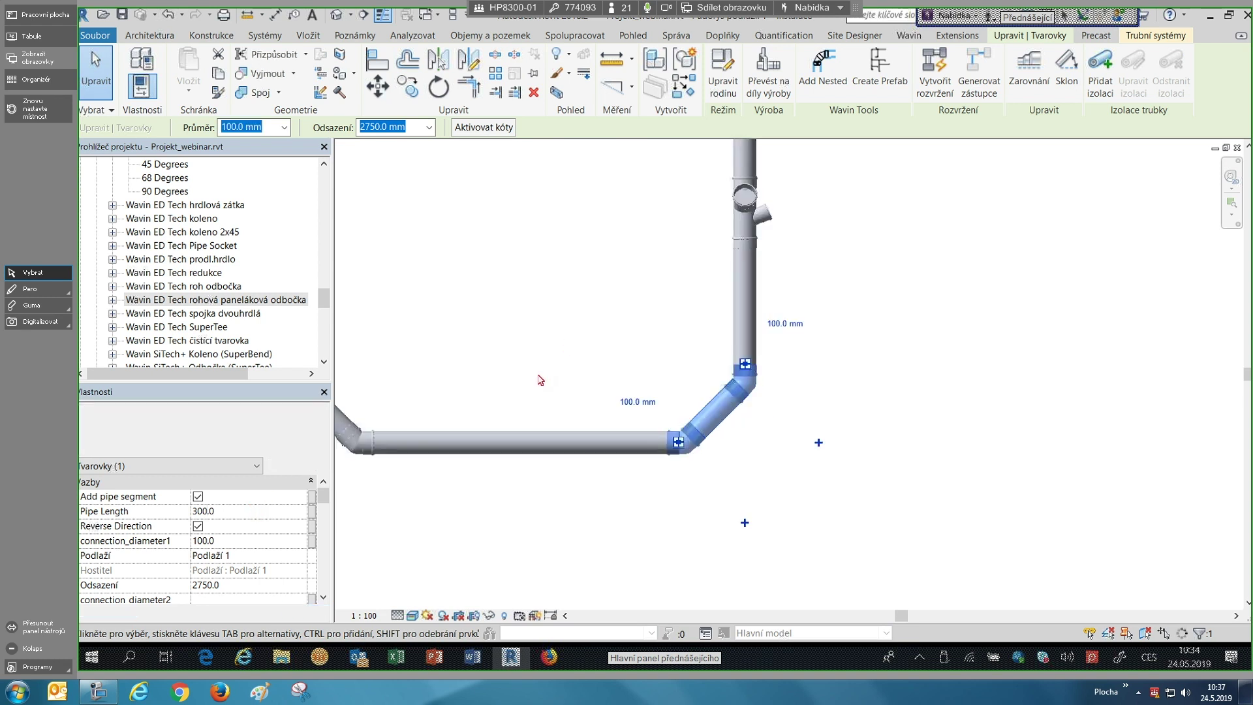
click(769, 459)
scroll(769, 459, down, 3)
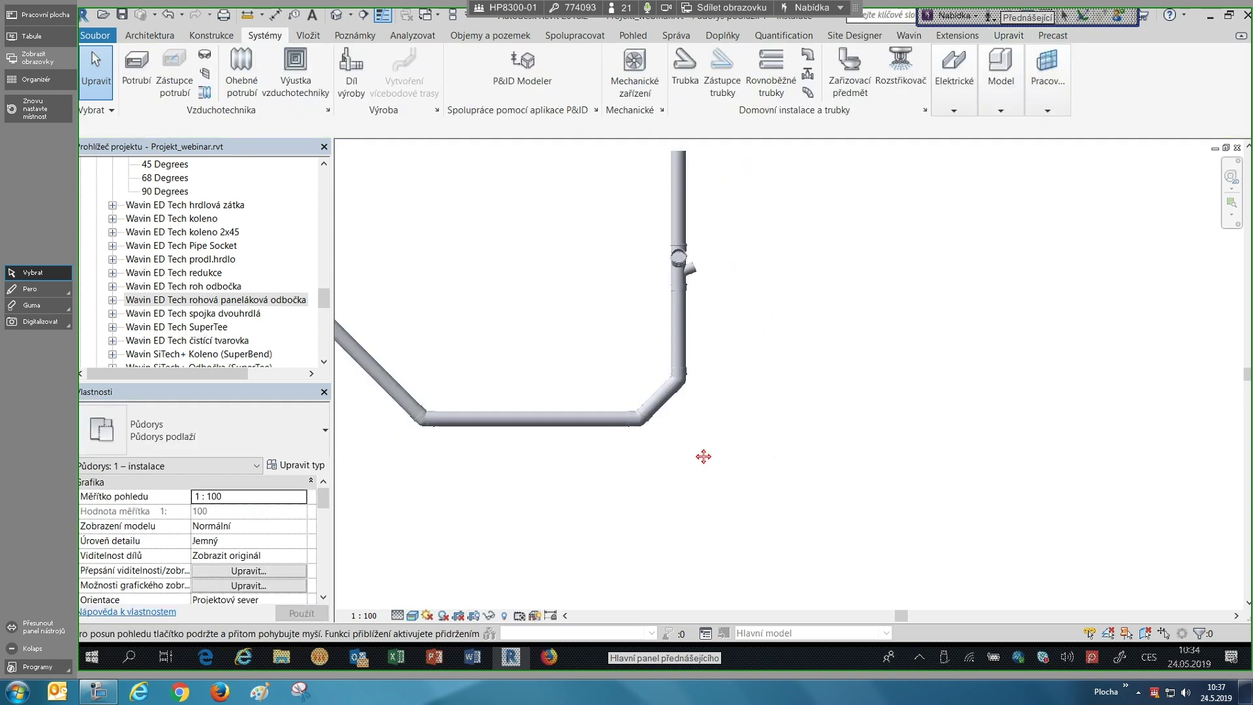
- Bring the long horizontal pipe into view and start Split Element from the Upravit tab
middle_drag(697, 423, 686, 401)
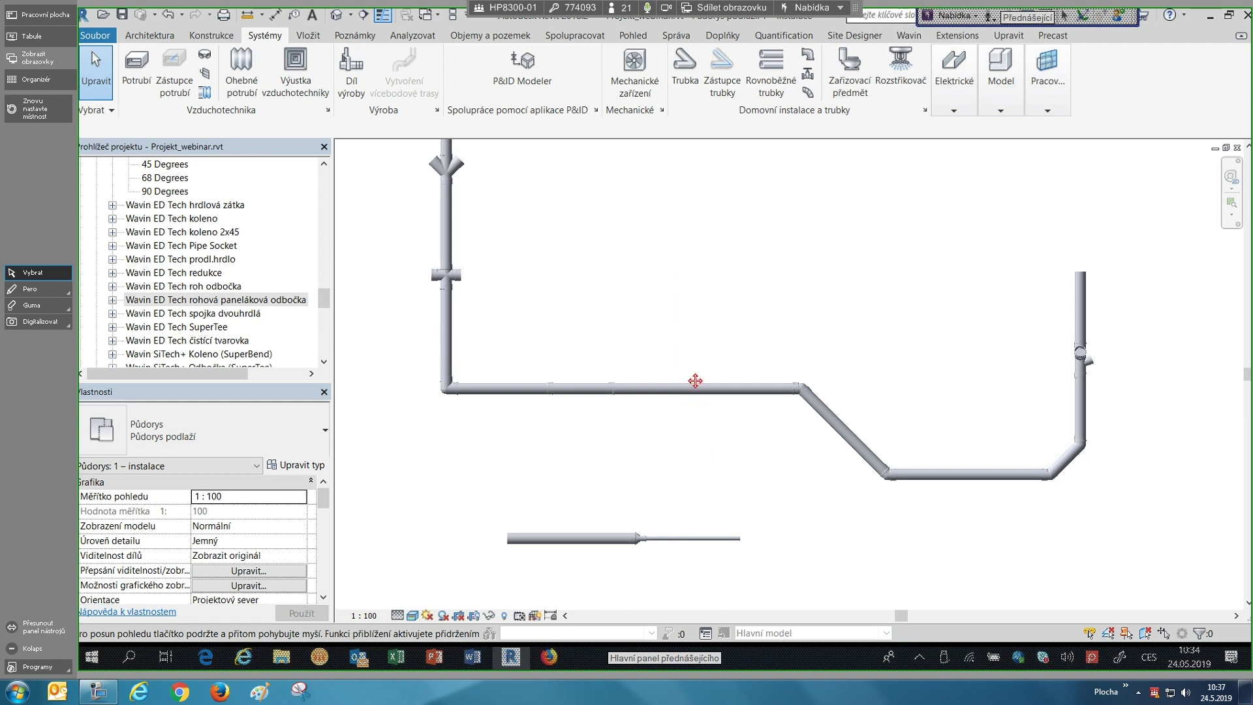
scroll(694, 375, up, 2)
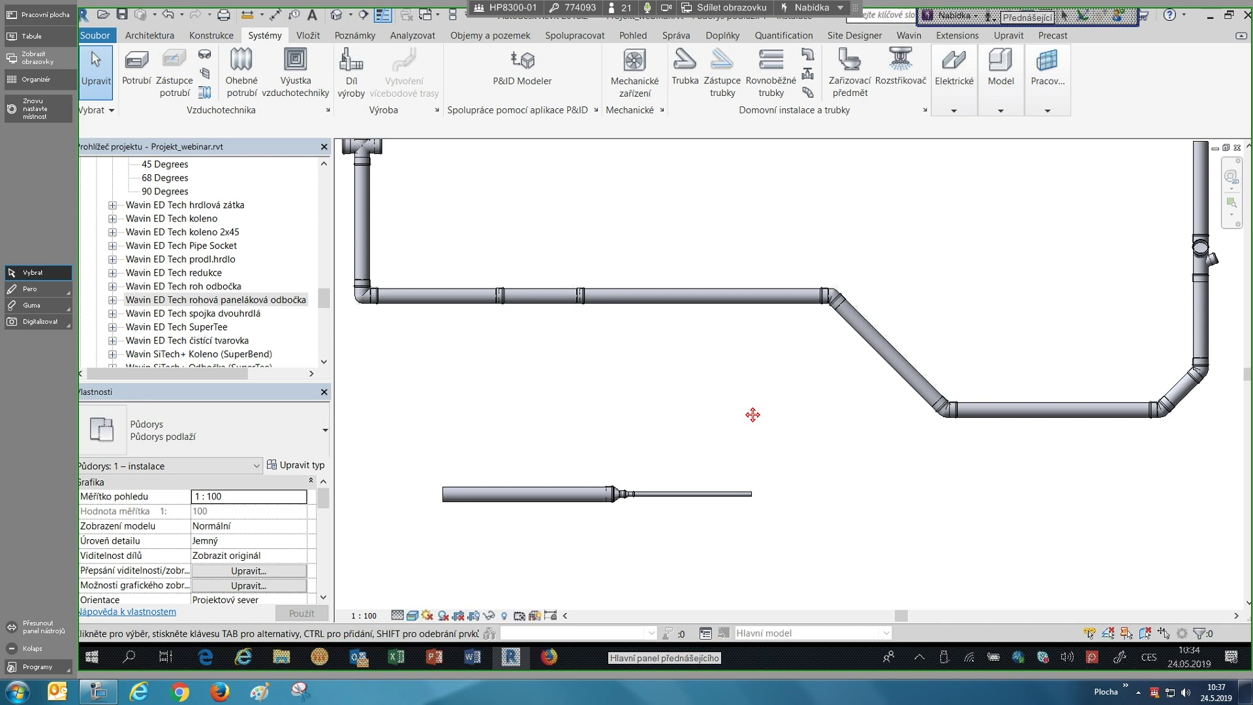
scroll(751, 360, up, 1)
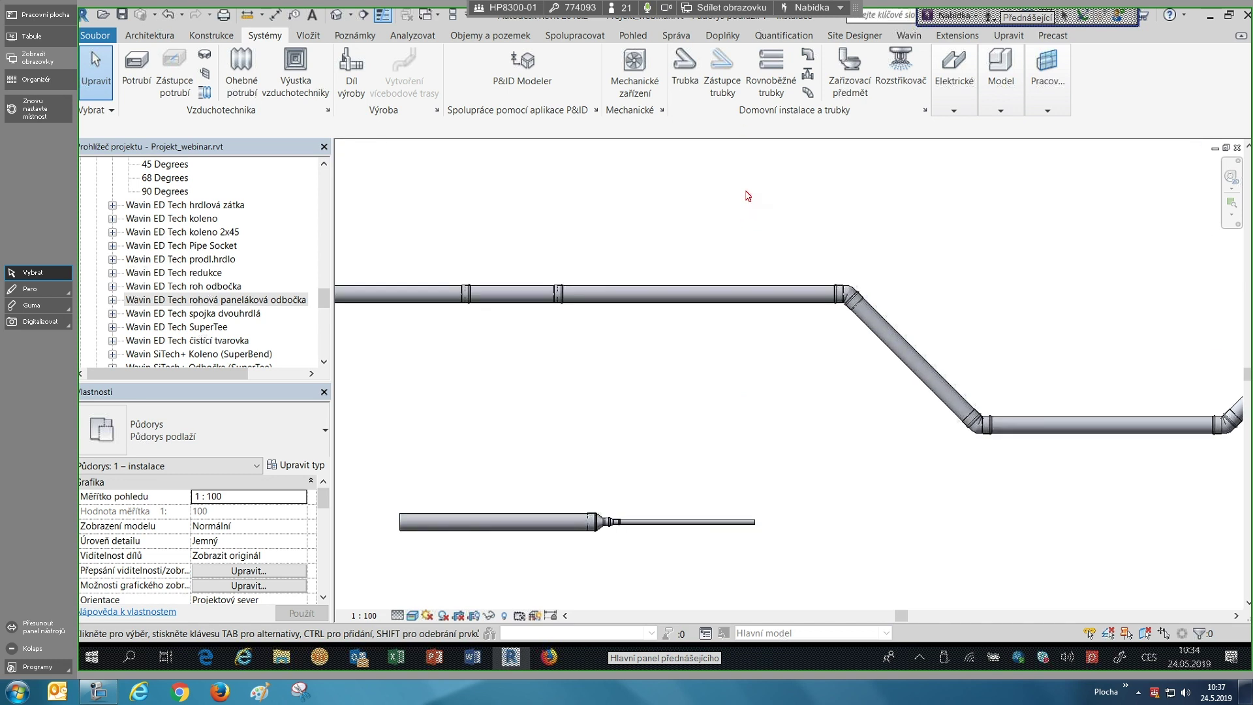
middle_drag(748, 196, 738, 203)
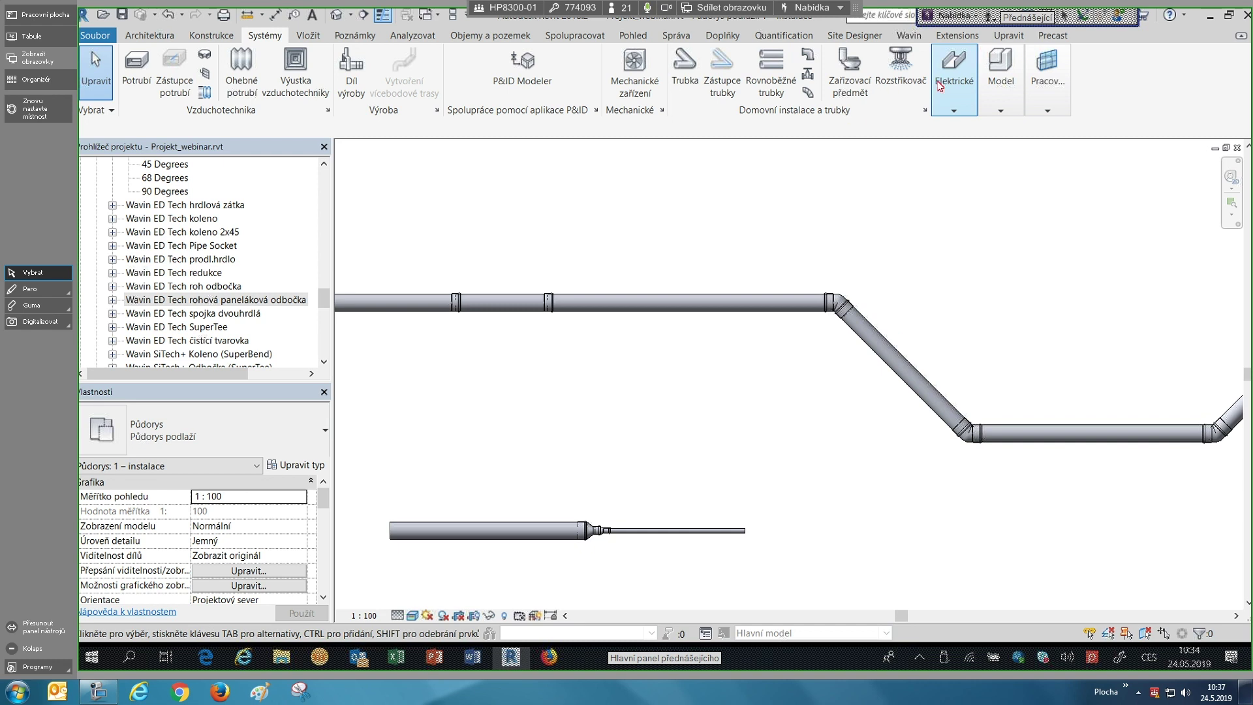
click(1008, 36)
click(494, 56)
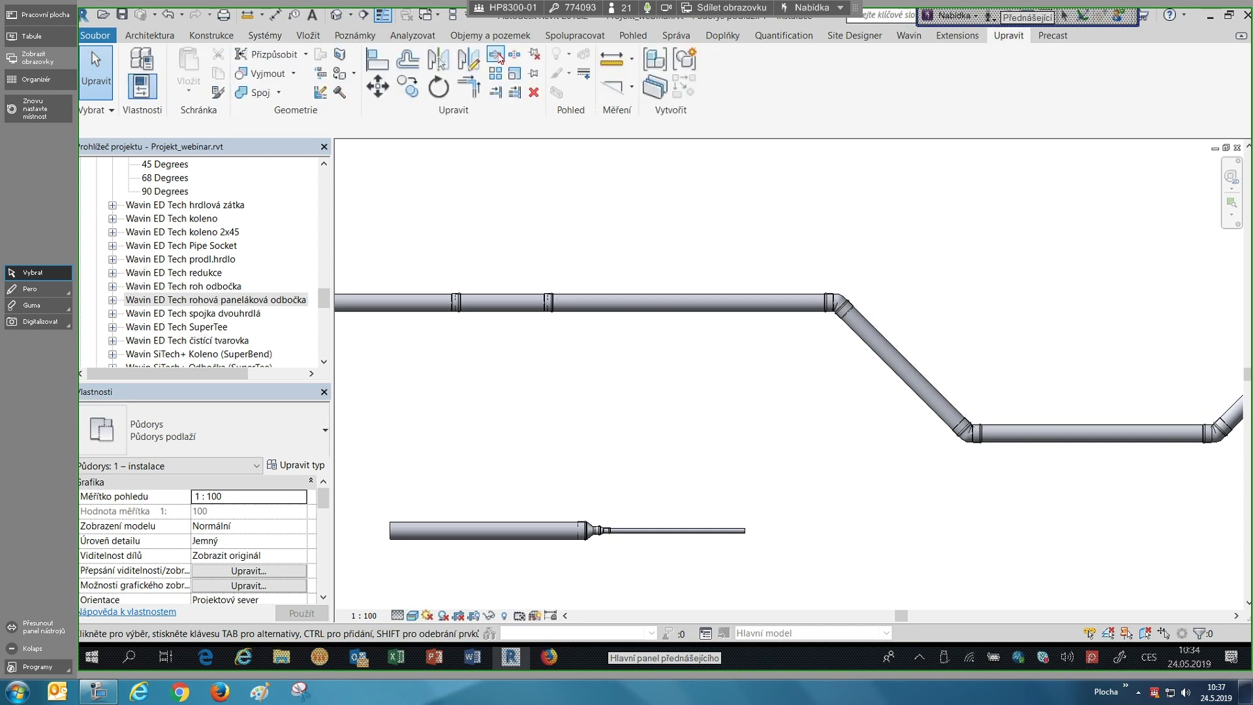
- Split the horizontal pipe and change the inserted coupling to Wavin ED Tech čistící tvarovka
click(693, 300)
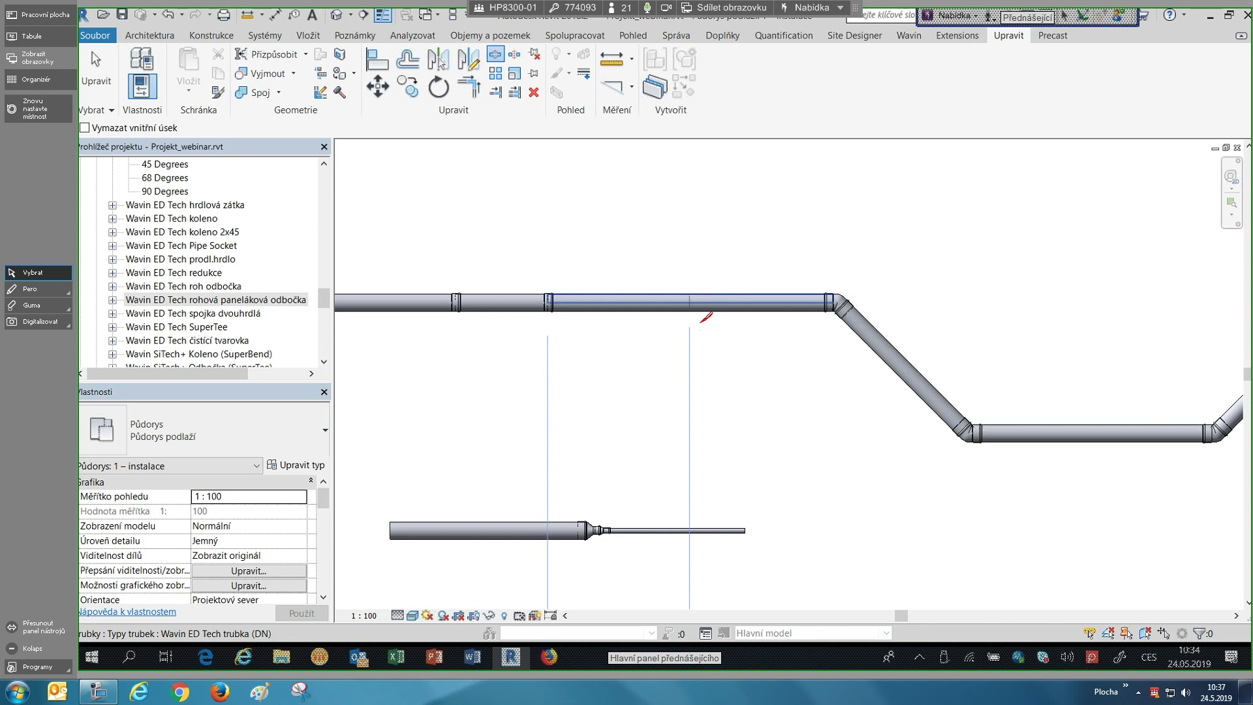
key(Escape)
click(695, 306)
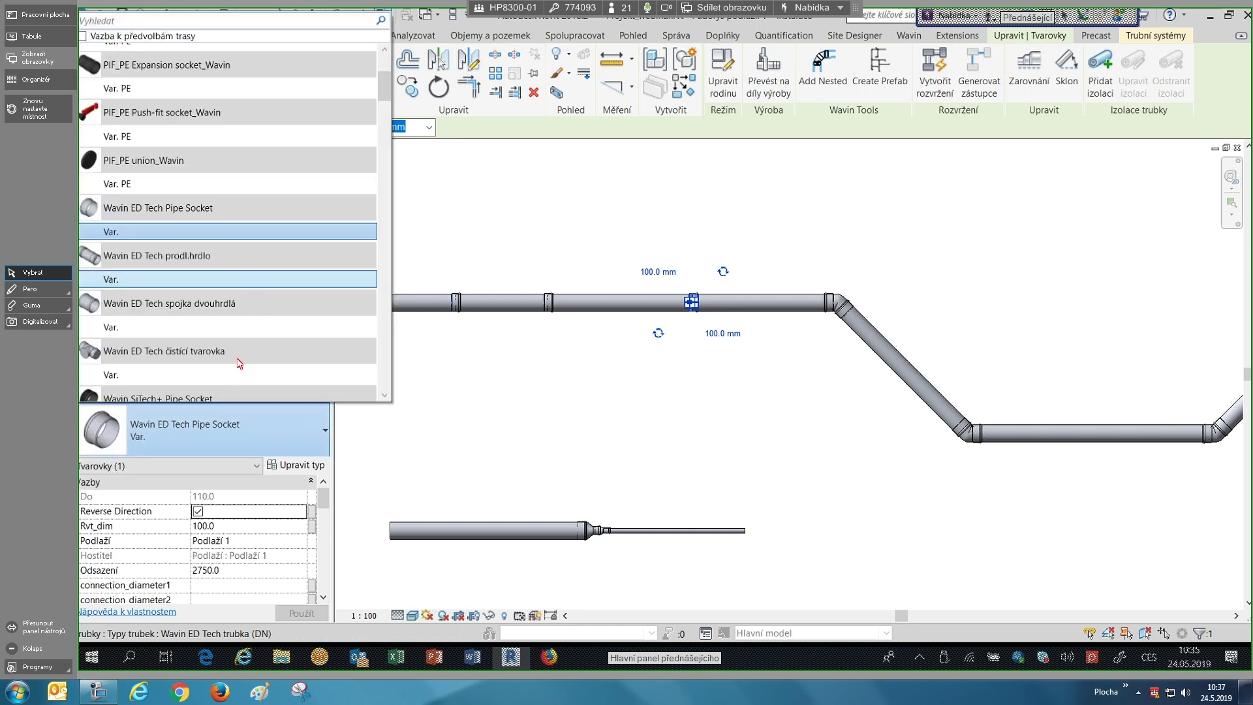
click(145, 453)
click(189, 431)
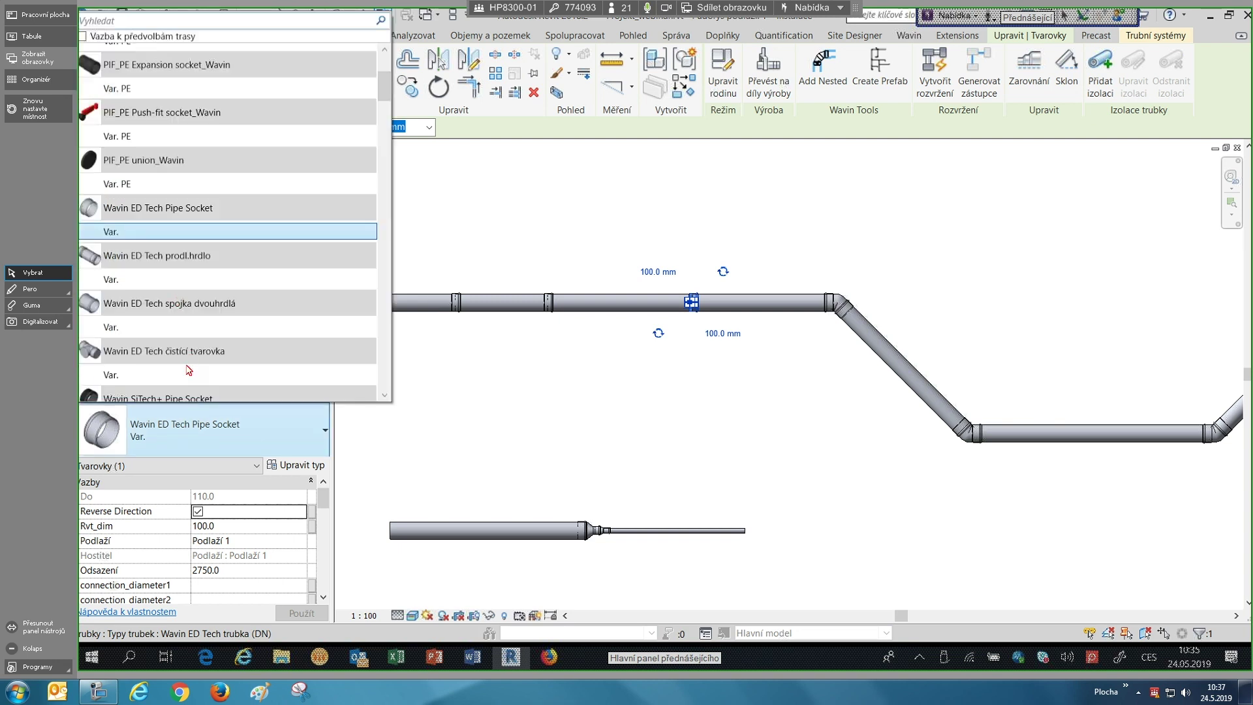
click(688, 326)
- Rotate the cleanout so its branch points down, and set the plan to Medium detail
scroll(689, 325, up, 1)
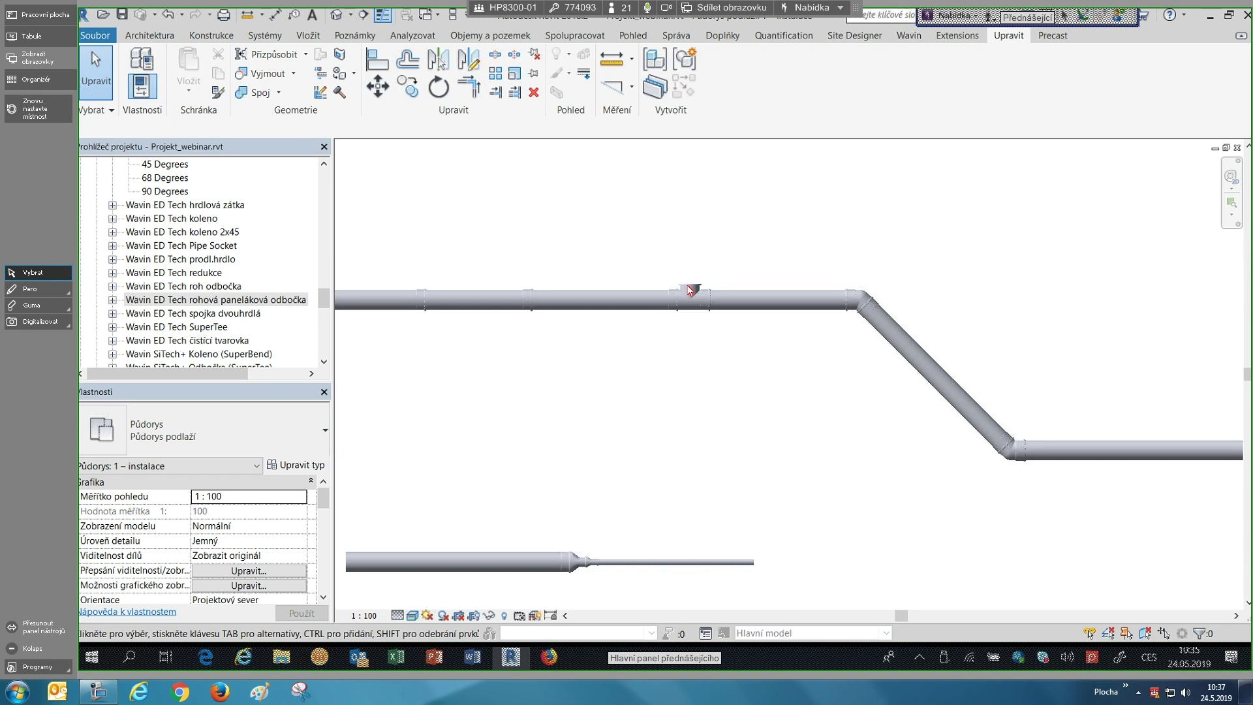
scroll(685, 291, up, 2)
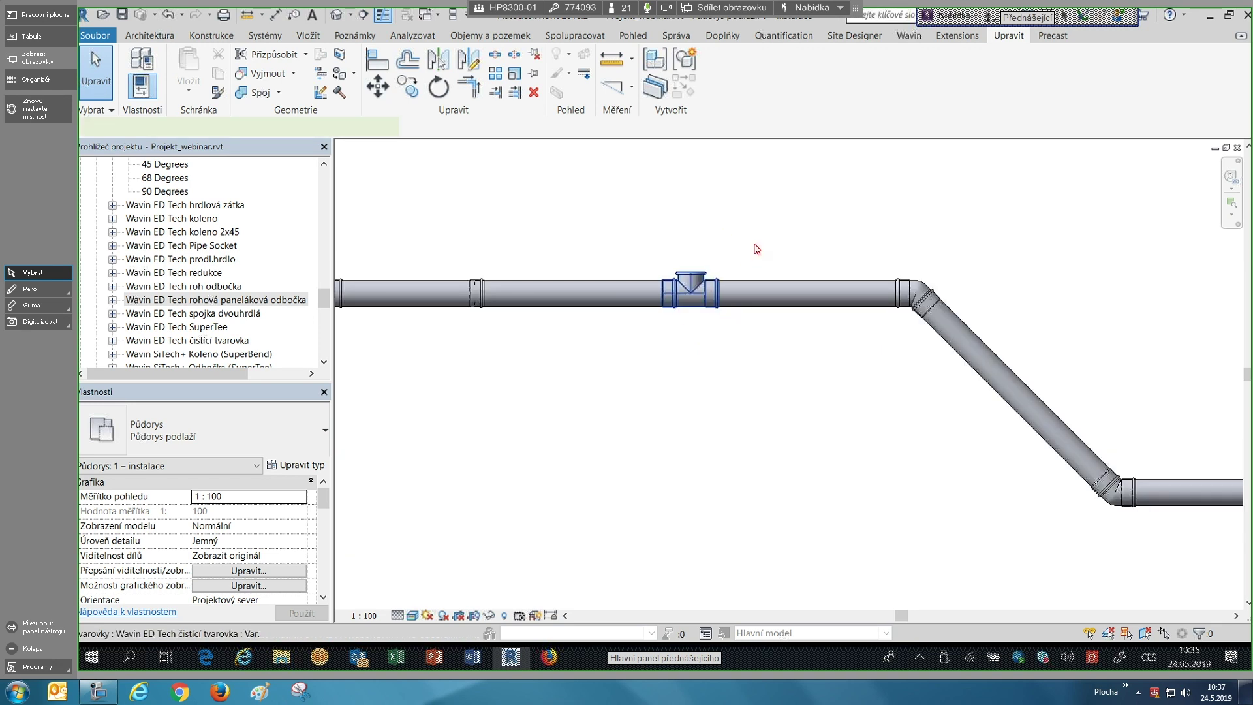
click(691, 290)
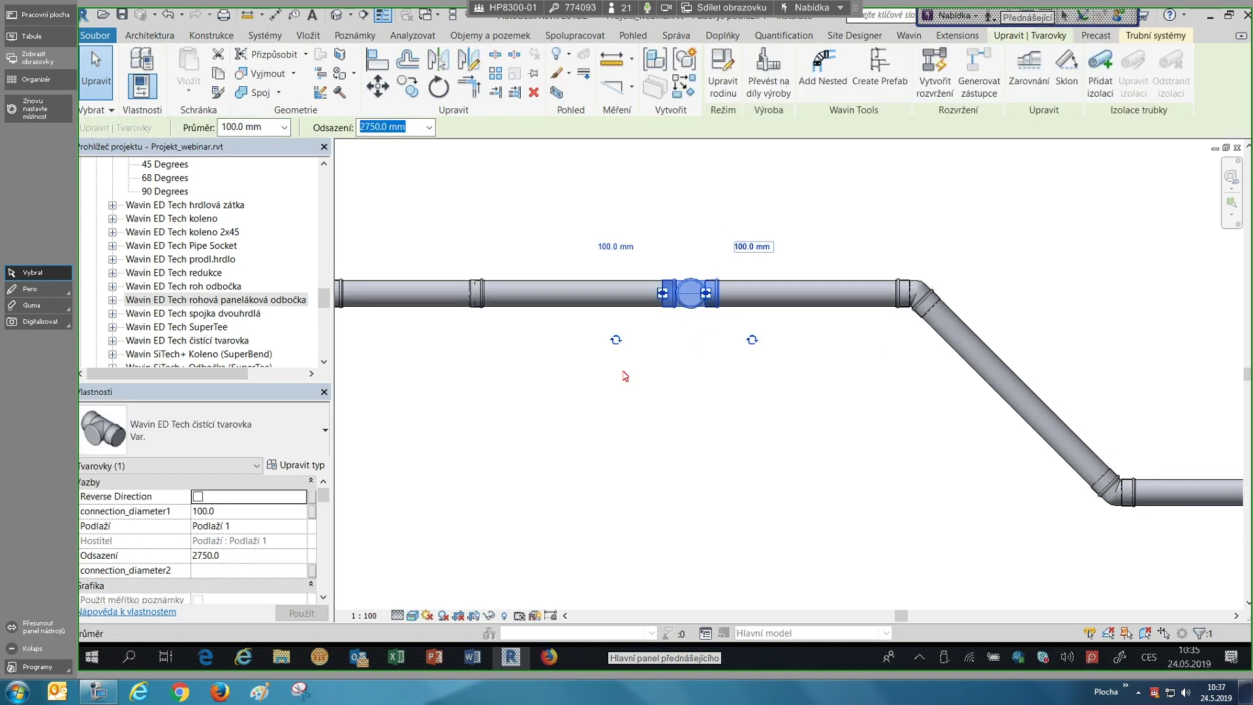
click(752, 341)
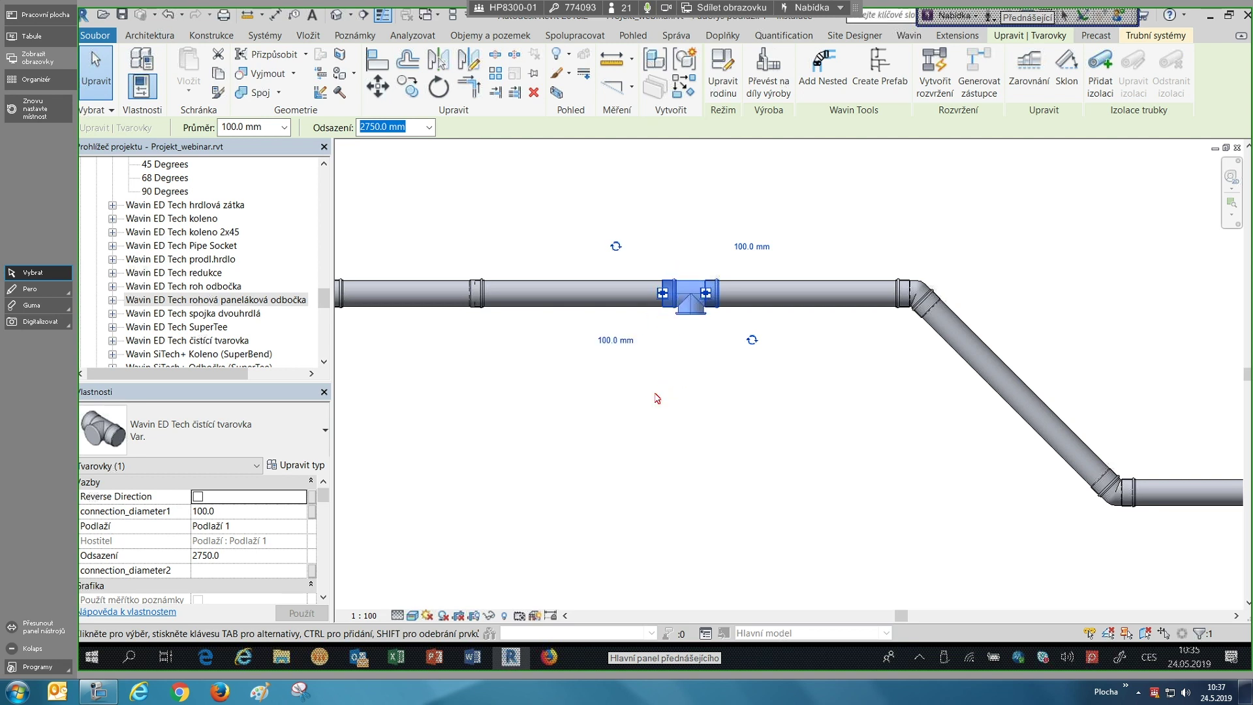
click(556, 529)
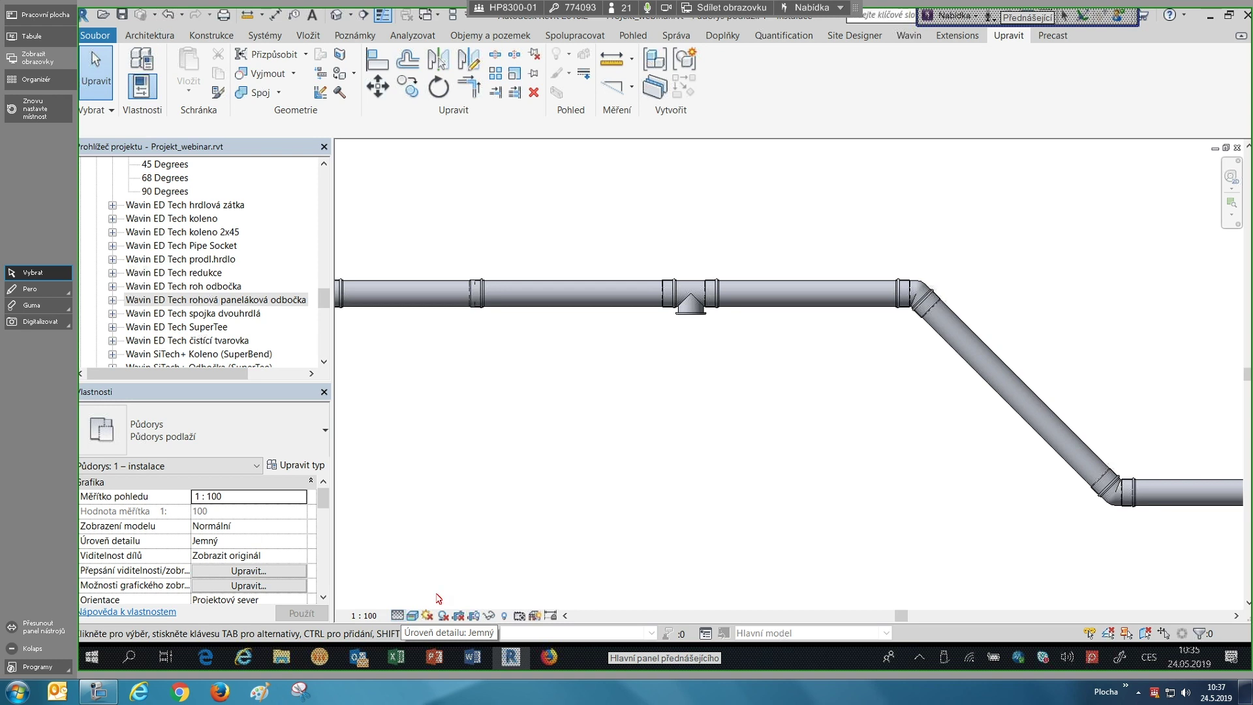
key(d)
key(m)
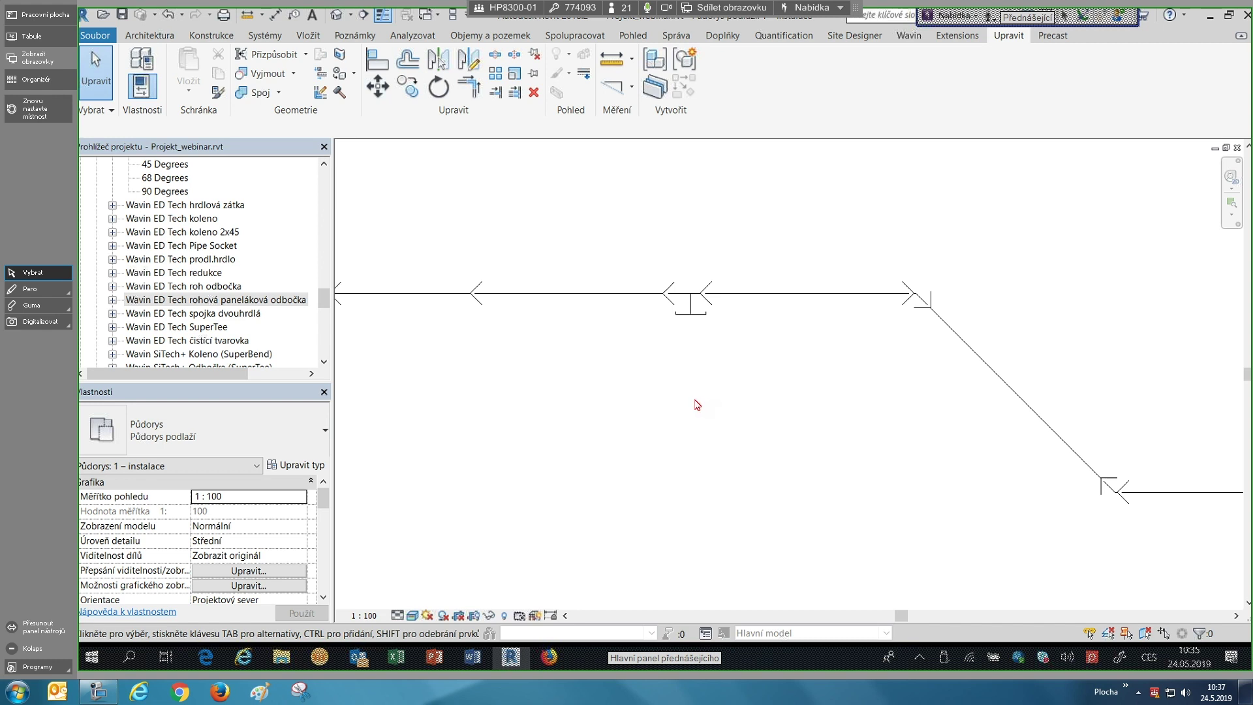
scroll(679, 409, down, 2)
- Set Fine detail and replace the cleanout with a Wavin ED Tech prodl.hrdlo socket
click(415, 600)
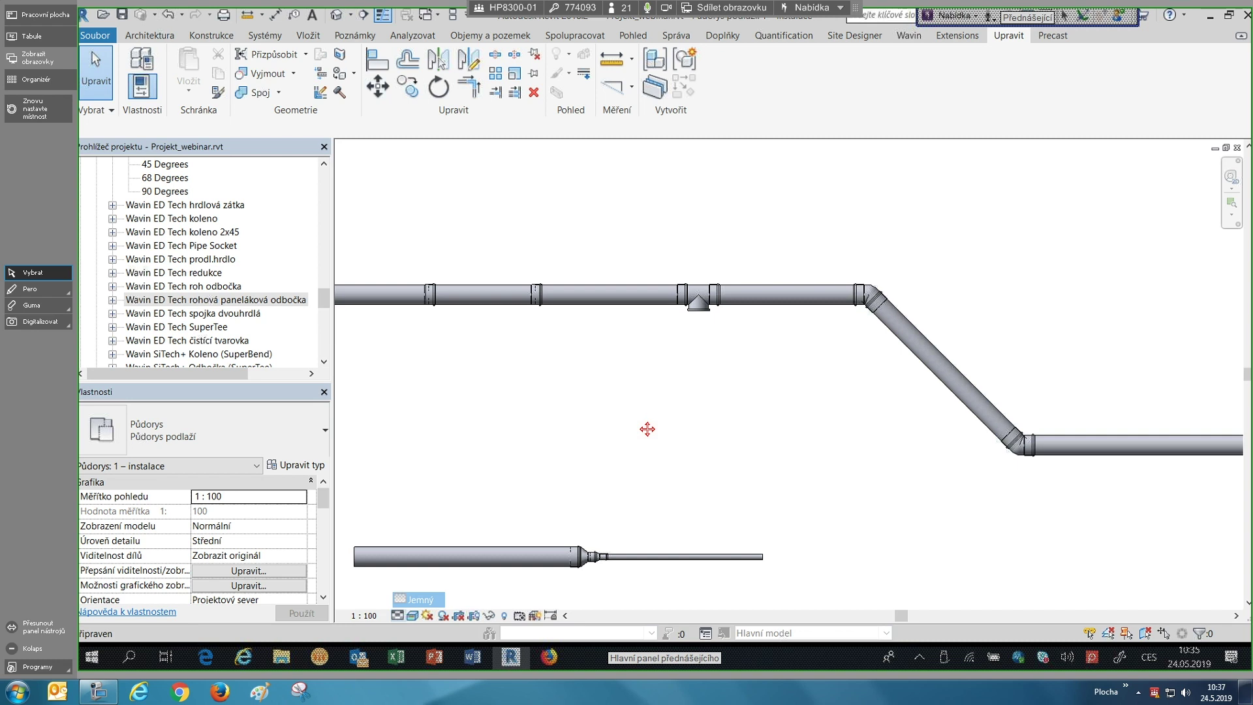
scroll(624, 349, down, 2)
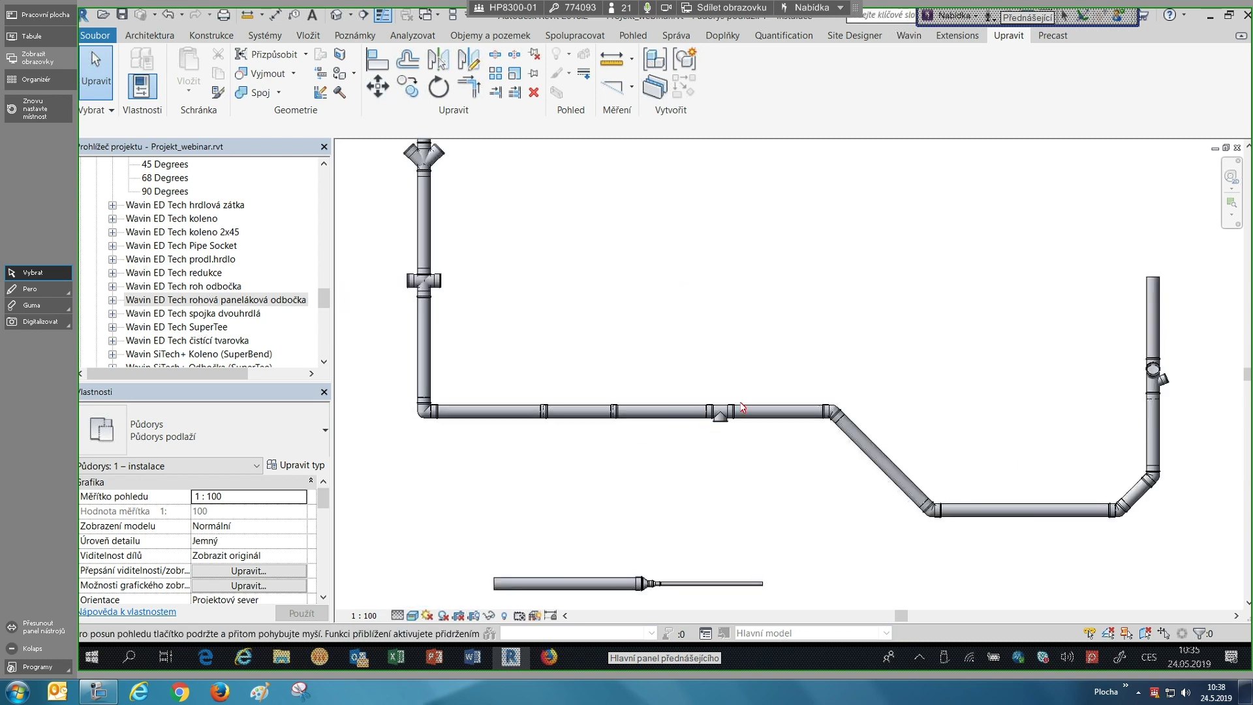
scroll(742, 408, up, 1)
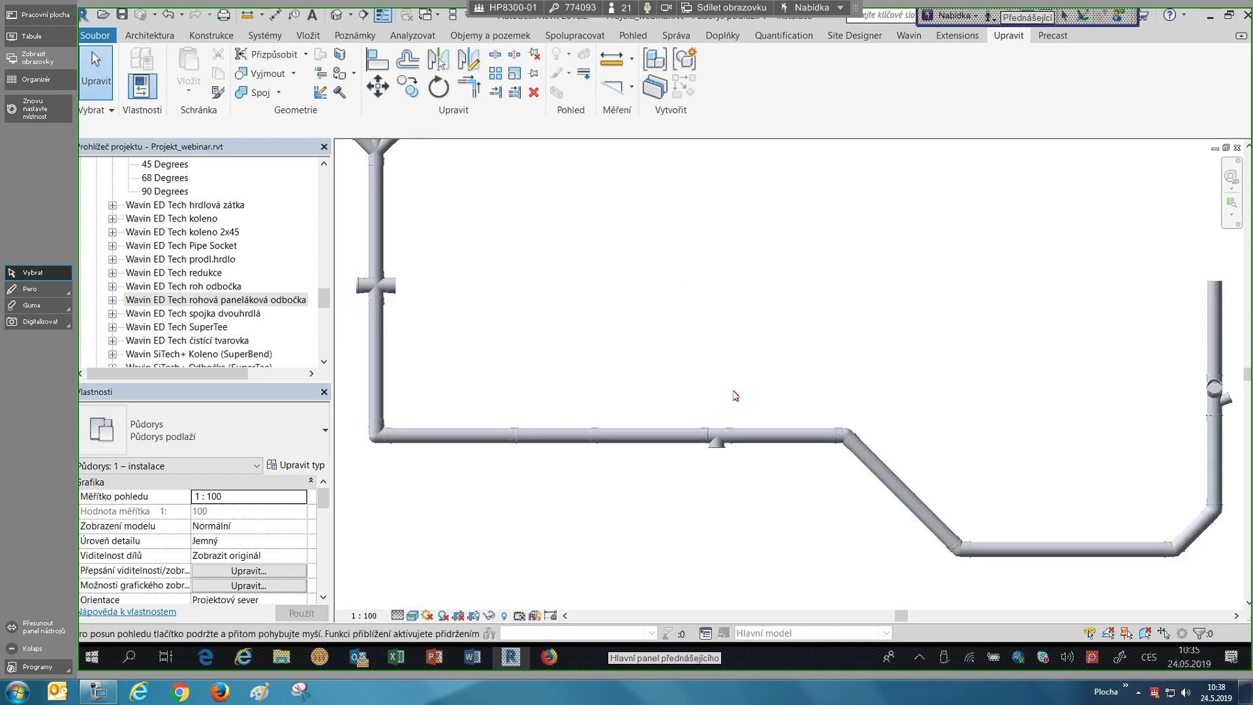
scroll(735, 395, down, 1)
click(720, 396)
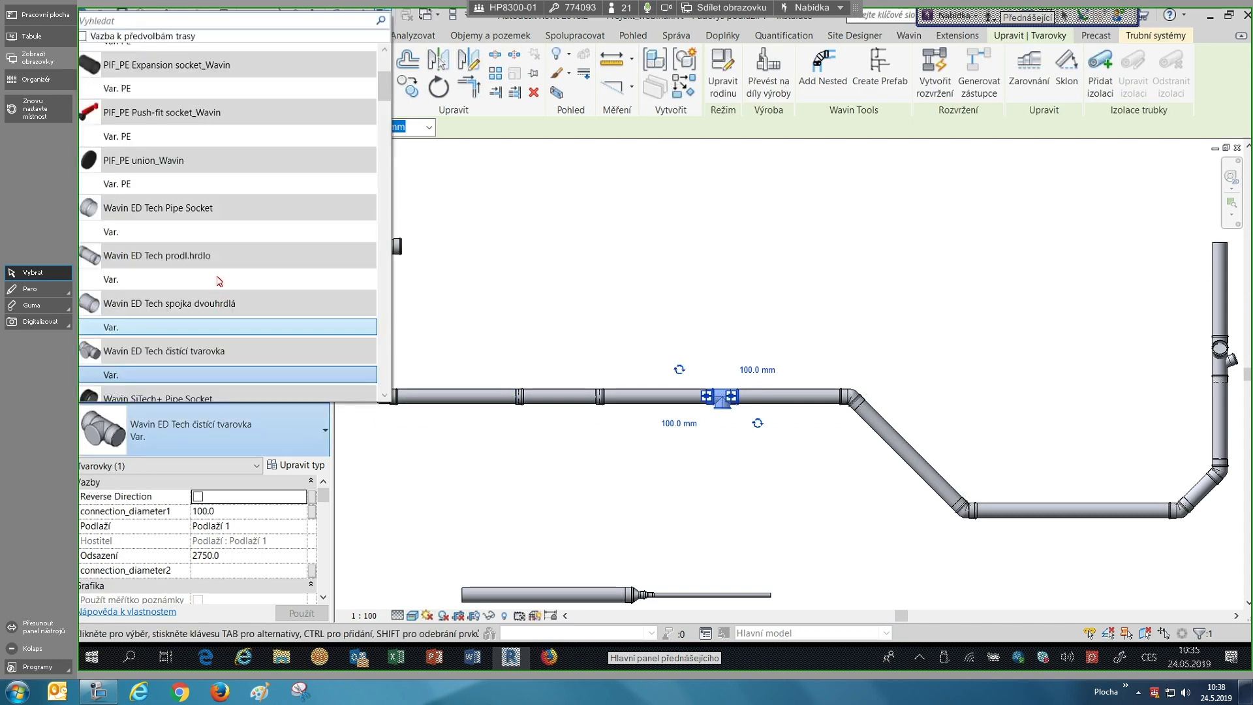
click(220, 281)
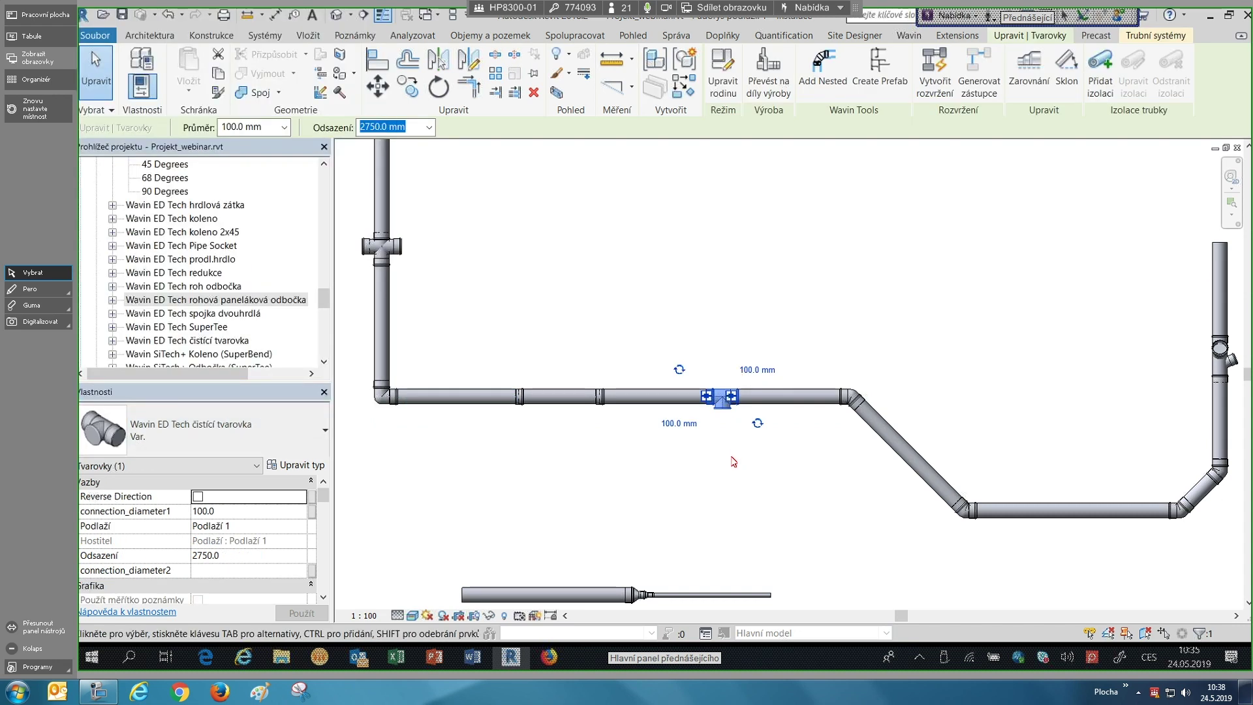
click(476, 498)
- Switch the view's detail level to Medium, then back to Fine
scroll(476, 497, up, 3)
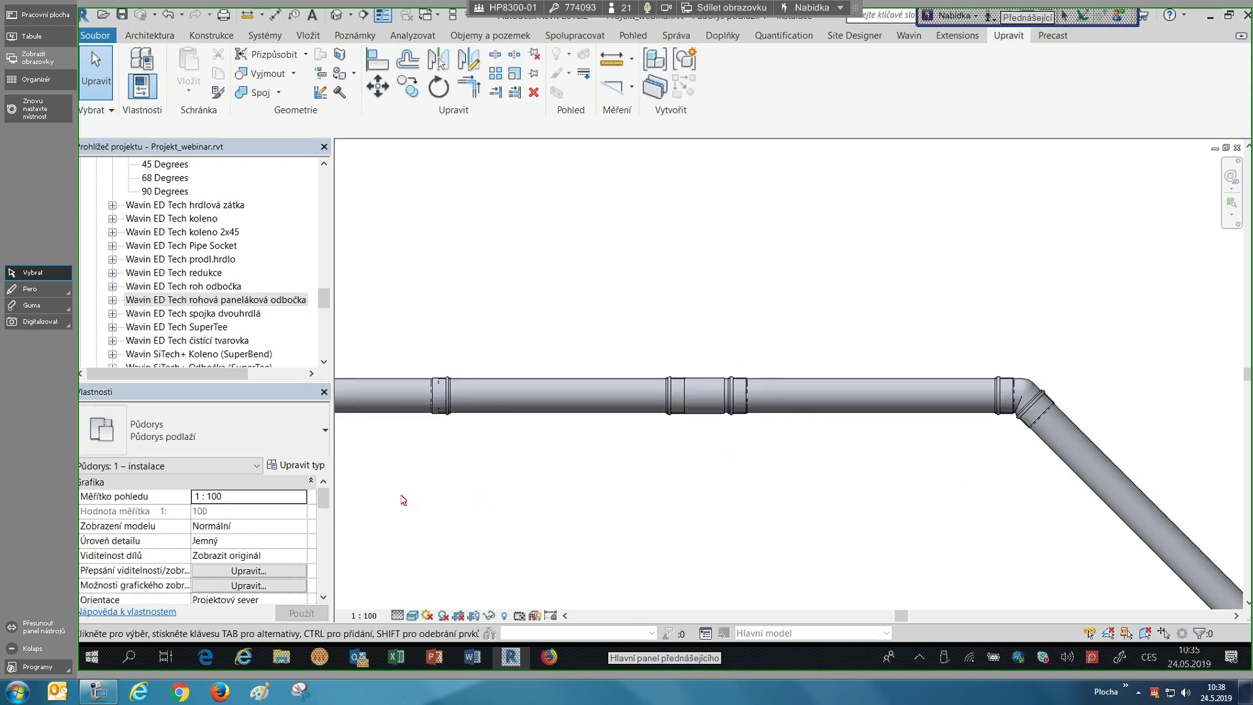
click(397, 616)
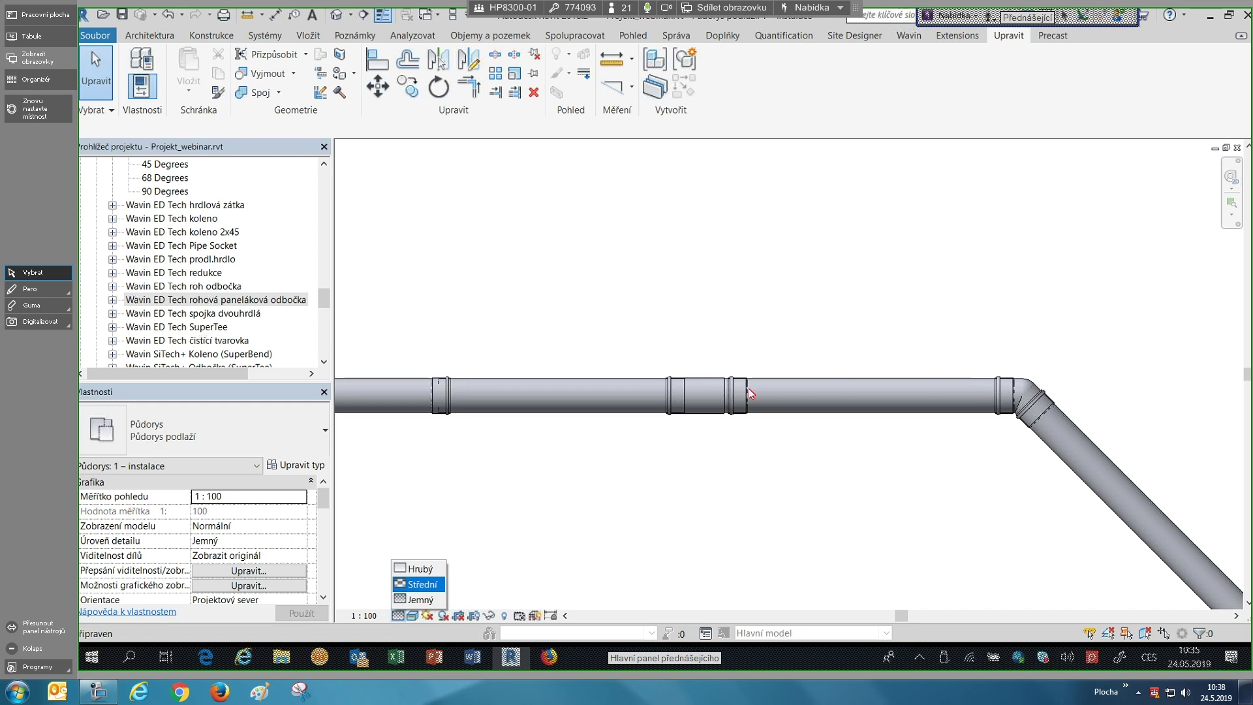
click(421, 584)
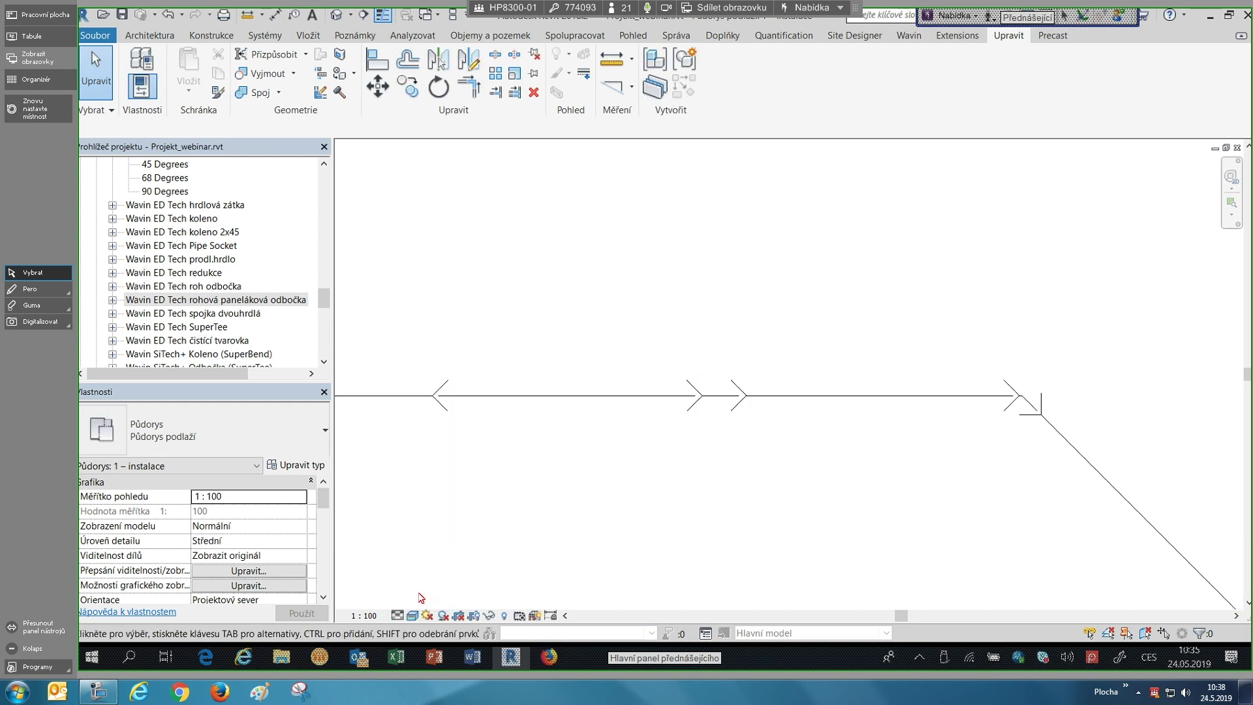
click(398, 616)
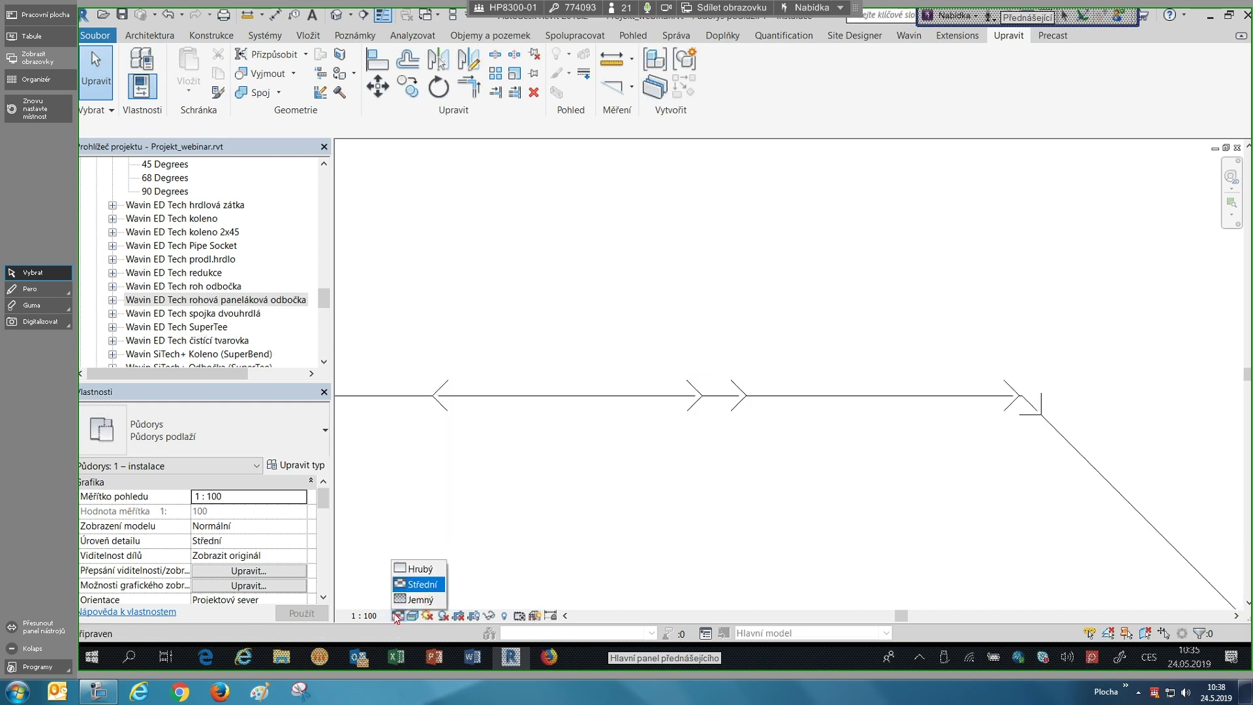
click(420, 600)
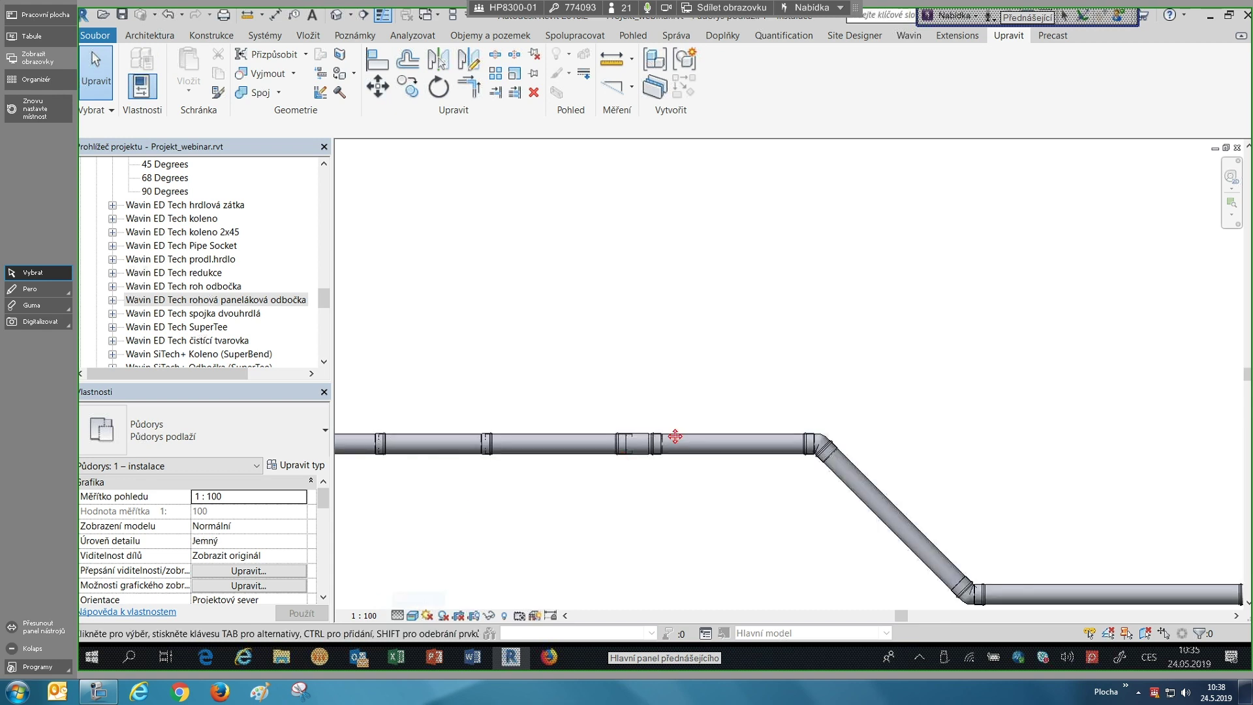
- Window-select and delete all existing pipe runs, then zoom to fit the plan (ZF)
scroll(643, 427, down, 3)
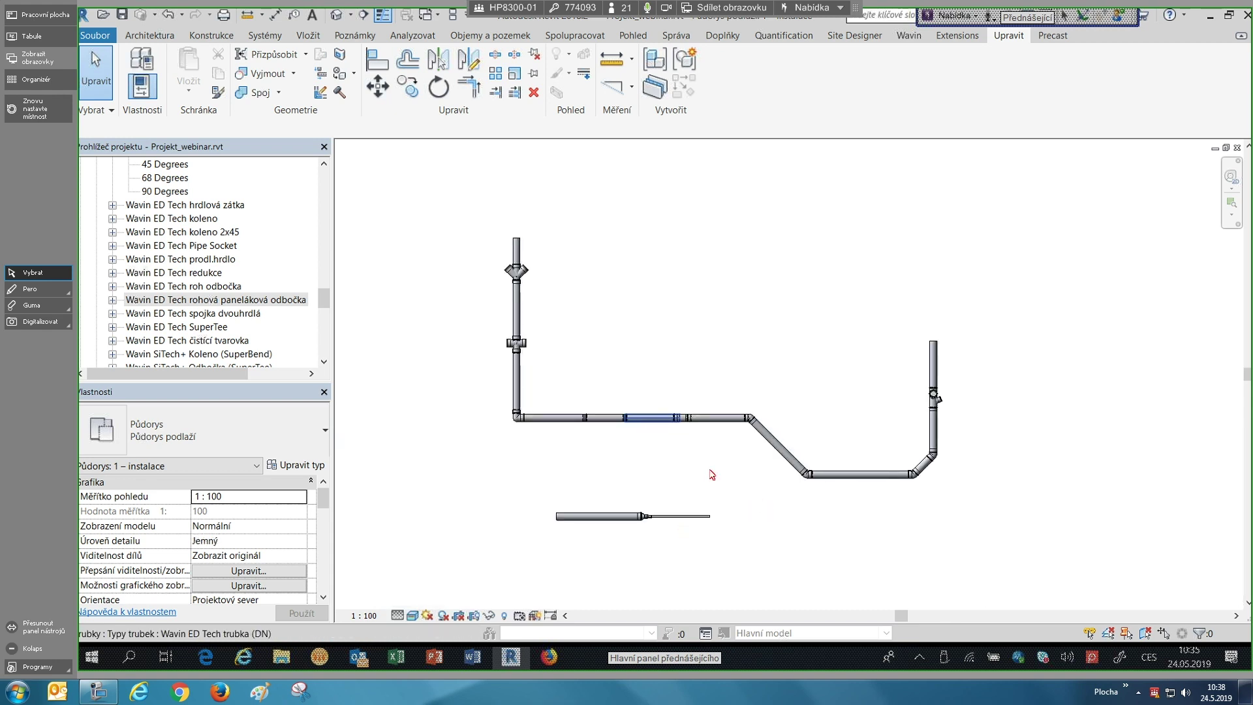
middle_drag(604, 477, 641, 457)
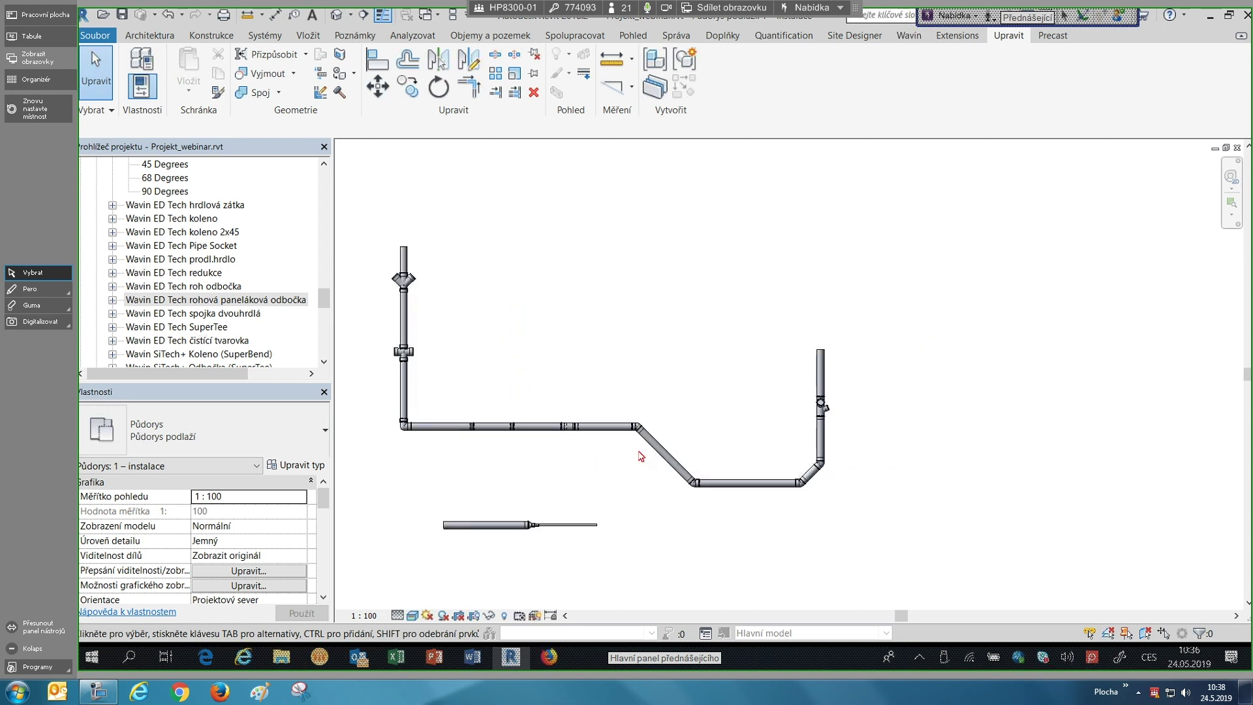
scroll(641, 457, down, 2)
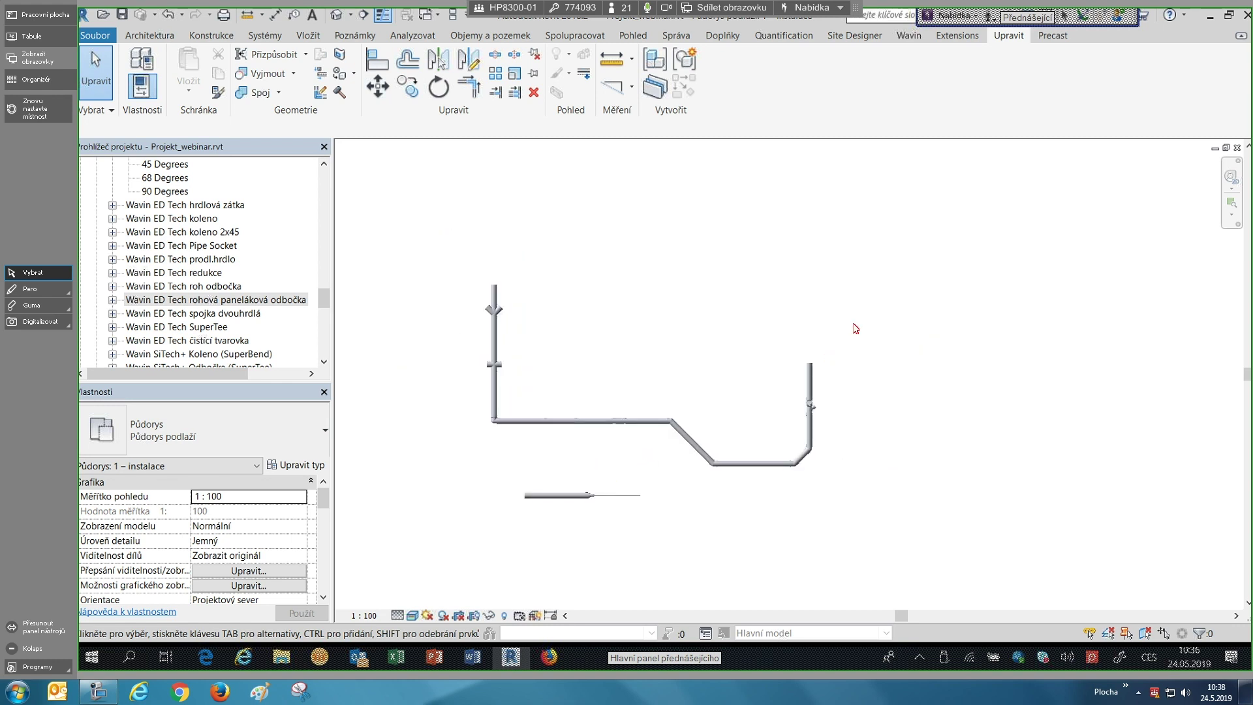
drag(866, 247, 454, 546)
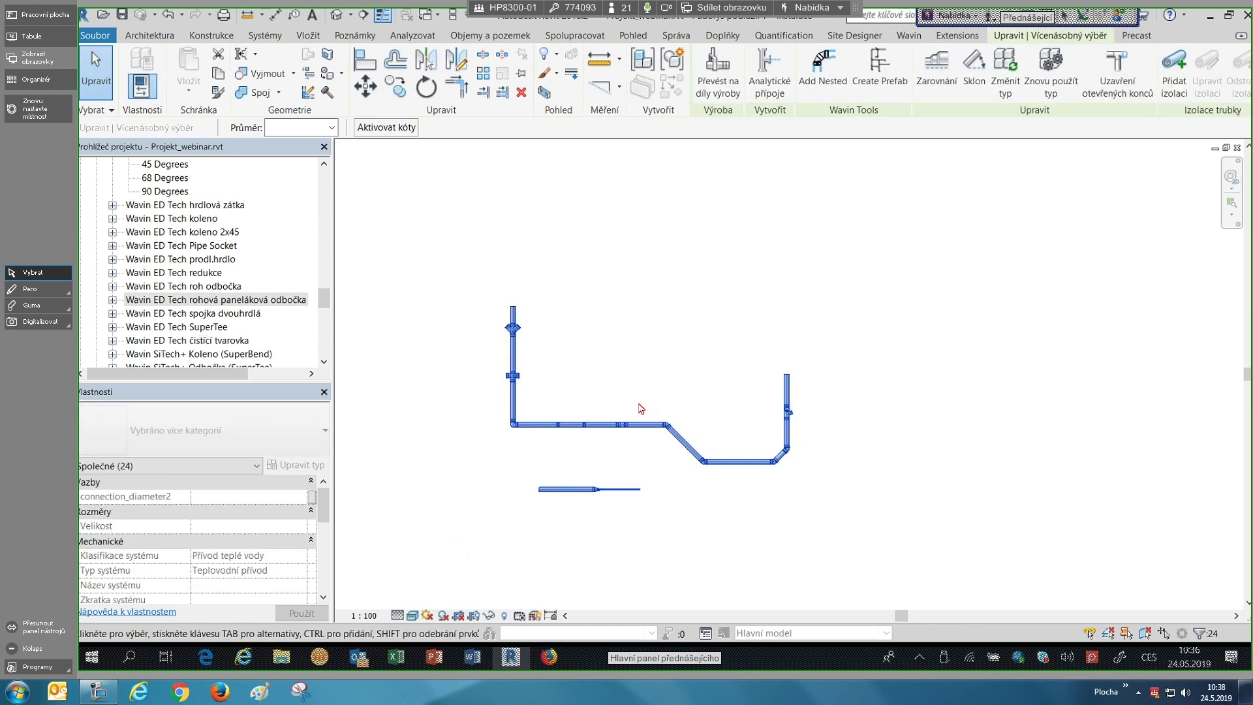
key(Delete)
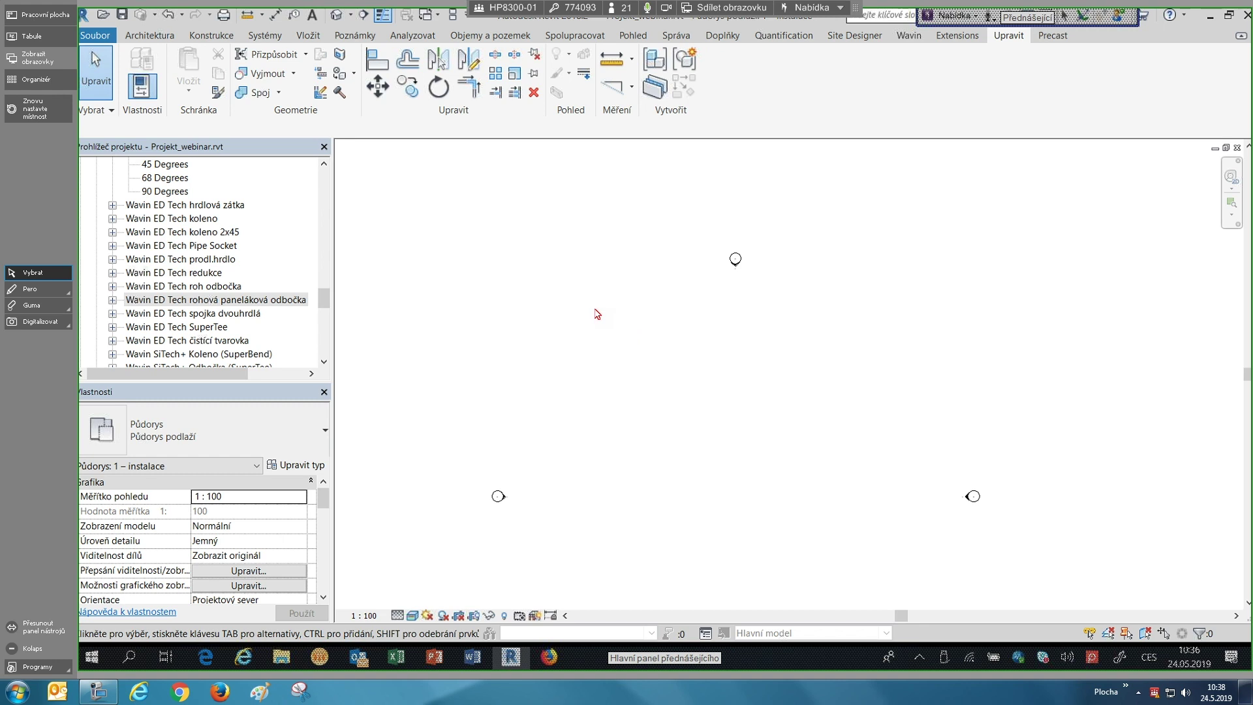
key(z)
key(f)
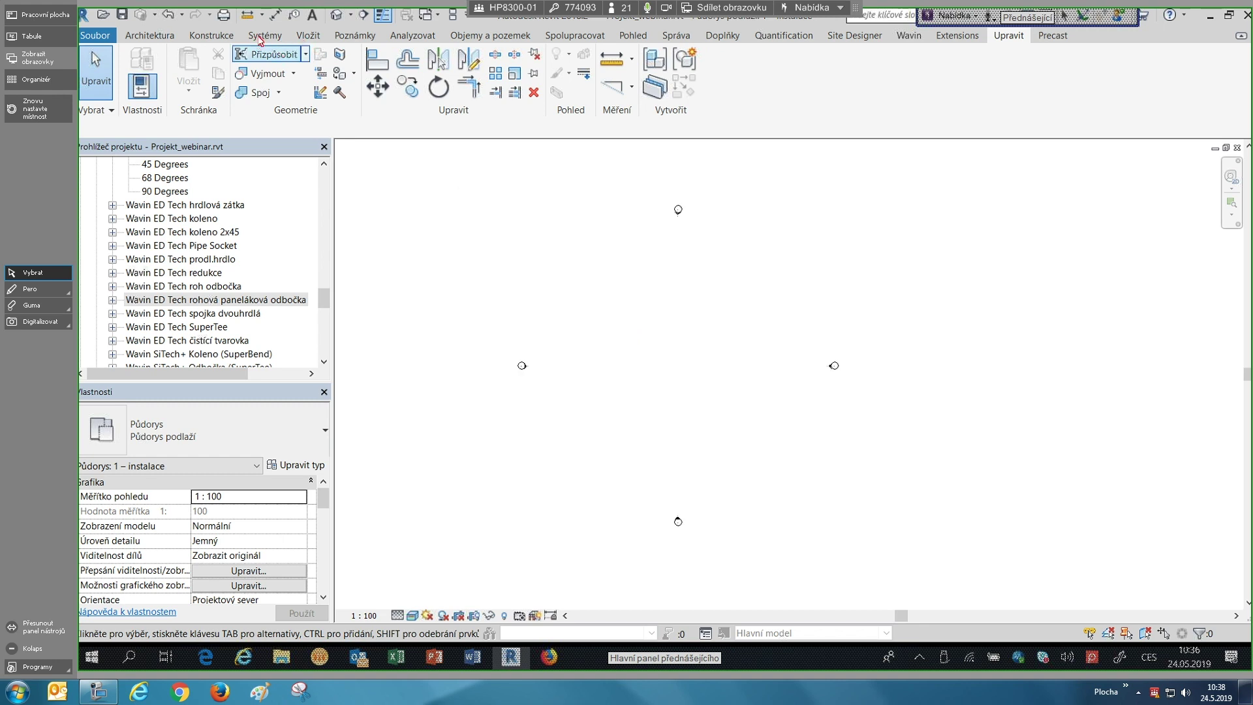
- Start a Pipe using type NLRS_52_PI_Wavin SiTech+ Pipe (DN) at 100 mm diameter
click(265, 38)
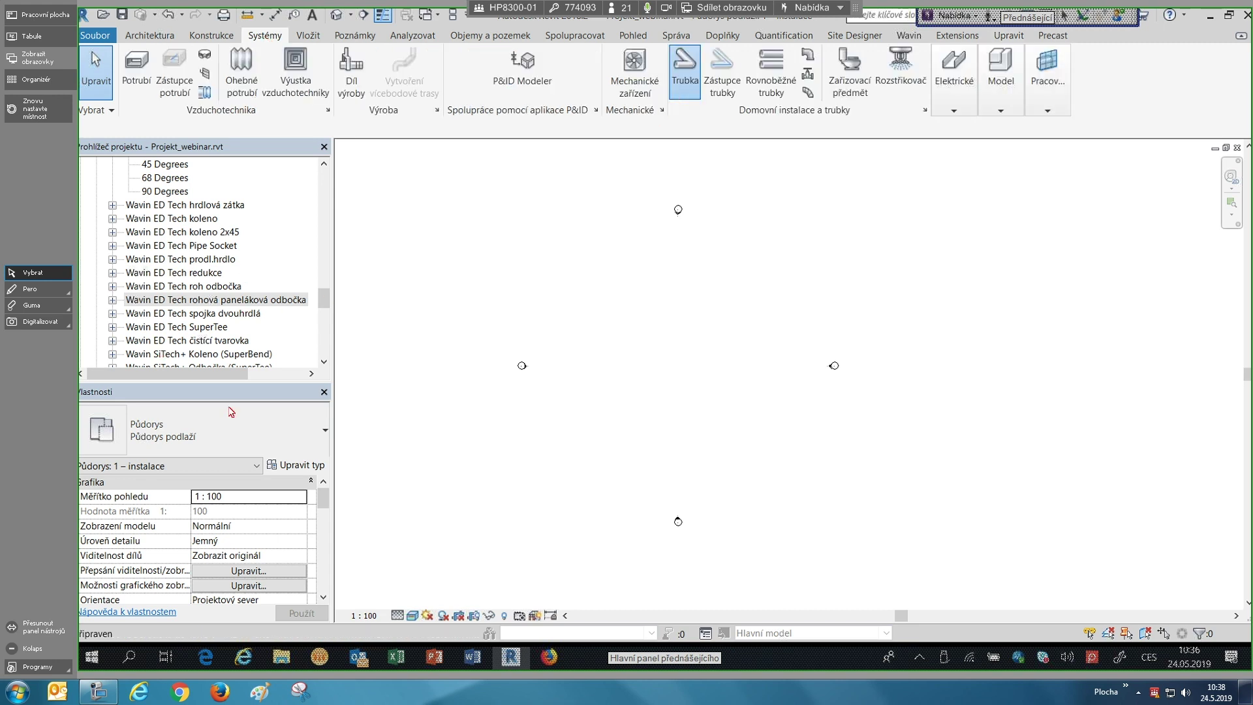
click(195, 431)
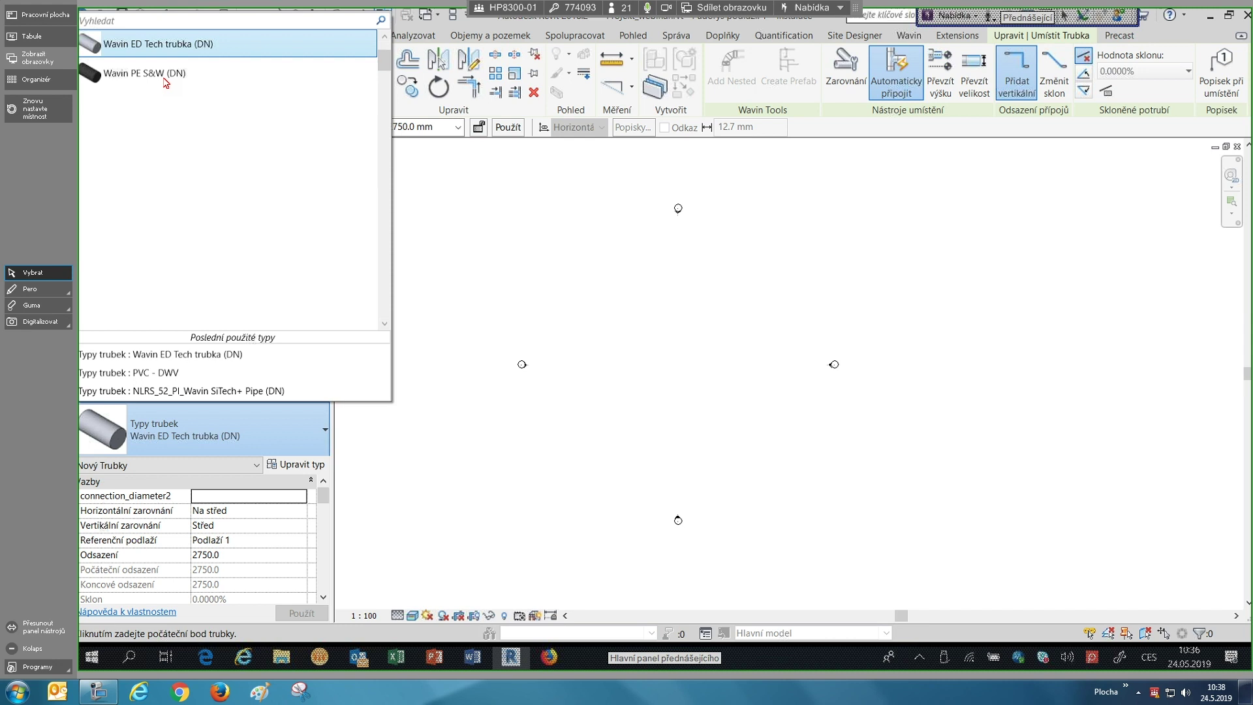
scroll(181, 68, up, 2)
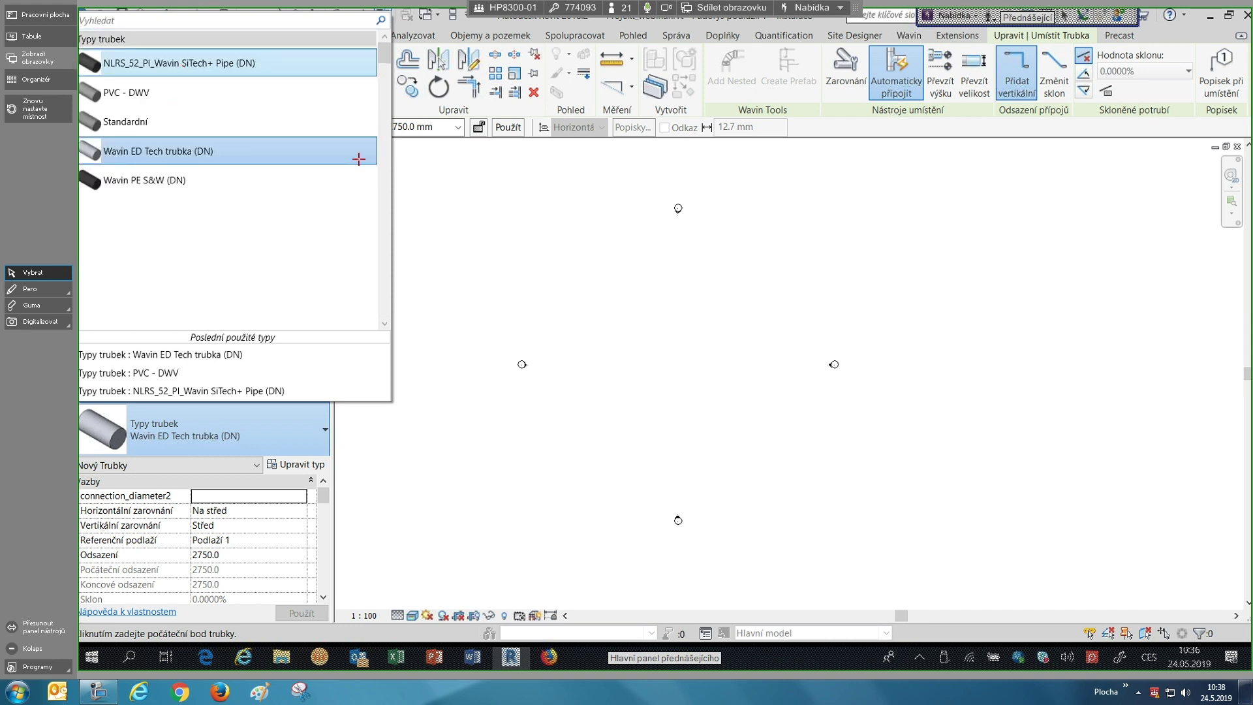
click(313, 62)
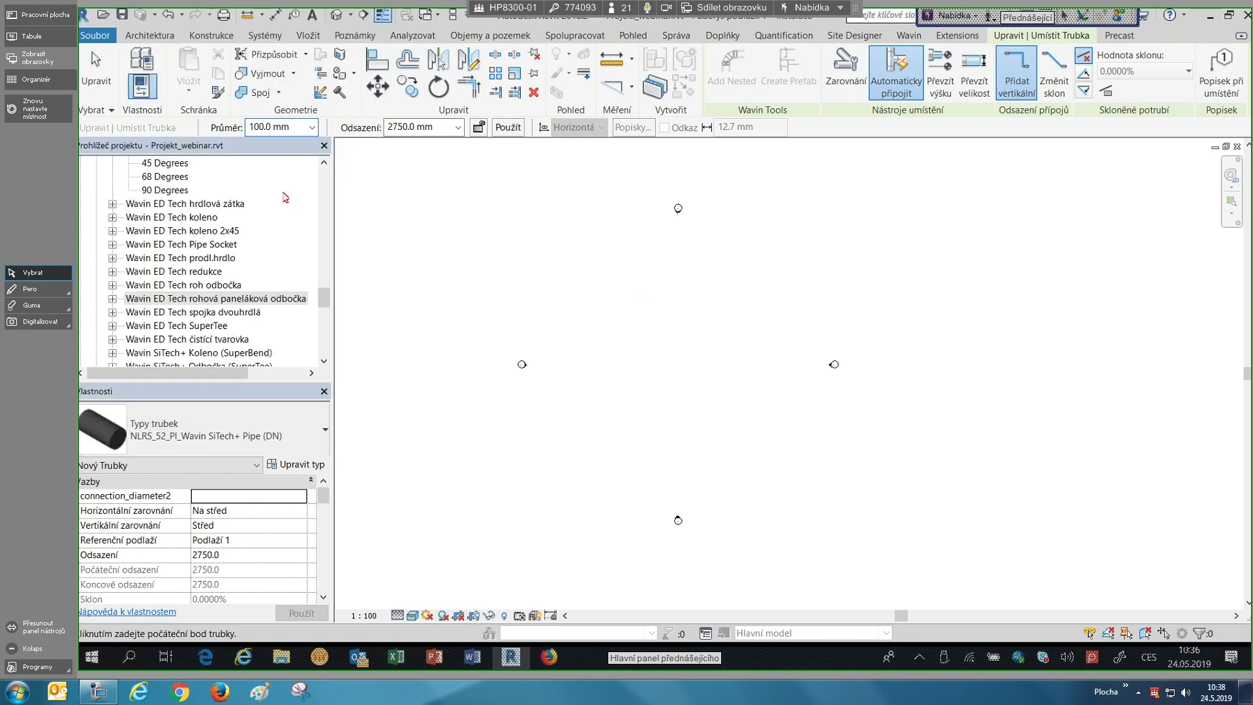
click(313, 127)
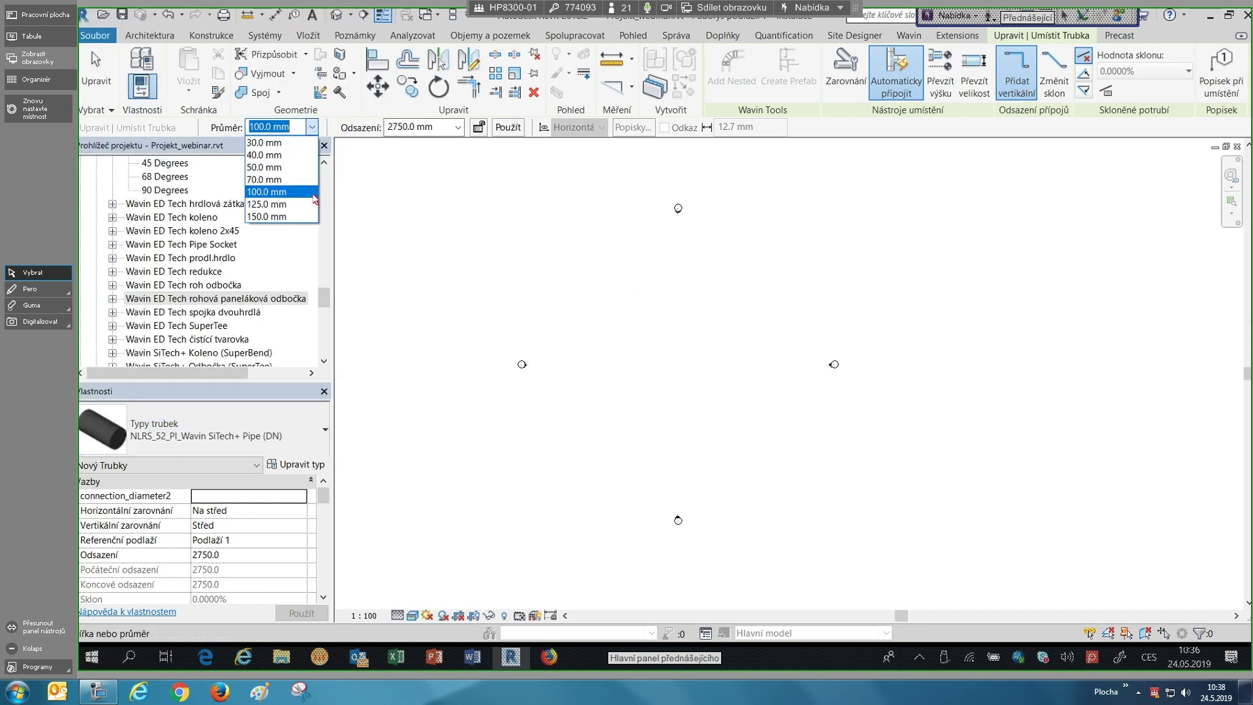
scroll(612, 302, up, 1)
click(571, 304)
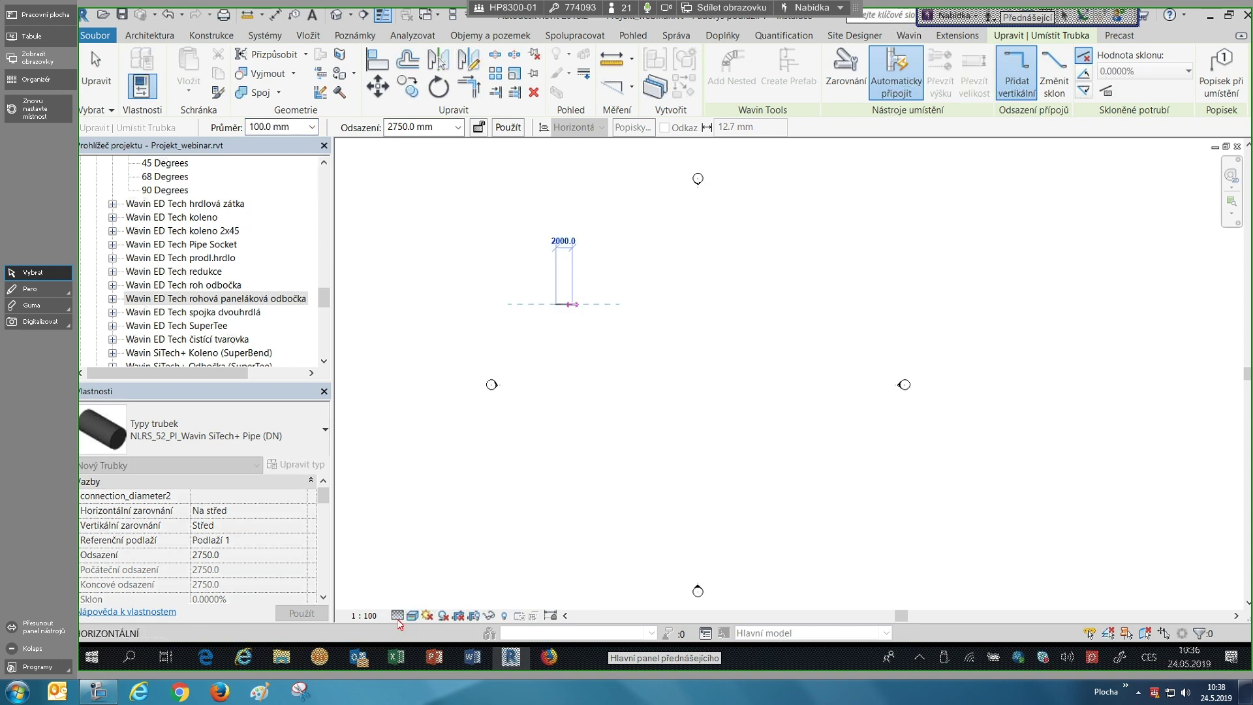
key(Escape)
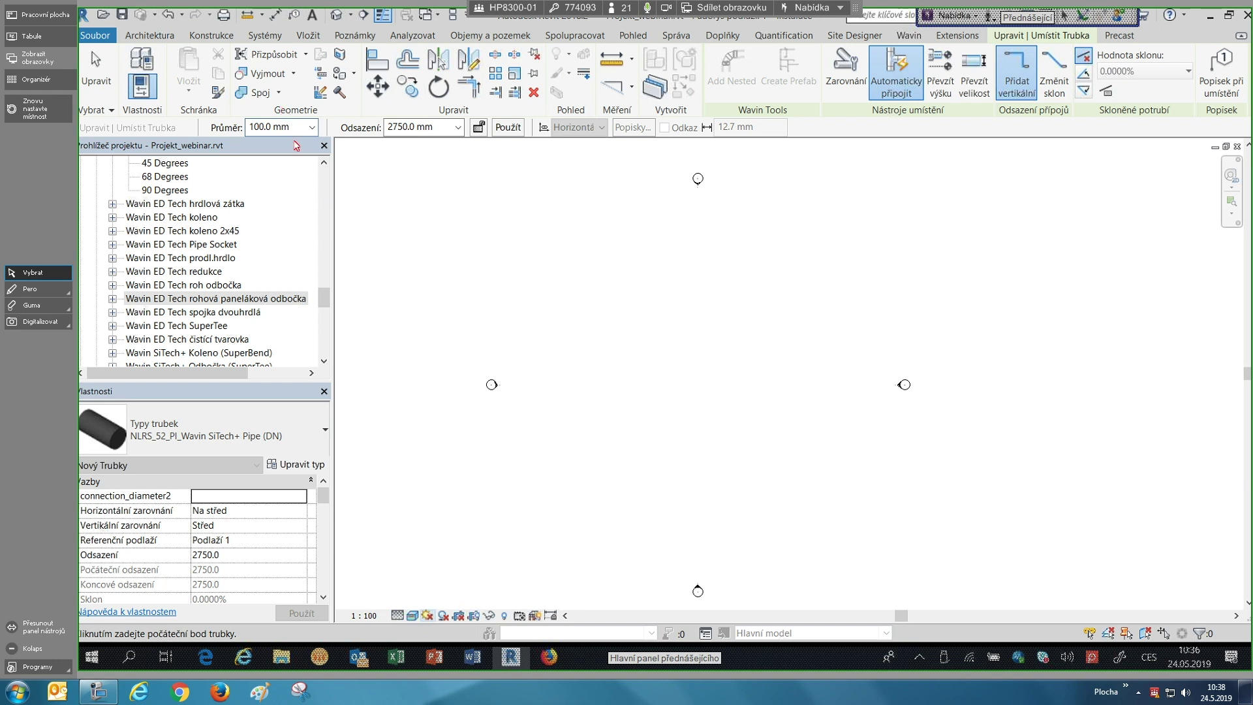
- Draw the 100 mm run horizontally, then down, then right, joined by elbows
click(276, 39)
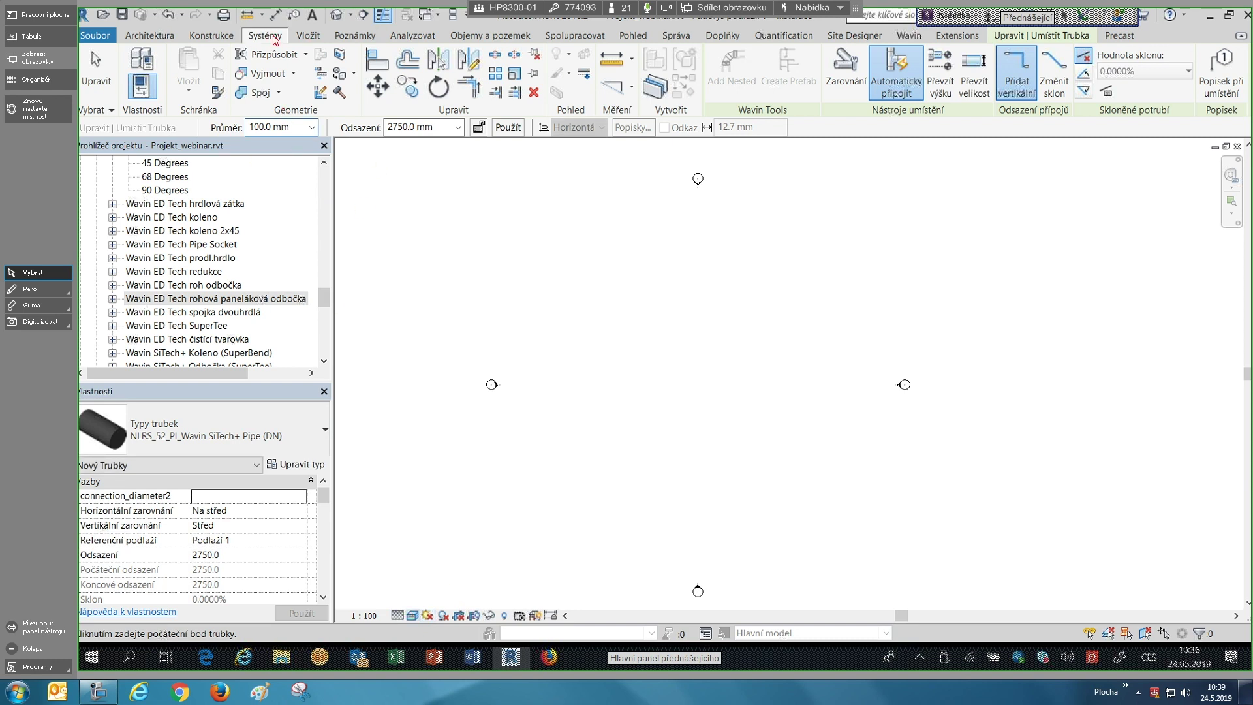
click(535, 257)
scroll(559, 261, up, 1)
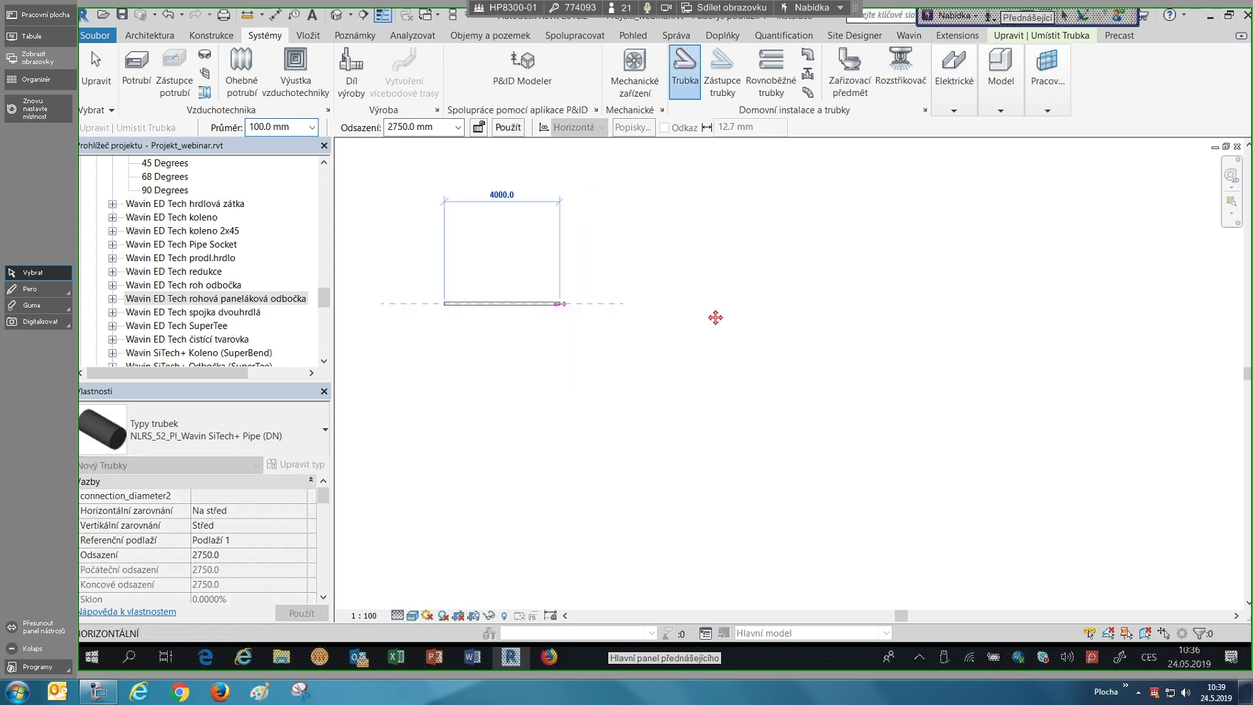
scroll(555, 361, up, 3)
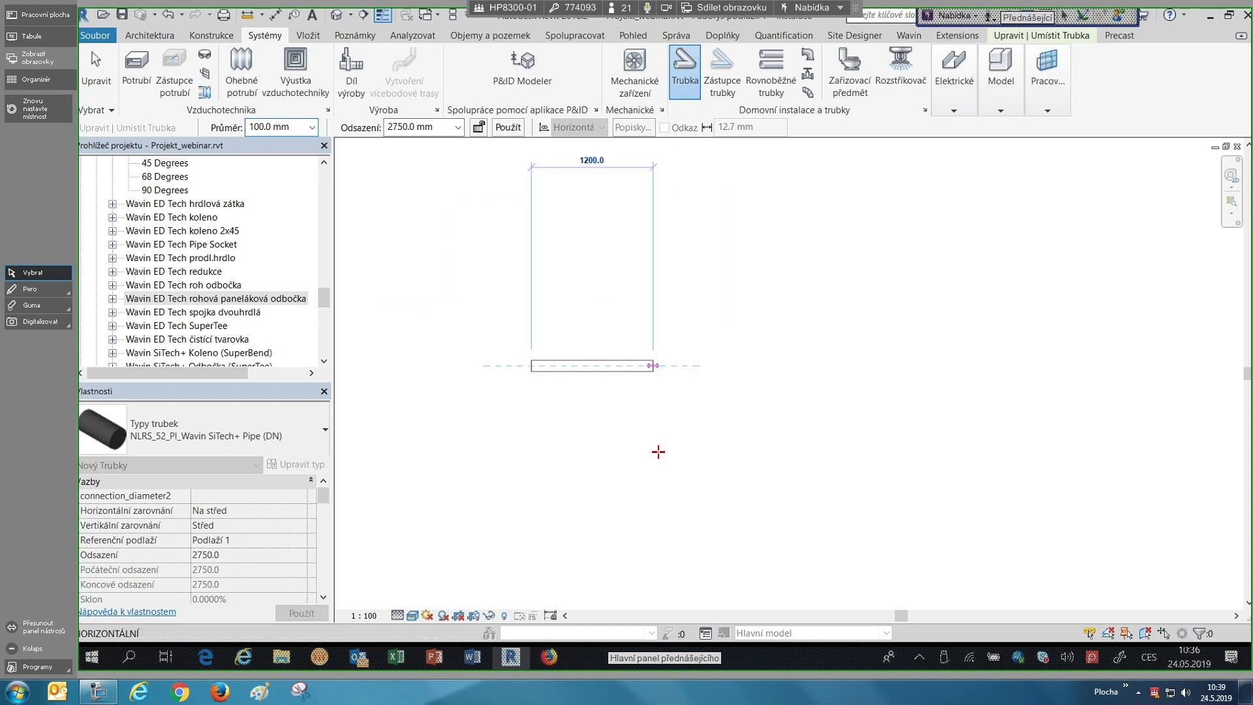
click(653, 497)
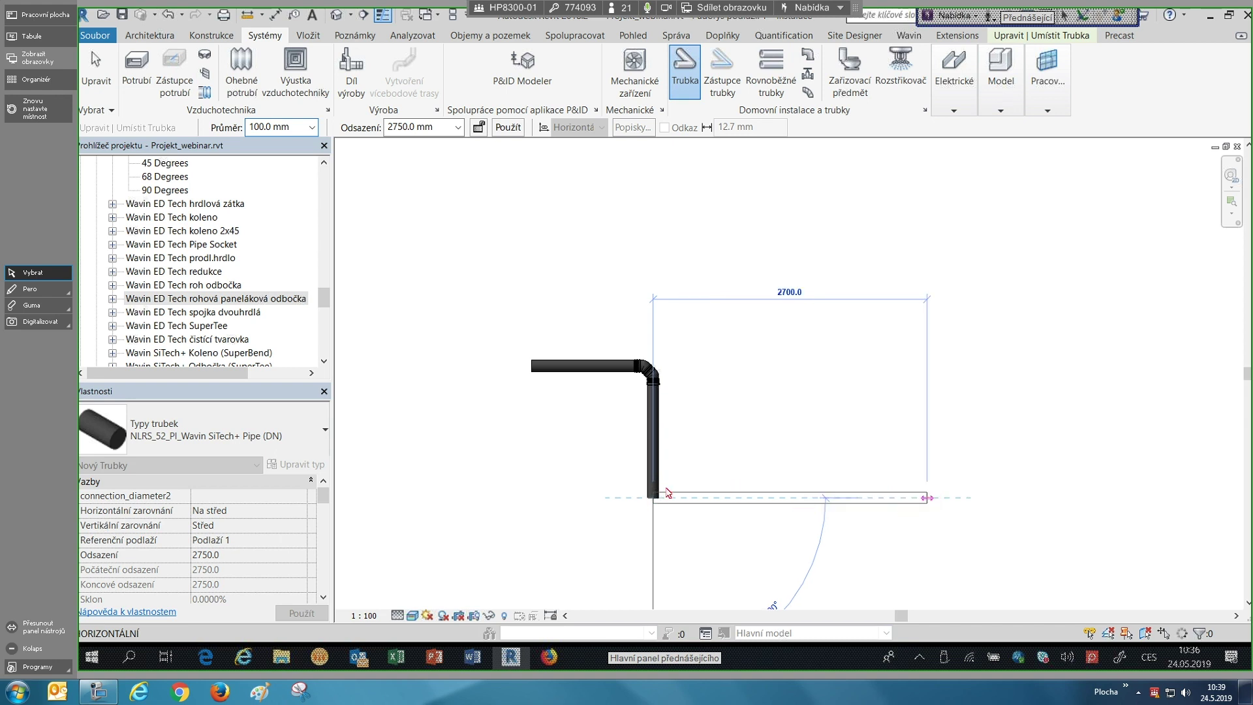
key(Escape)
key(Escape)
scroll(669, 494, up, 4)
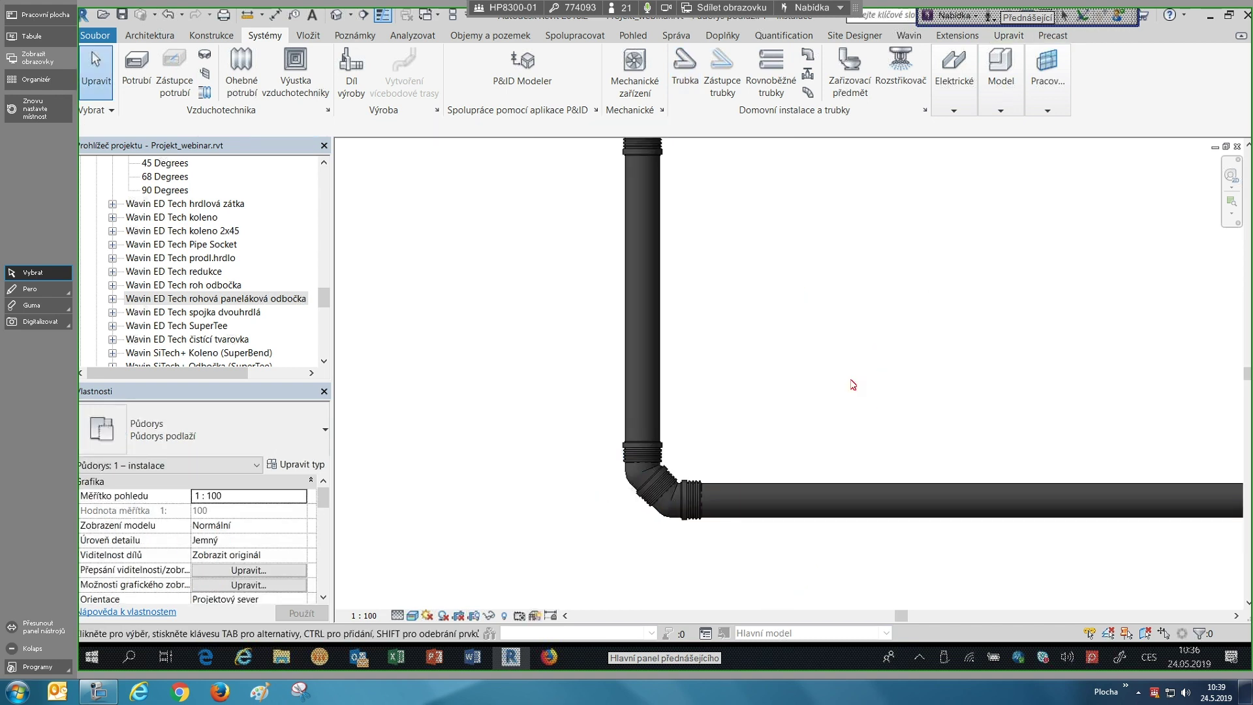
- Pan to the whole run and select the lower elbow to show its SuperBend properties
scroll(853, 384, down, 1)
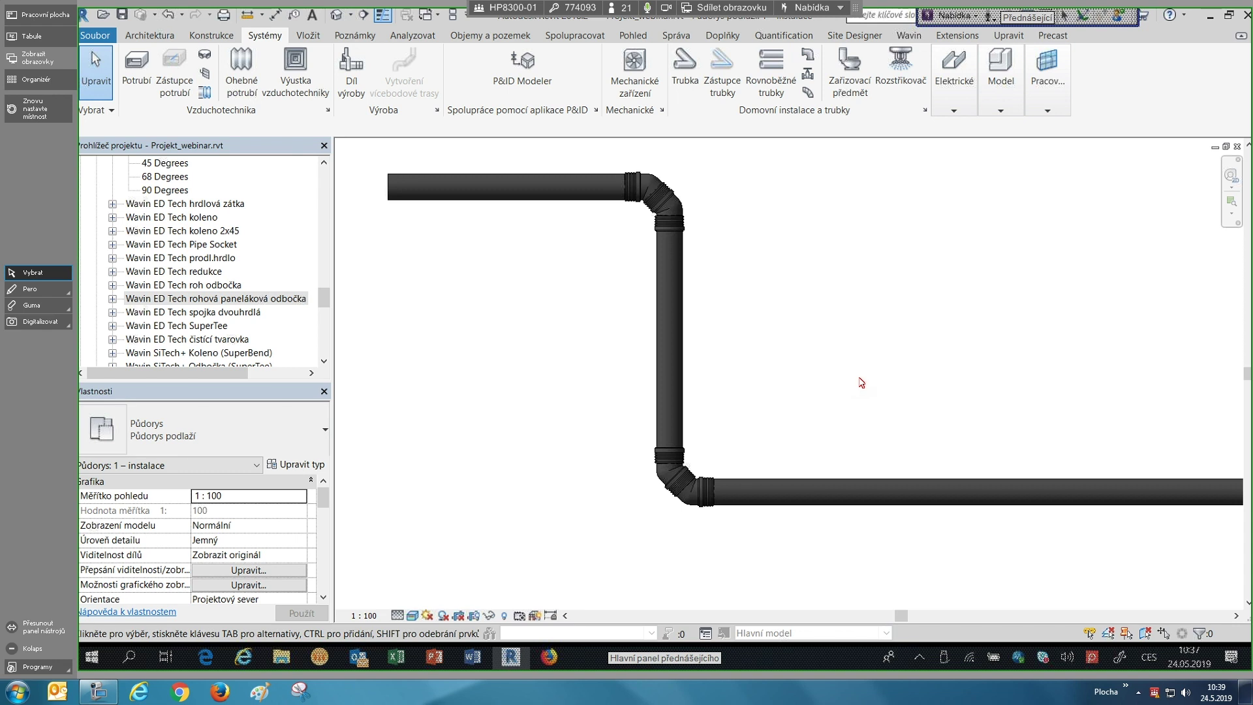
middle_drag(778, 487, 786, 520)
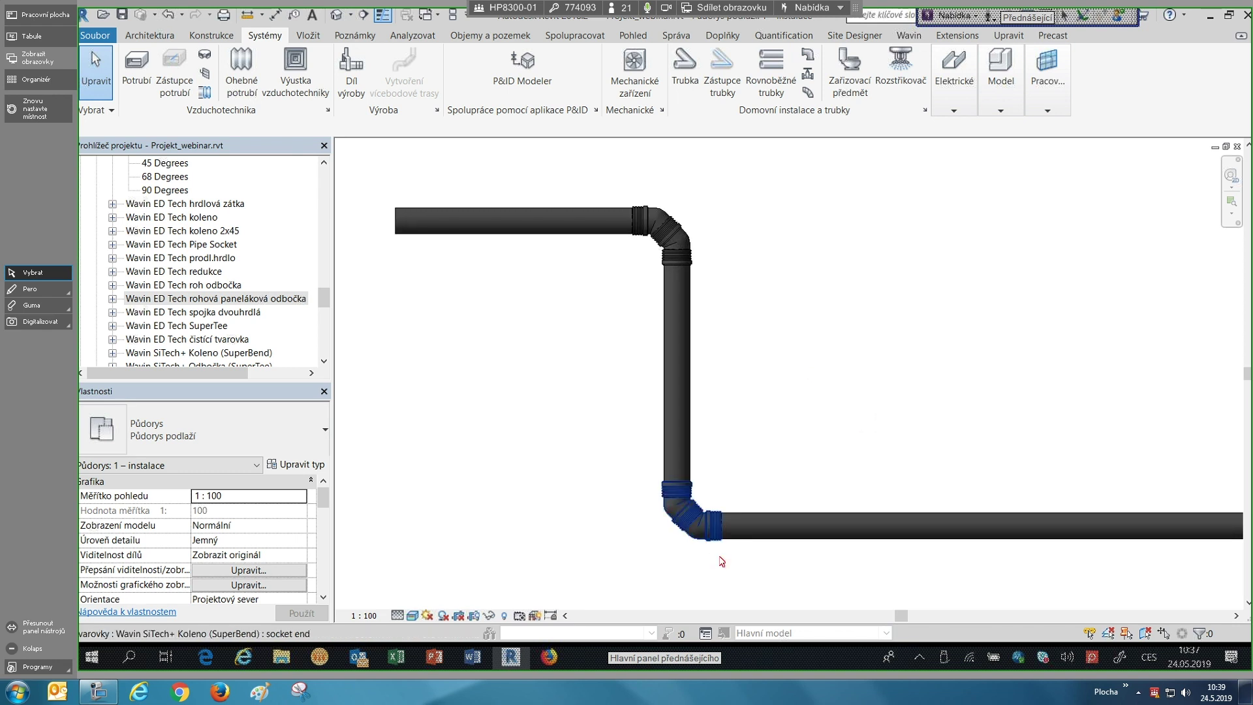
click(691, 519)
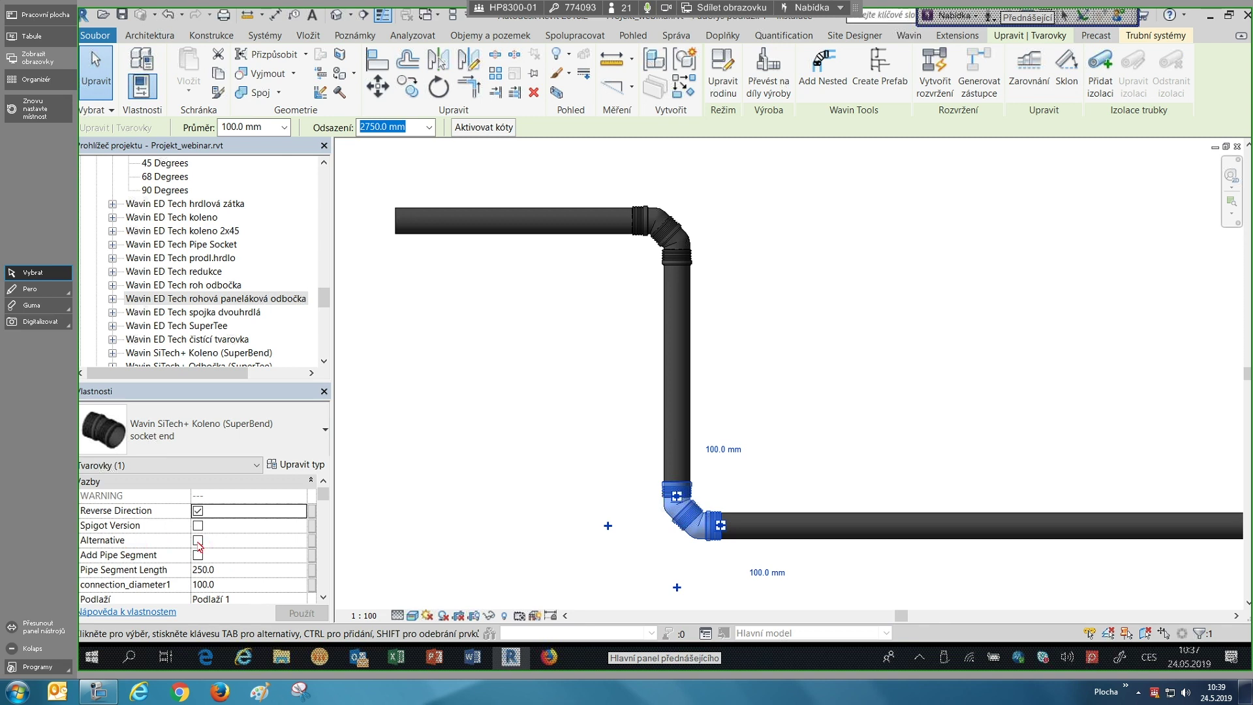
- Tick Alternative on the lower SuperBend elbow so it displays as a compact bend
click(198, 542)
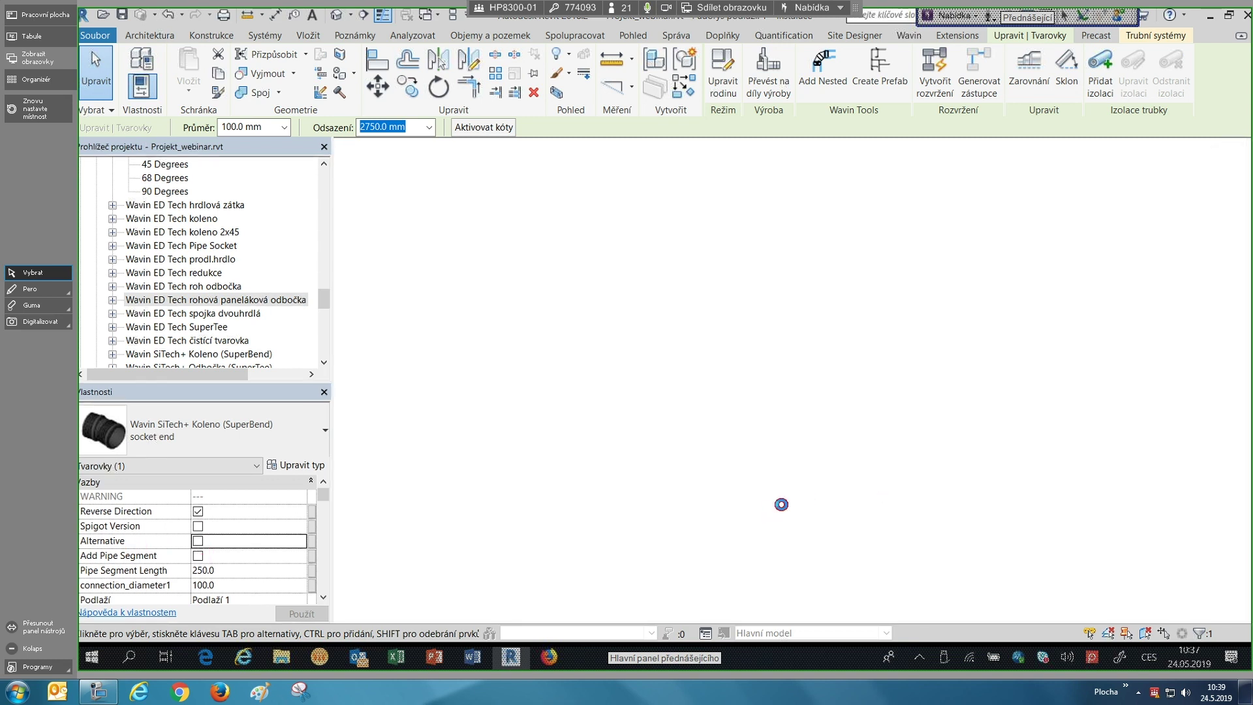
click(552, 454)
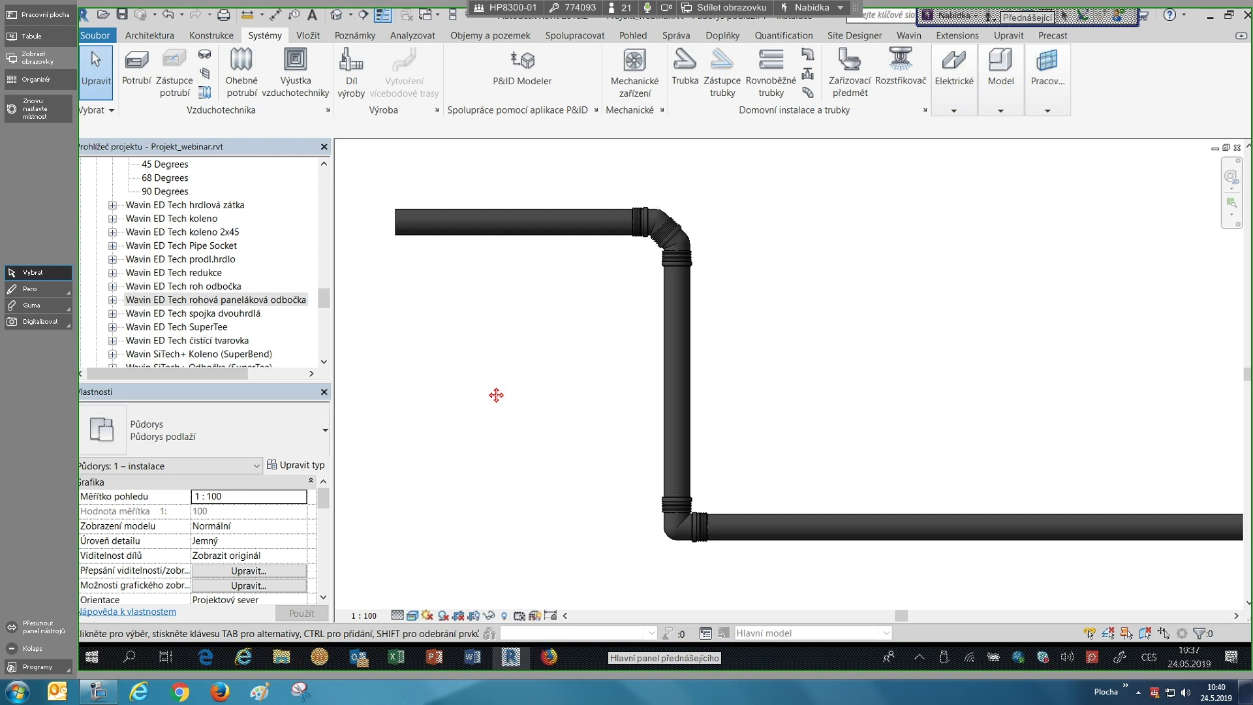
- Zoom out and set the floor plan's detail level to Střední (Medium)
scroll(496, 395, down, 1)
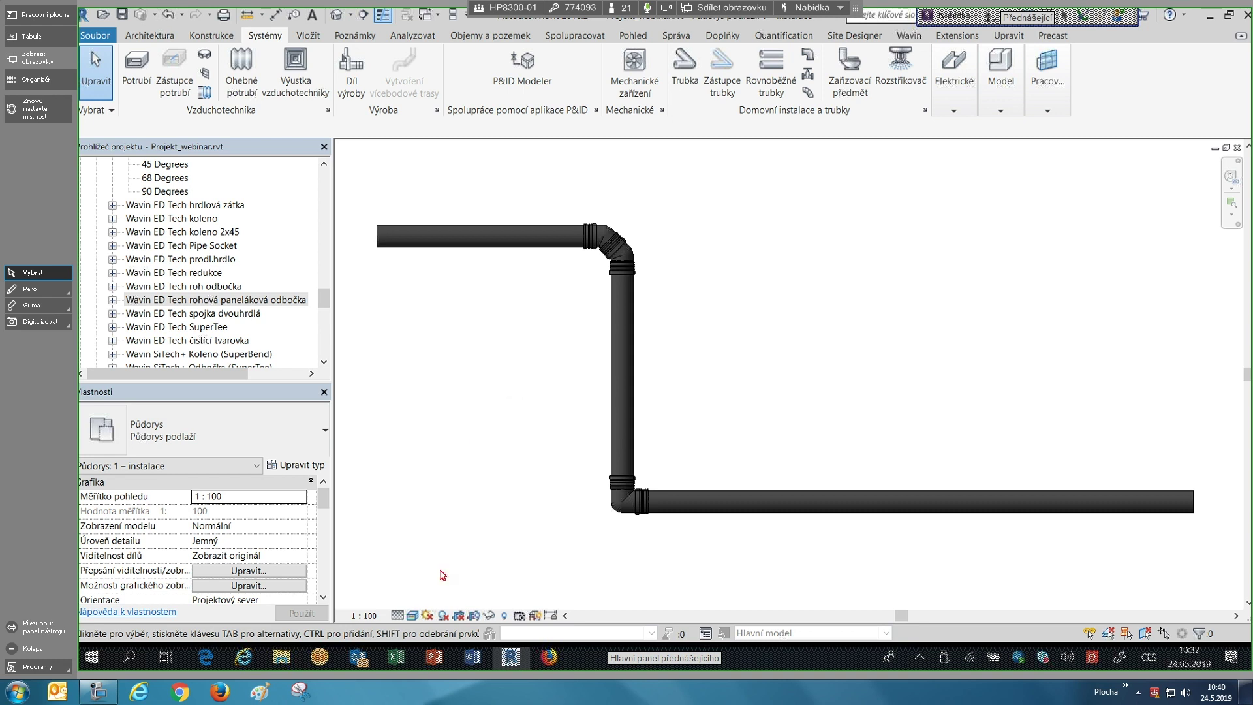
click(397, 620)
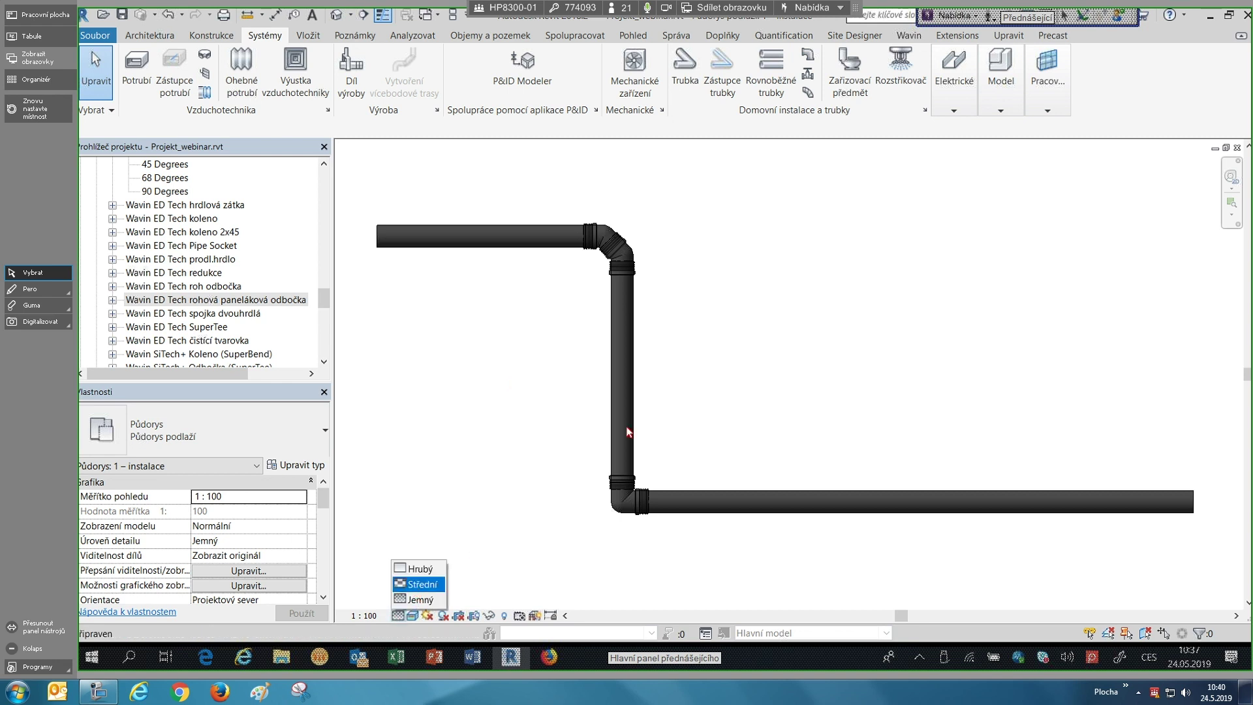
key(Return)
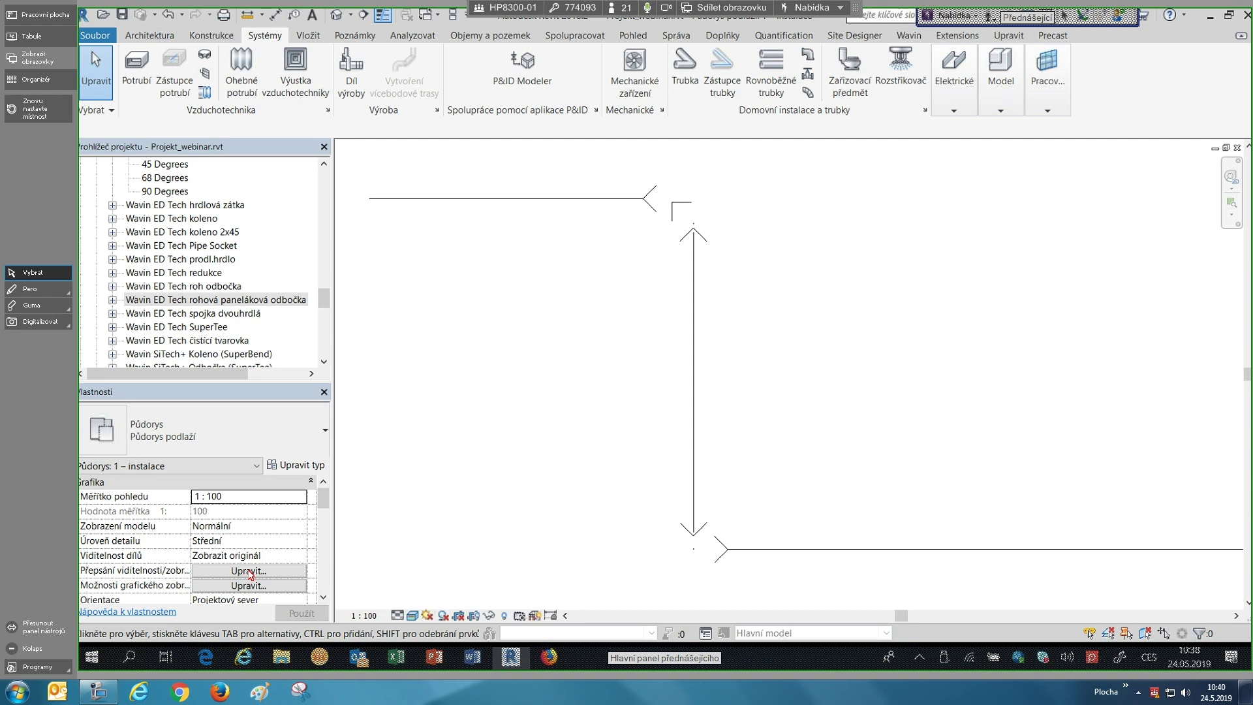
- Enable the Tvarovky Osa subcategory in Visibility/Graphics so fitting centerlines show
click(251, 571)
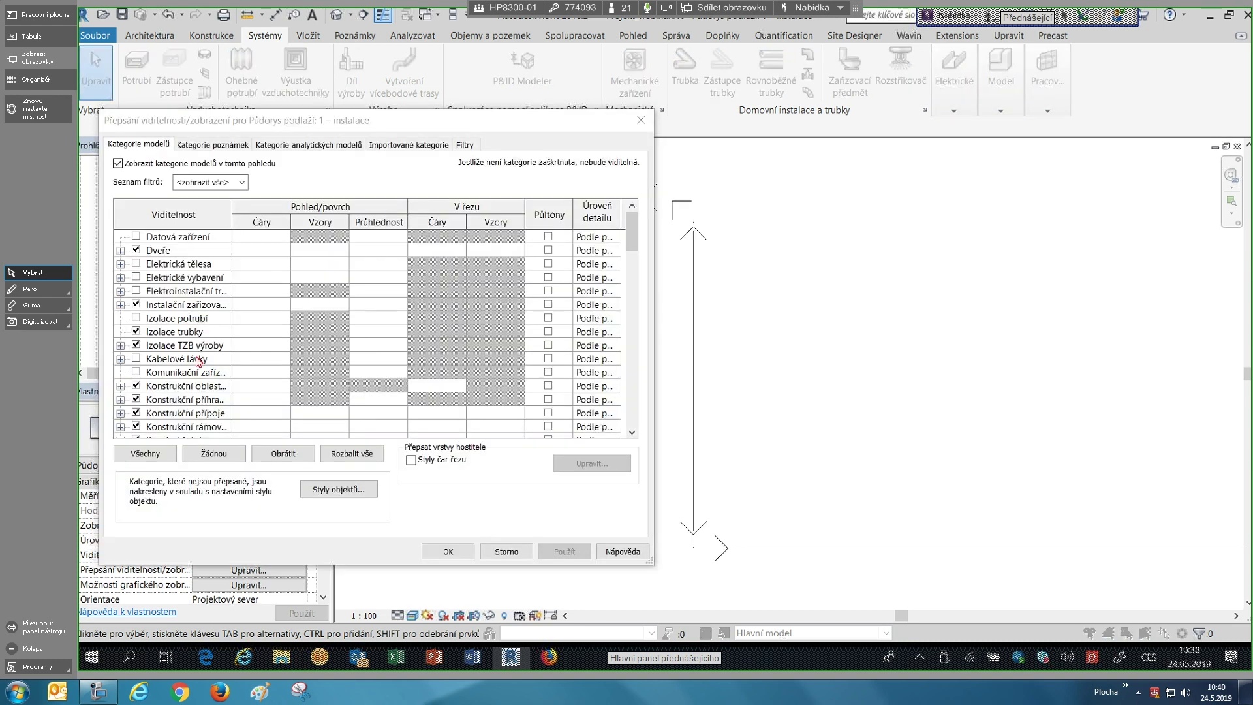
scroll(206, 391, down, 5)
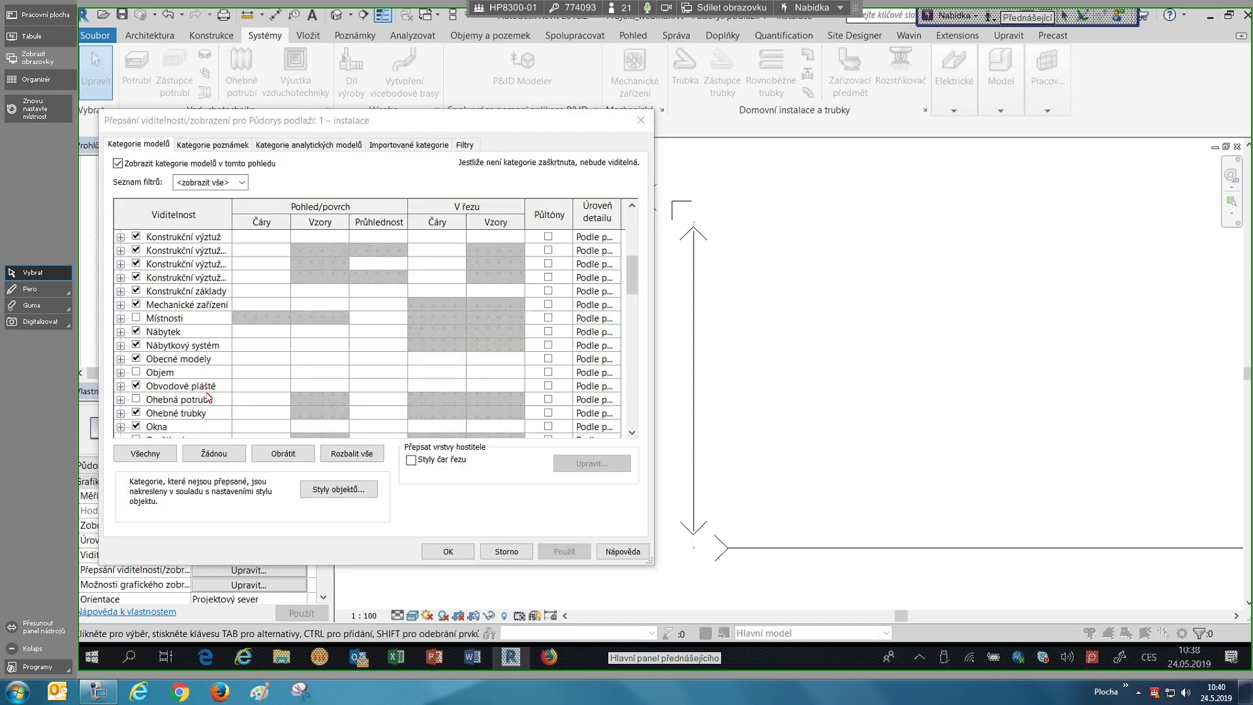
scroll(208, 397, down, 4)
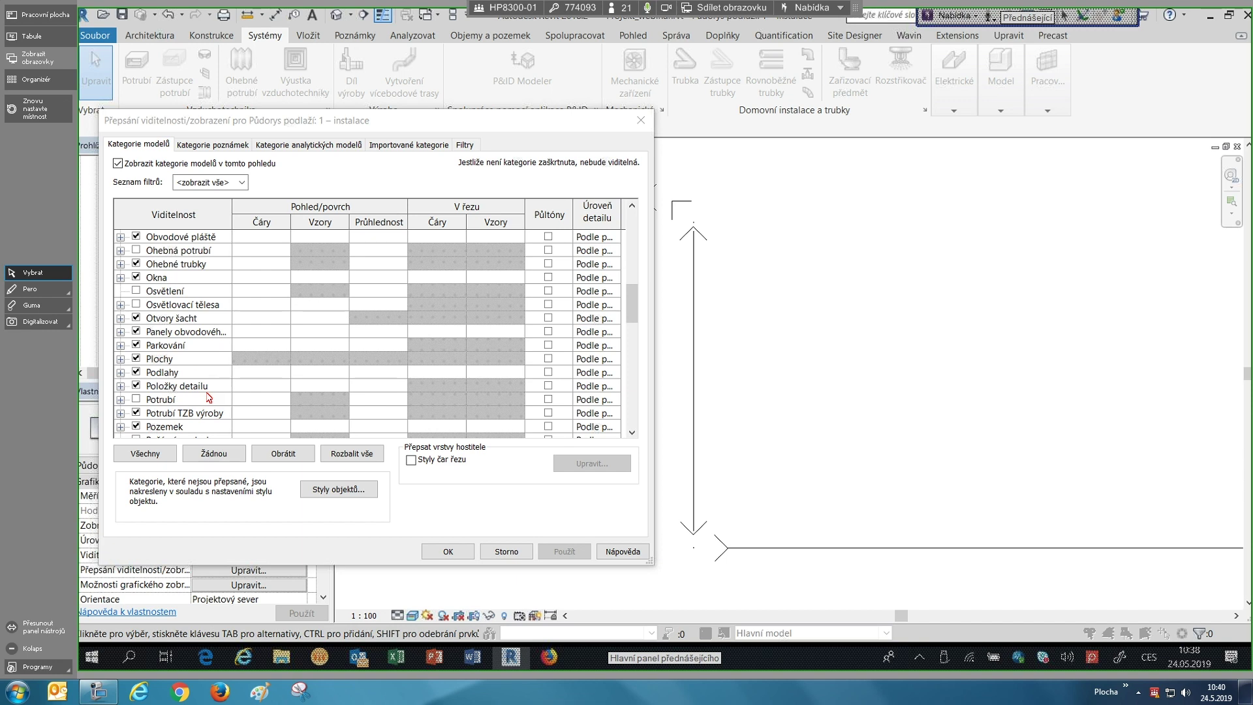
scroll(208, 397, down, 7)
scroll(114, 385, down, 2)
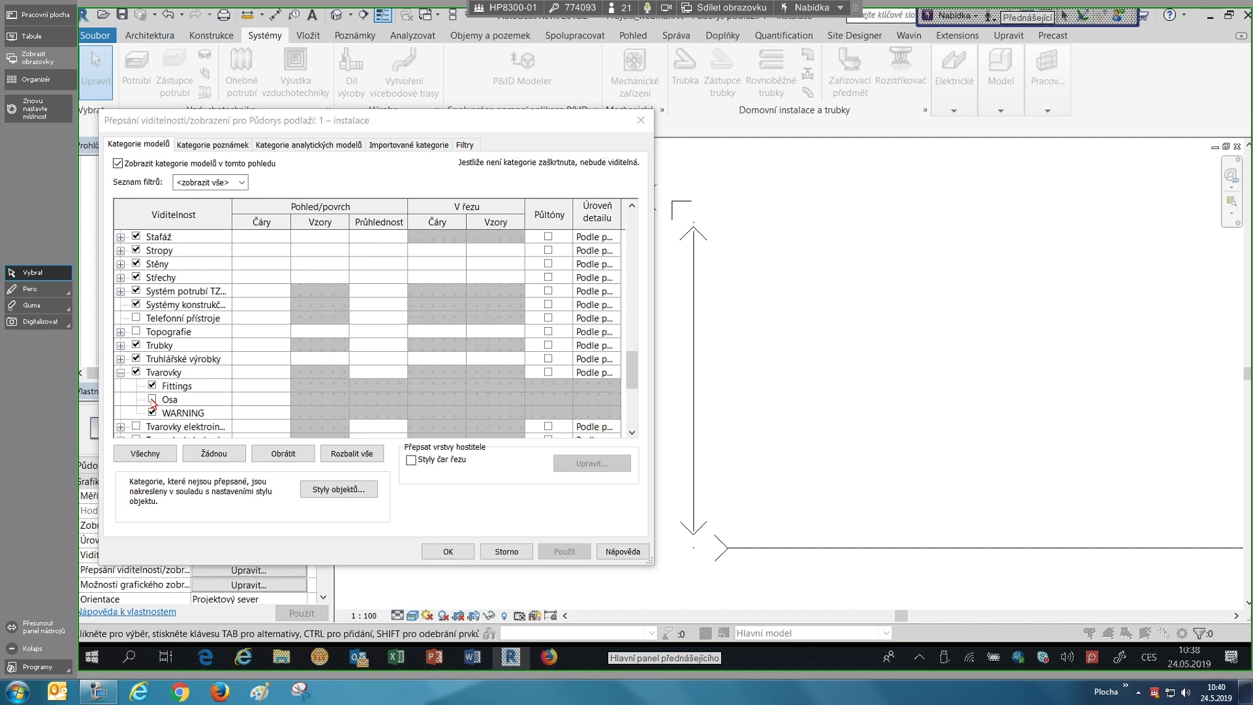
click(152, 399)
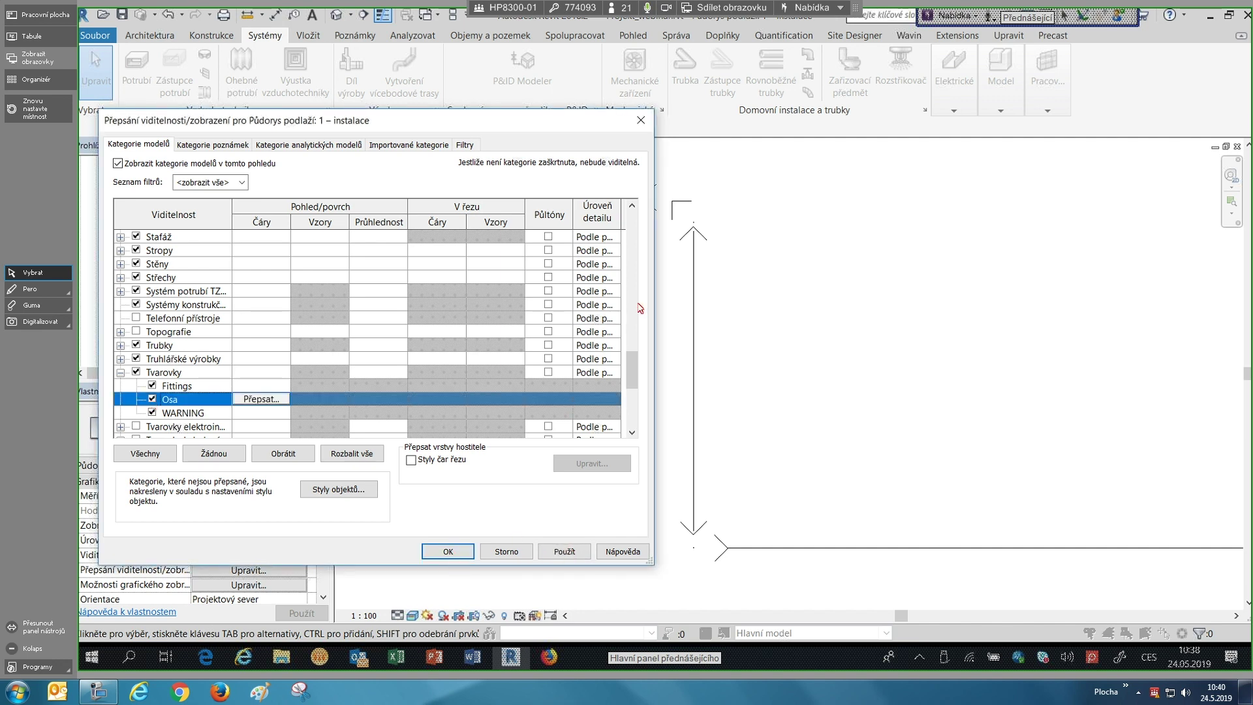
click(452, 552)
middle_drag(648, 278, 612, 237)
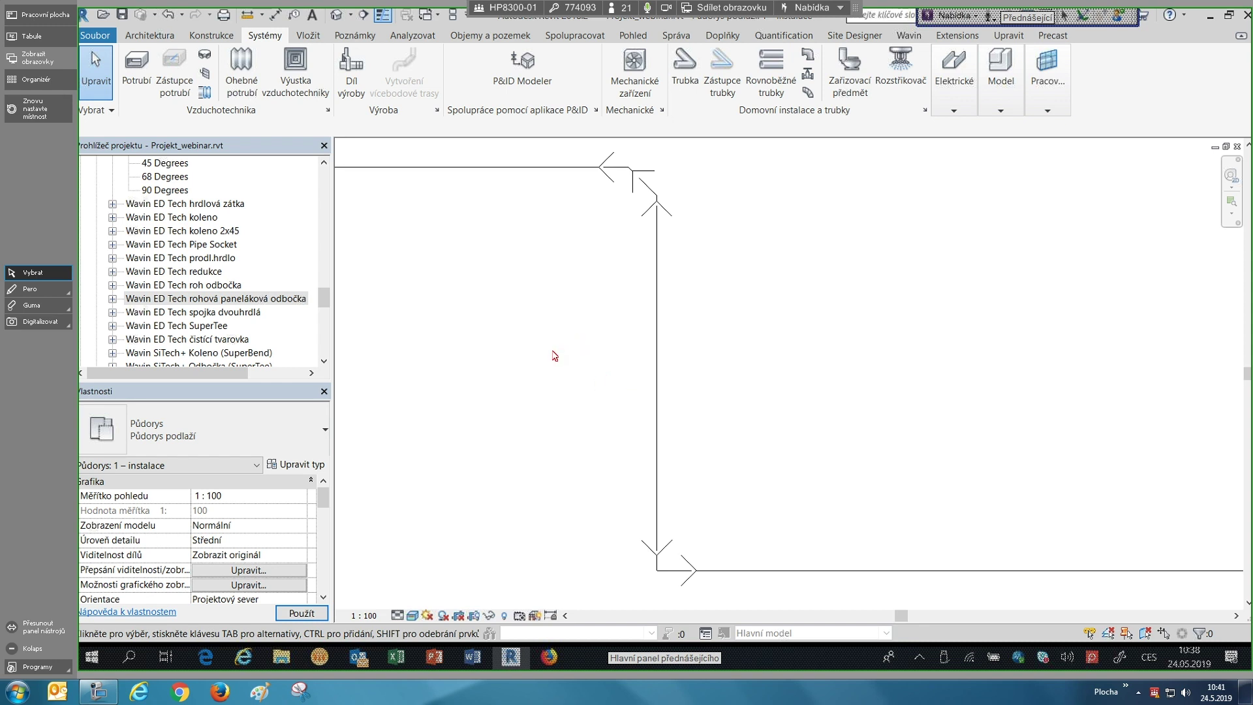
- Switch the plan's detail level to Jemný (Fine) and pan to the SiTech+ pipe run
click(399, 616)
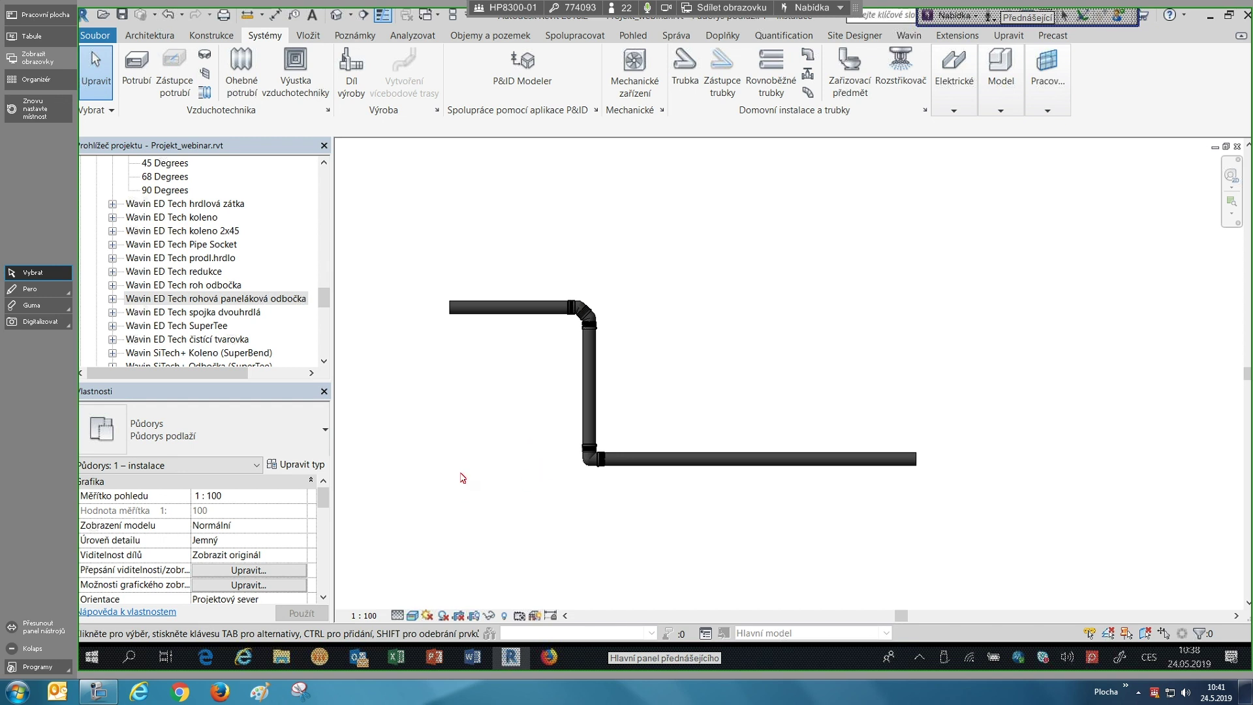
middle_drag(450, 440, 428, 429)
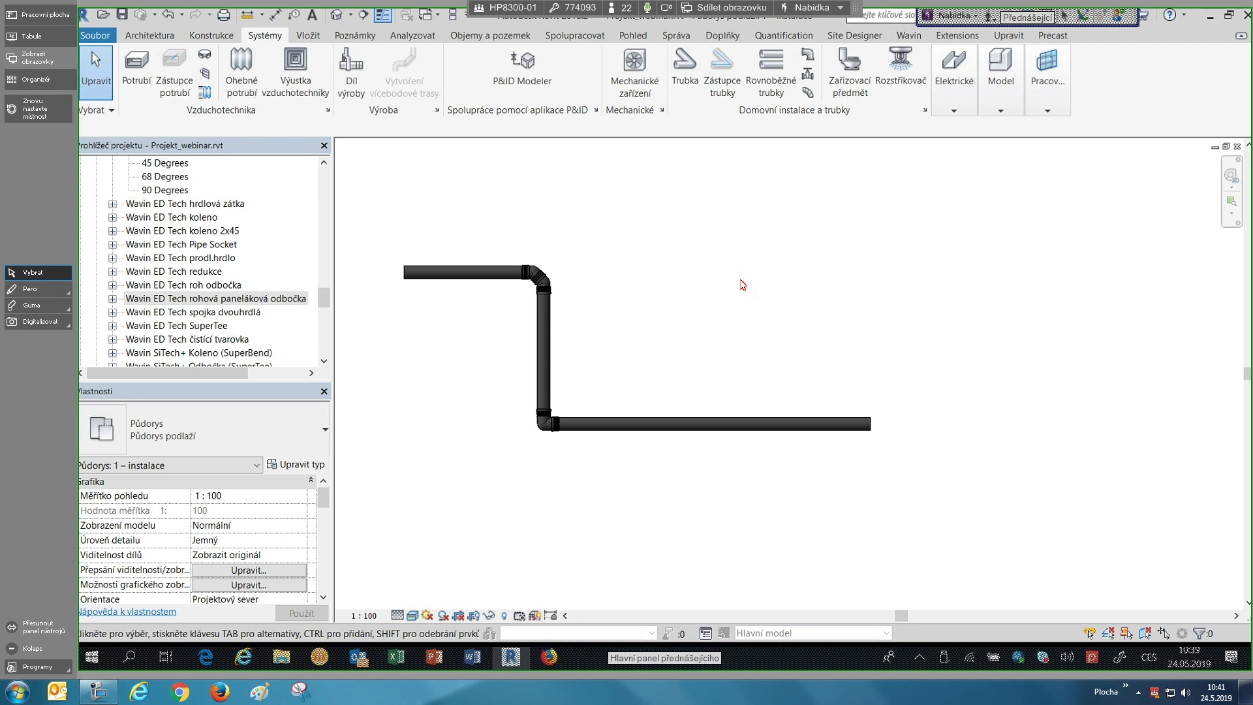
- Draw a vertical NLRS_52 Wavin SiTech+ branch pipe rising from the horizontal run
click(685, 70)
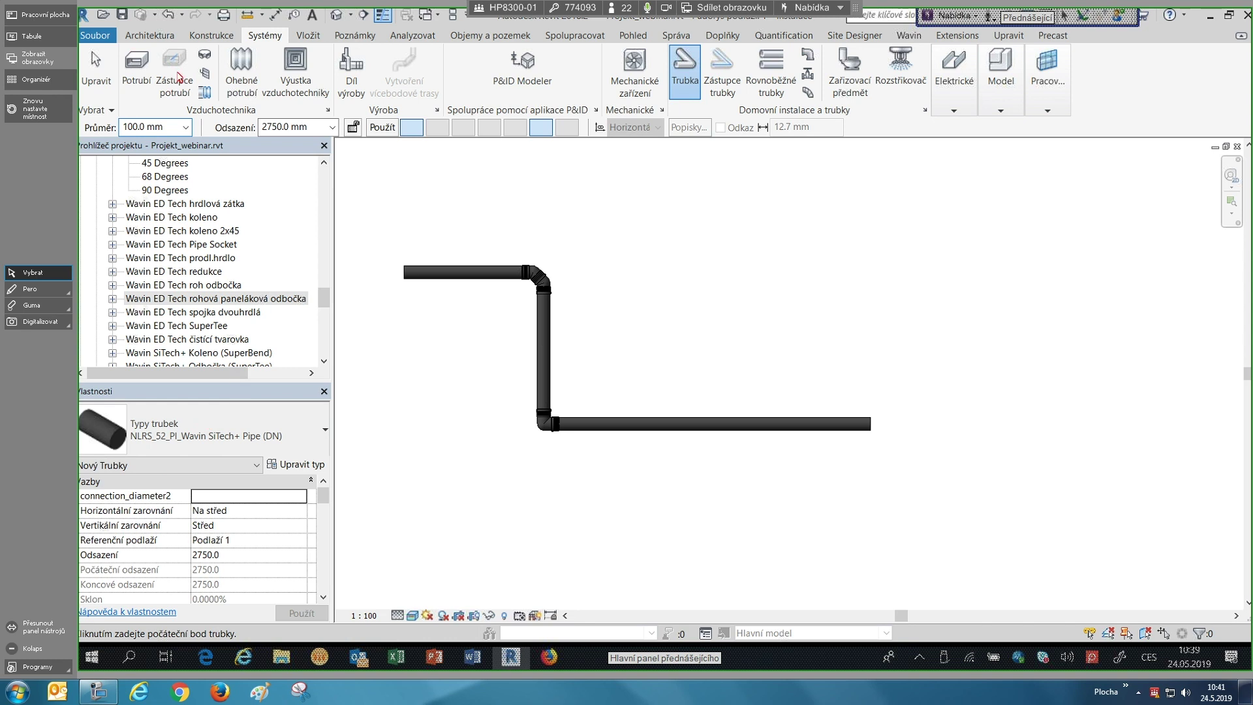
click(196, 430)
click(186, 63)
click(716, 421)
click(716, 260)
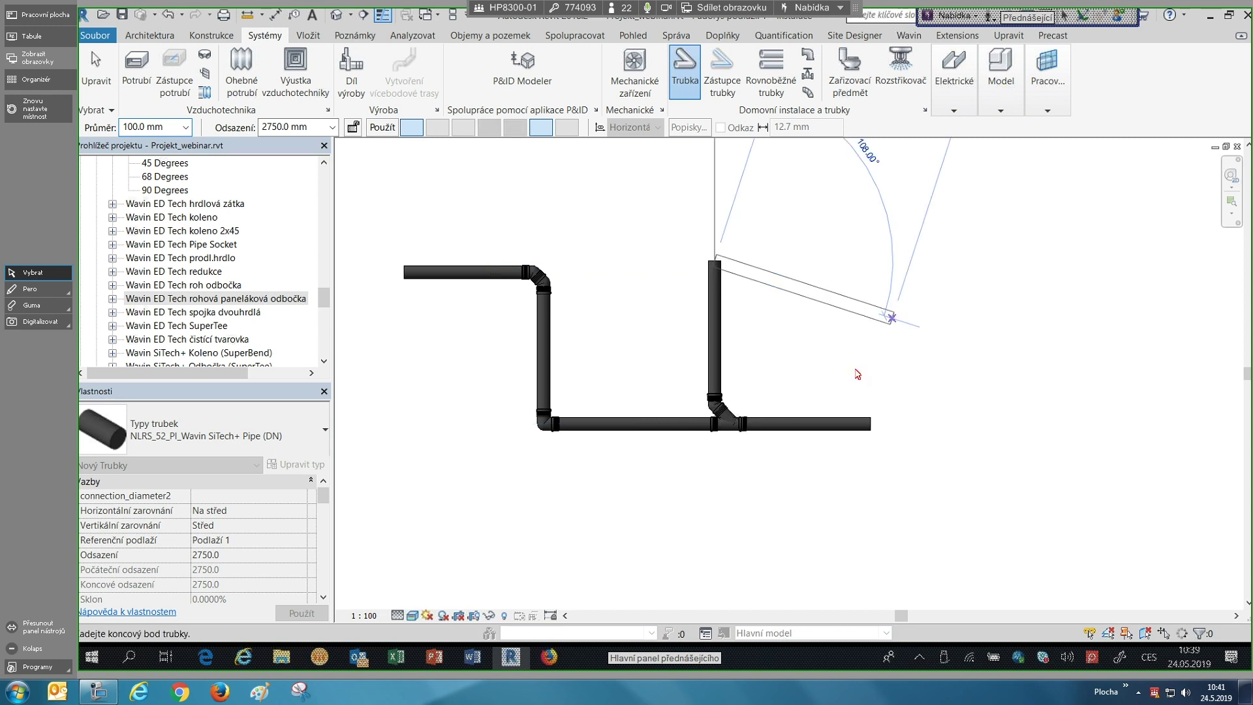
key(Escape)
key(Escape)
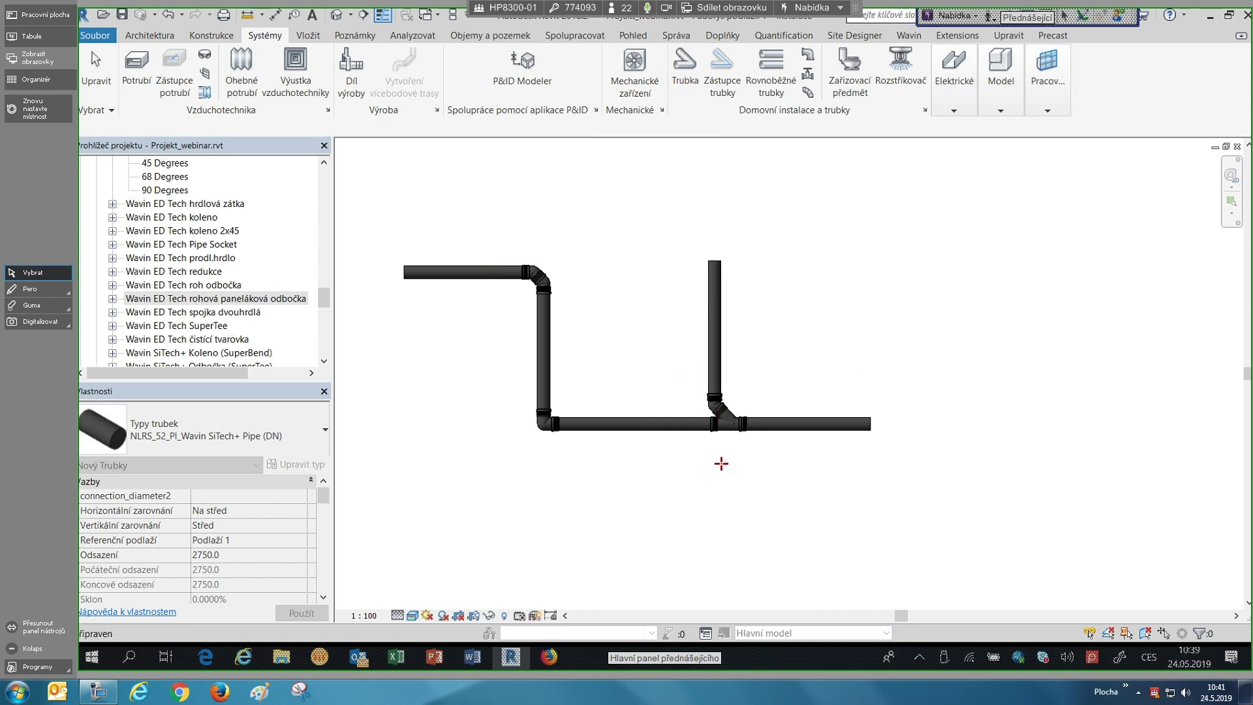
scroll(725, 457, up, 2)
scroll(751, 496, up, 1)
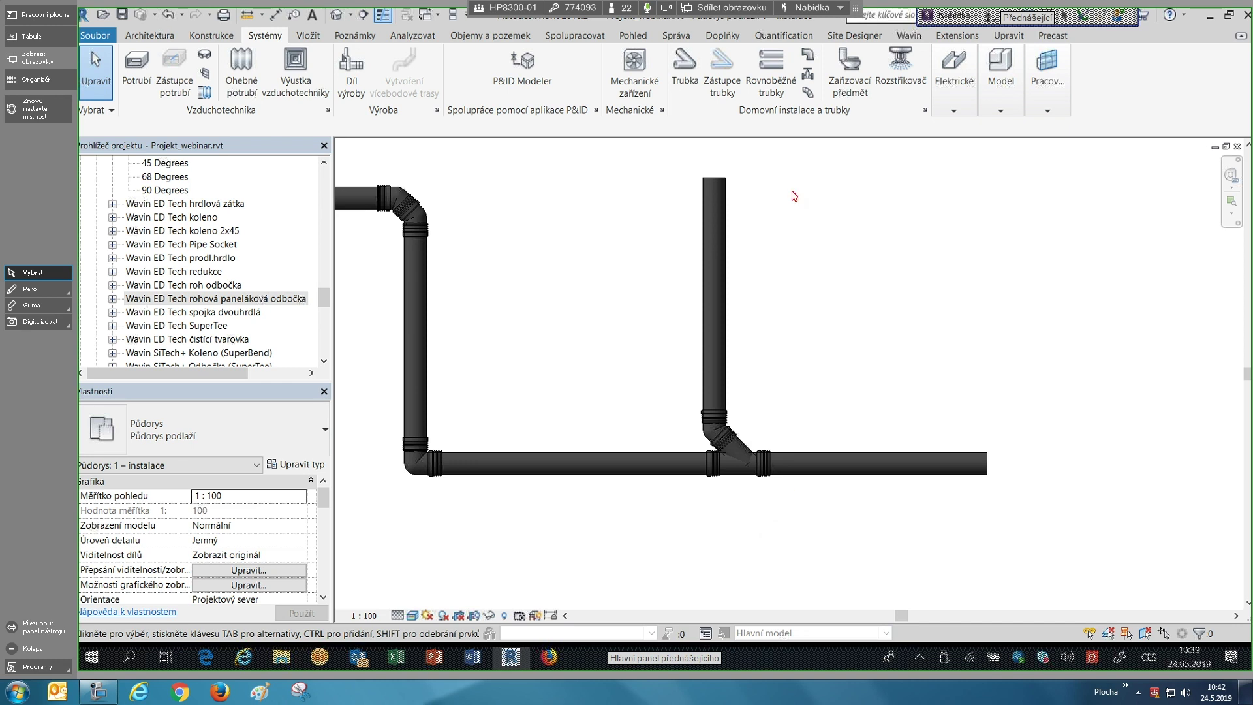
- Change the branch tee to the Socket End - Odbočka 90° SuperTee type
click(737, 450)
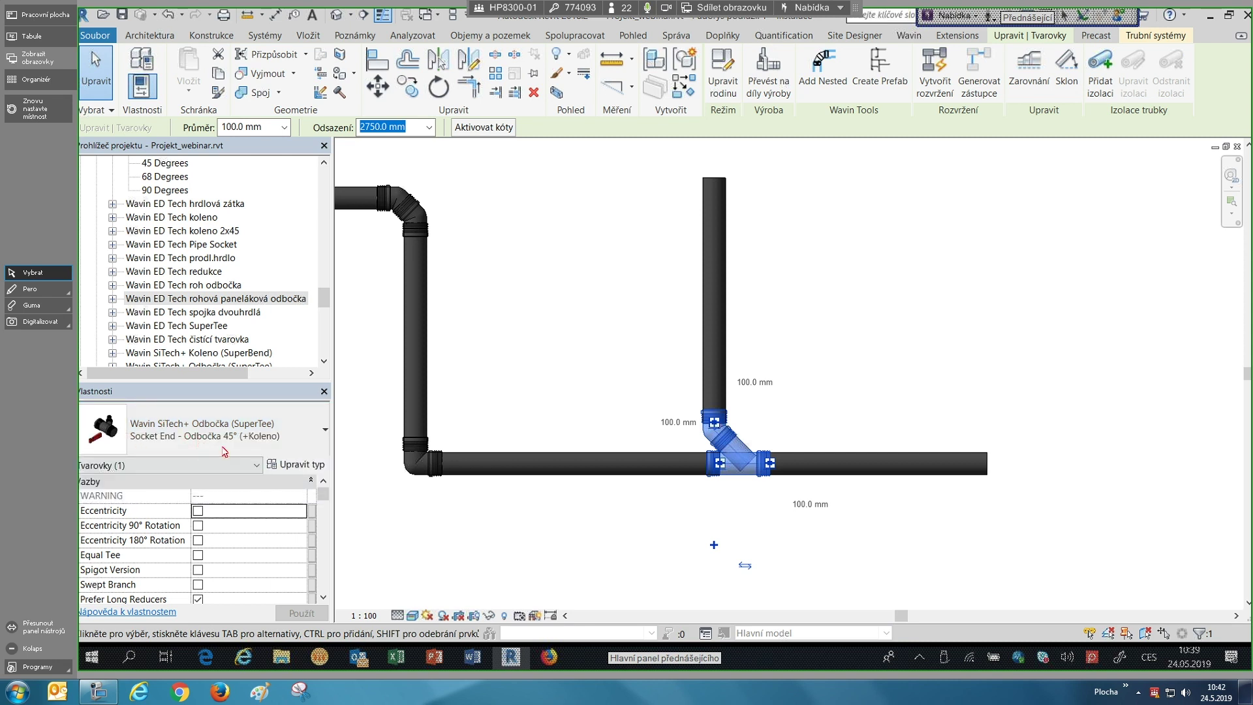
click(324, 436)
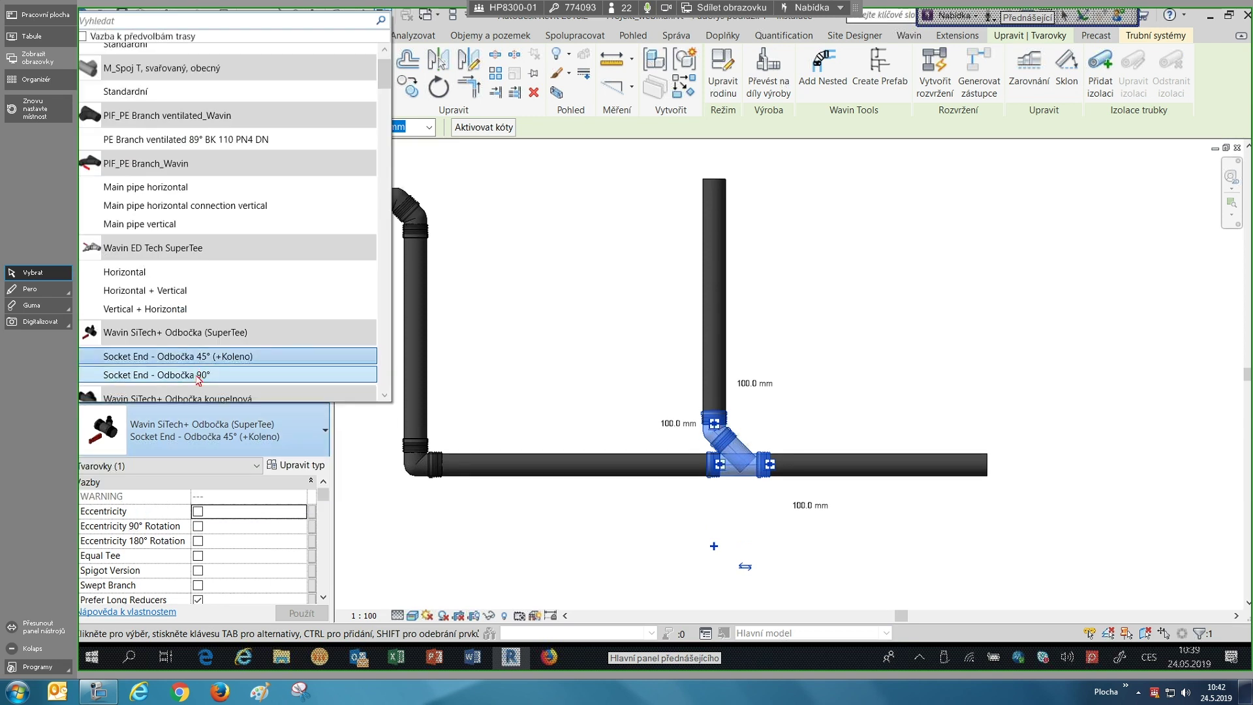
click(198, 376)
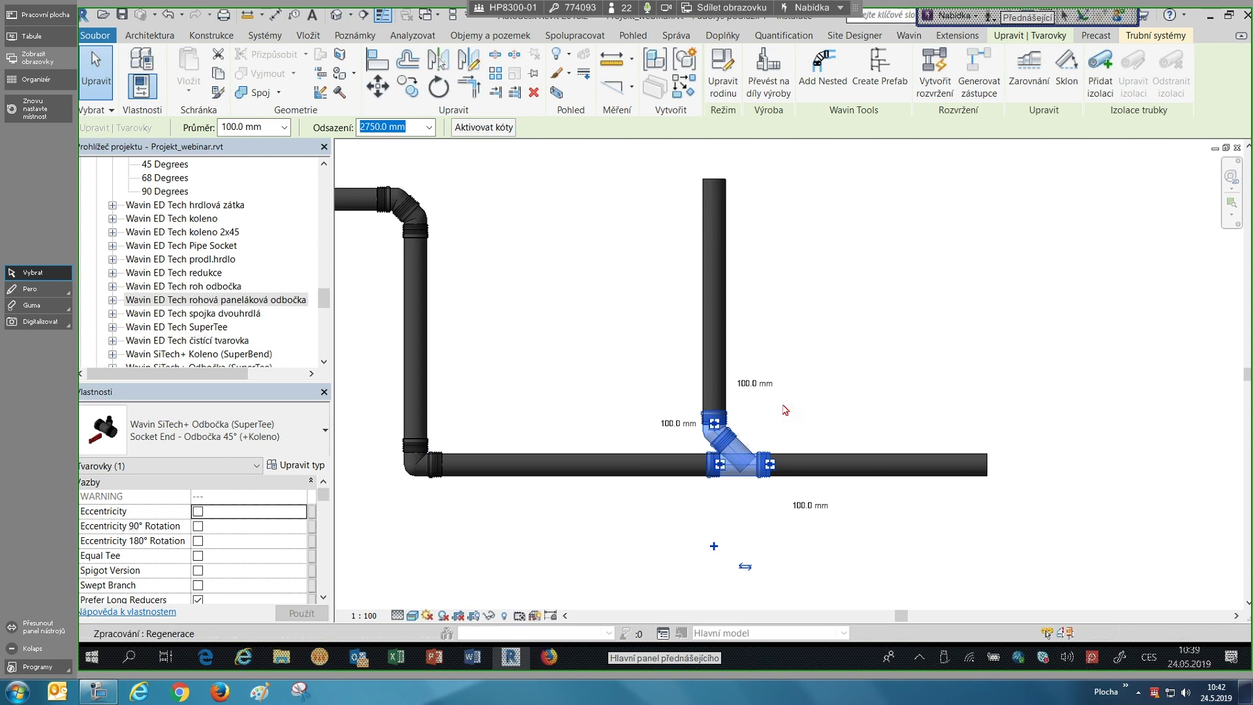
click(731, 483)
click(818, 508)
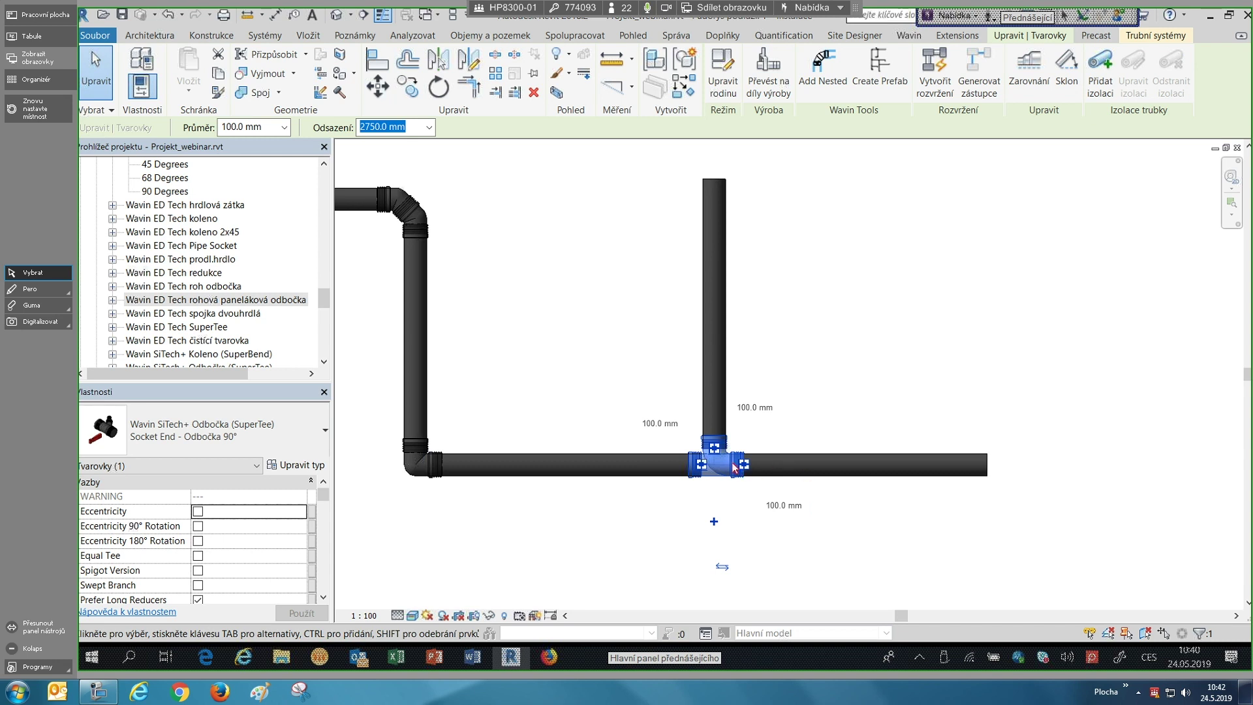
key(Escape)
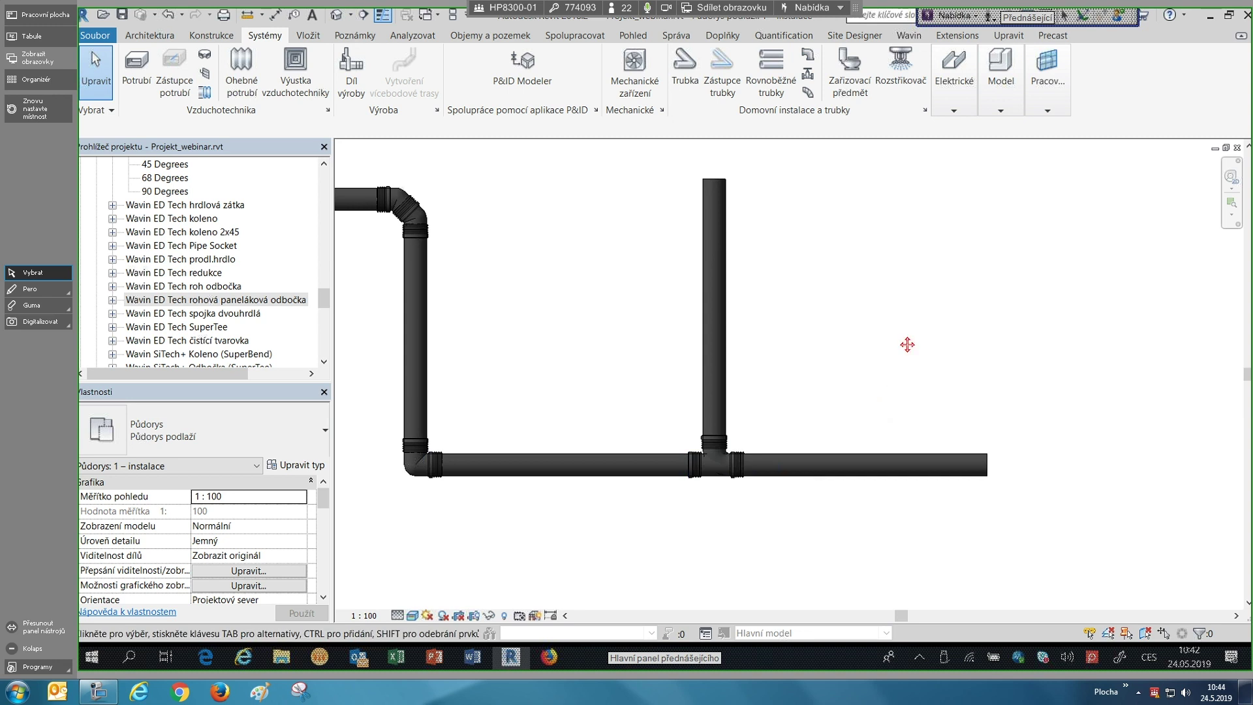
- Extend the horizontal pipe right of the tee to 2200 mm
scroll(884, 326, down, 1)
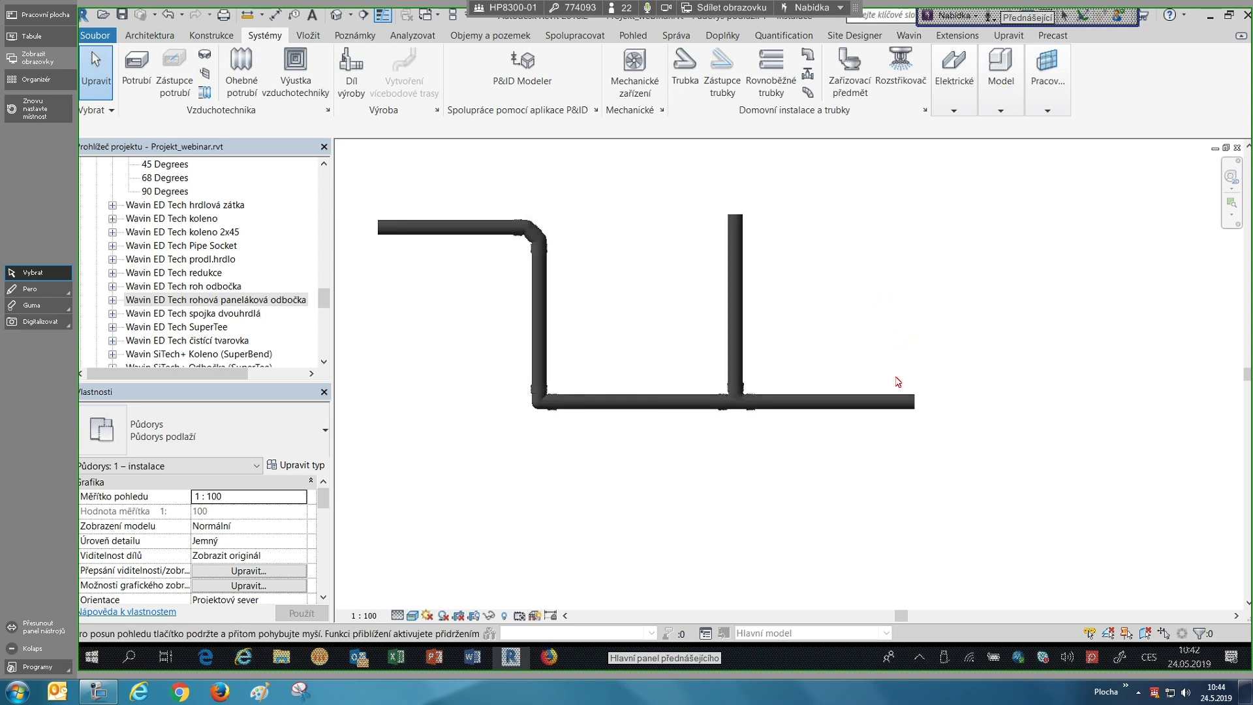
scroll(900, 382, down, 1)
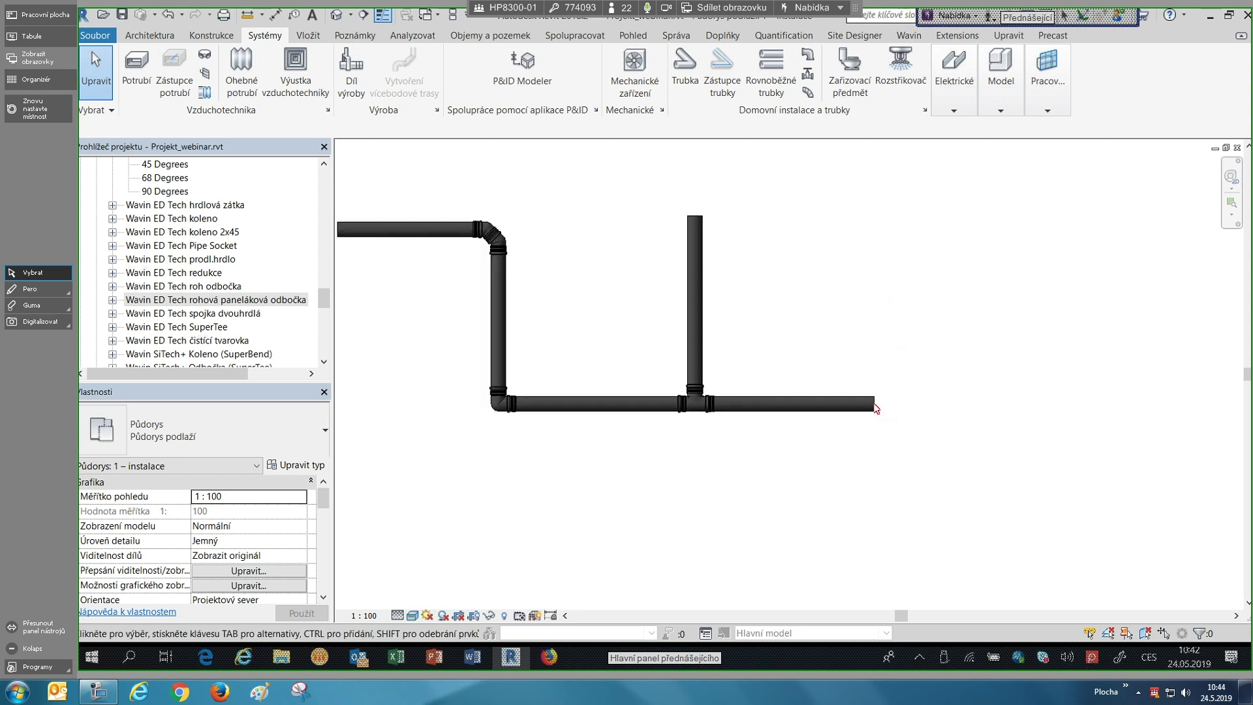
click(874, 404)
drag(874, 403, 1033, 425)
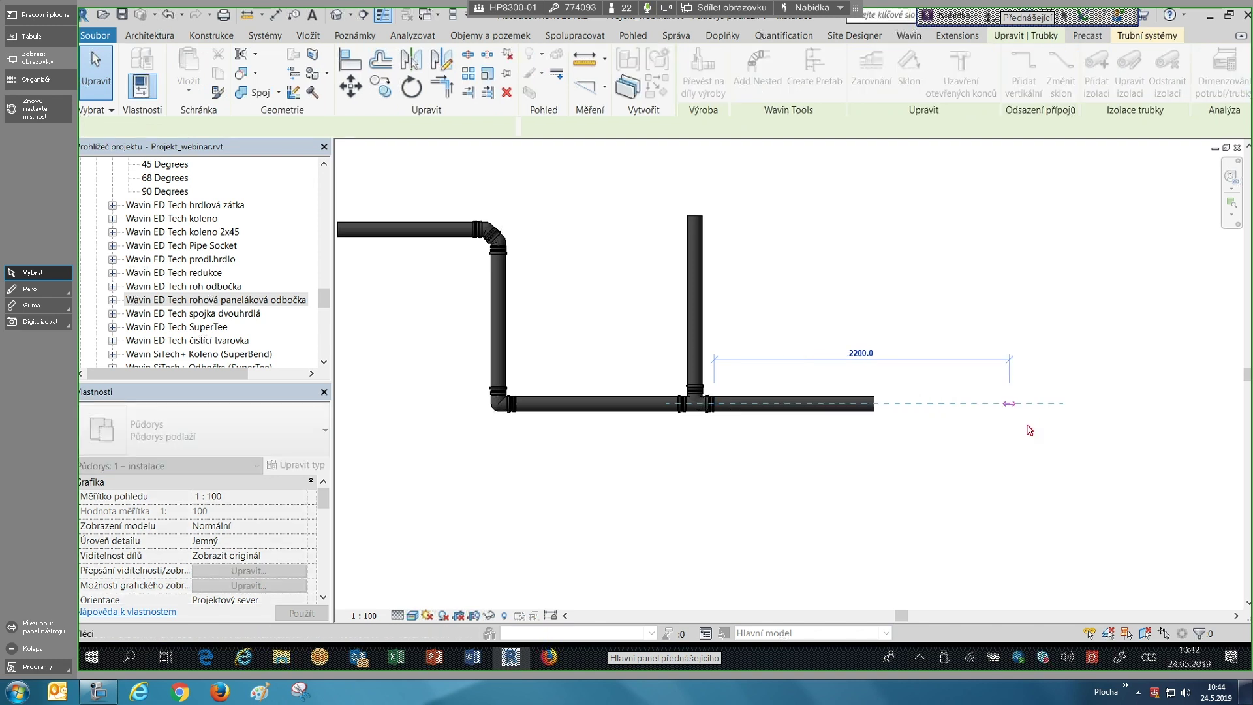
key(Escape)
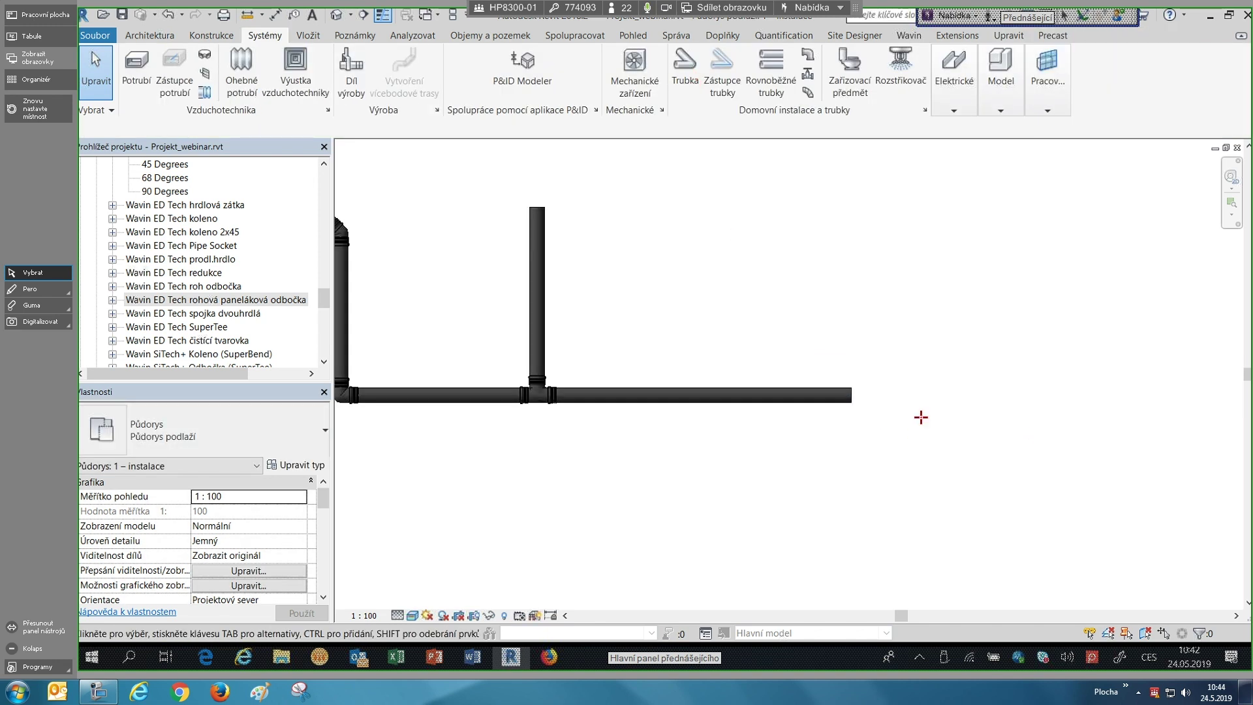
- Briefly start the Pipe tool (PI), cancel it, and recentre the view on the run
key(p)
key(i)
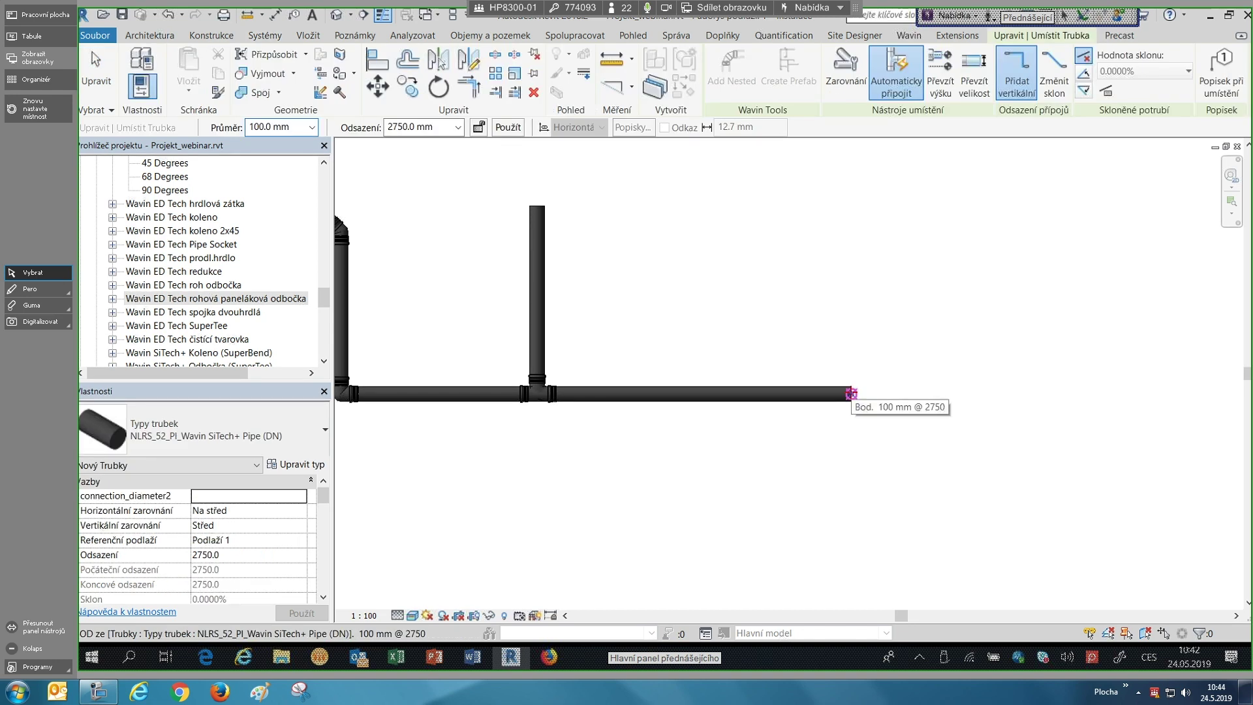
key(Escape)
key(Escape)
scroll(705, 366, down, 1)
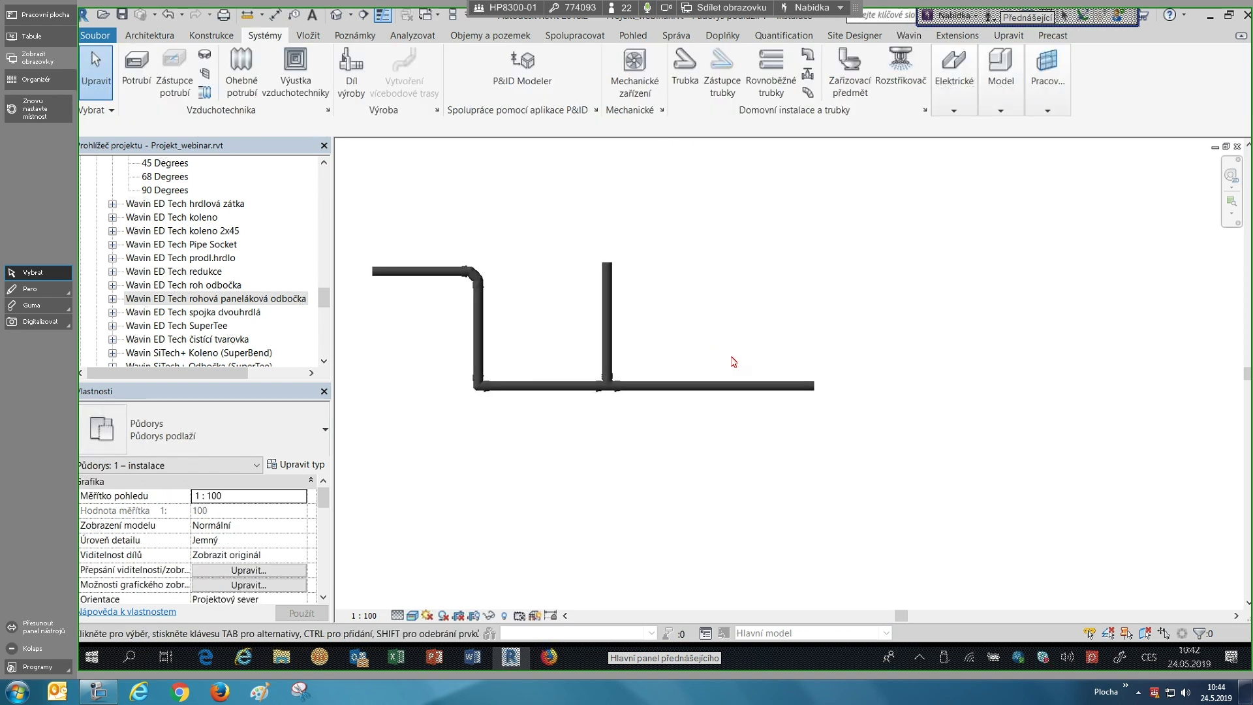
scroll(774, 400, up, 1)
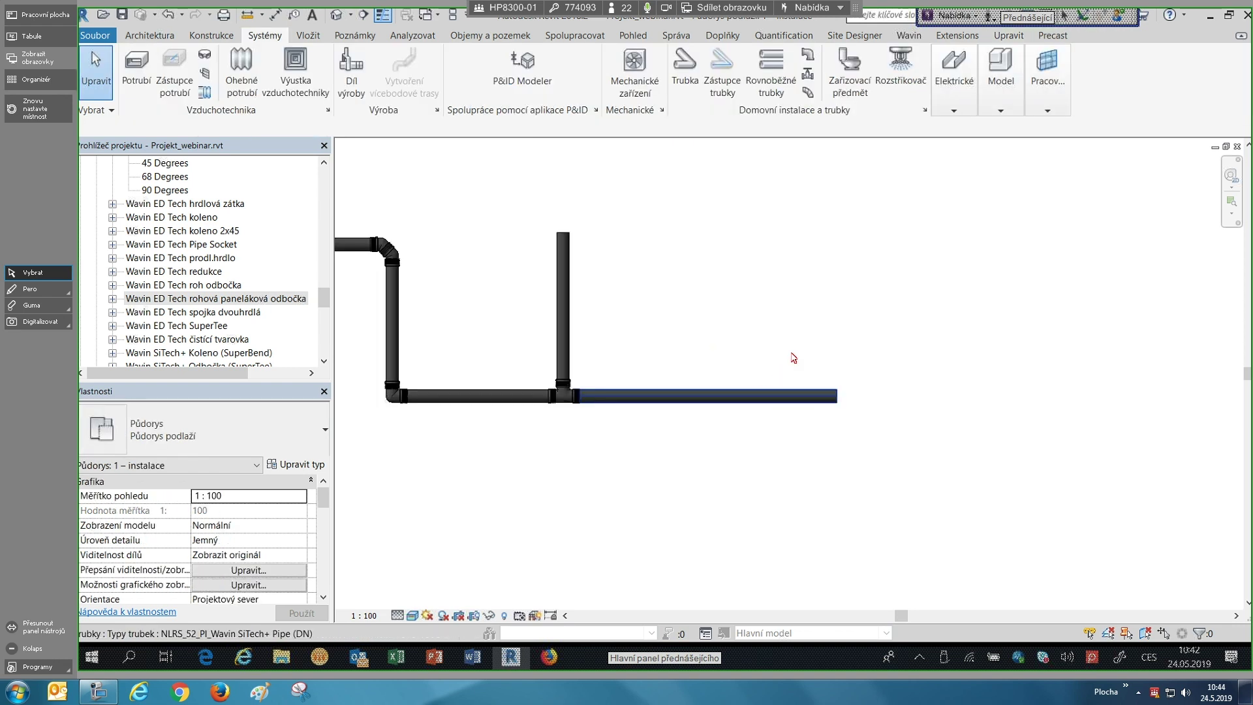
middle_drag(793, 358, 773, 348)
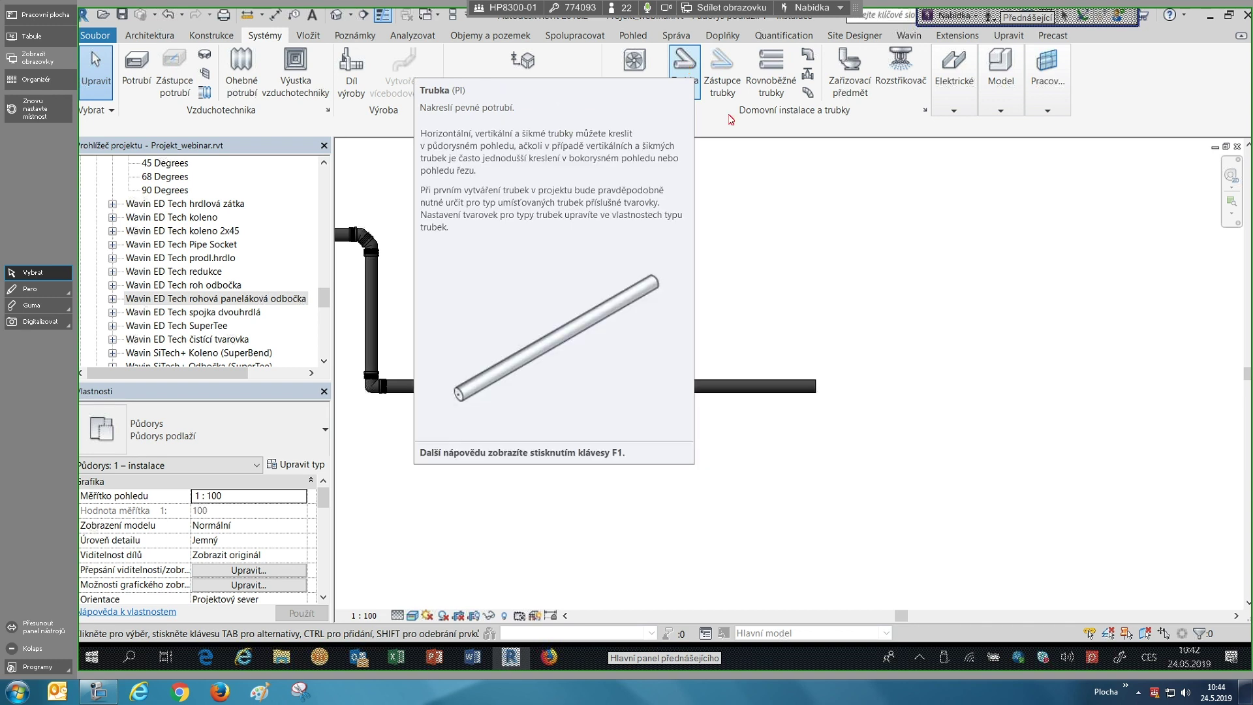
- Draw a 70 mm pipe rightward from the 100 mm run's end, joined by a MultiReducer
click(691, 75)
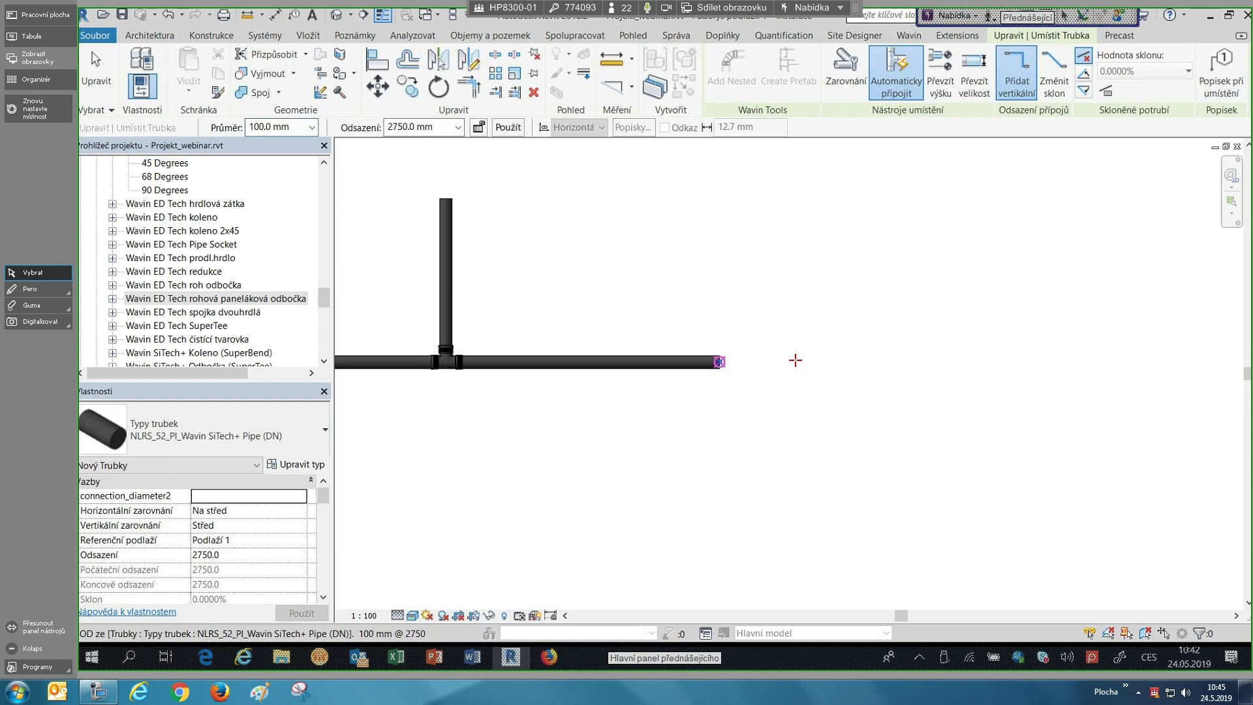
click(720, 361)
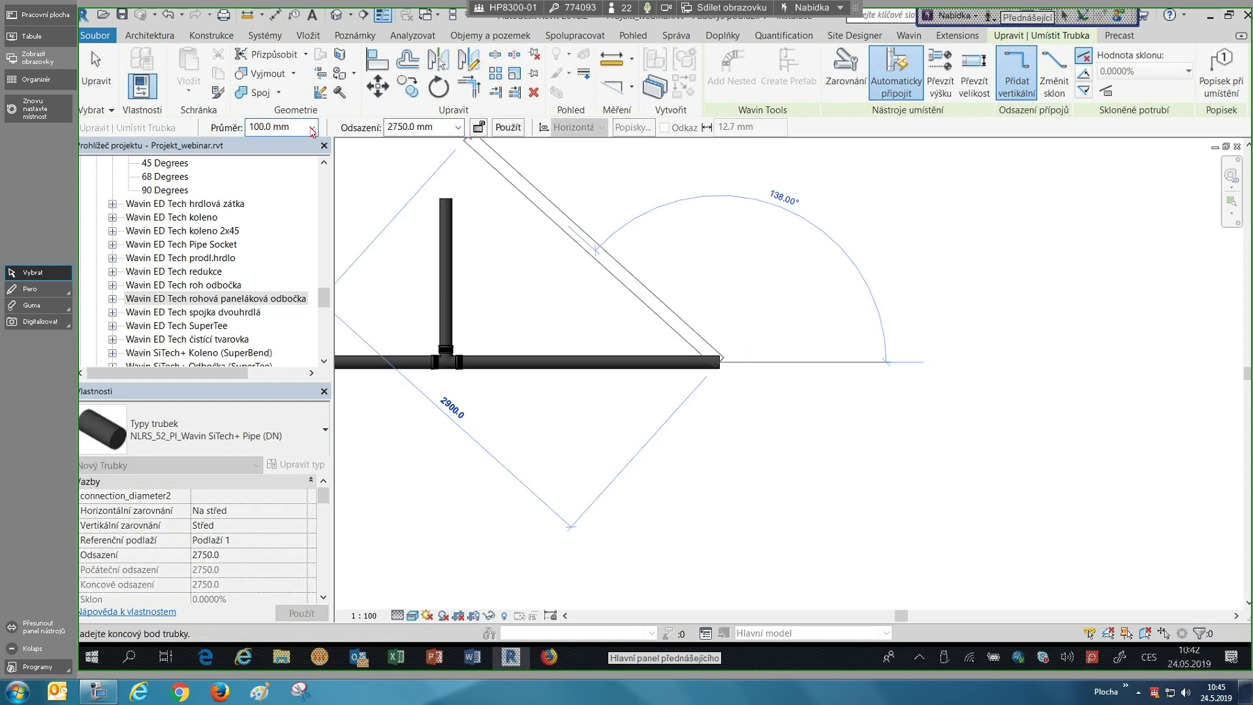
click(312, 127)
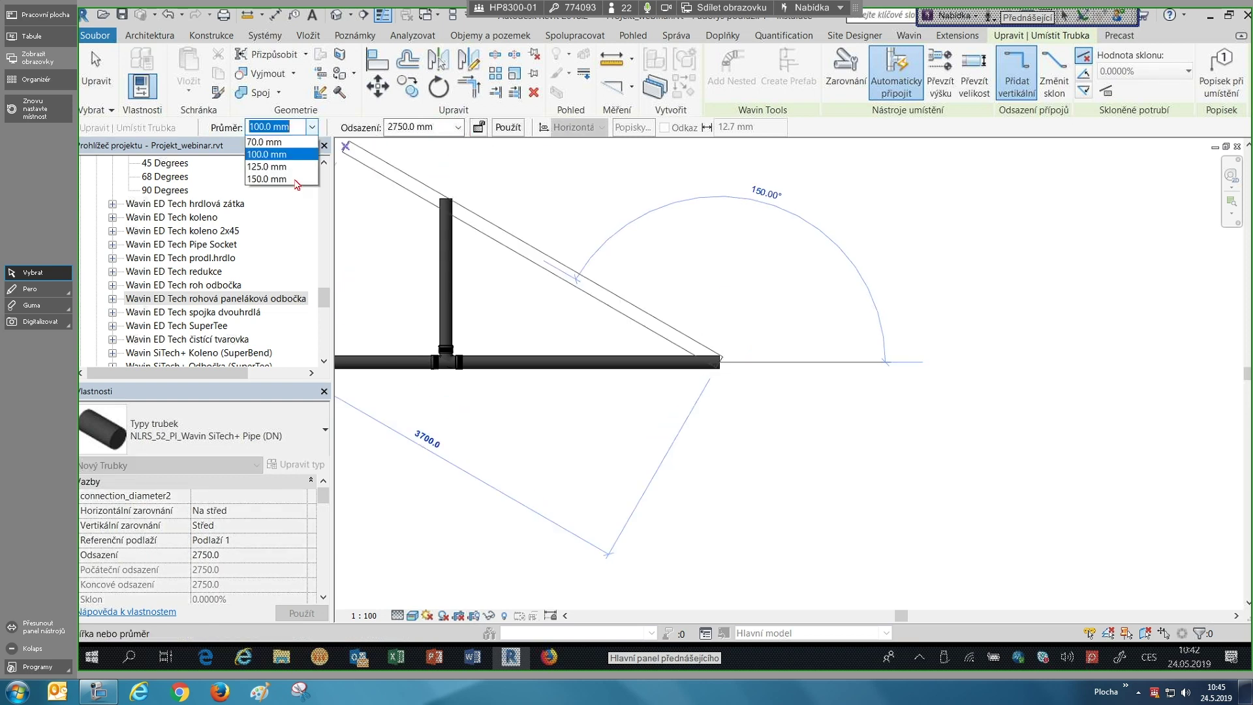
click(296, 179)
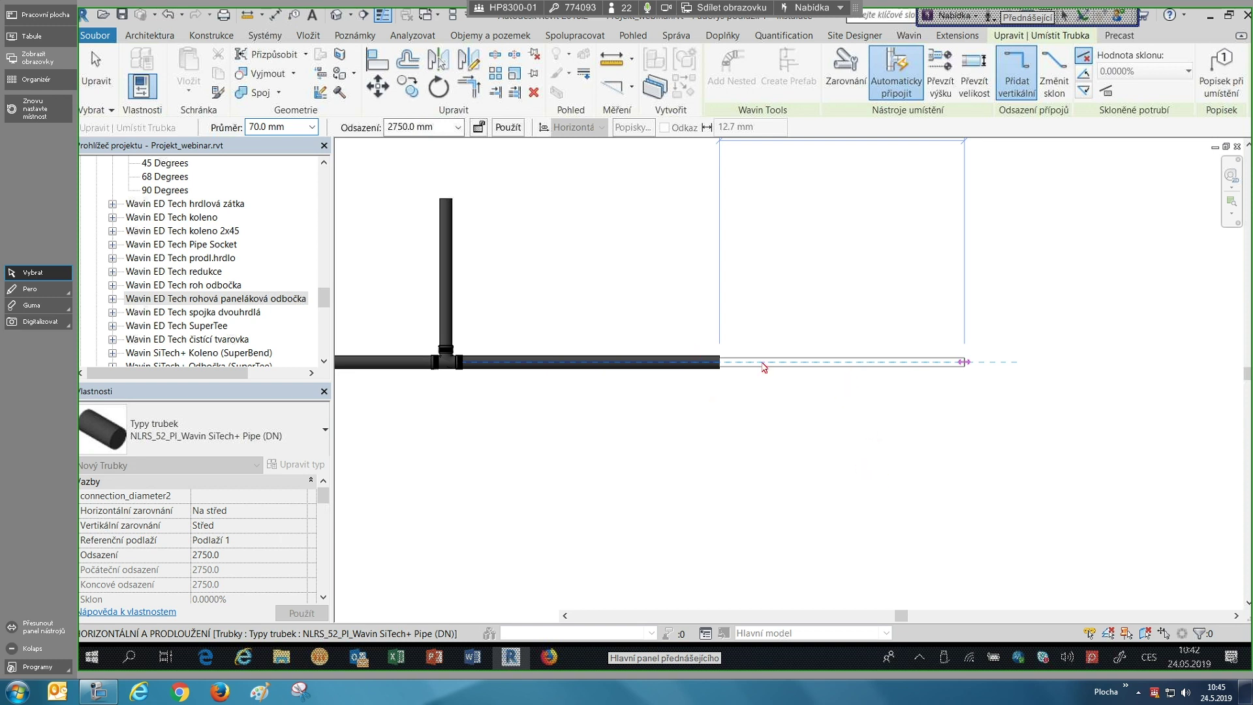
key(Escape)
key(Escape)
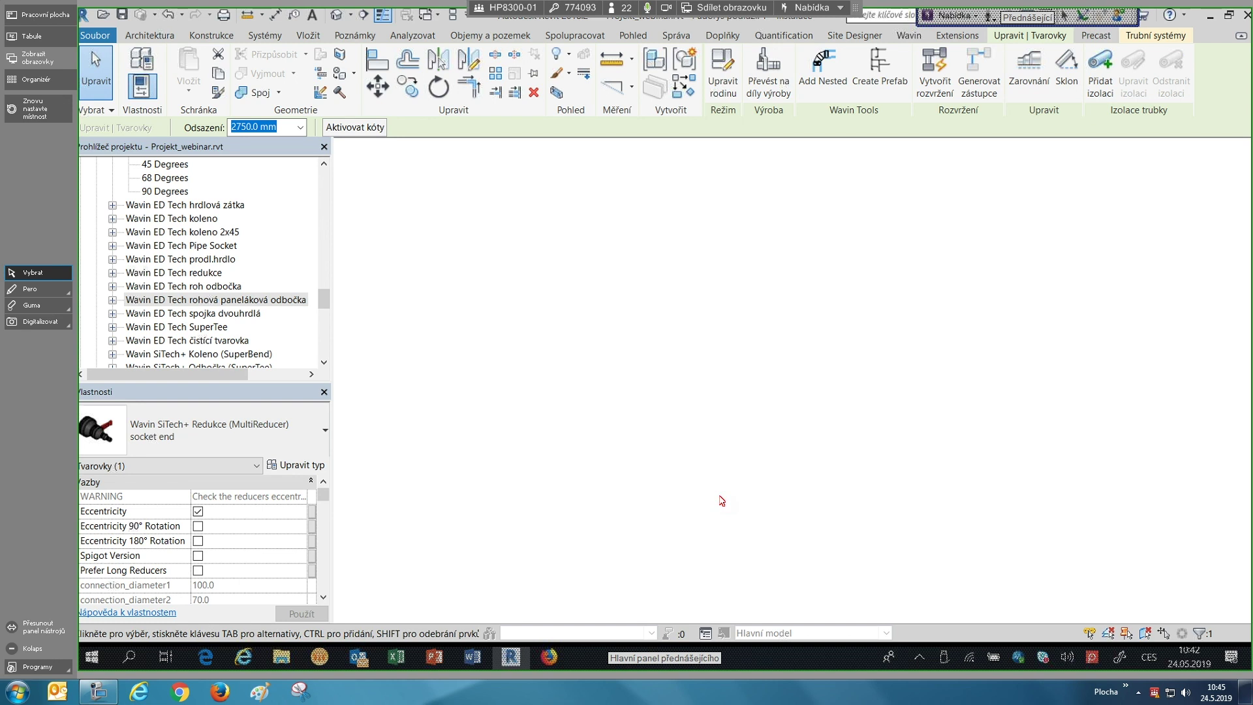
- Make the 100-to-70 mm reducer eccentric by ticking Eccentricity in Properties
click(773, 427)
click(724, 370)
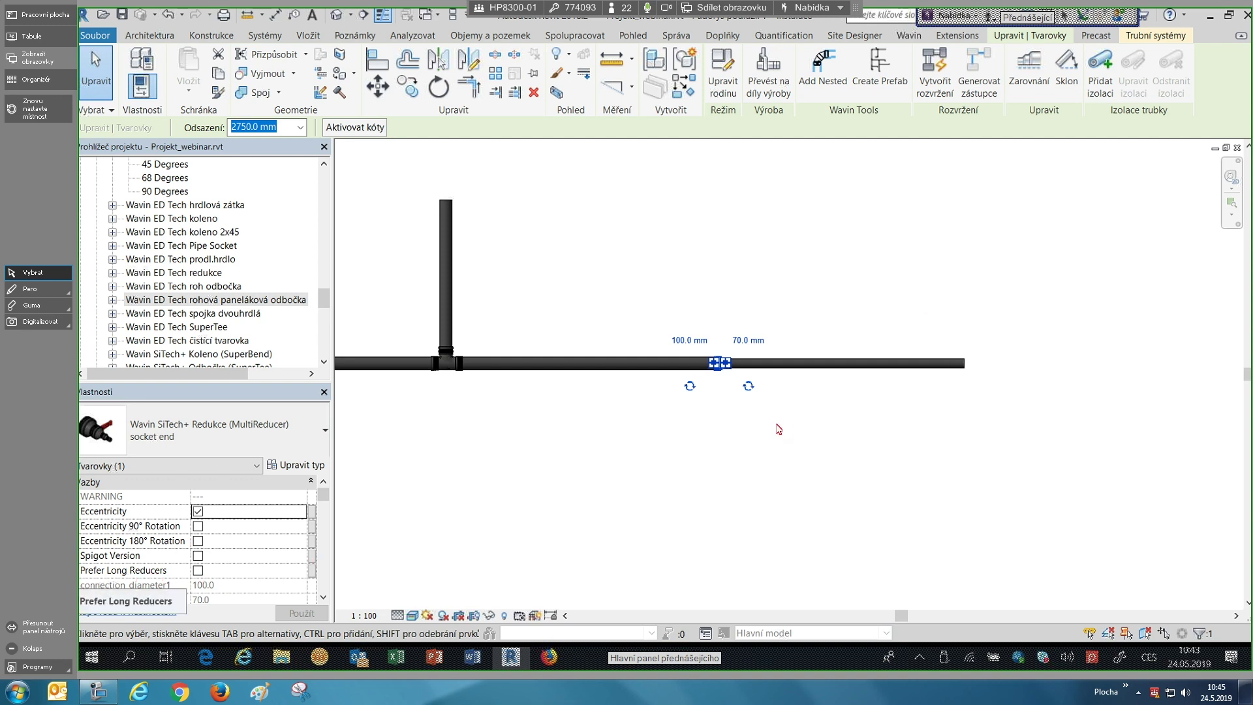
click(742, 451)
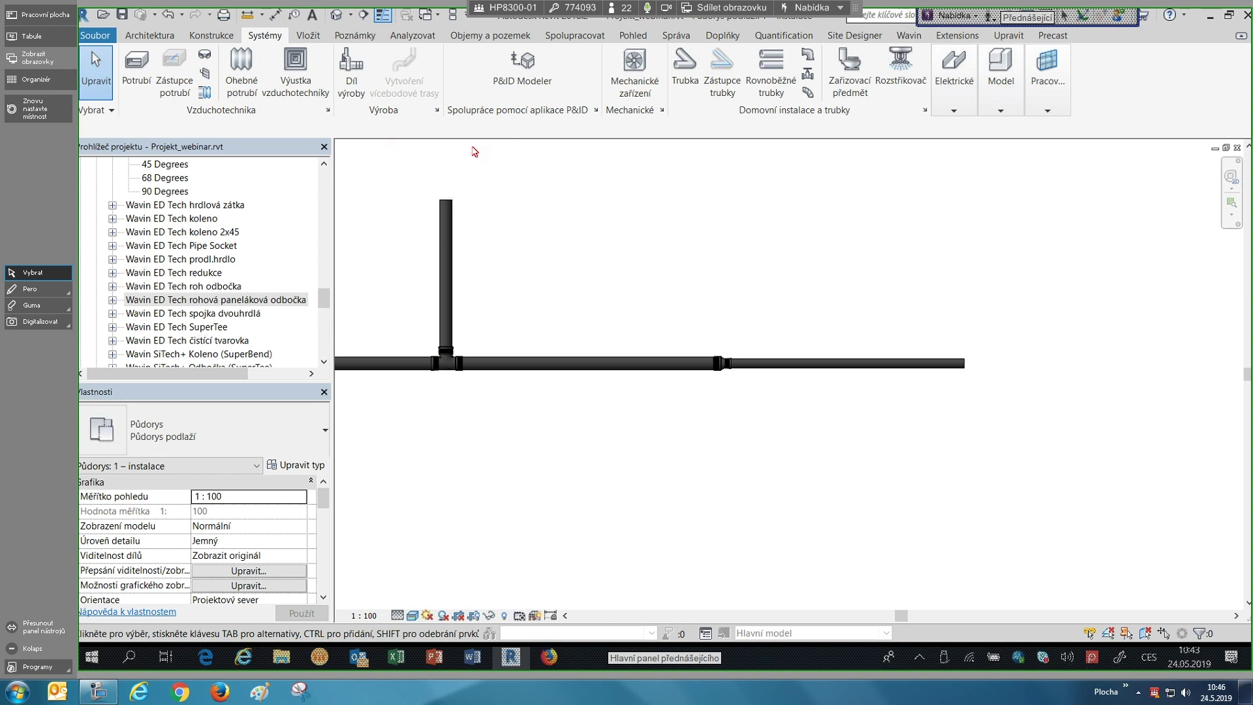
- Activate the Trubka (Pipe) tool on the Systémy tab for a new 70 mm pipe
click(683, 70)
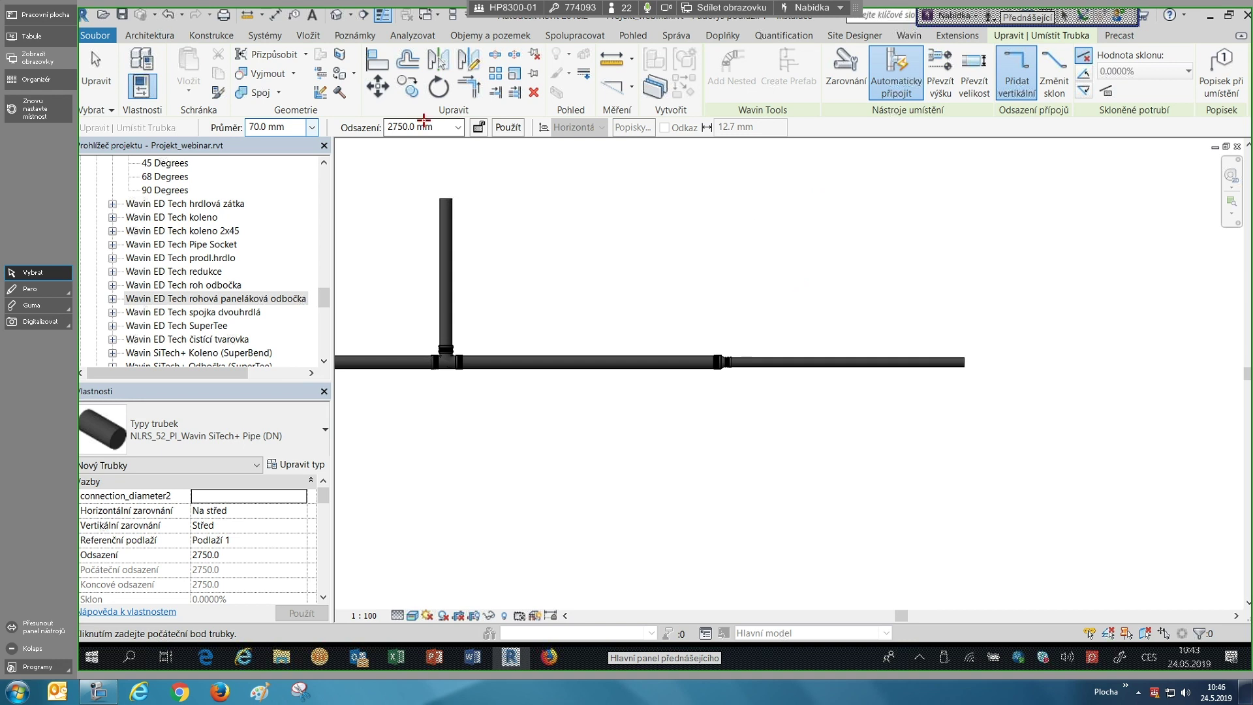
- Draw a 30 mm vertical branch pipe from the 70 mm run and select its new tee
click(309, 129)
key(Up)
key(Up)
key(Up)
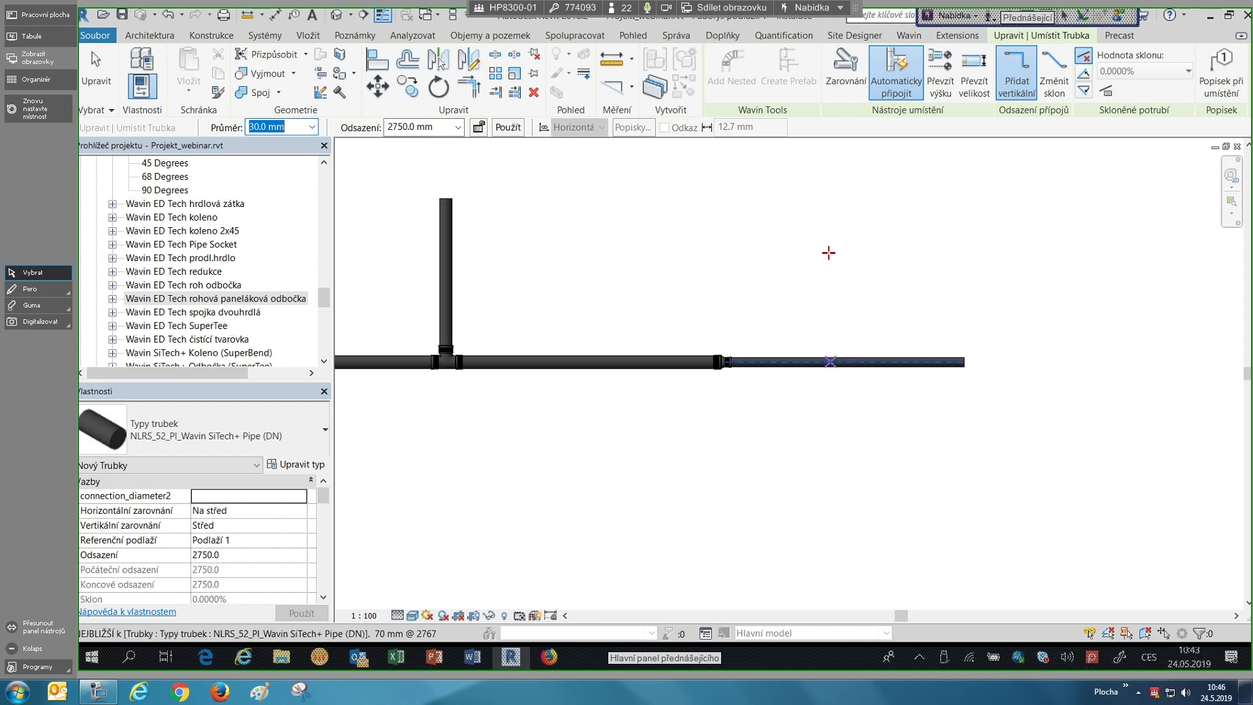
click(933, 262)
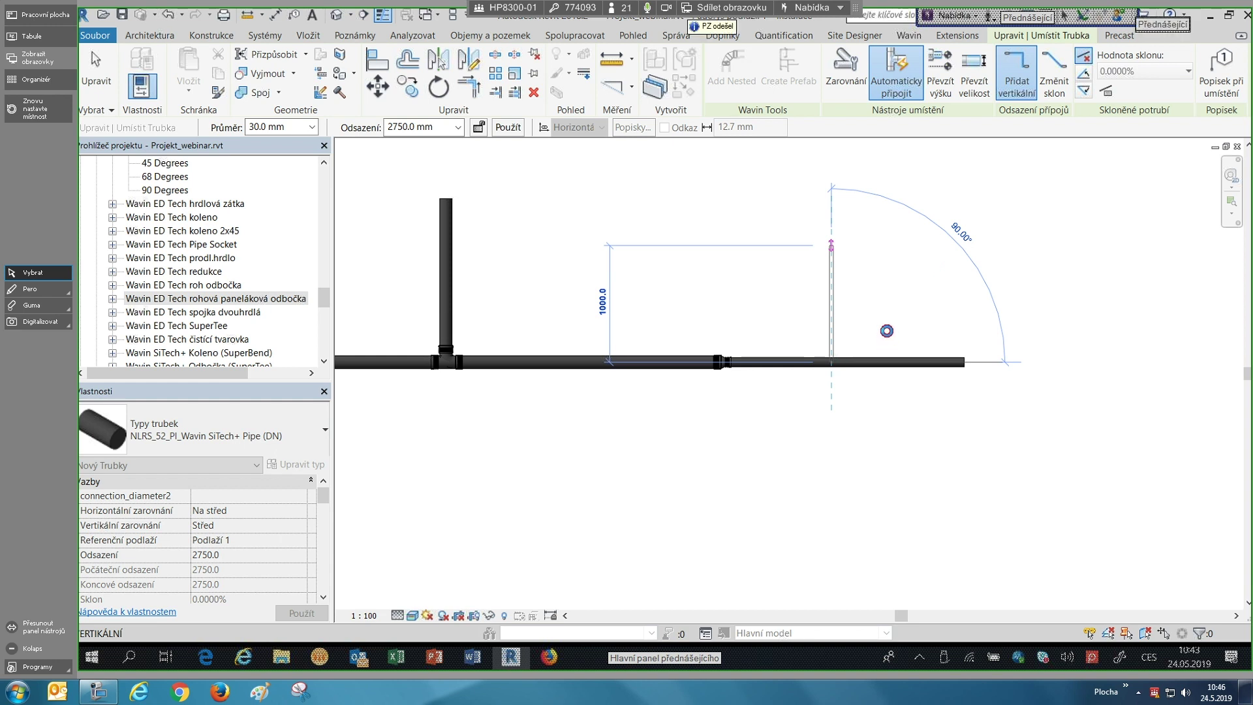
click(891, 465)
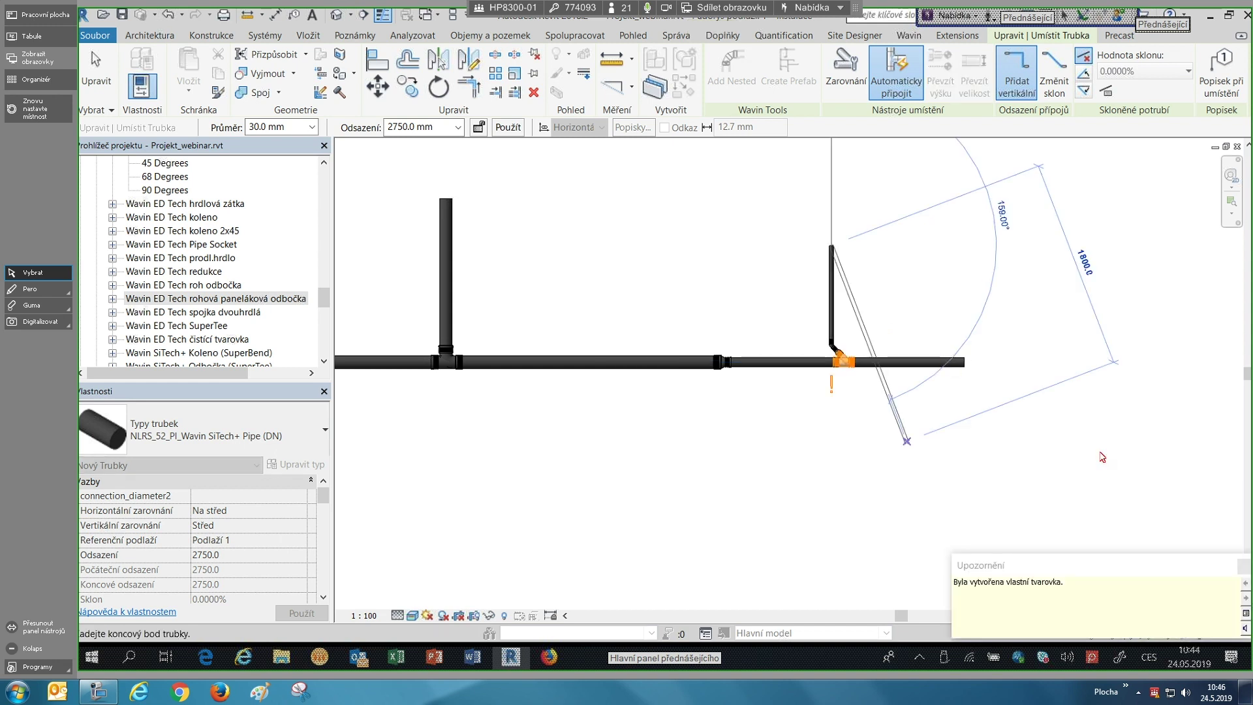
key(Escape)
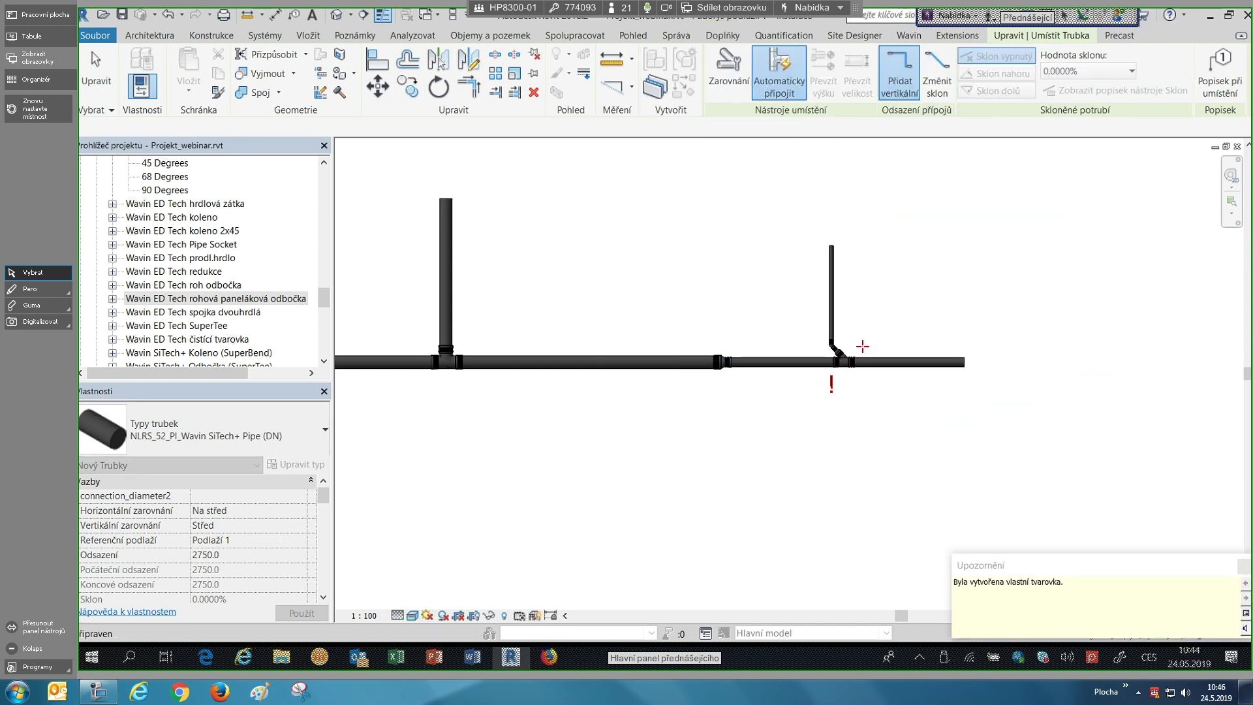
scroll(843, 352, up, 2)
click(838, 369)
scroll(838, 370, up, 1)
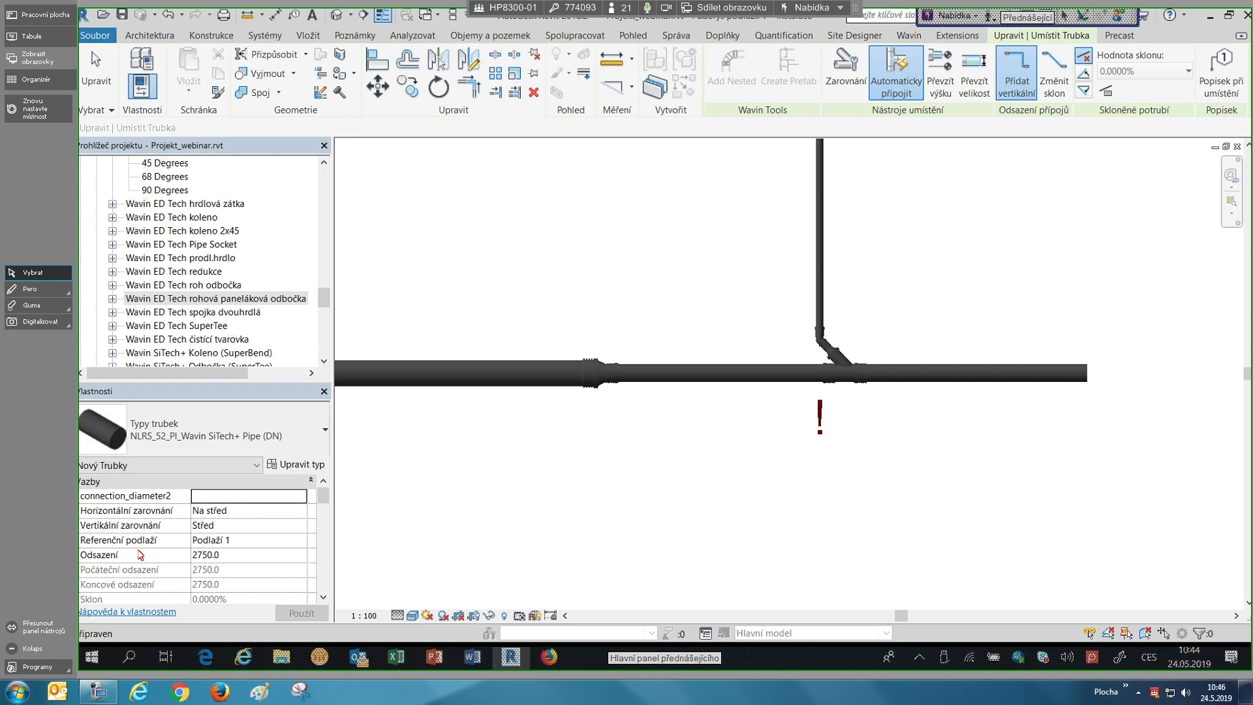
- On the 45° SuperTee, turn off Eccentricity 90° Rotation and turn on Equal Tee
click(241, 516)
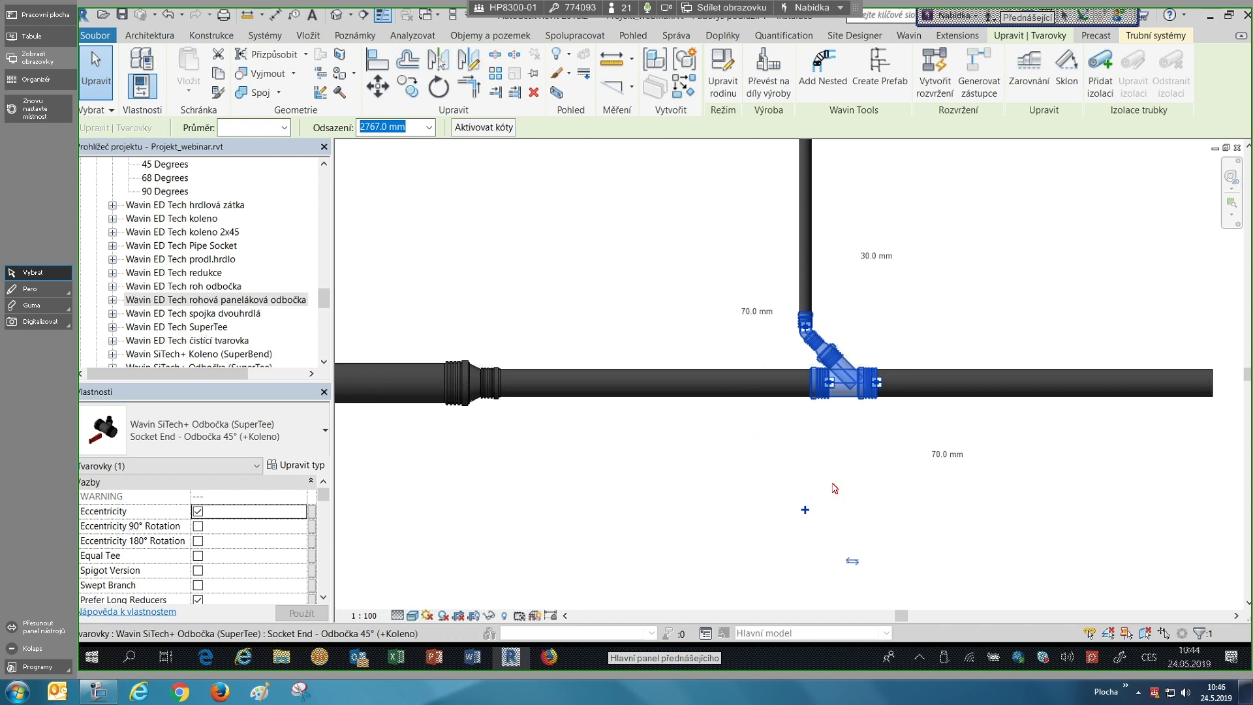
scroll(835, 488, down, 1)
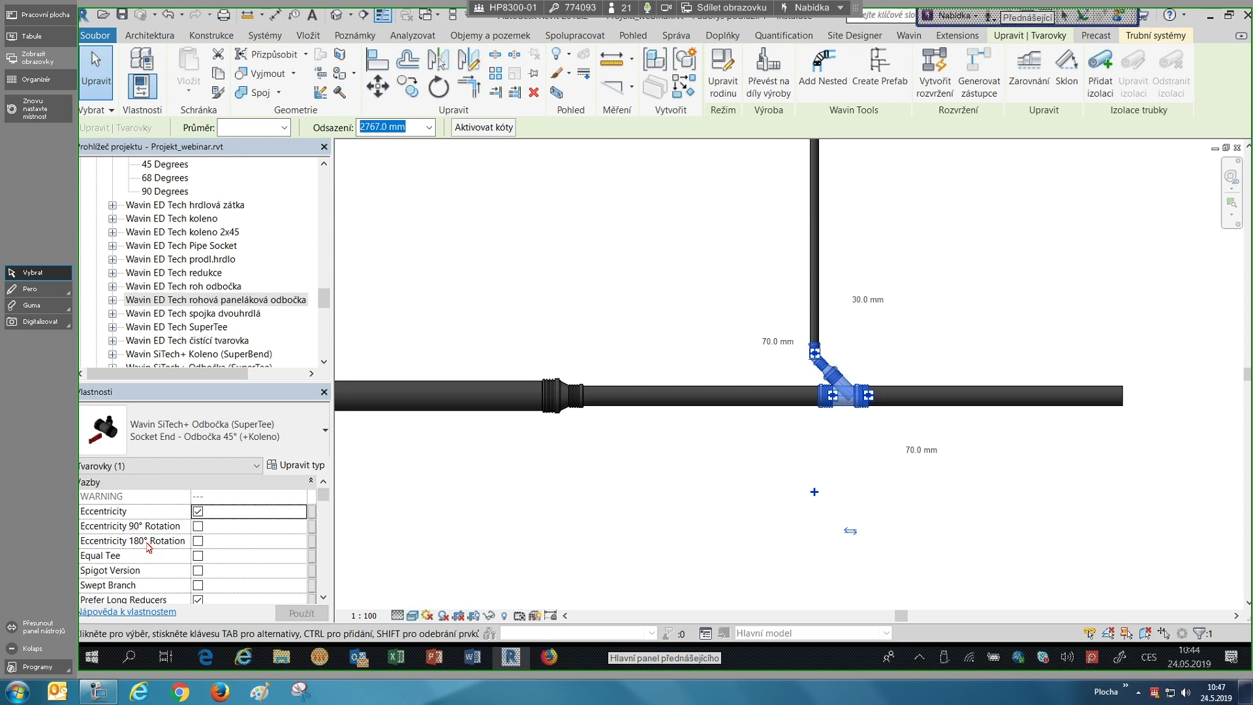
click(198, 526)
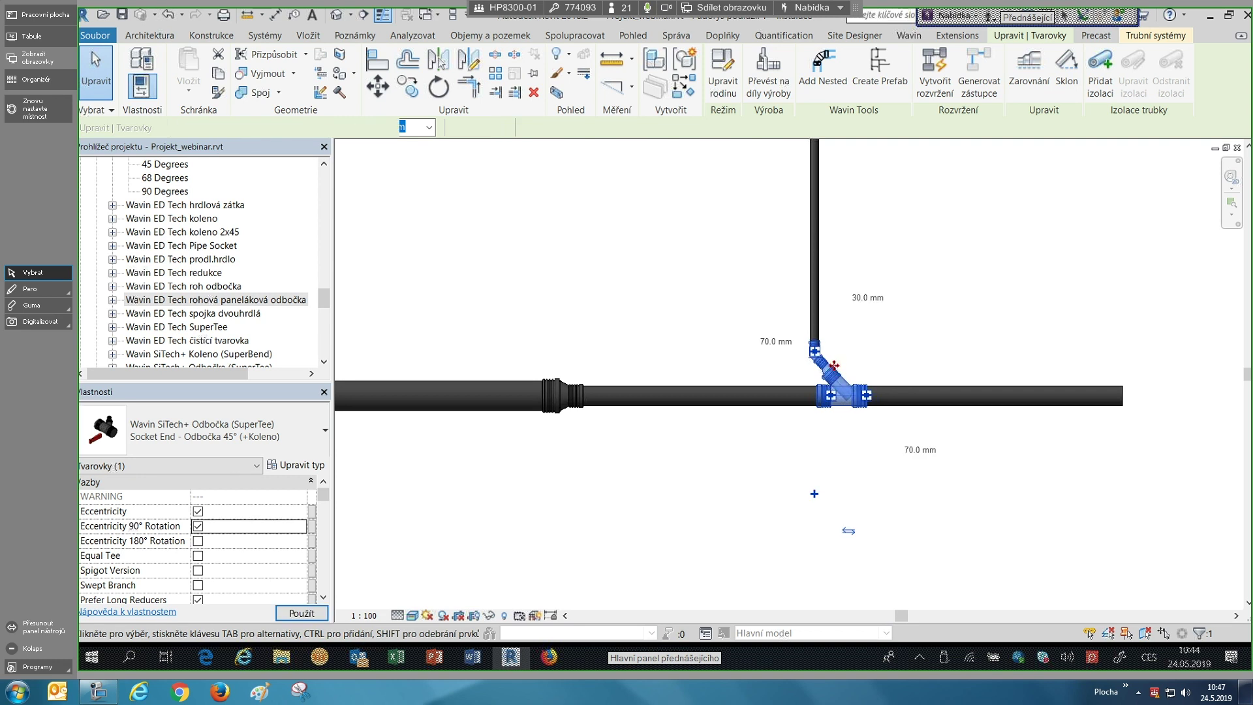
scroll(811, 346, up, 2)
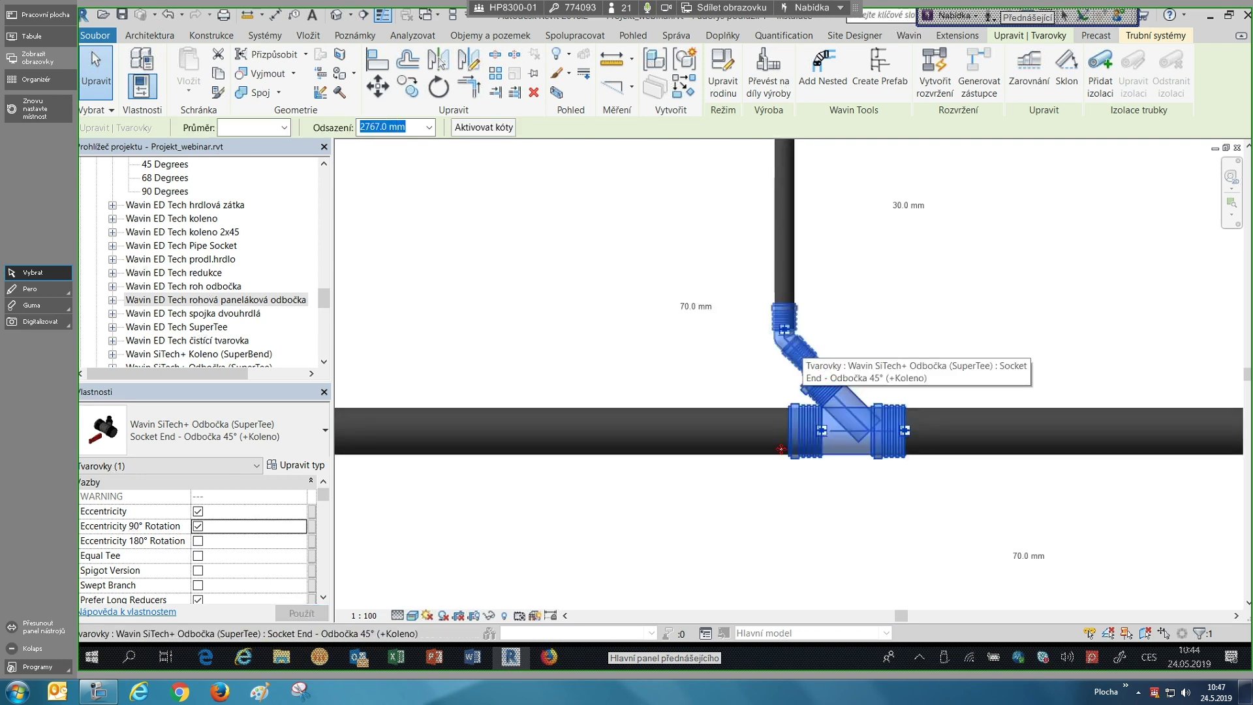
click(198, 527)
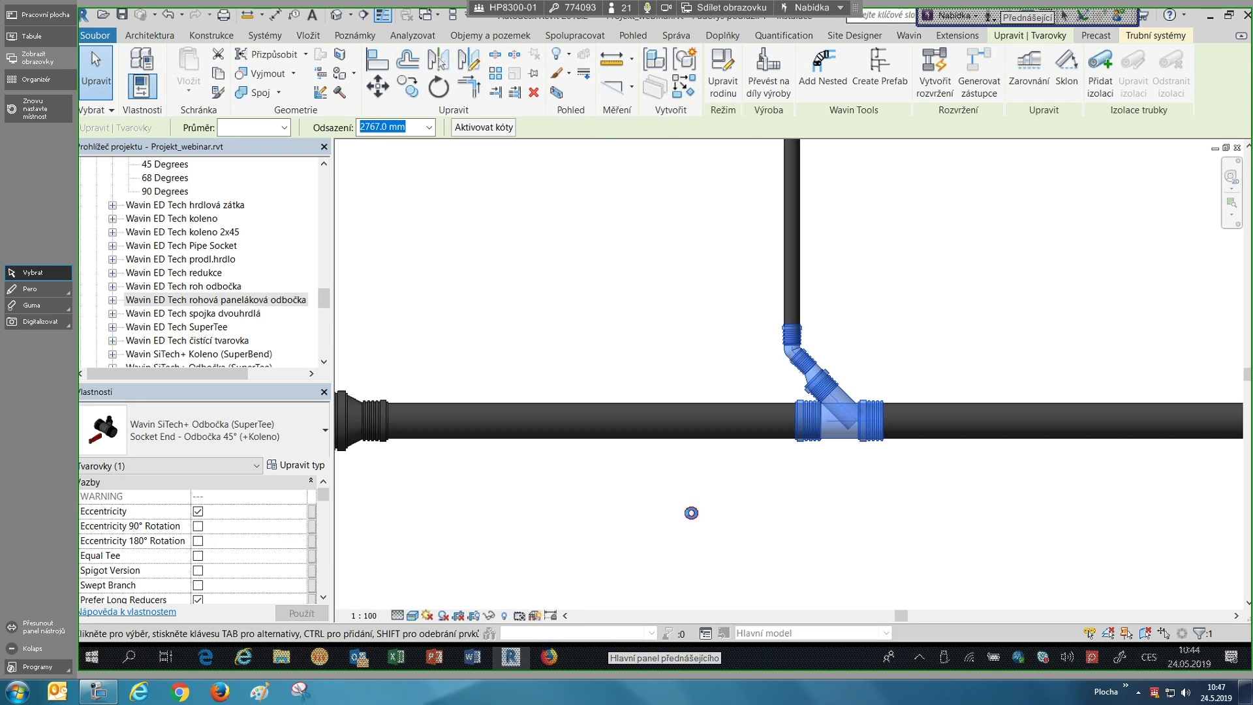
click(836, 389)
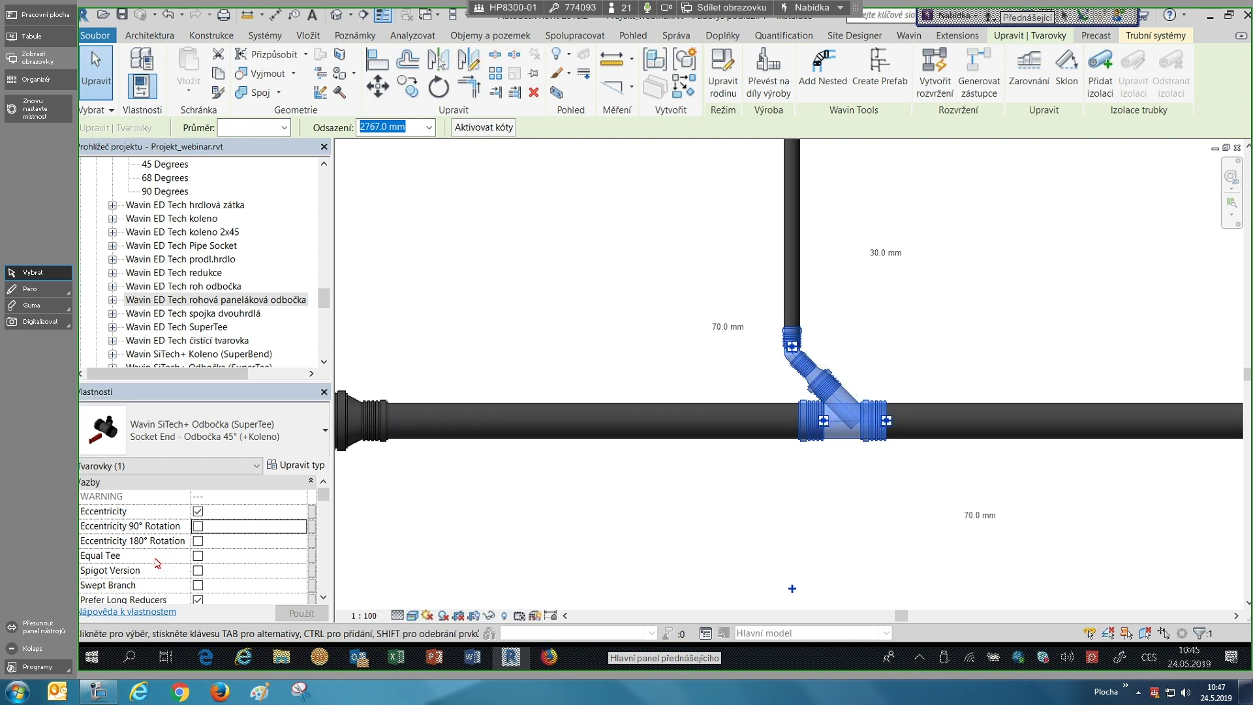
click(198, 555)
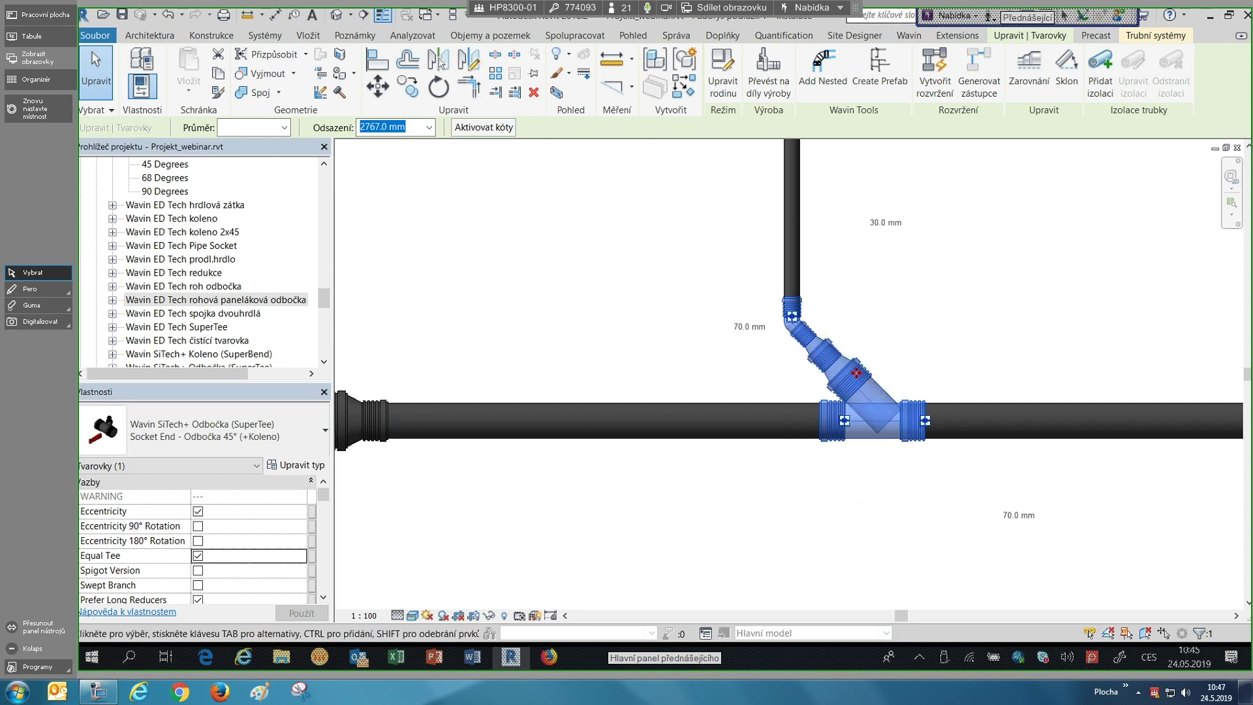
- Change the 30 mm branch tee to the Socket End - Odbočka 90° type
click(811, 347)
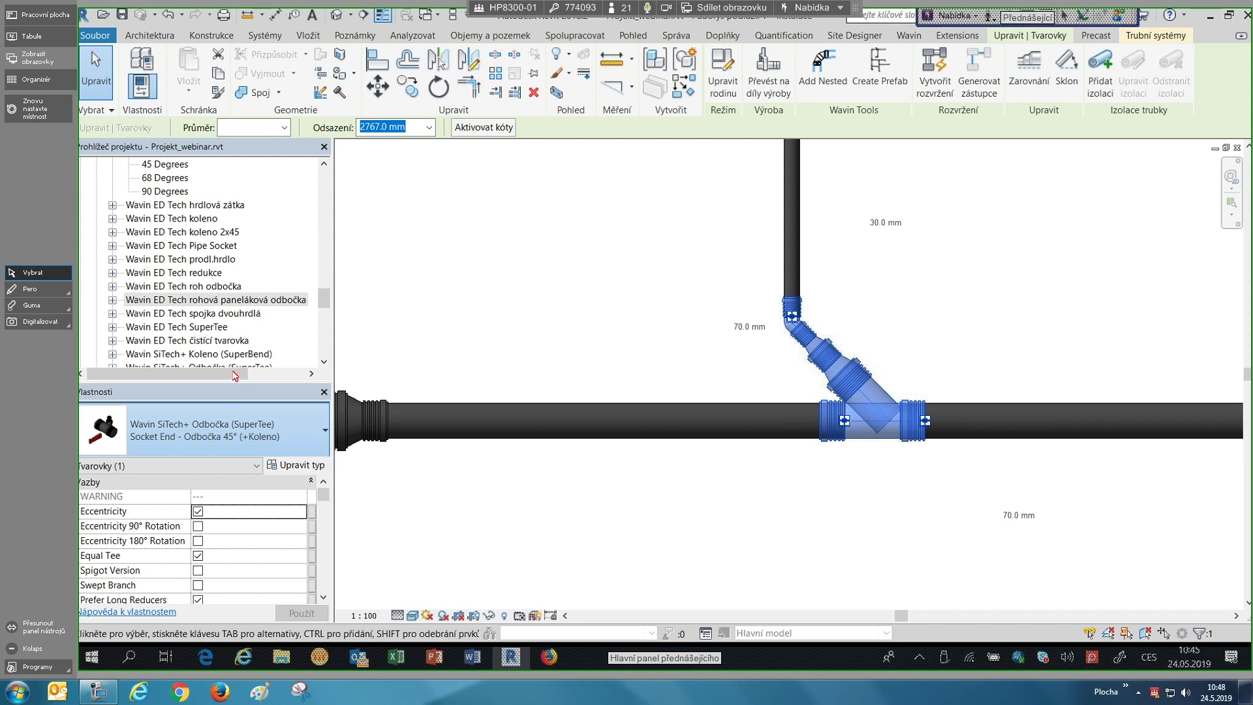
click(1084, 375)
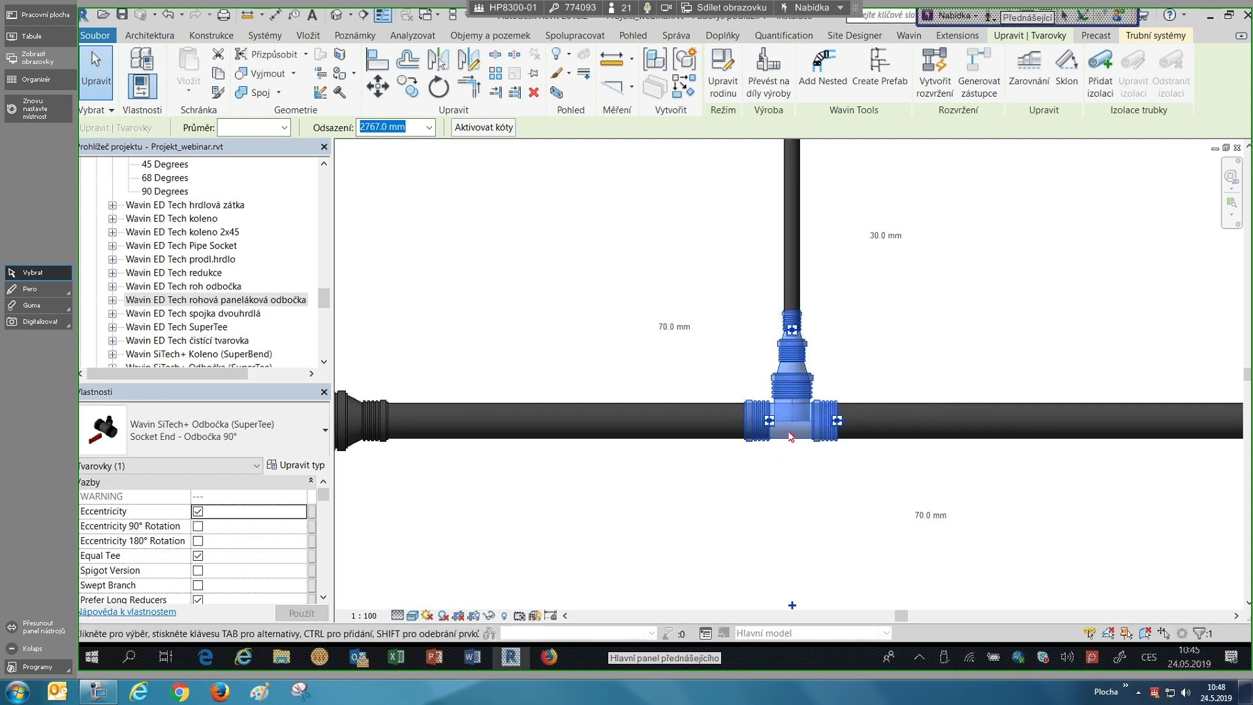
click(785, 440)
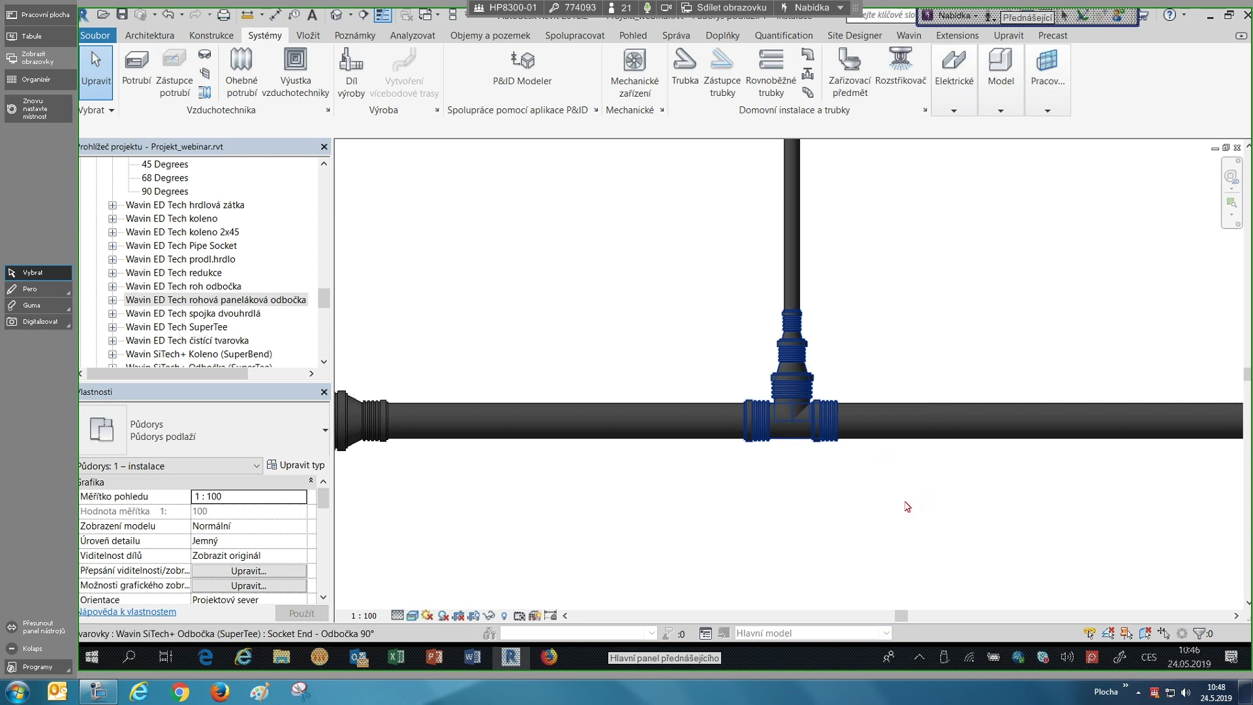
- Pan along the pipe run and select the horizontal pipe segment
scroll(910, 506, down, 1)
middle_drag(757, 498, 901, 456)
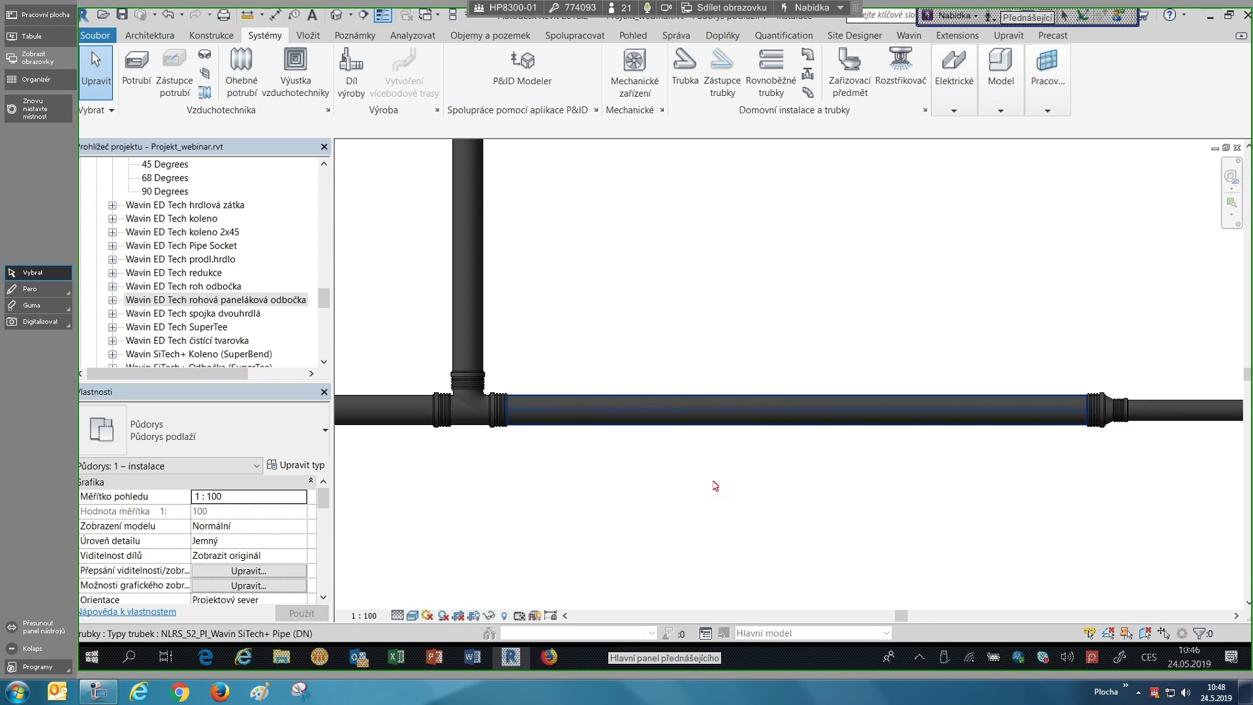
click(705, 454)
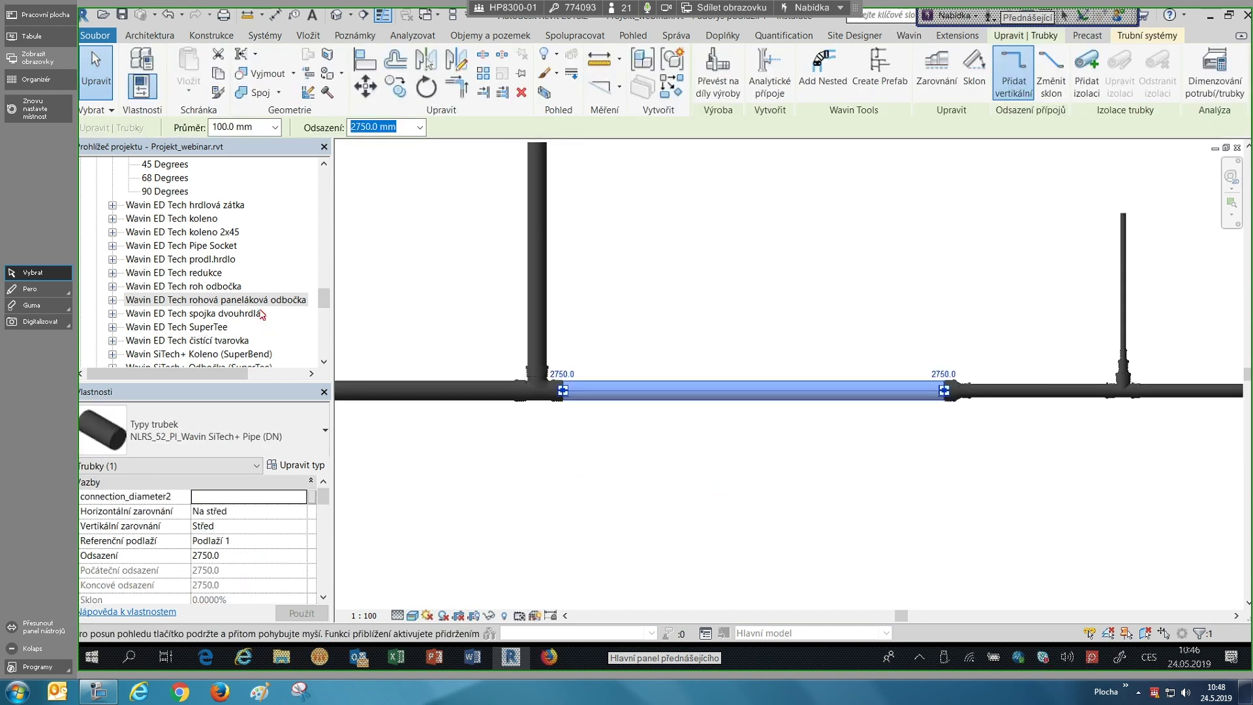
scroll(261, 259, up, 1)
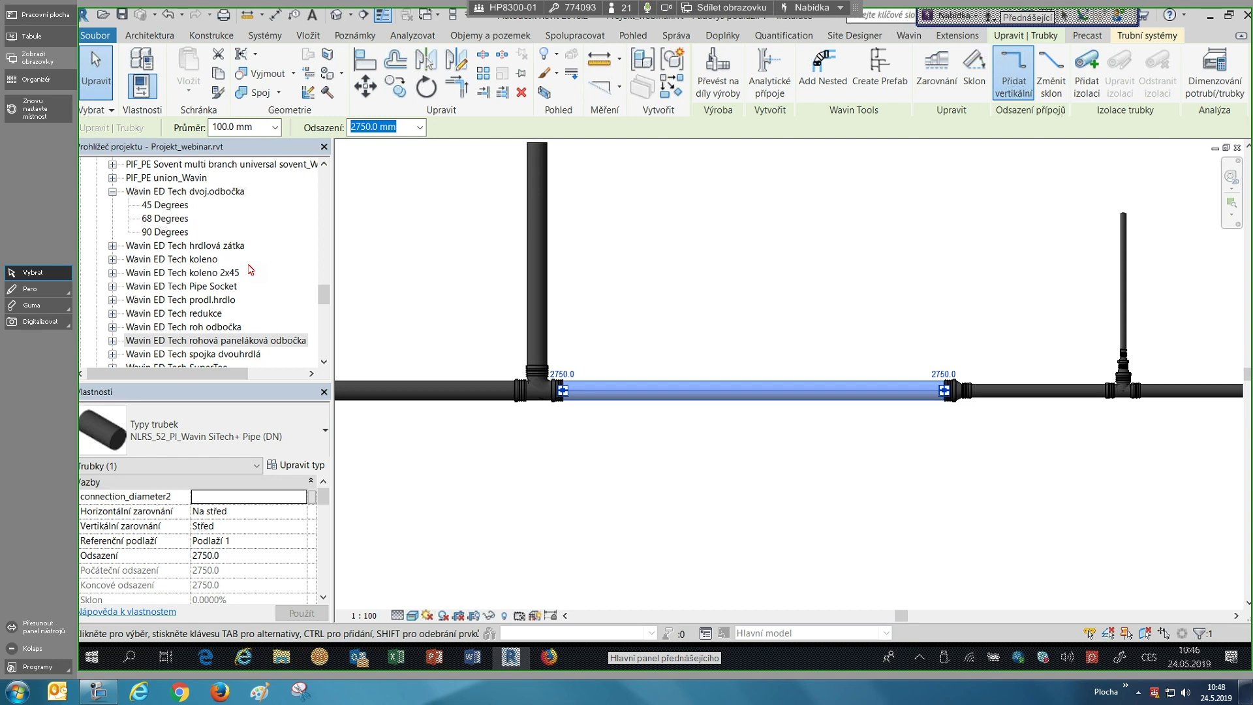
scroll(253, 292, down, 3)
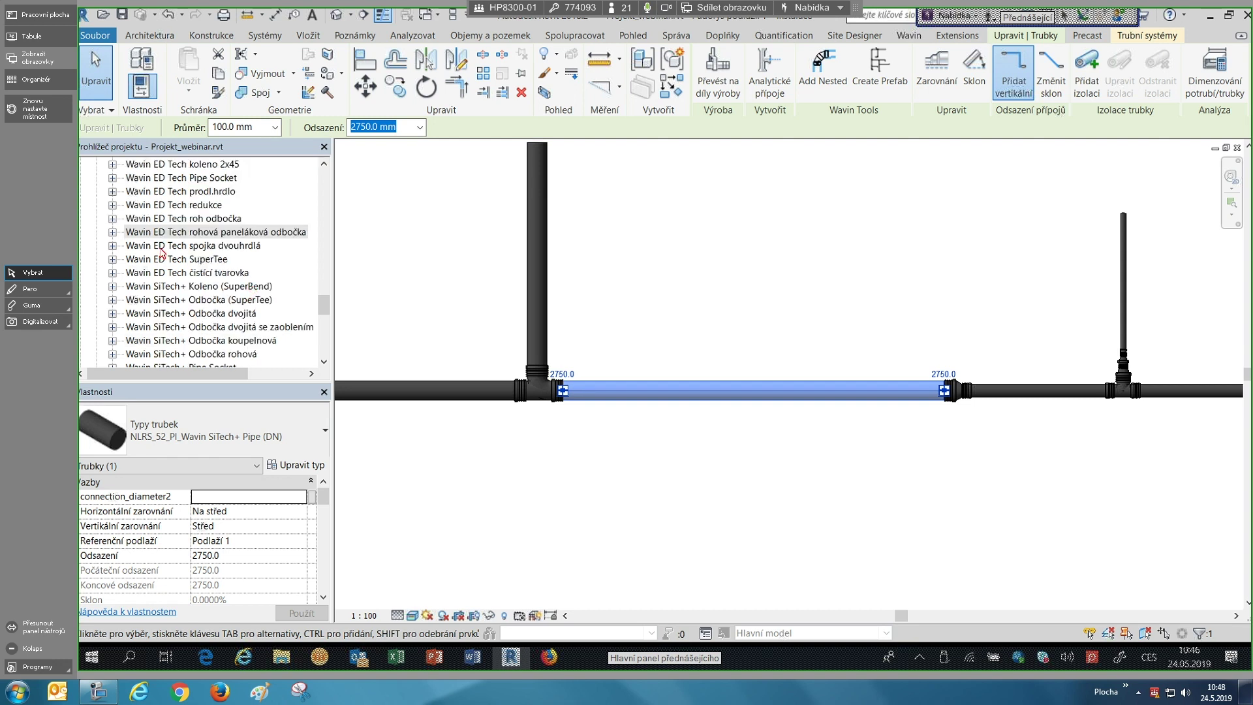
scroll(166, 251, down, 2)
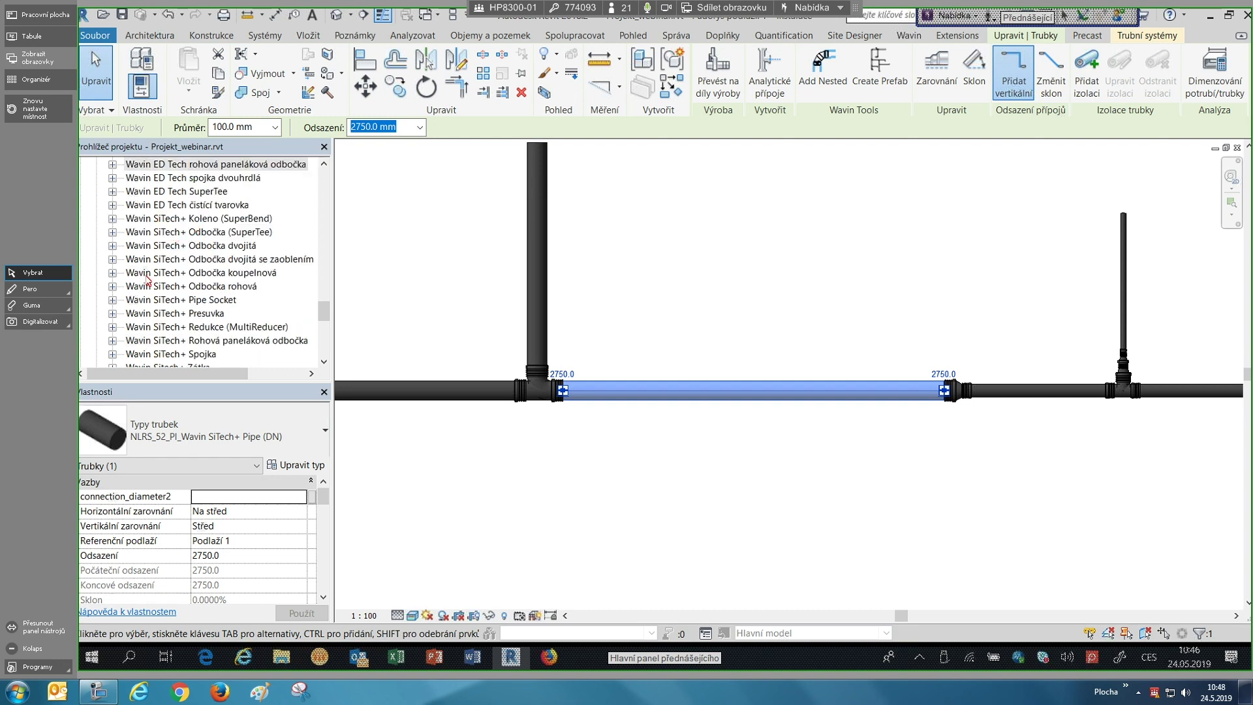
- Expand Wavin SiTech+ Odbočka dvojitá in the Project Browser and select its socket end type
double_click(203, 247)
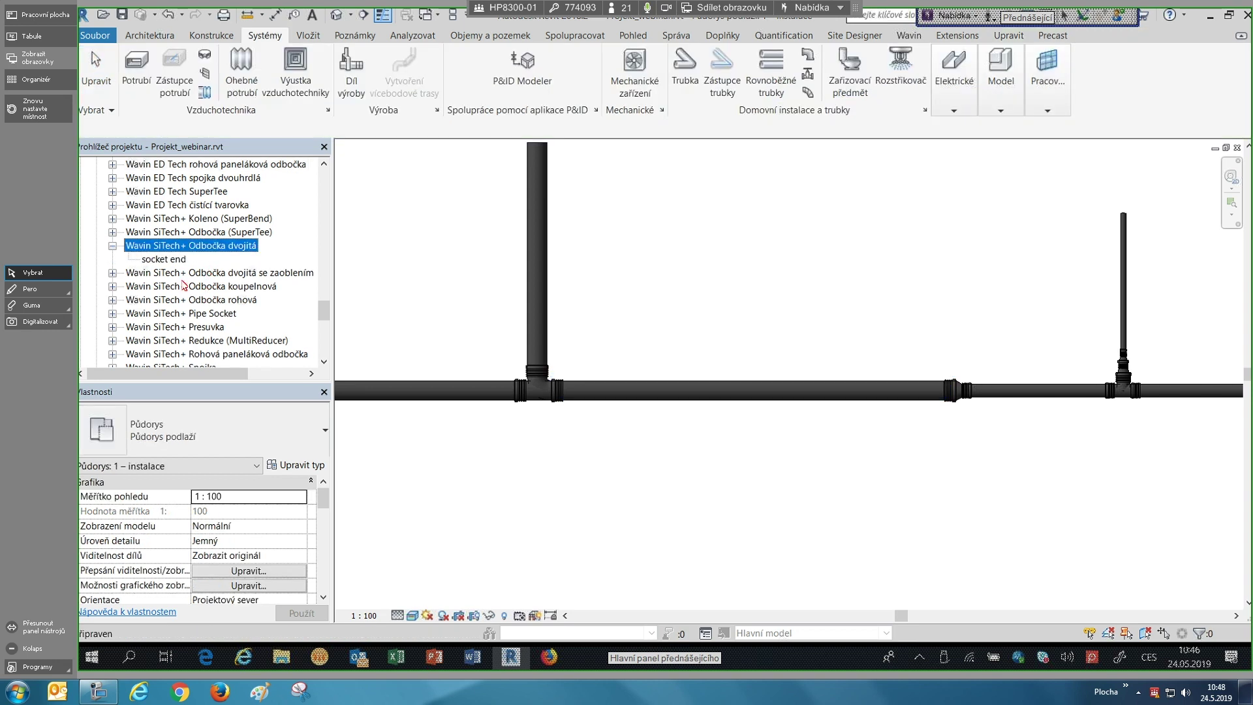
scroll(195, 244, up, 3)
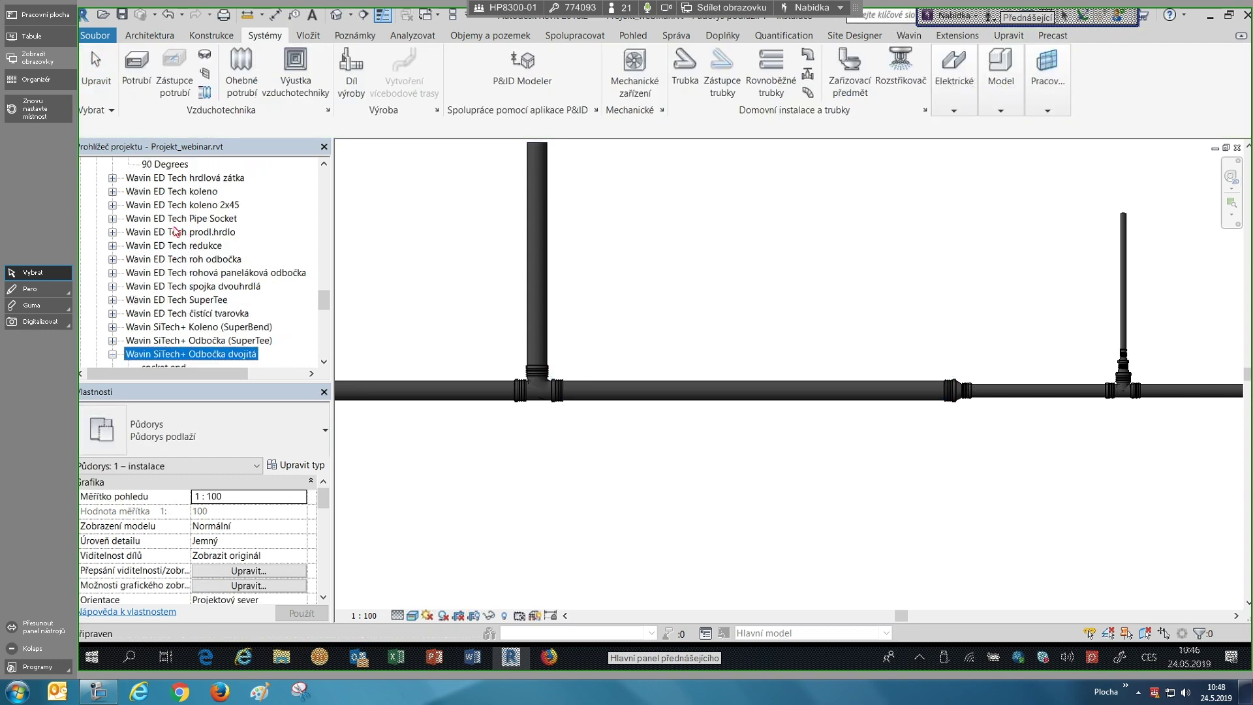
scroll(176, 208, up, 2)
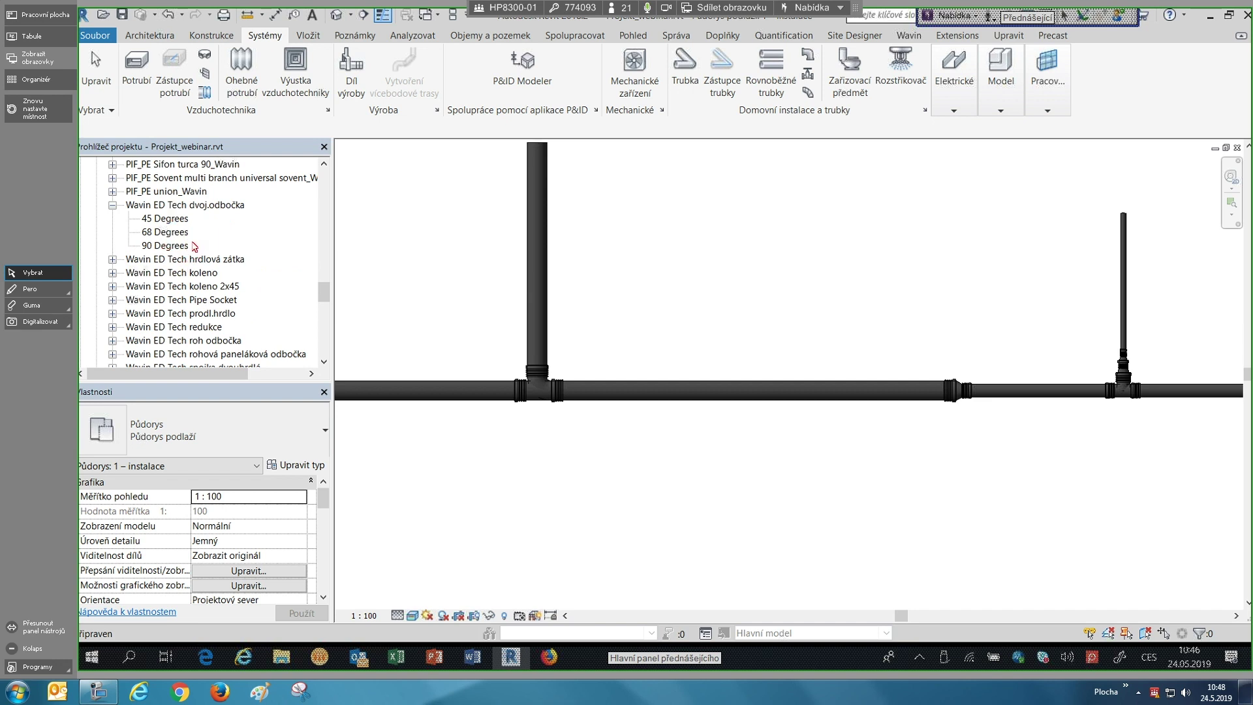
scroll(191, 258, down, 4)
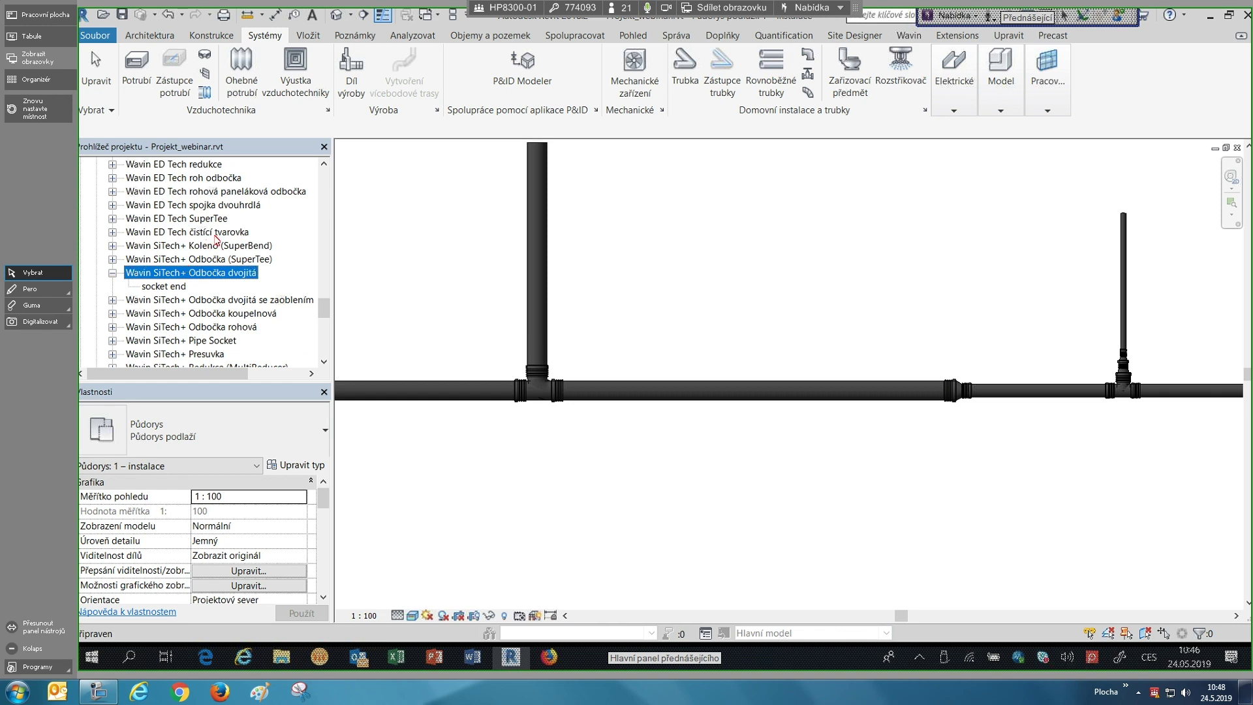
scroll(208, 242, down, 1)
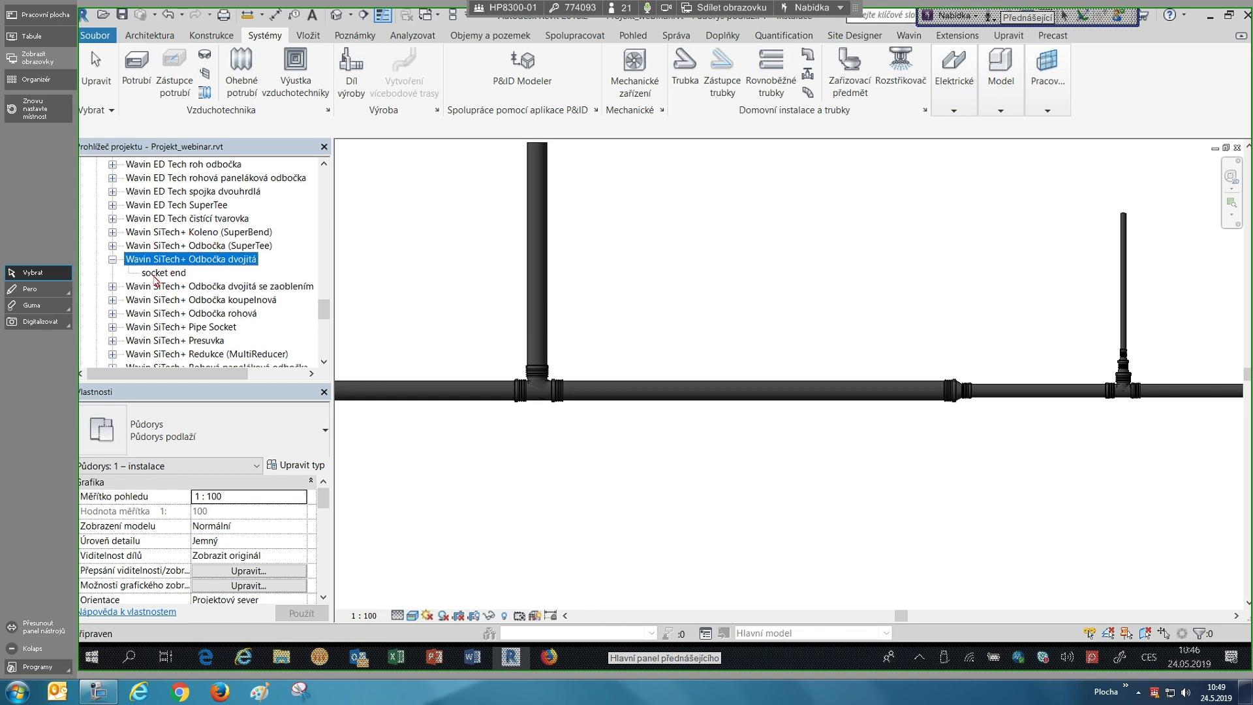
click(157, 274)
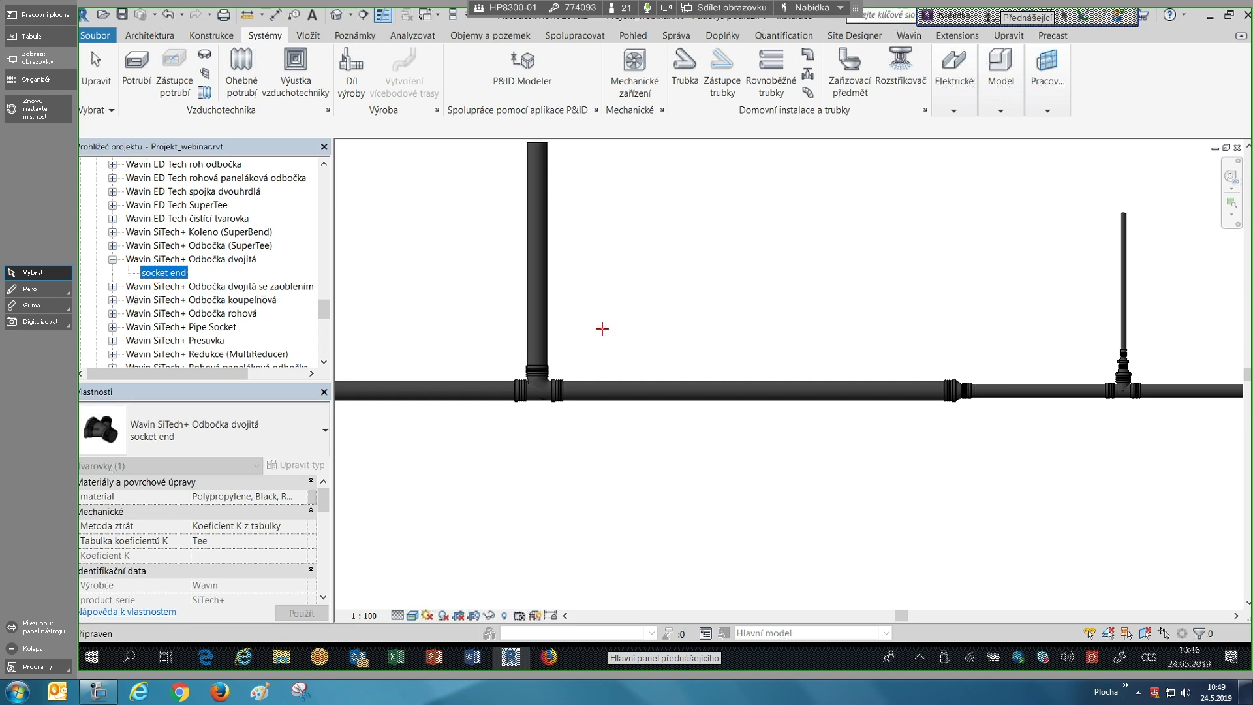
- Place the first SiTech+ socket end double-branch fitting on the horizontal pipe
drag(733, 384, 726, 385)
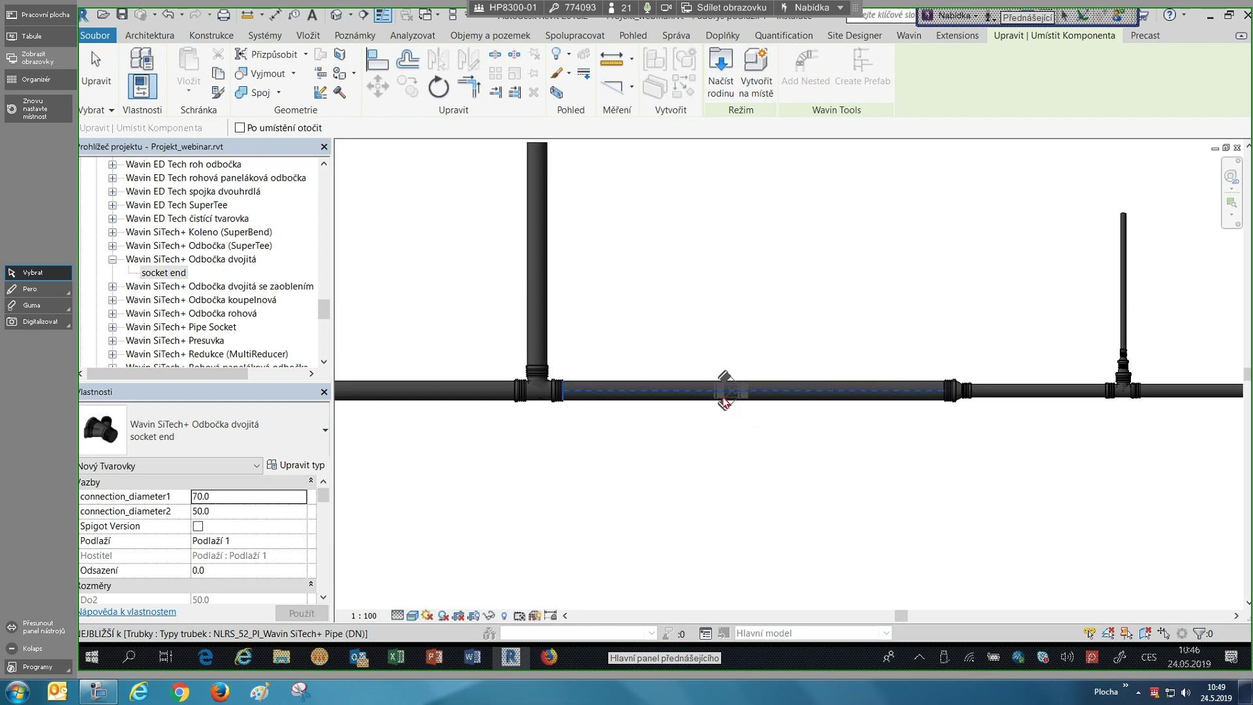
click(725, 392)
key(Escape)
scroll(721, 400, up, 3)
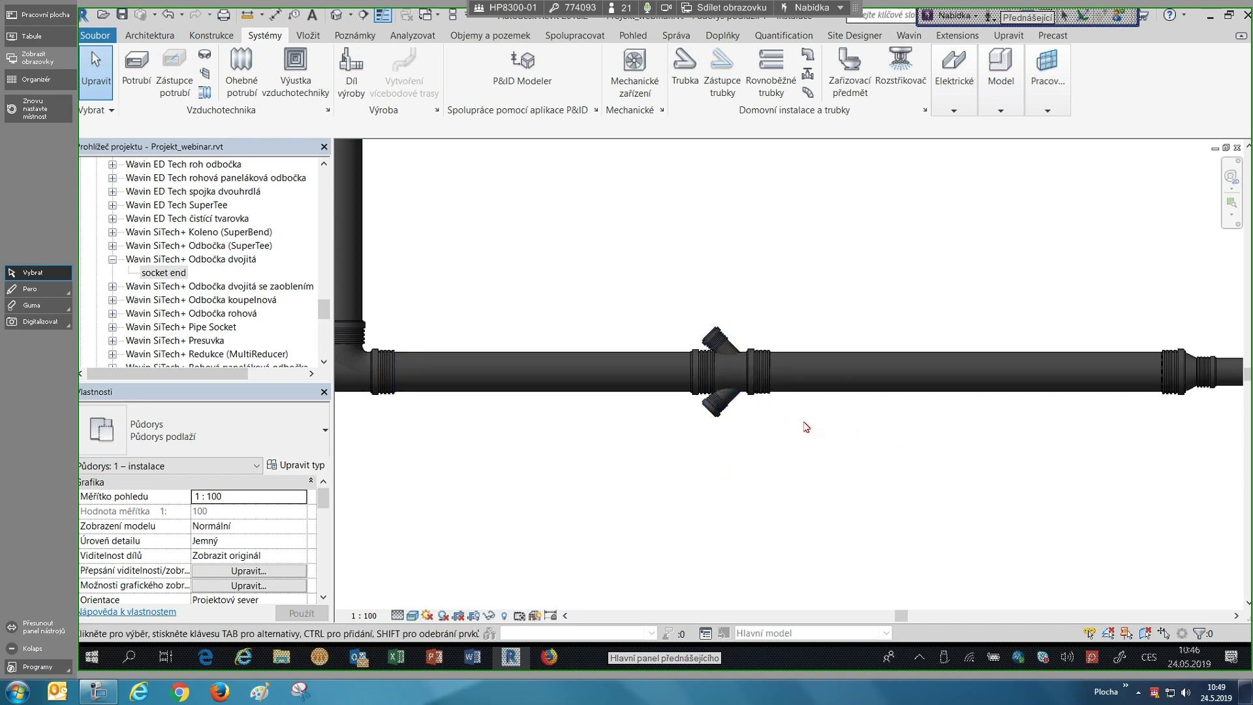
scroll(806, 428, down, 3)
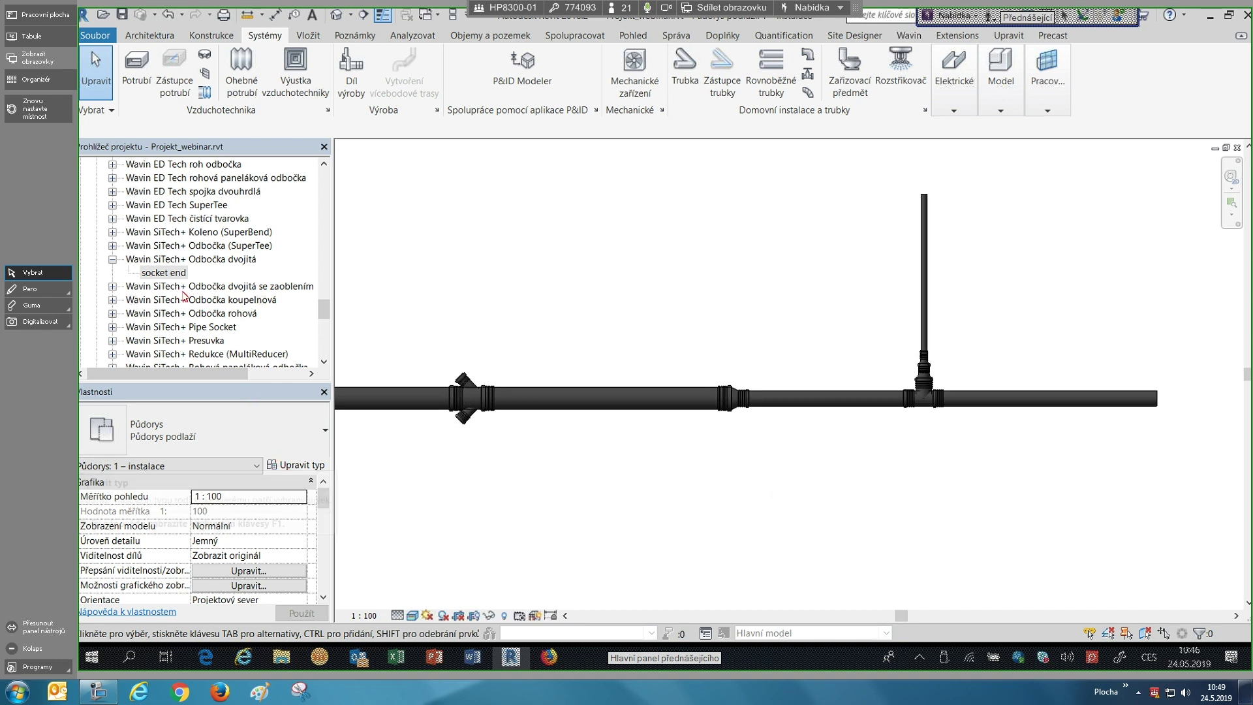
- Place a second double-branch fitting at the pipe's midpoint
drag(155, 275, 867, 358)
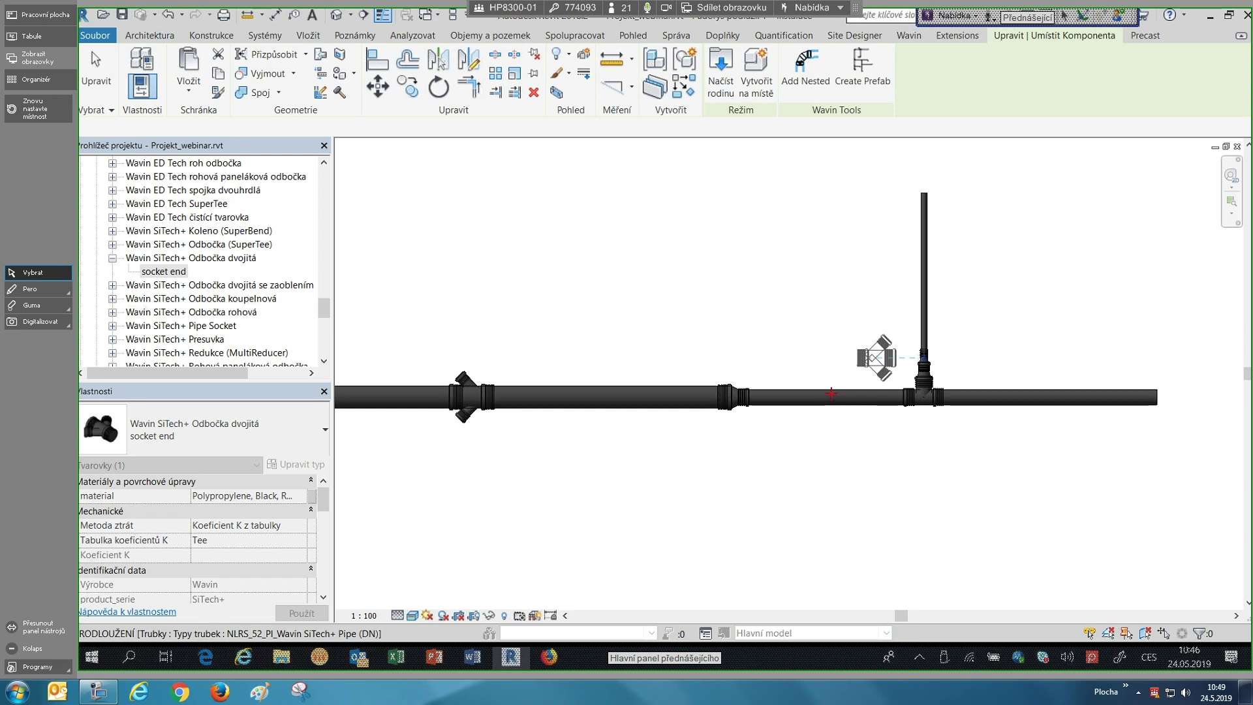
scroll(831, 394, up, 3)
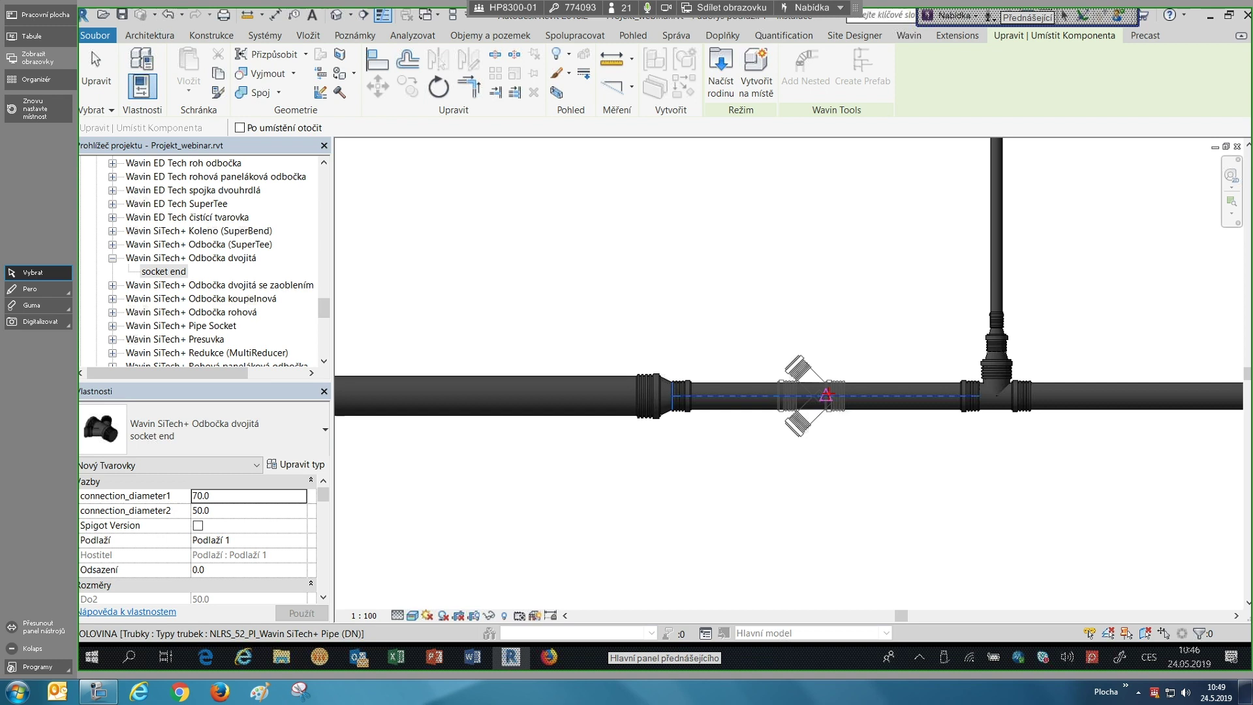
click(839, 417)
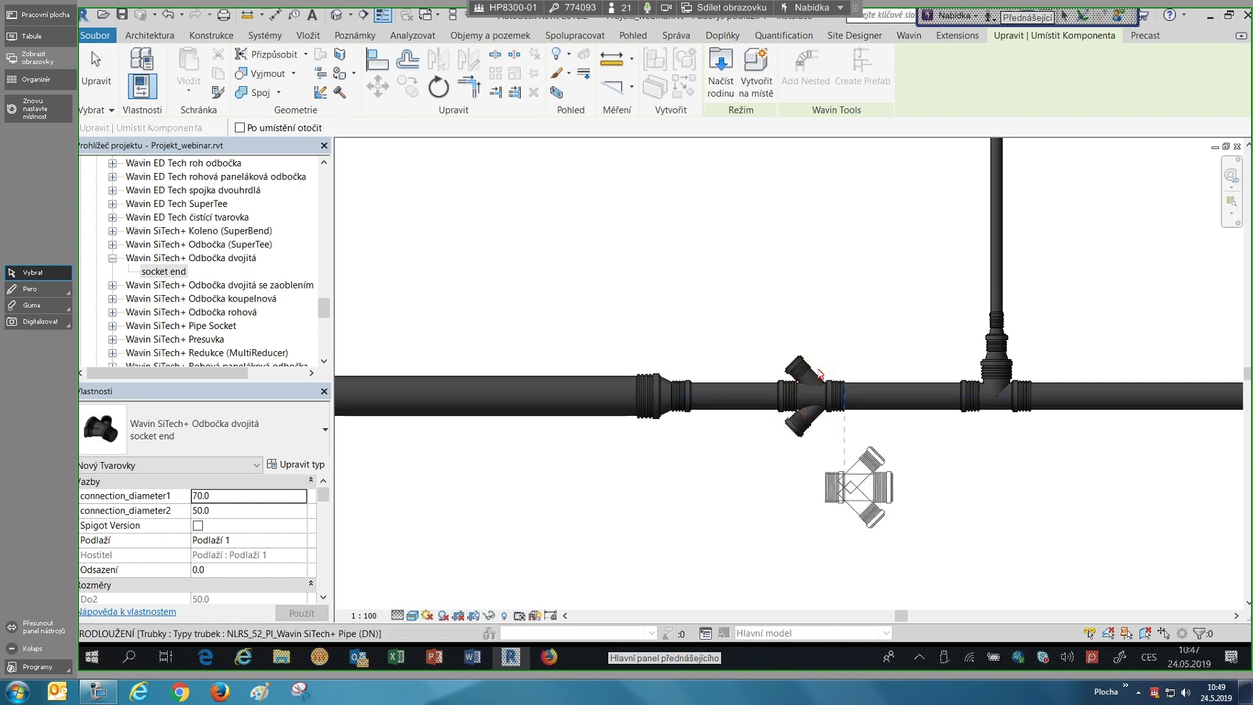
key(Escape)
scroll(812, 370, up, 3)
scroll(813, 365, down, 4)
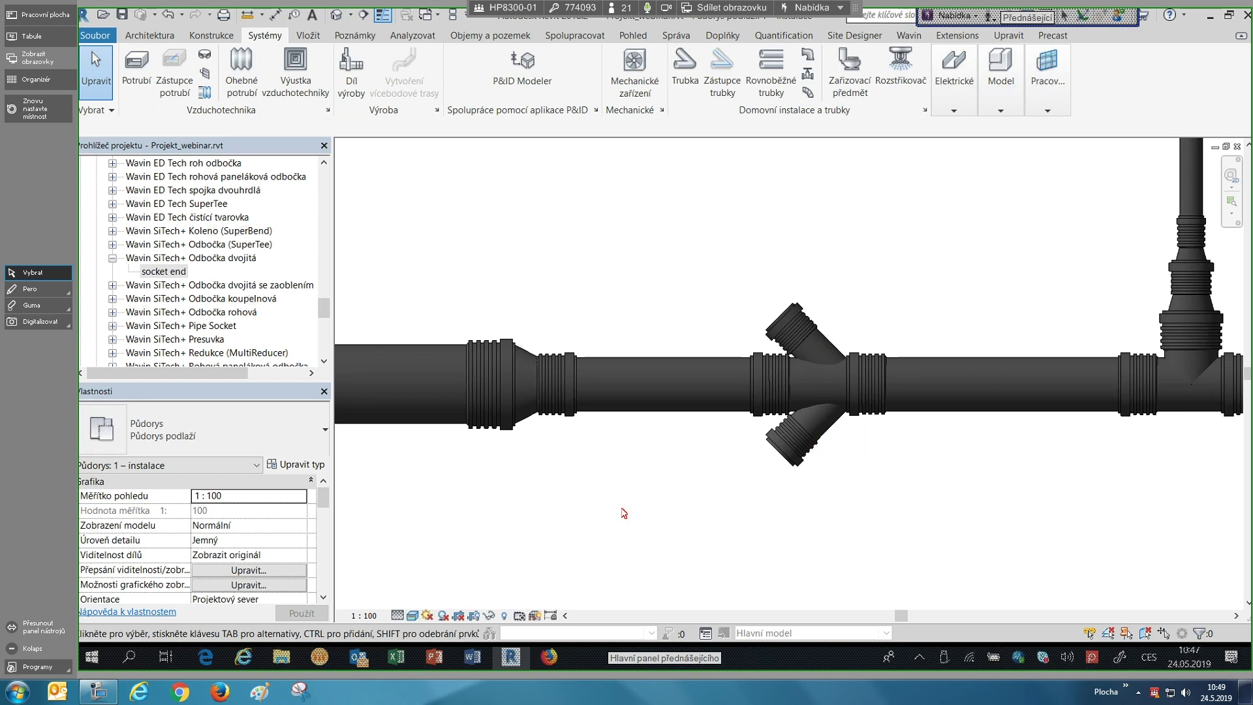
- Pan along the pipe run and reselect the socket end double-branch type in the Project Browser
middle_drag(674, 503, 688, 507)
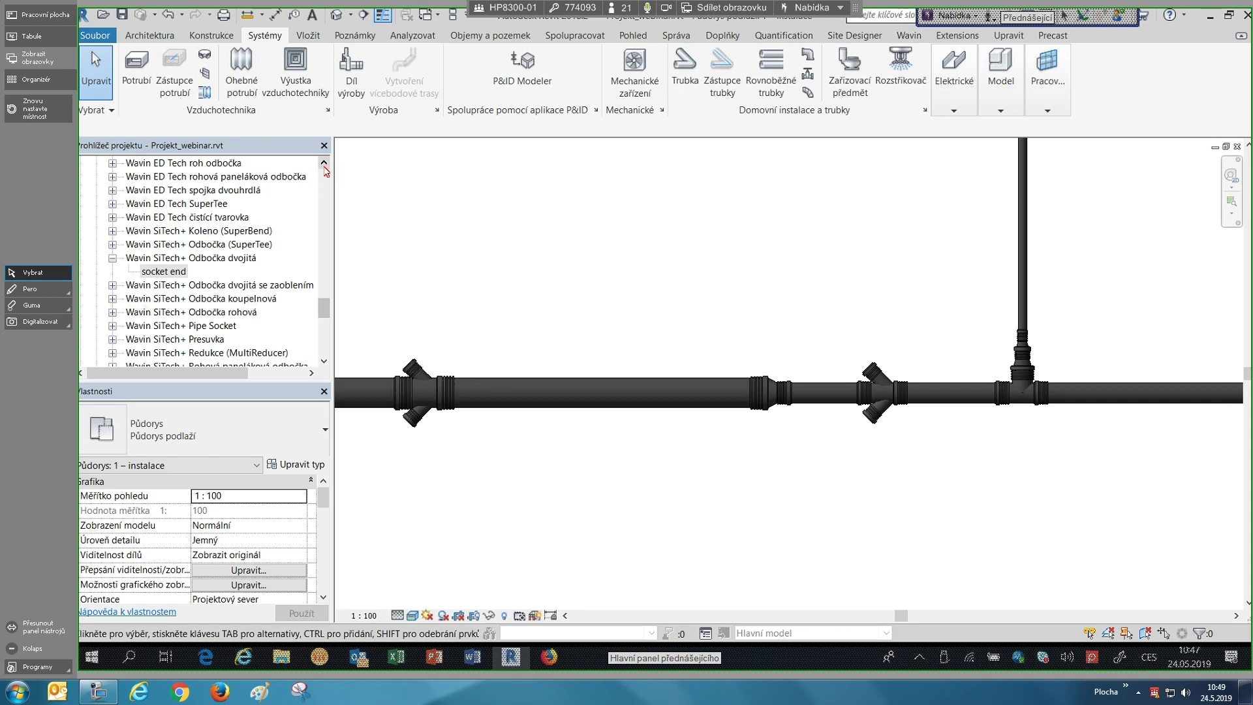
scroll(324, 168, up, 4)
scroll(325, 171, up, 1)
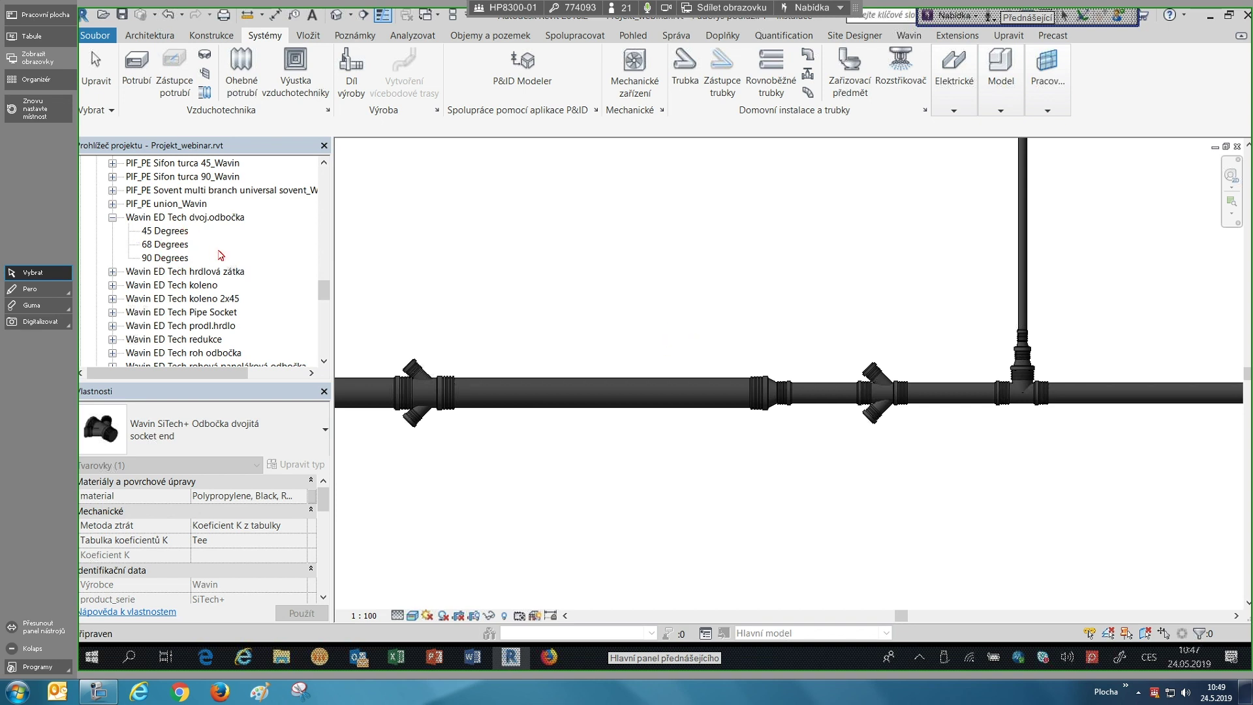
scroll(219, 264, down, 1)
scroll(198, 294, down, 2)
click(176, 312)
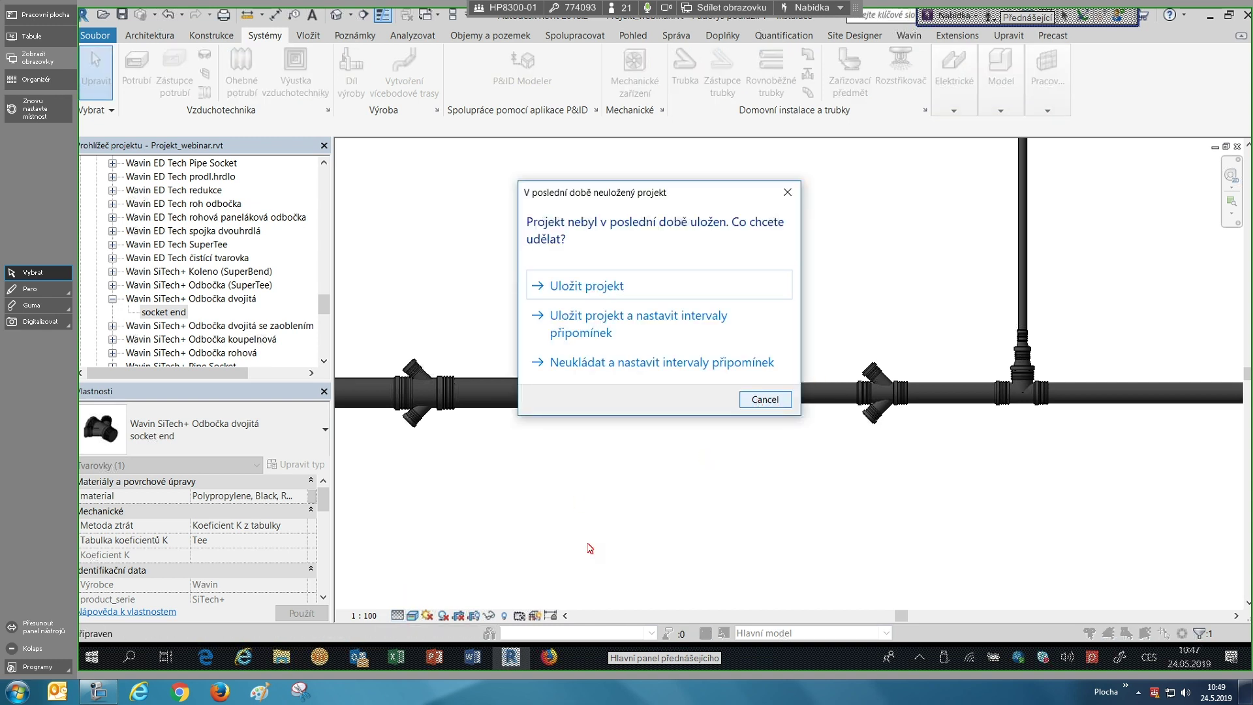
- Dismiss the unsaved-project reminder and re-centre the plan on the piping run
key(Escape)
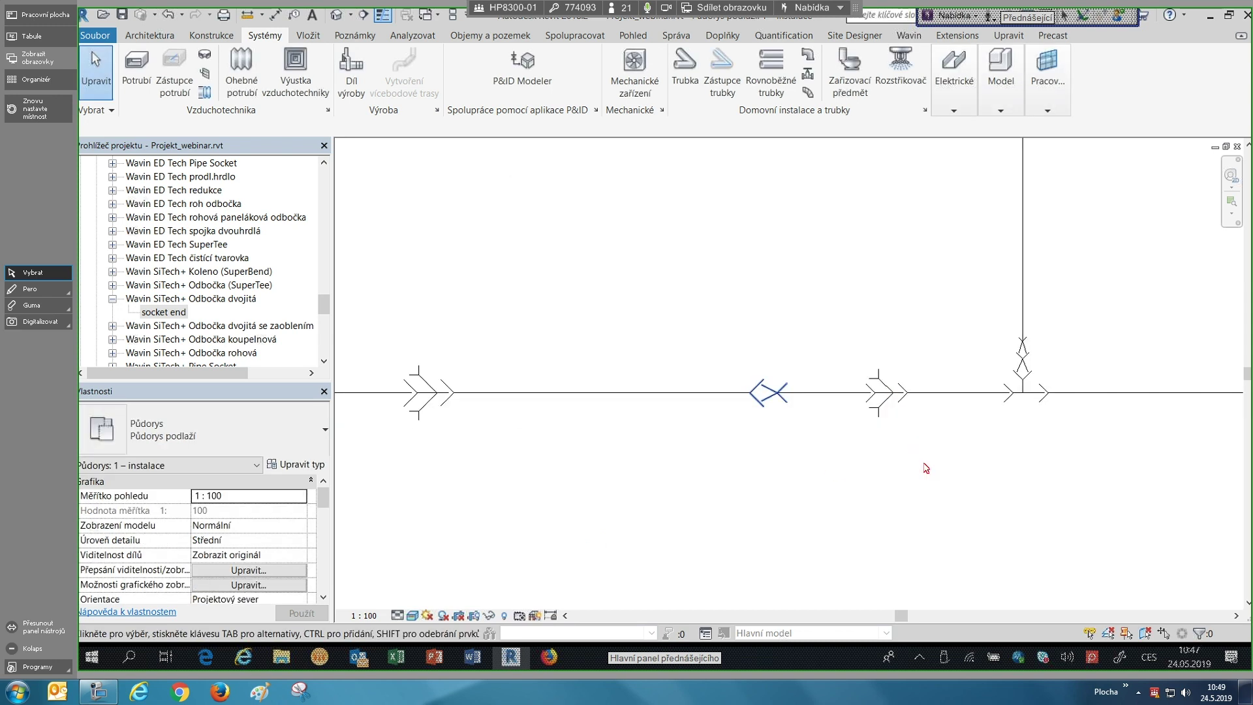
middle_drag(860, 423, 688, 433)
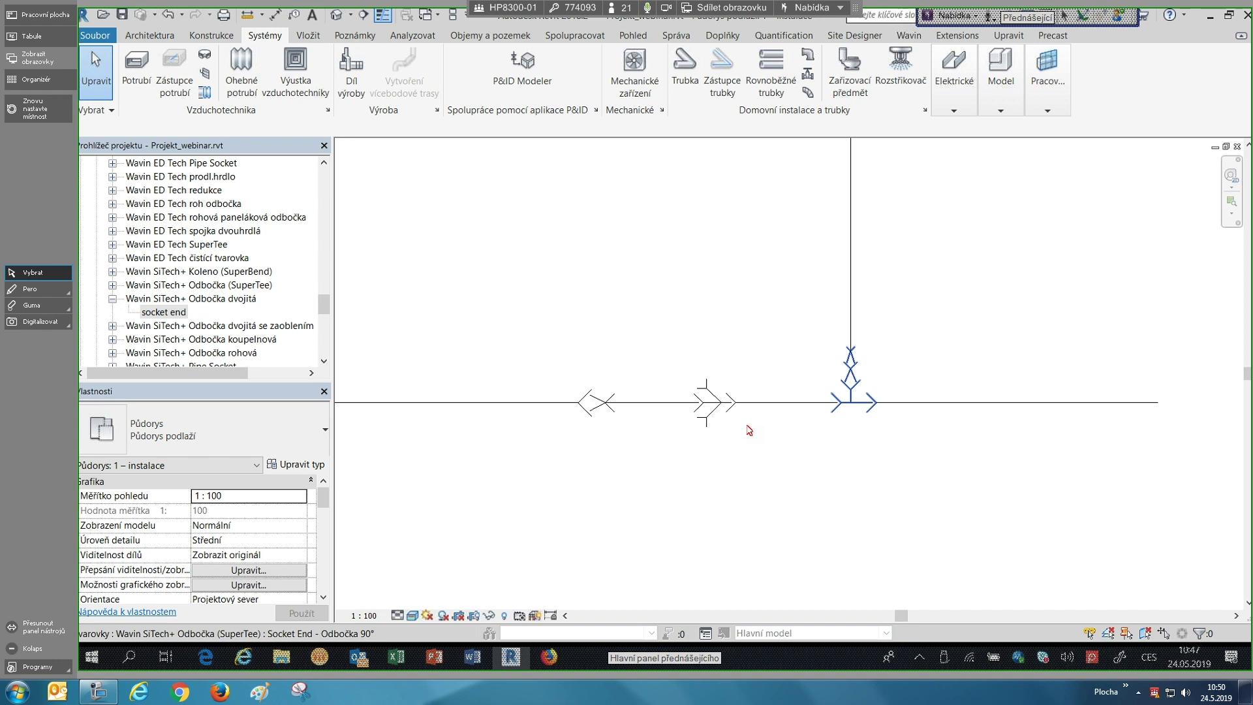
scroll(749, 428, down, 2)
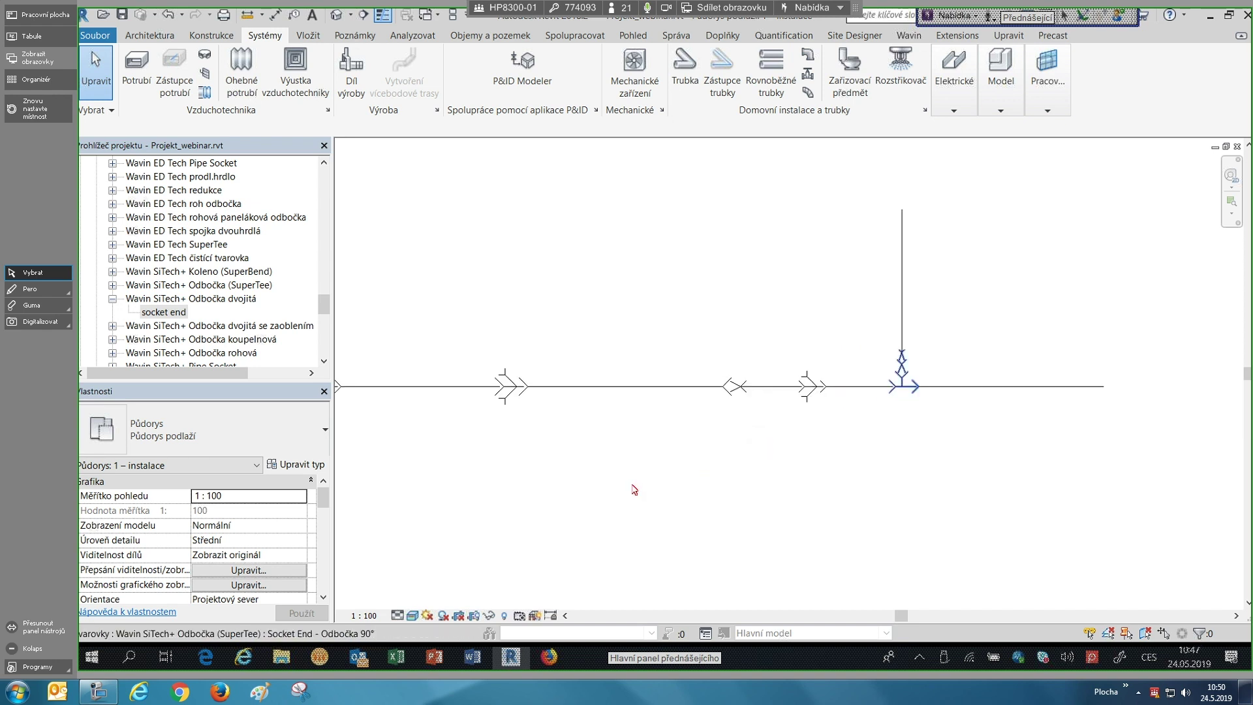
middle_click(591, 468)
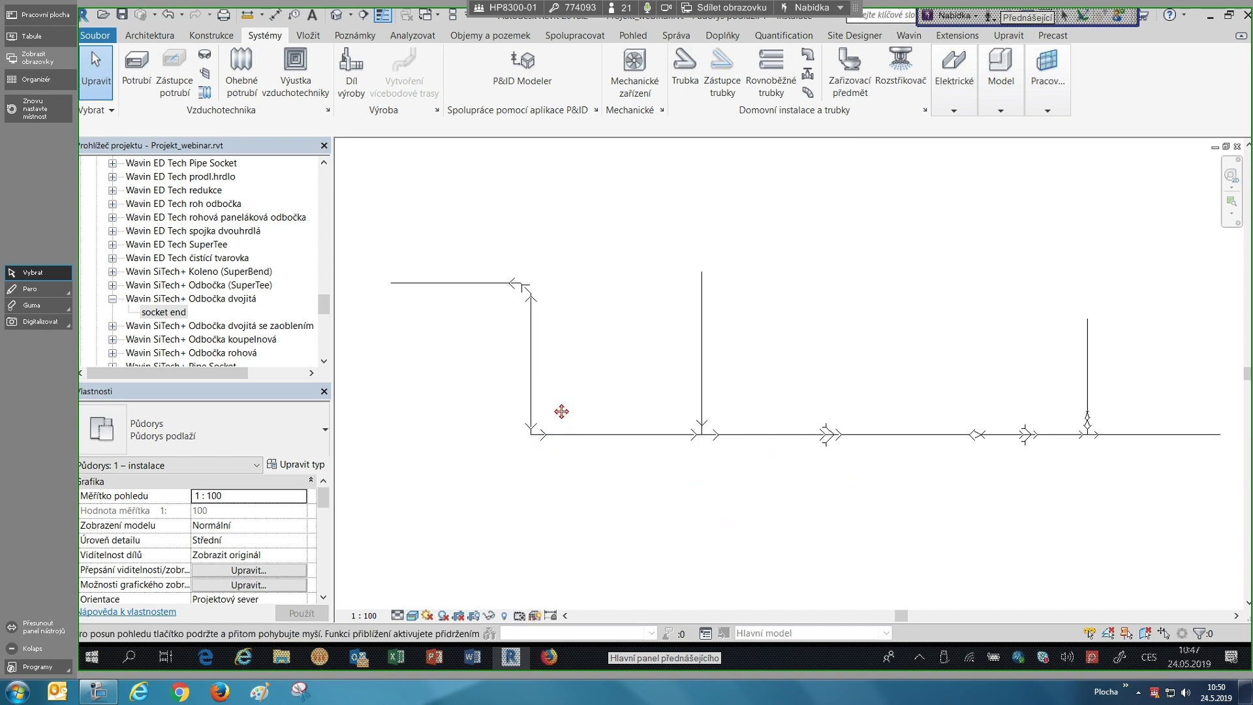
middle_drag(549, 407, 523, 427)
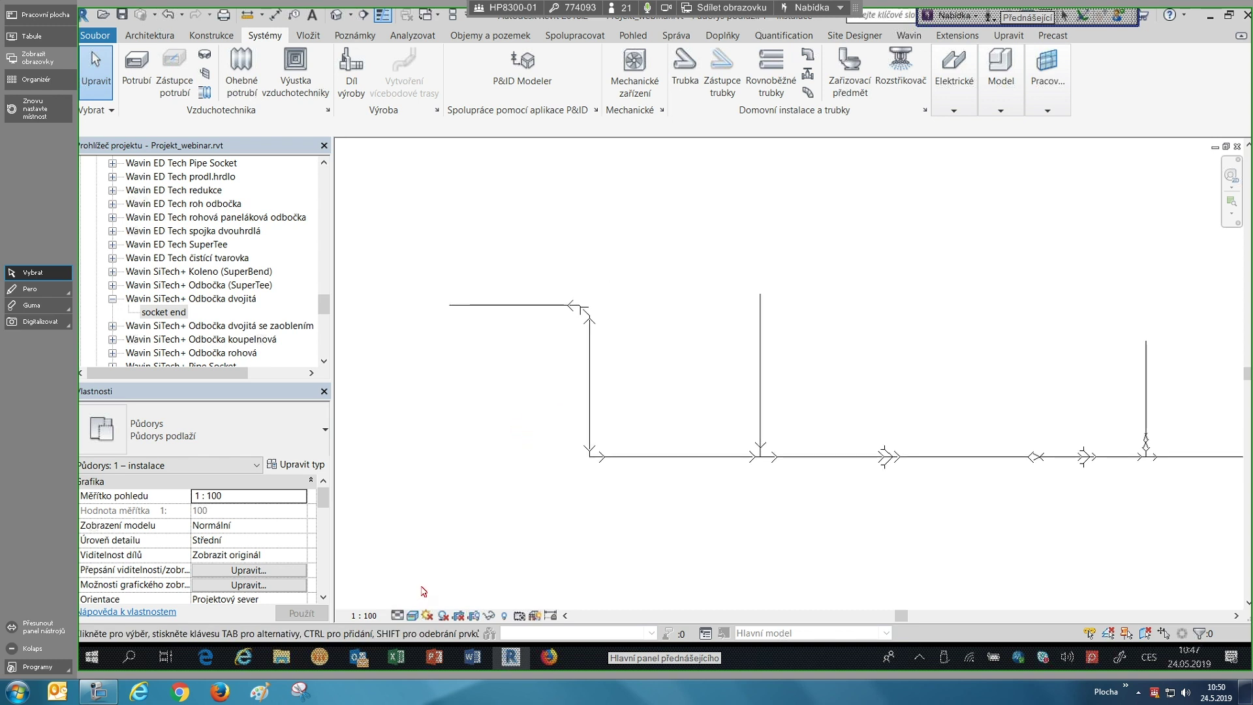
- Set the view detail level to Fine and extend the top pipe left to about 2213 mm
click(398, 616)
click(421, 600)
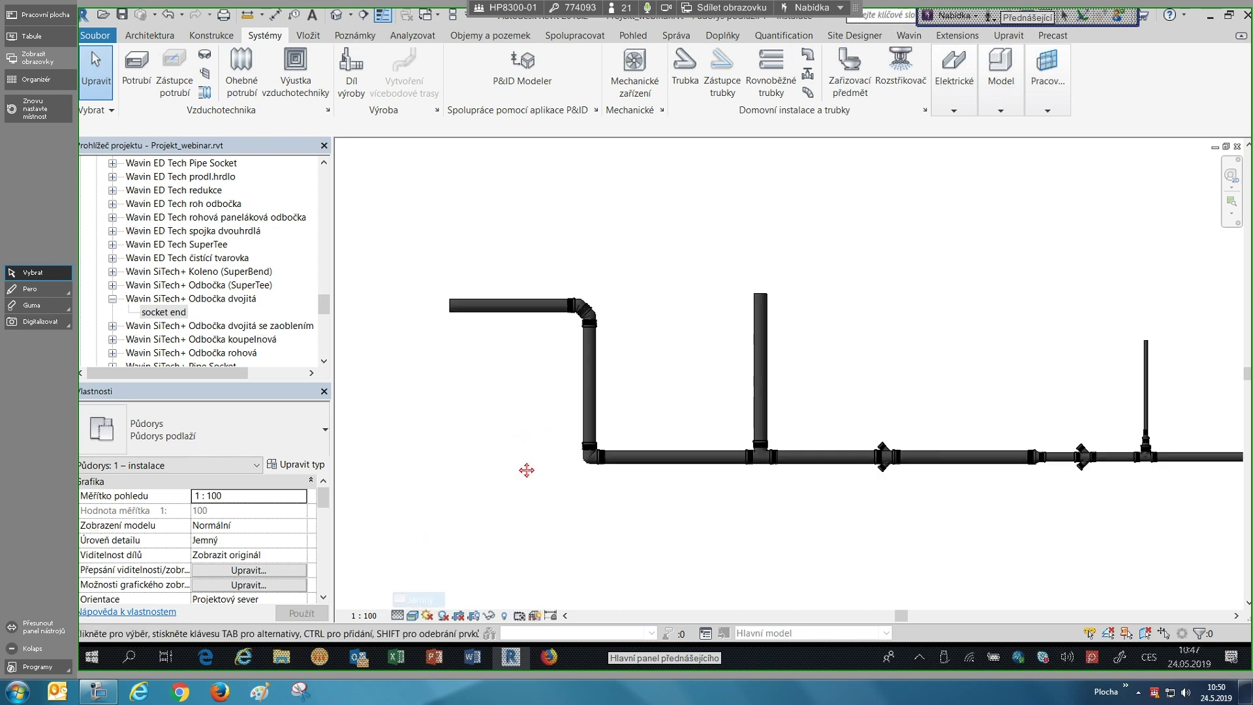
middle_drag(641, 322, 626, 344)
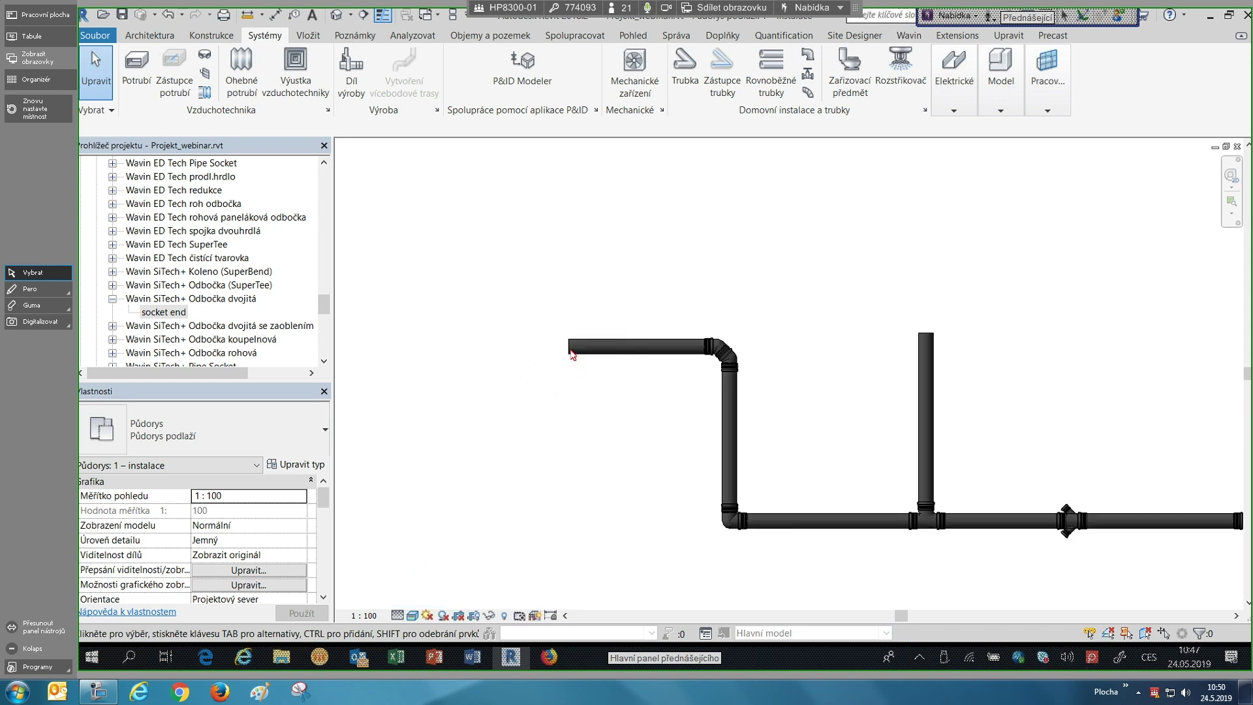
click(404, 347)
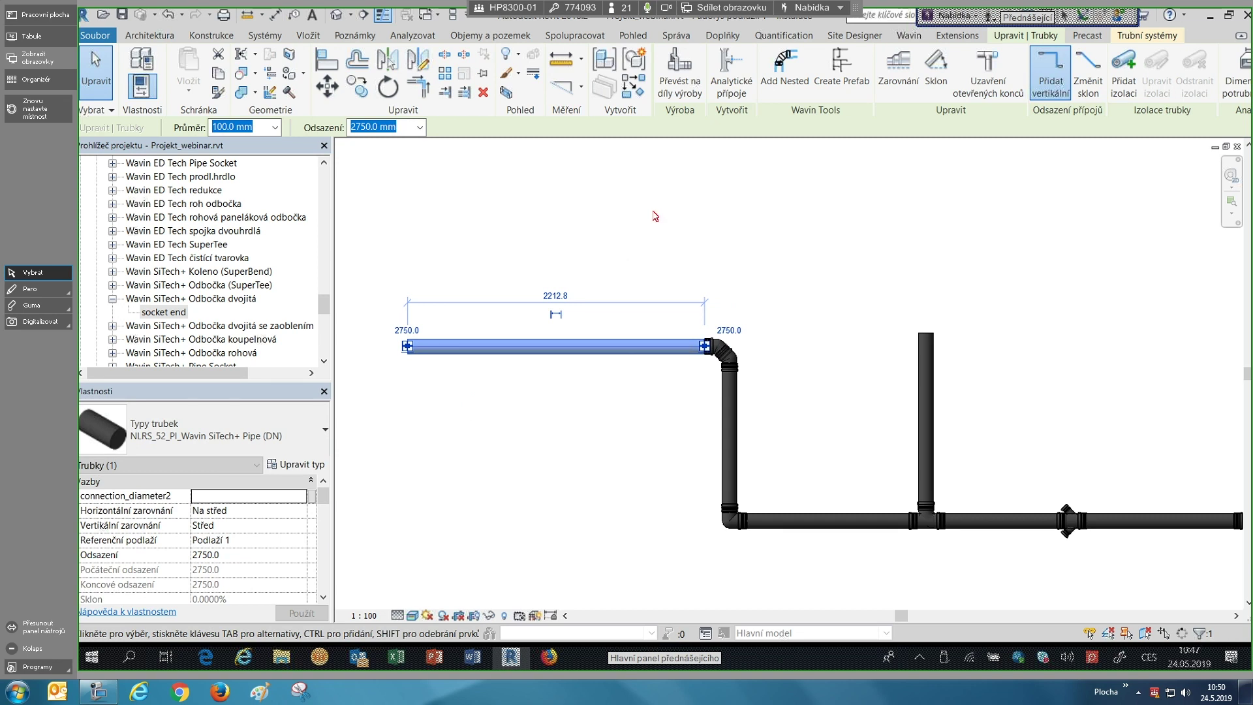
- Split the top horizontal pipe and select the resulting coupling
click(633, 218)
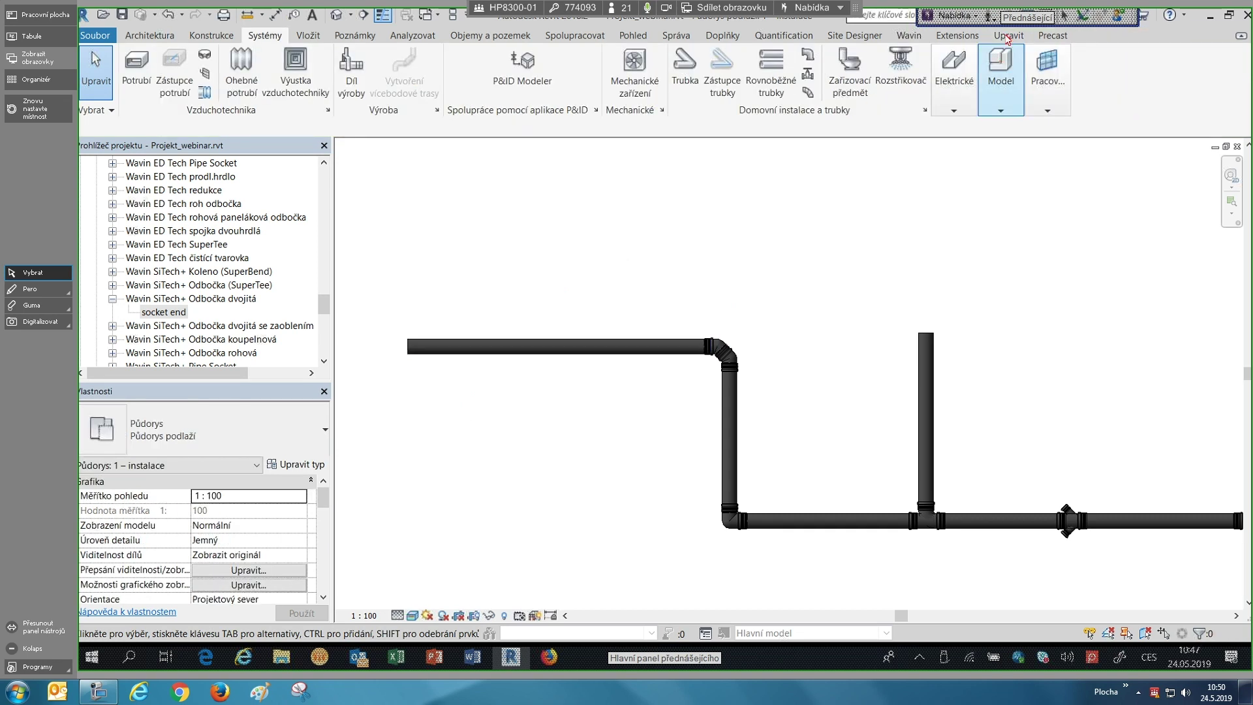
click(537, 341)
click(533, 346)
click(537, 337)
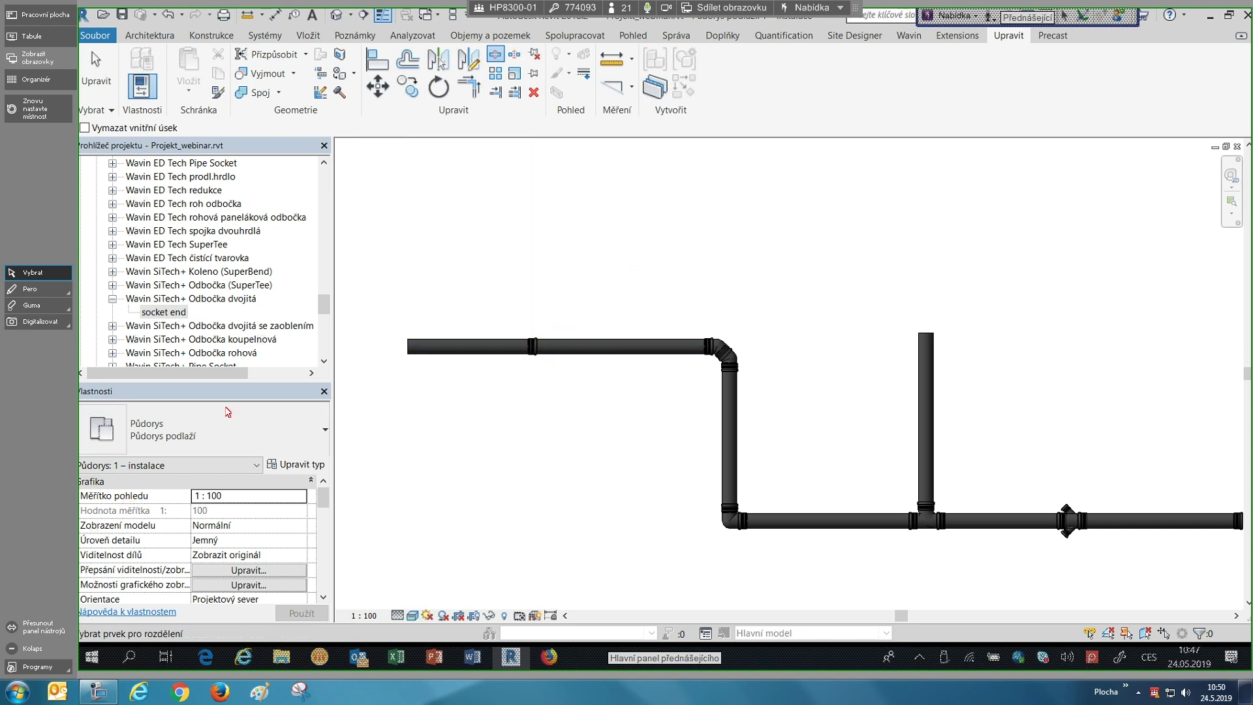
- Change the coupling's type to the Wavin SiTech+ Čistící kus cleanout
click(214, 437)
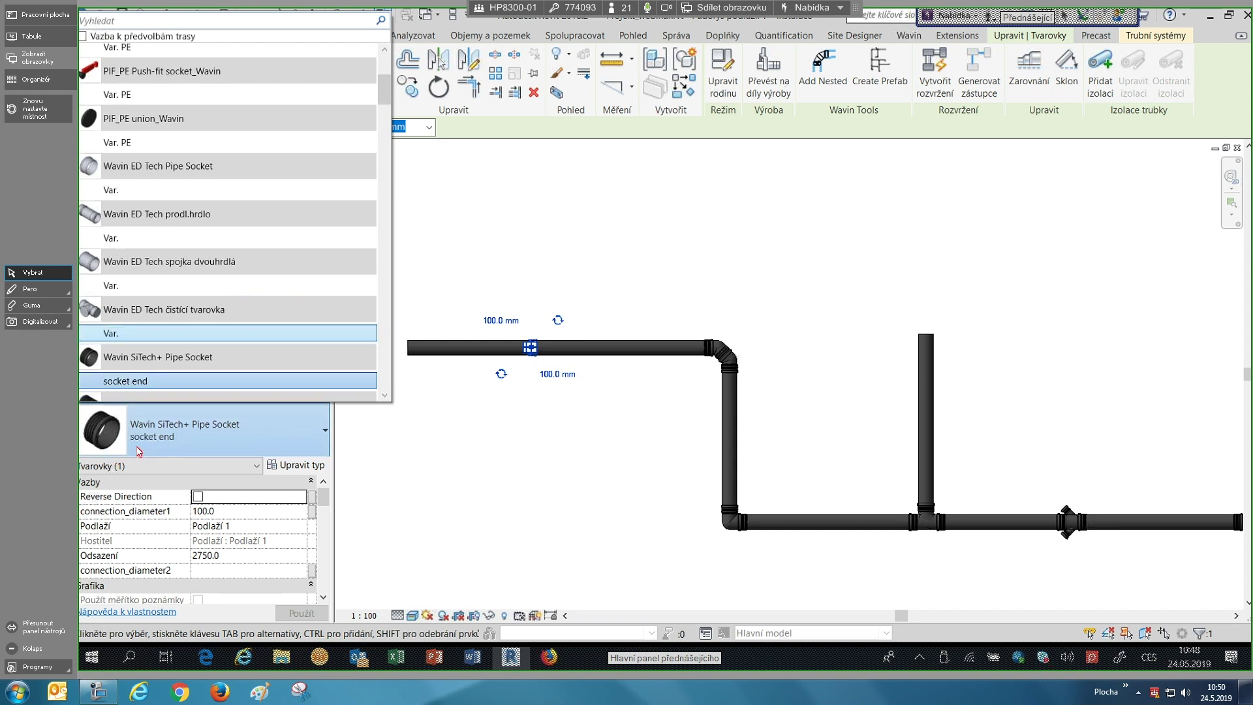
click(150, 431)
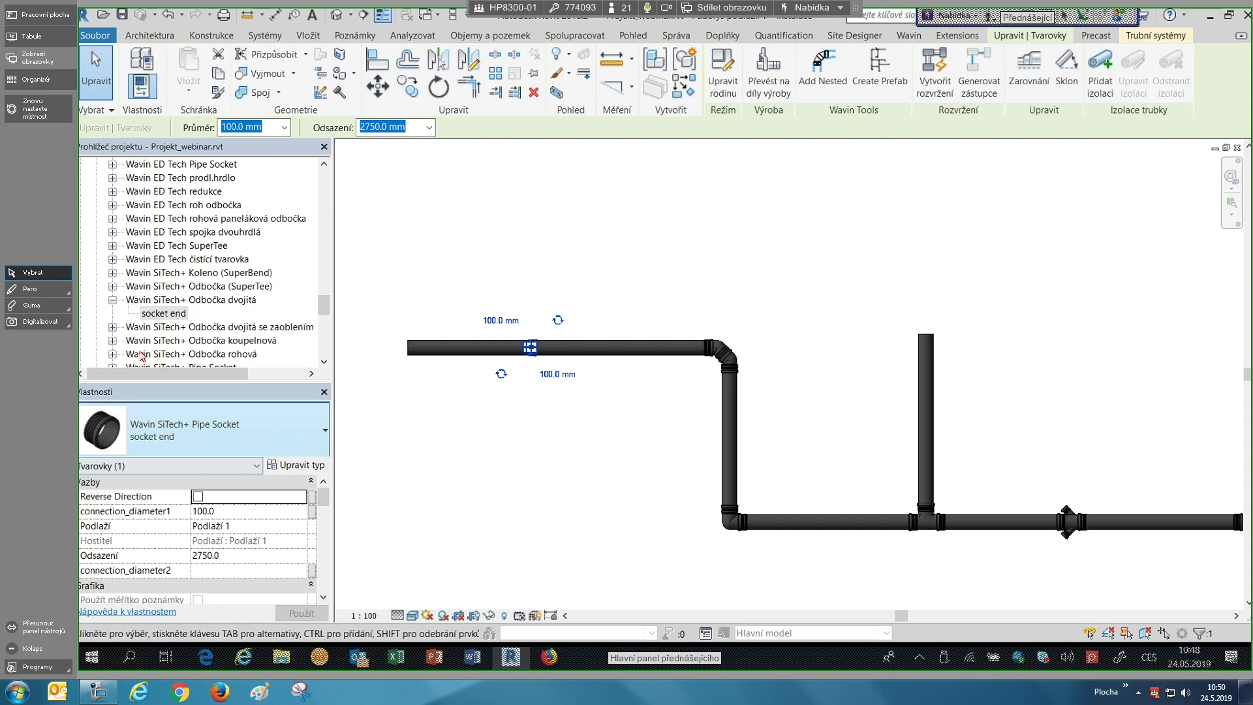
click(154, 431)
click(159, 431)
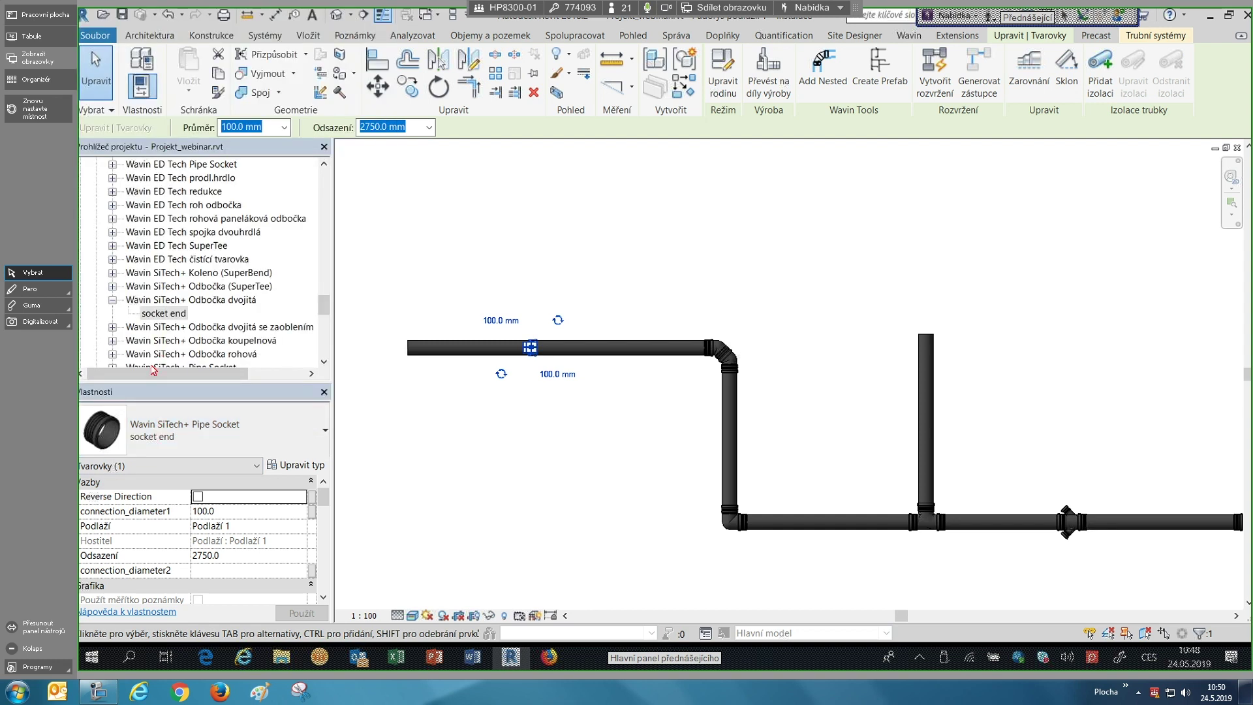
click(165, 433)
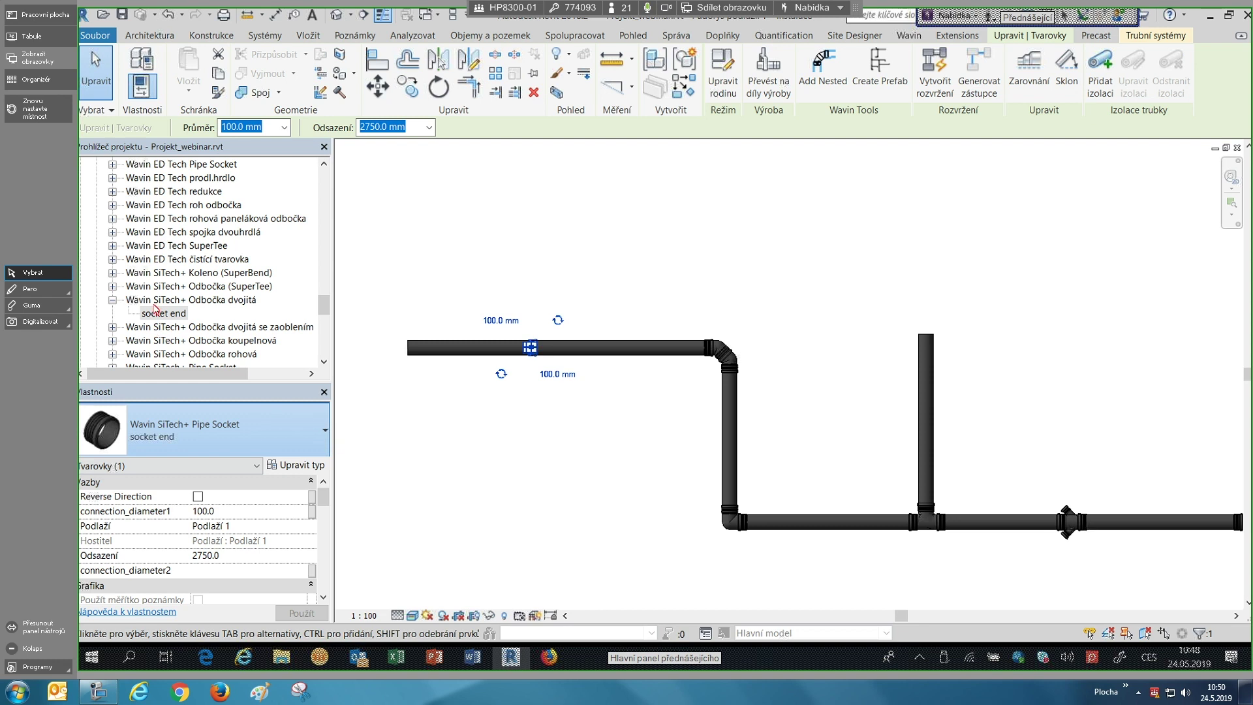
click(257, 430)
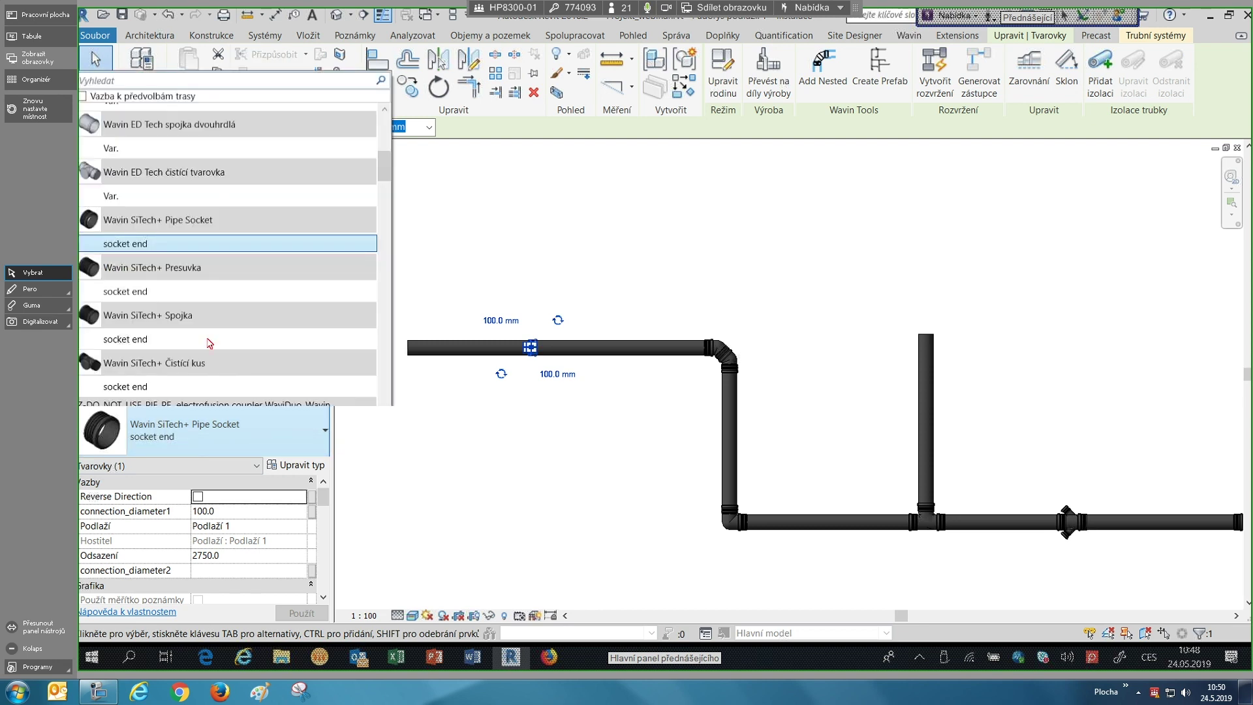
scroll(210, 342, down, 1)
click(210, 337)
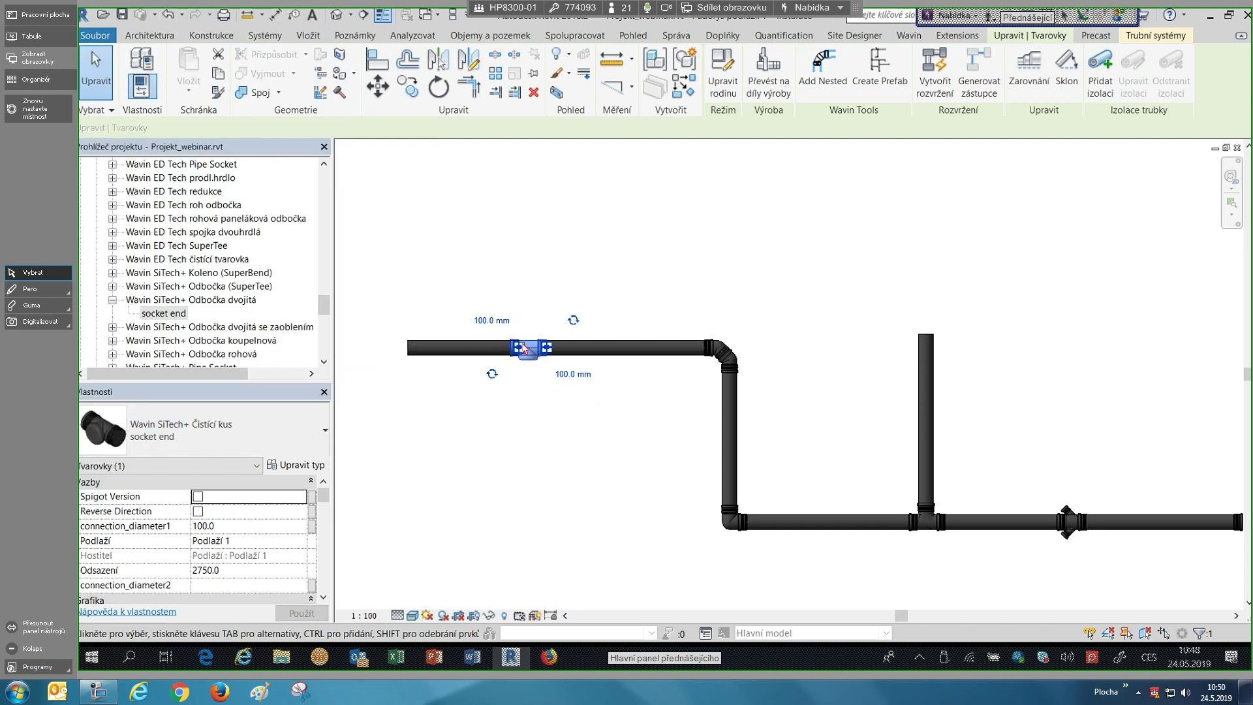
key(Escape)
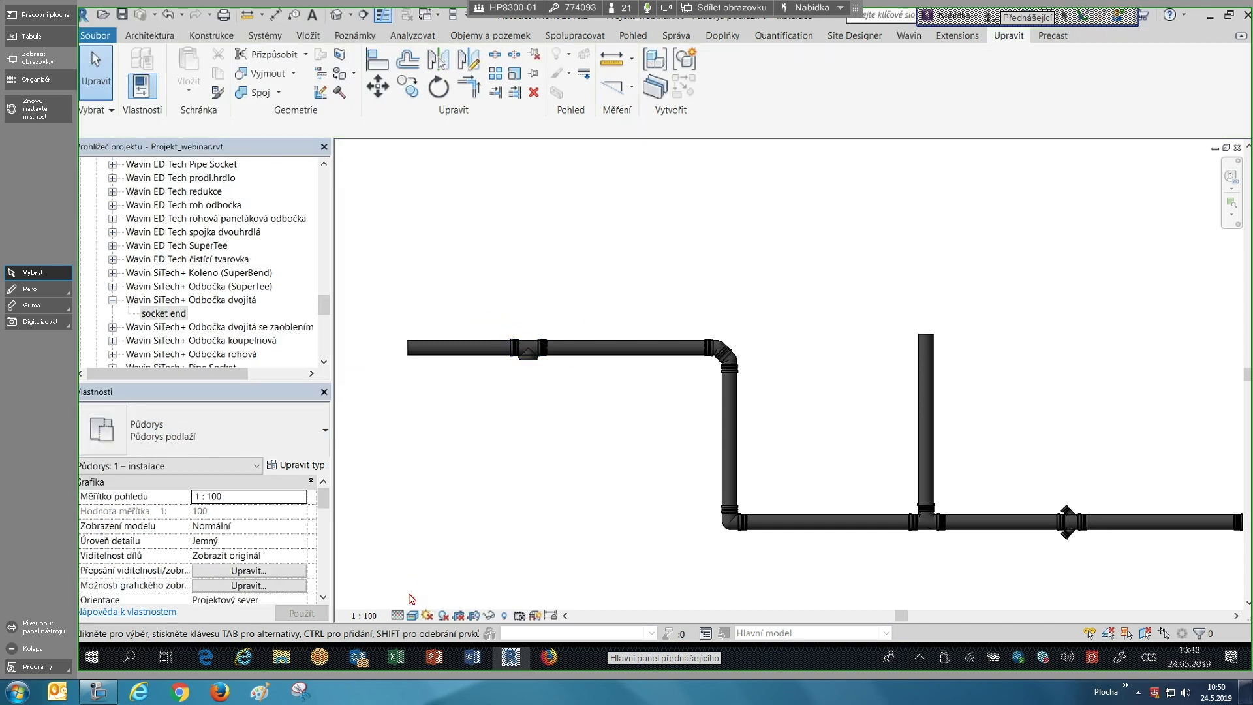
click(397, 615)
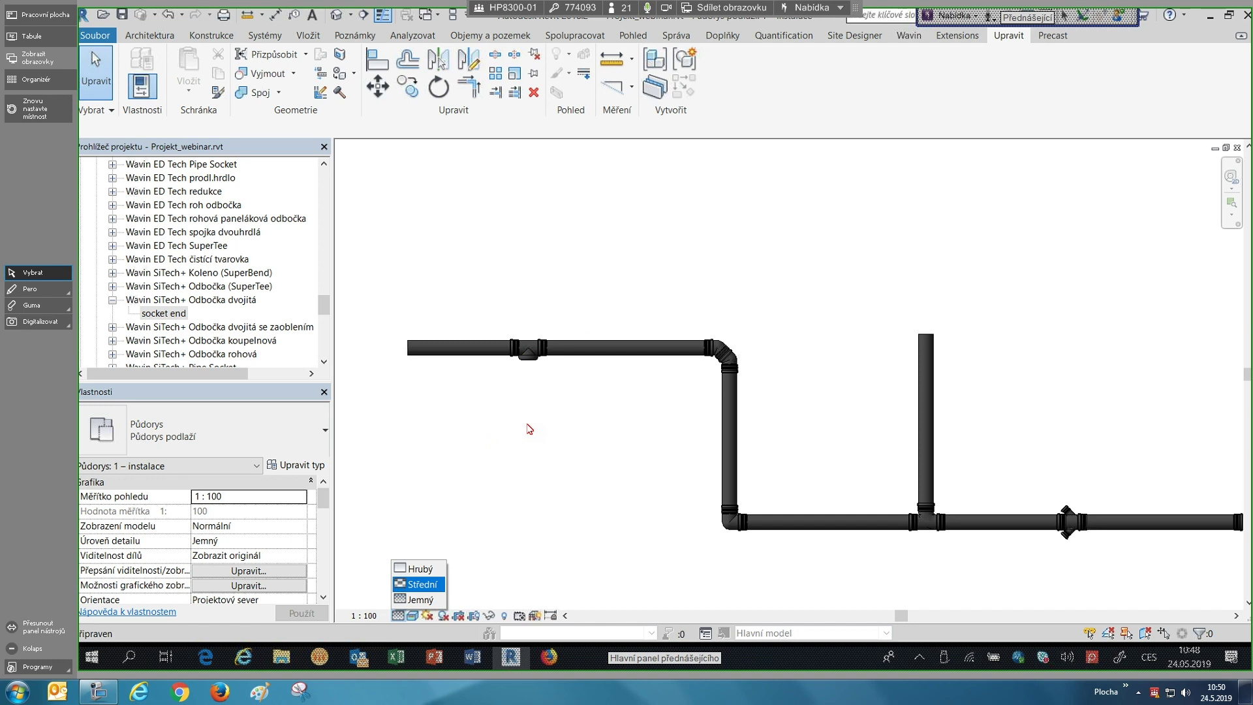
click(424, 589)
click(397, 616)
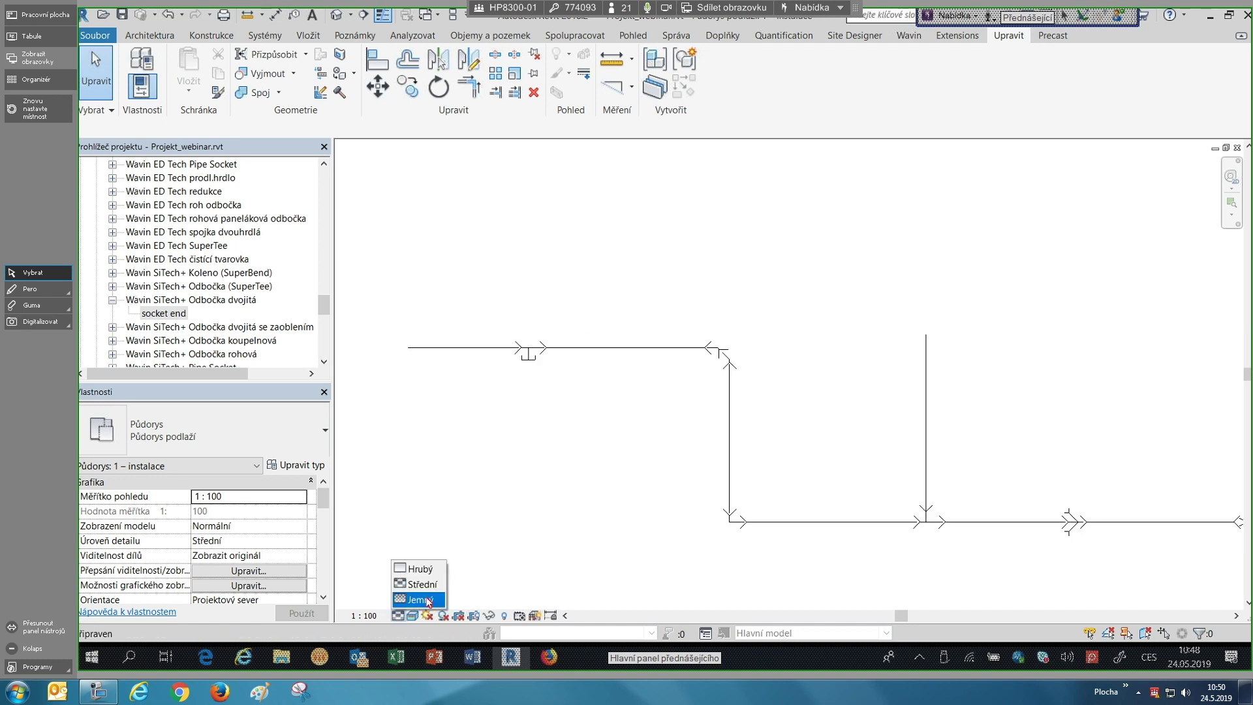
scroll(515, 408, down, 2)
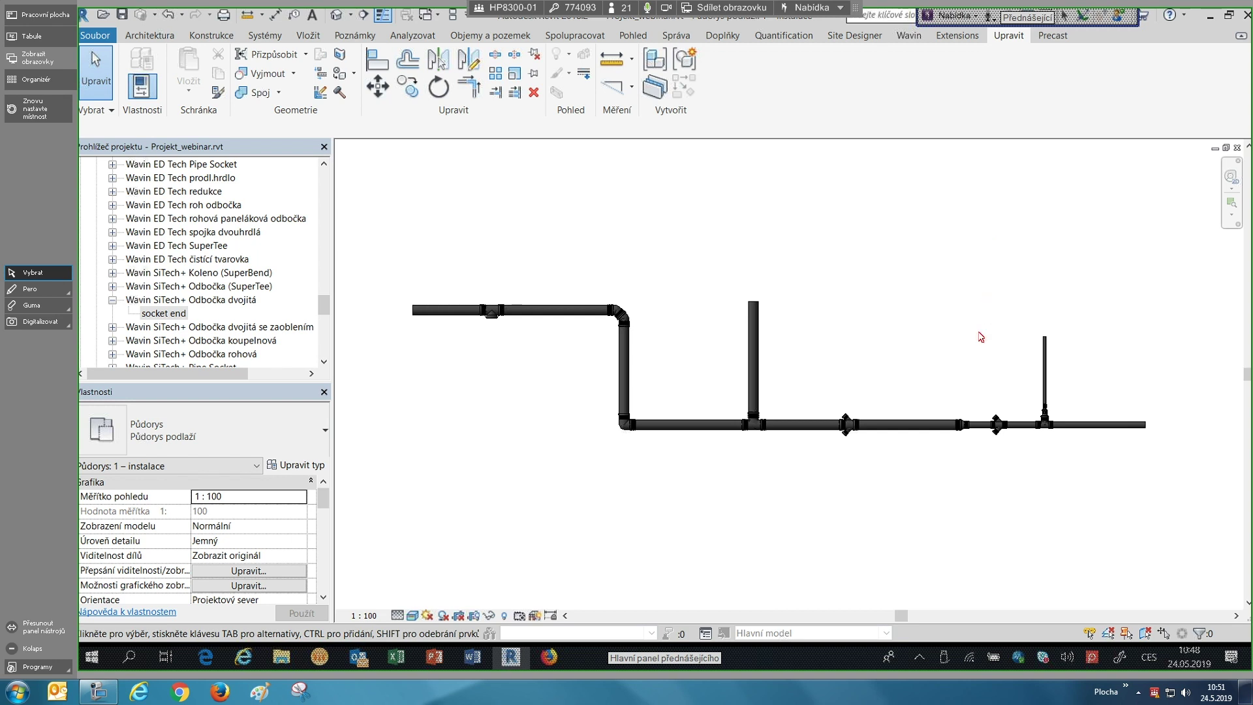
- Zoom out and pan to an empty area of the plan between the elevation markers
scroll(985, 308, down, 5)
scroll(847, 416, down, 3)
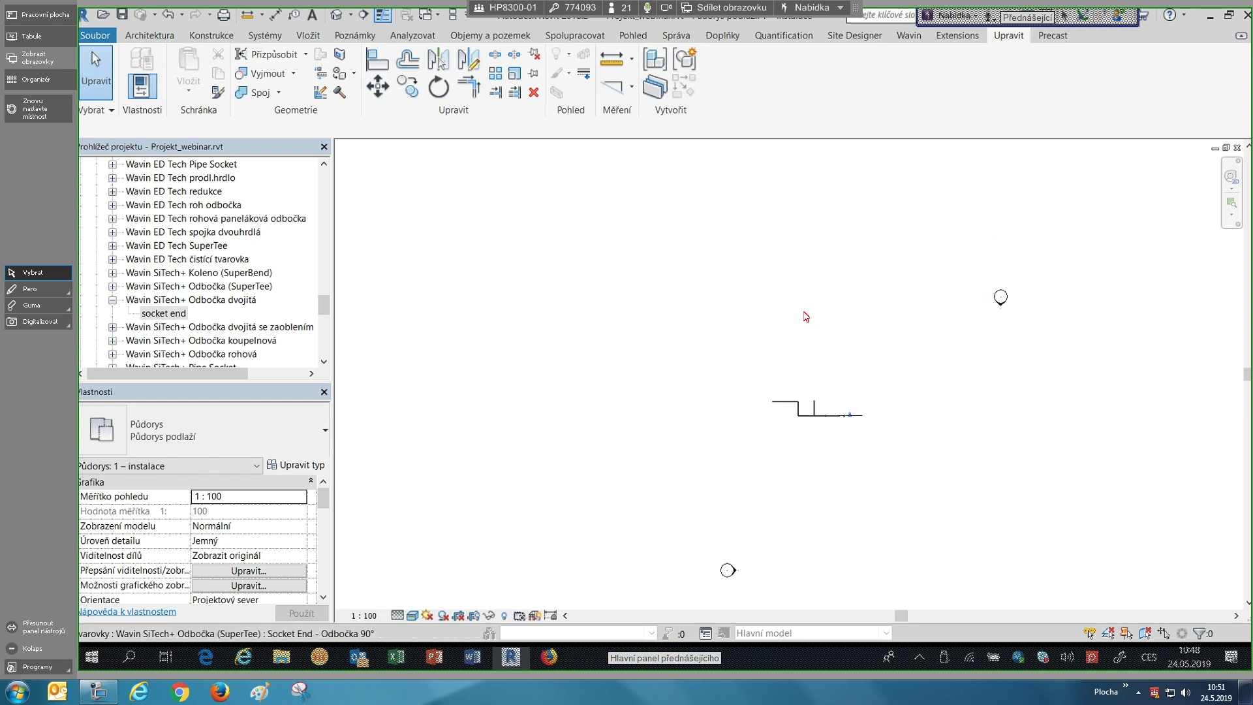
scroll(696, 325, down, 2)
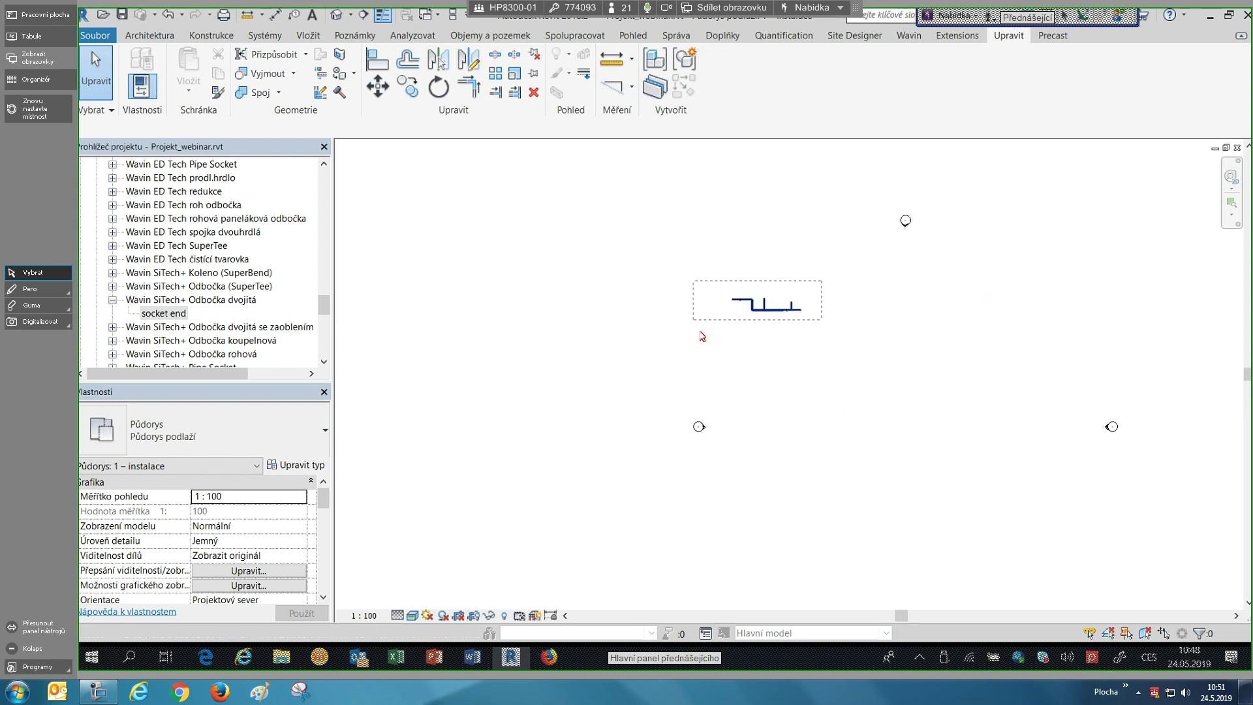
mouse_move(856, 353)
middle_down()
mouse_move(750, 316)
mouse_move(757, 278)
middle_up()
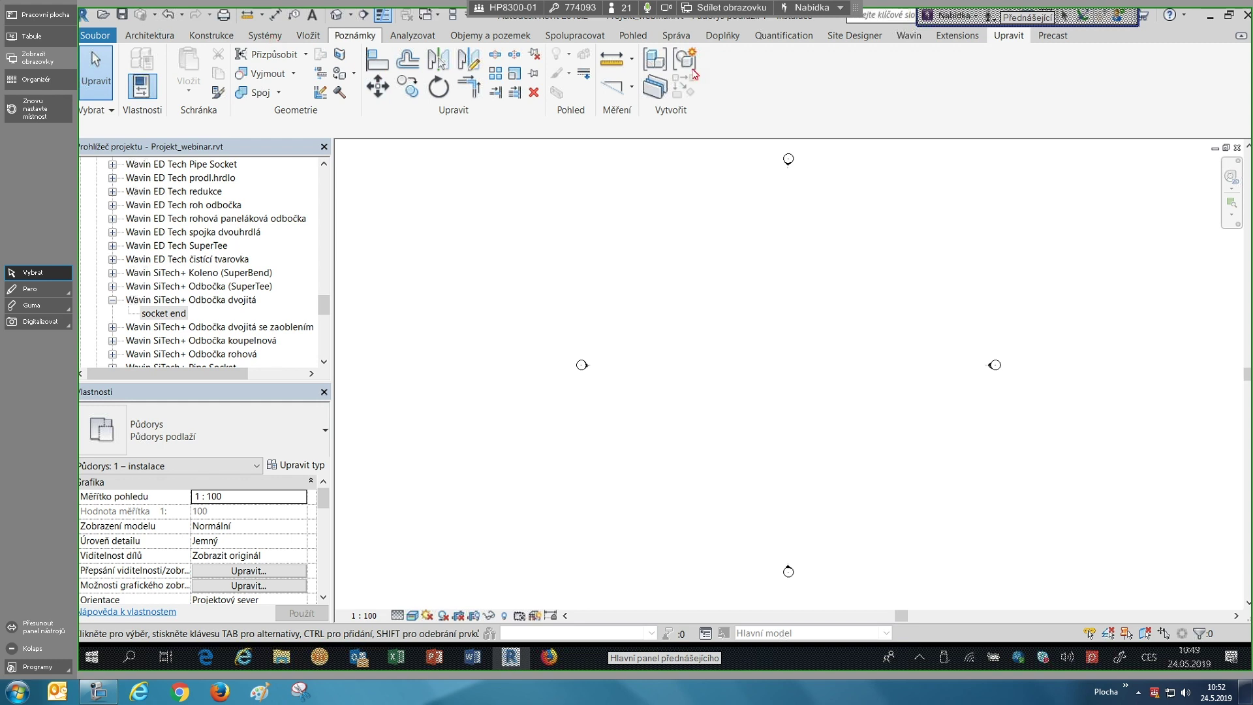
scroll(695, 73, up, 2)
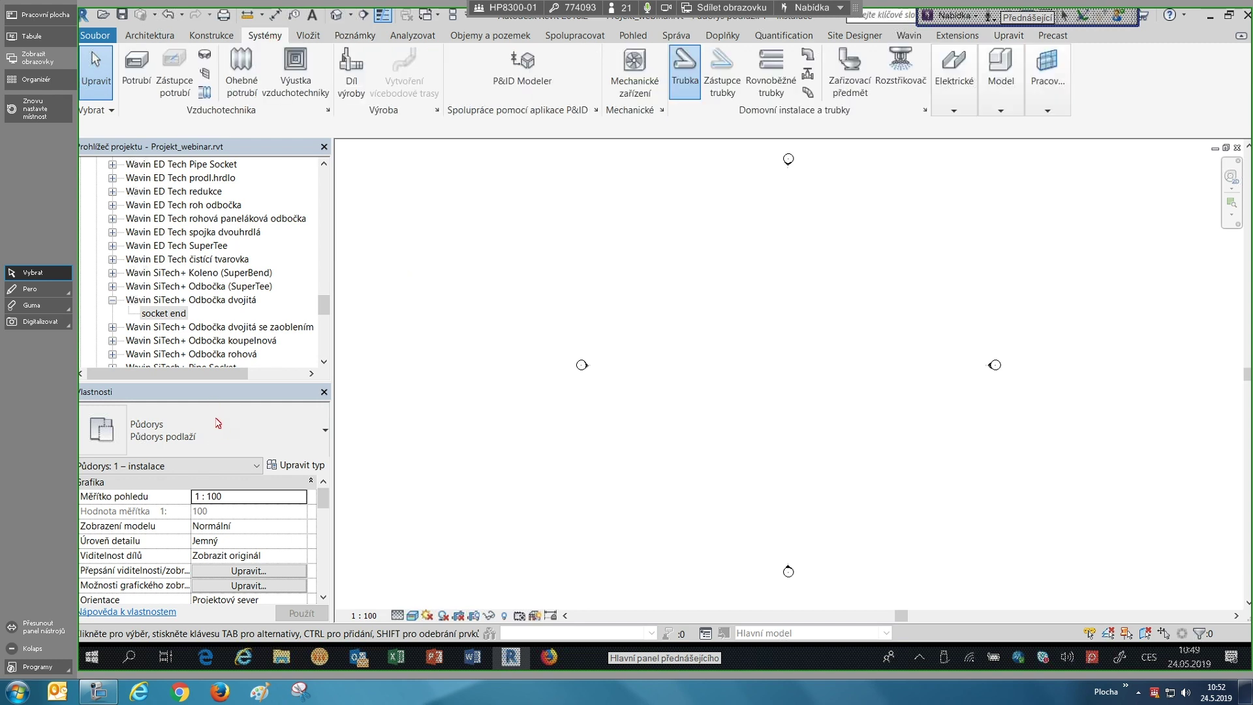
- Start a Wavin PE S&W (DN) pipe with a 100 mm diameter
click(222, 427)
click(142, 164)
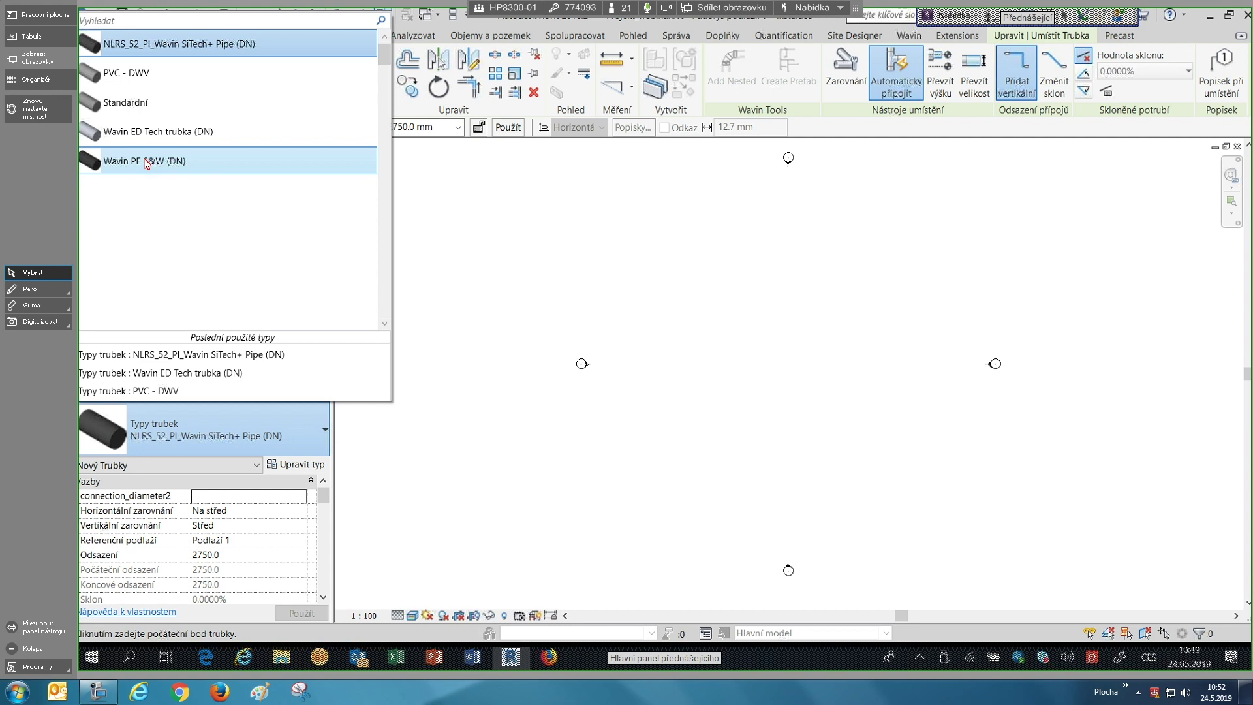
click(312, 127)
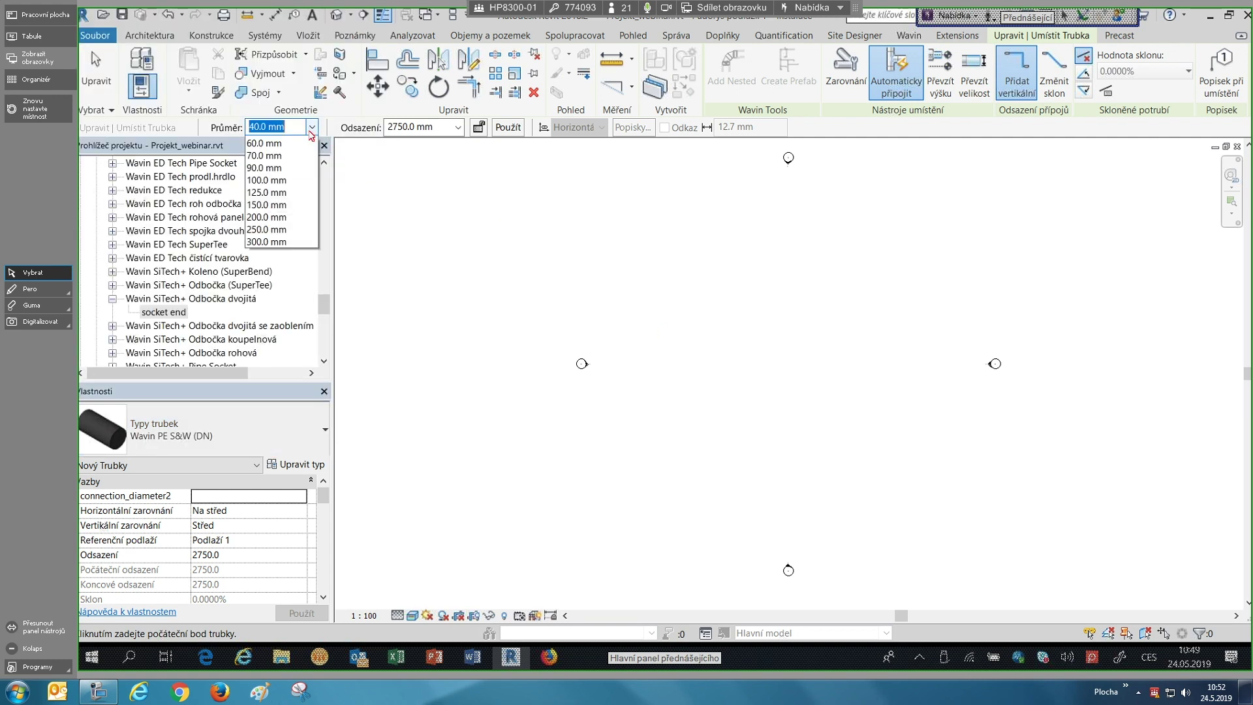
text(100)
key(Return)
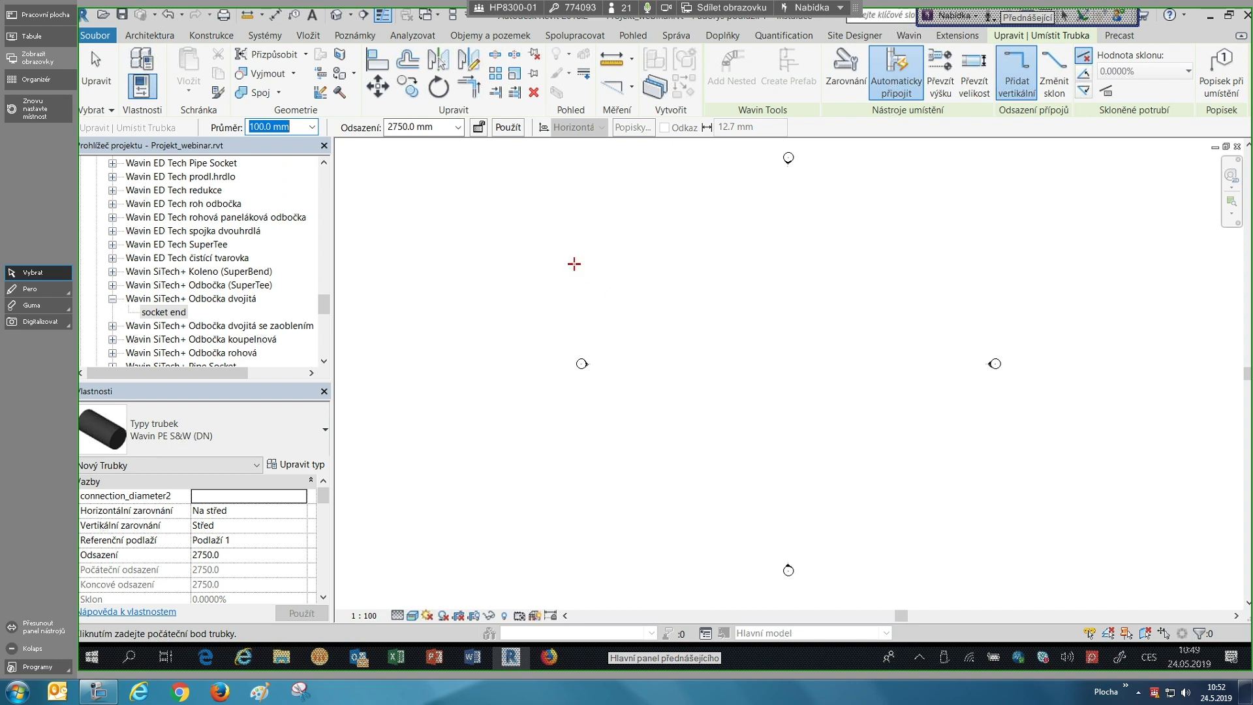
- Draw the PE pipe from its start point to an end point with a level drop
scroll(573, 266, down, 1)
click(577, 264)
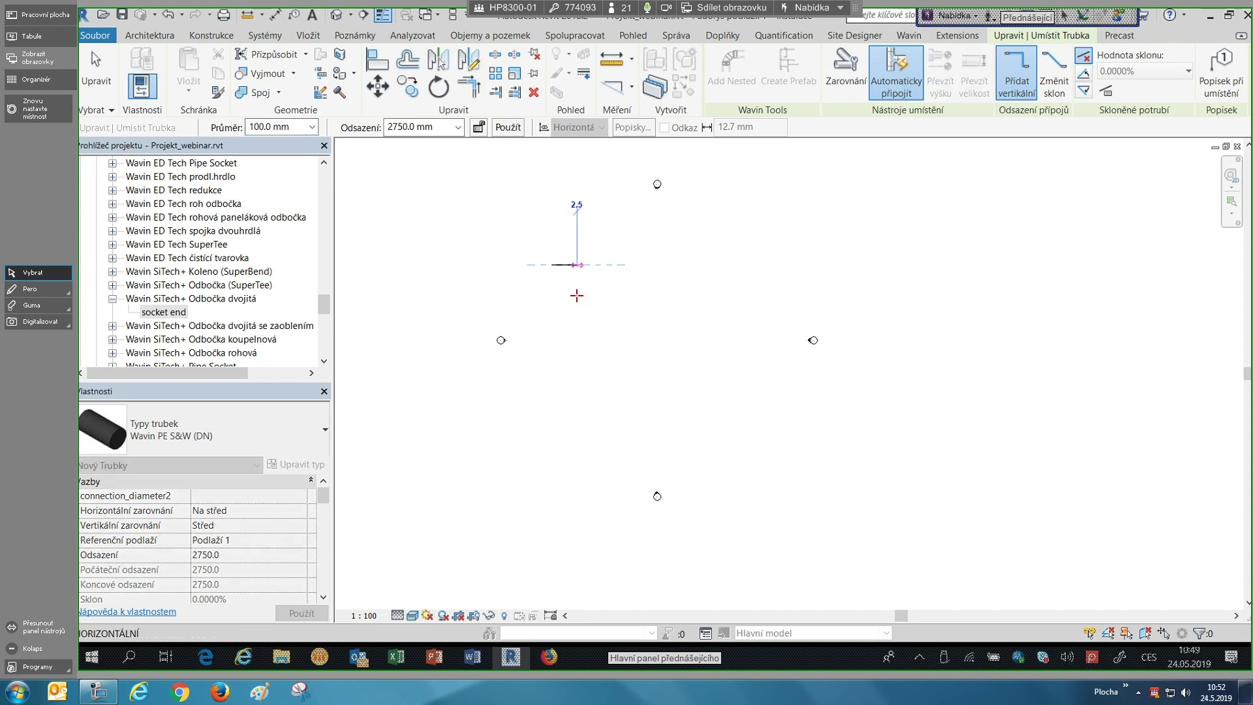
click(627, 296)
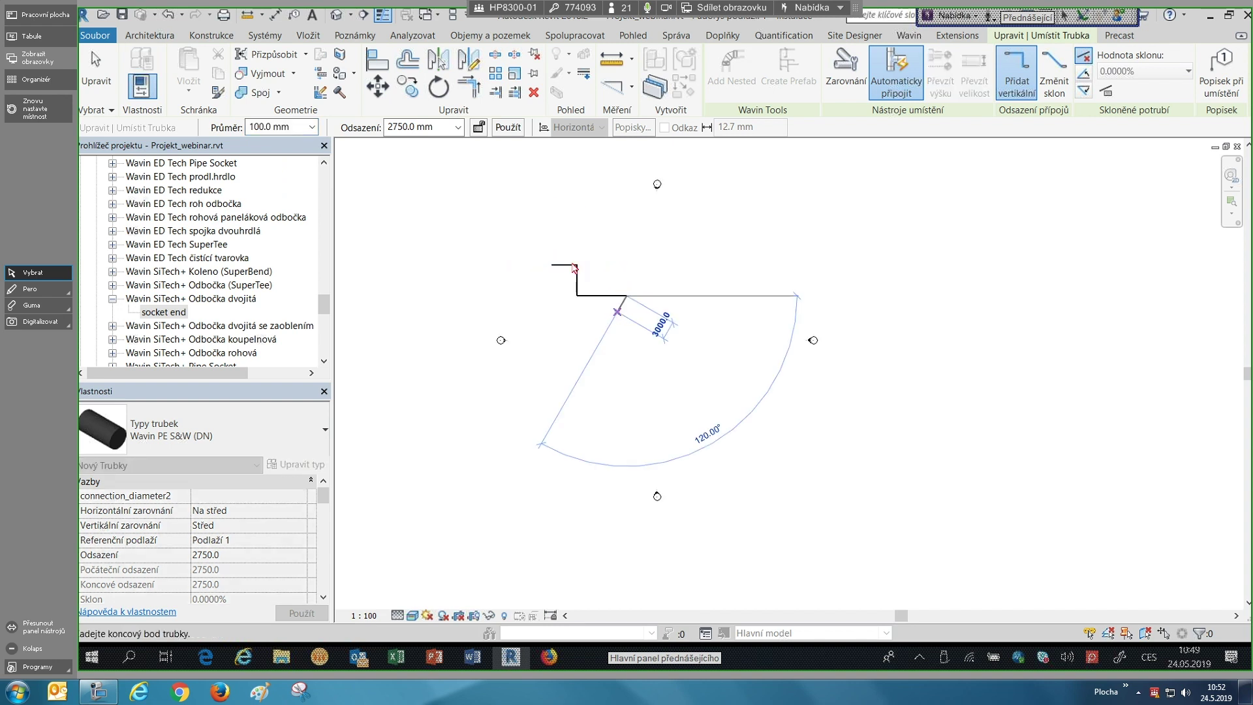
key(Escape)
key(Escape)
scroll(574, 263, up, 1)
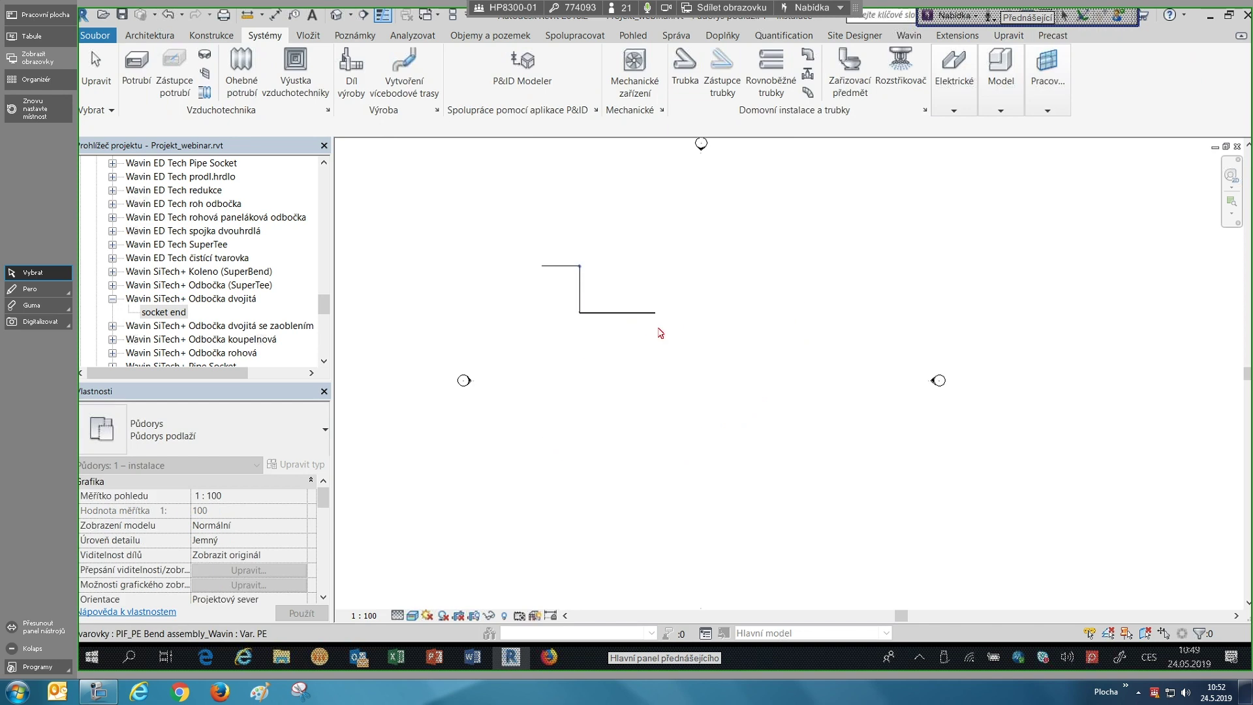
scroll(664, 338, up, 3)
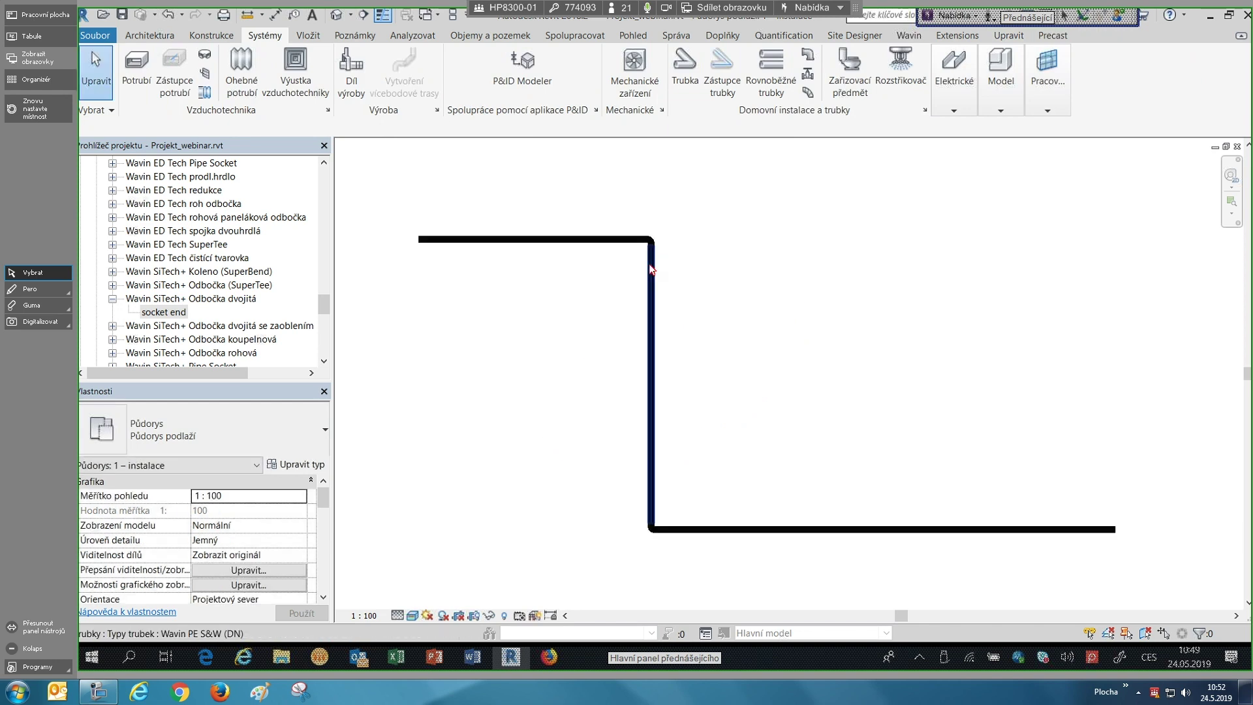
- Switch the plan to medium detail and bring the pipe corner and riser into view
scroll(687, 344, up, 3)
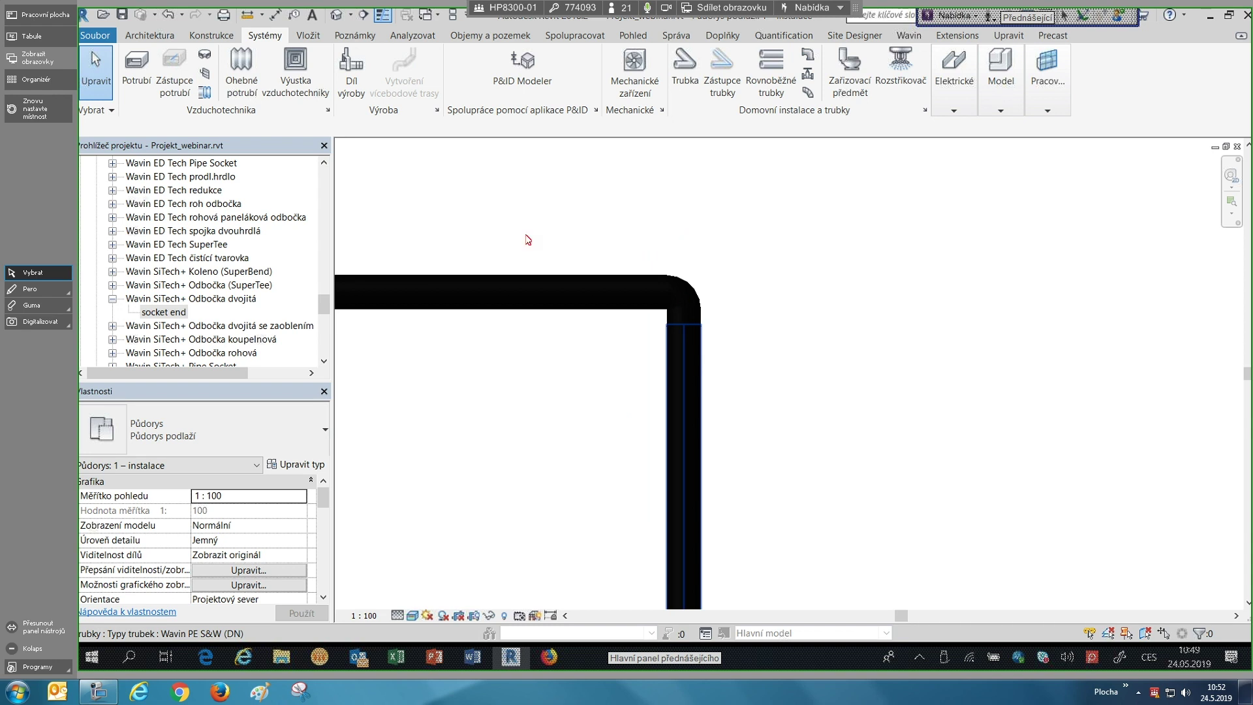
scroll(750, 281, up, 2)
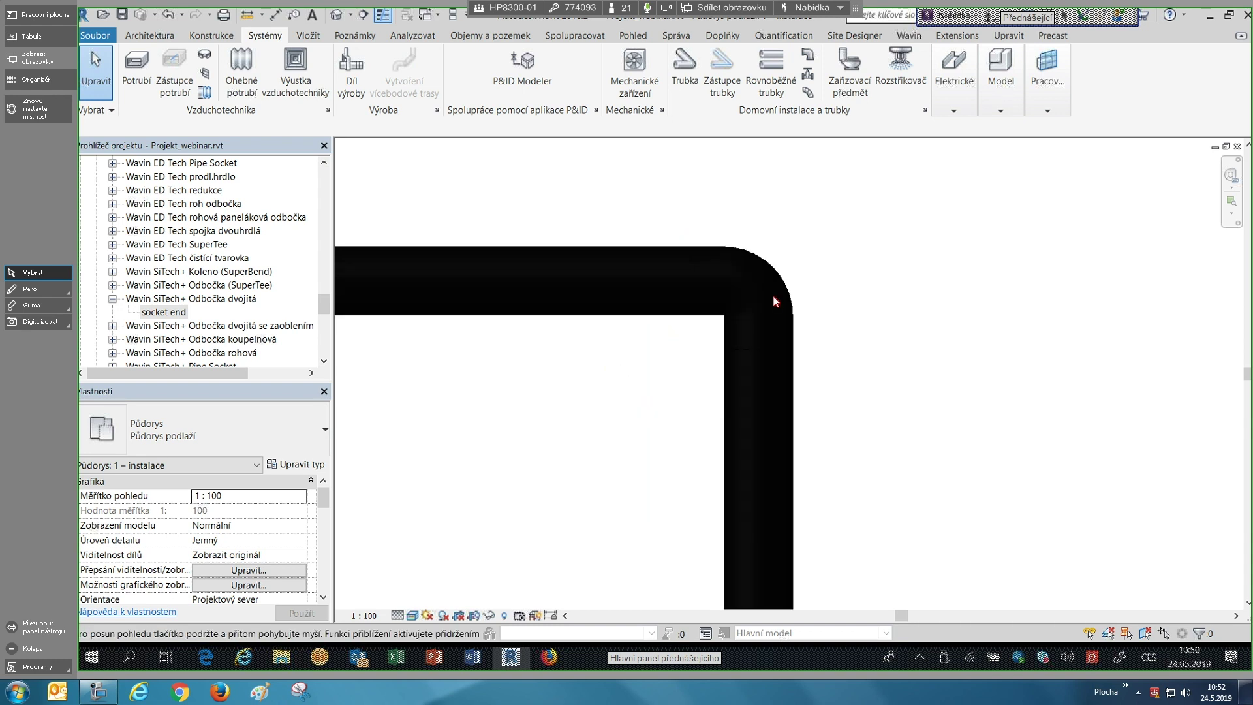
click(399, 617)
click(441, 574)
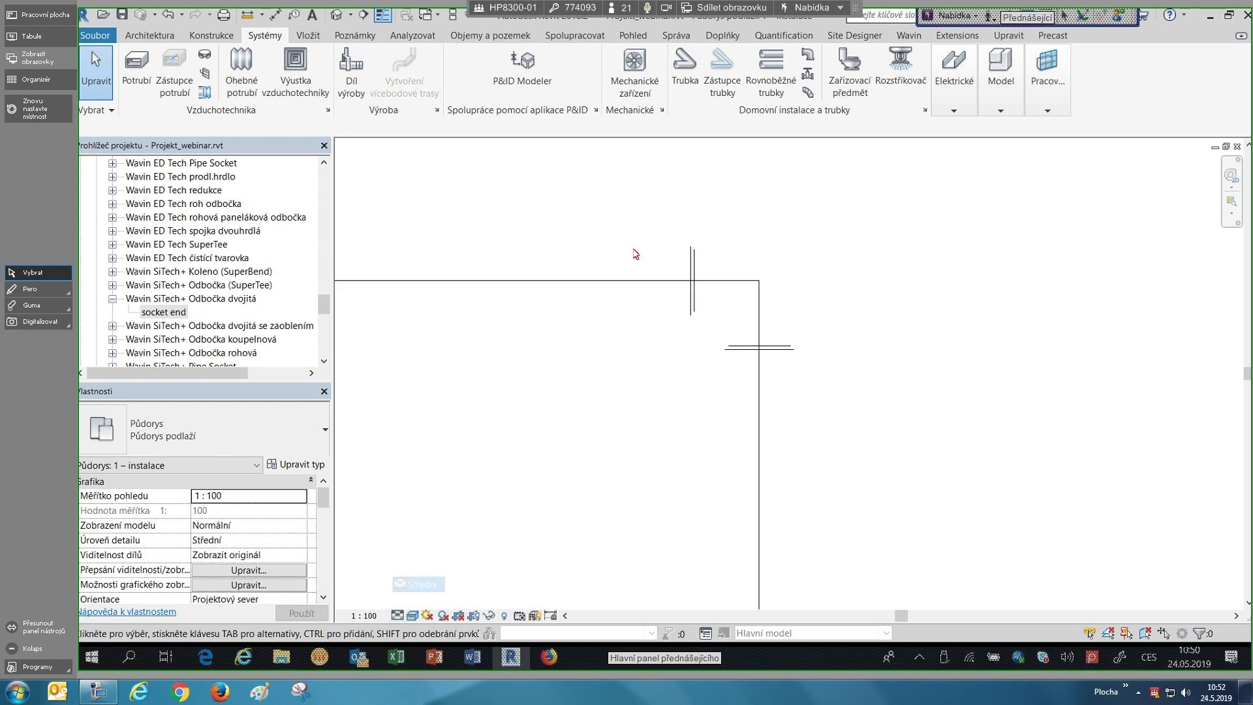
scroll(607, 421, down, 3)
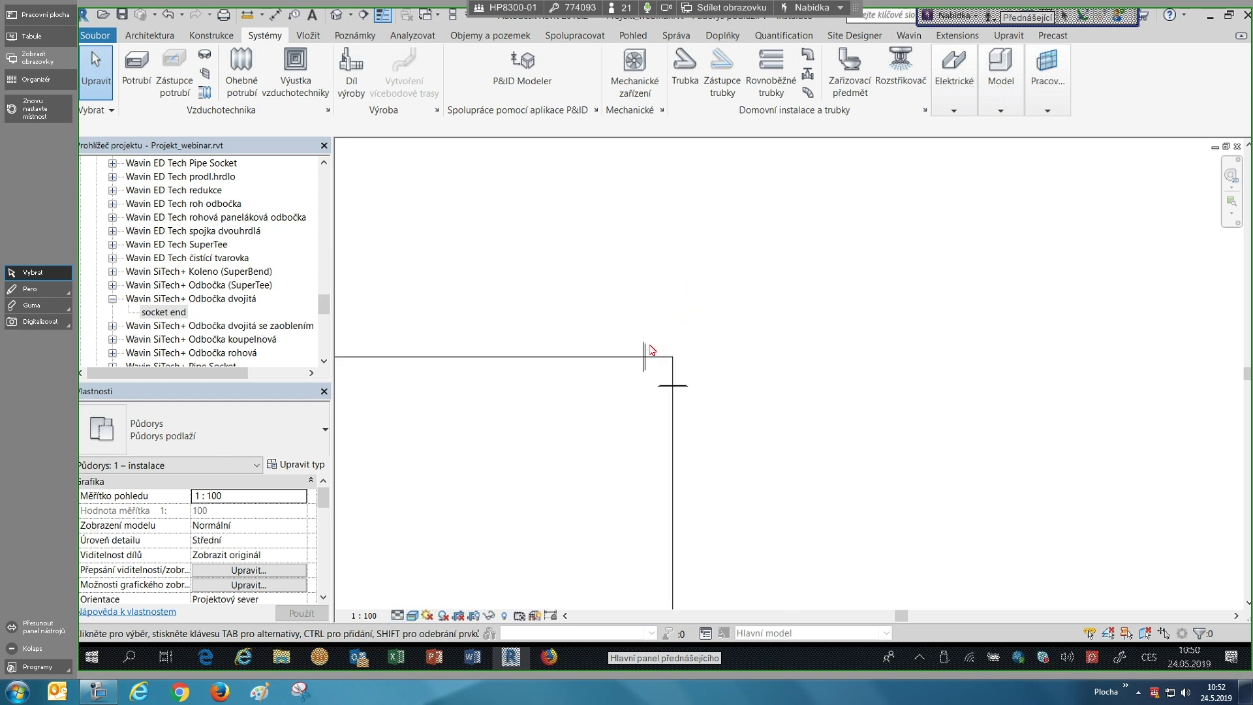
middle_drag(651, 350, 733, 214)
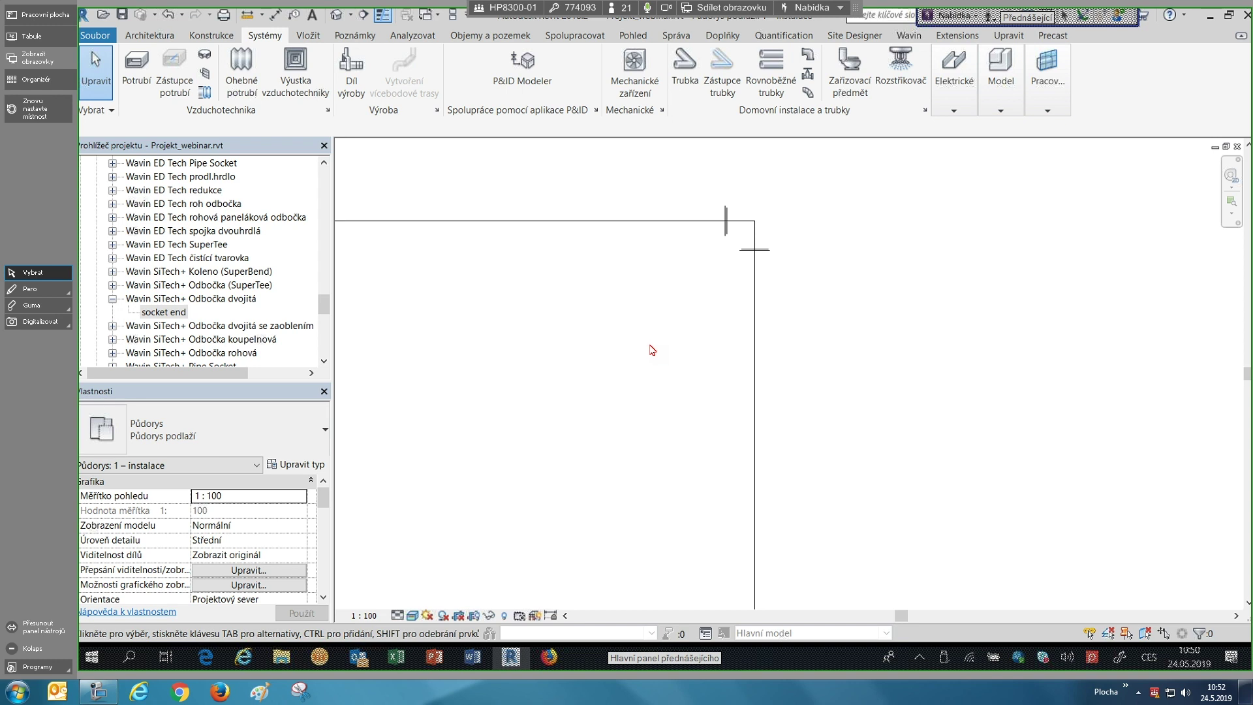
- Set the detail level to Fine and select the PIF_PE Bend assembly_Wavin corner bend
click(398, 615)
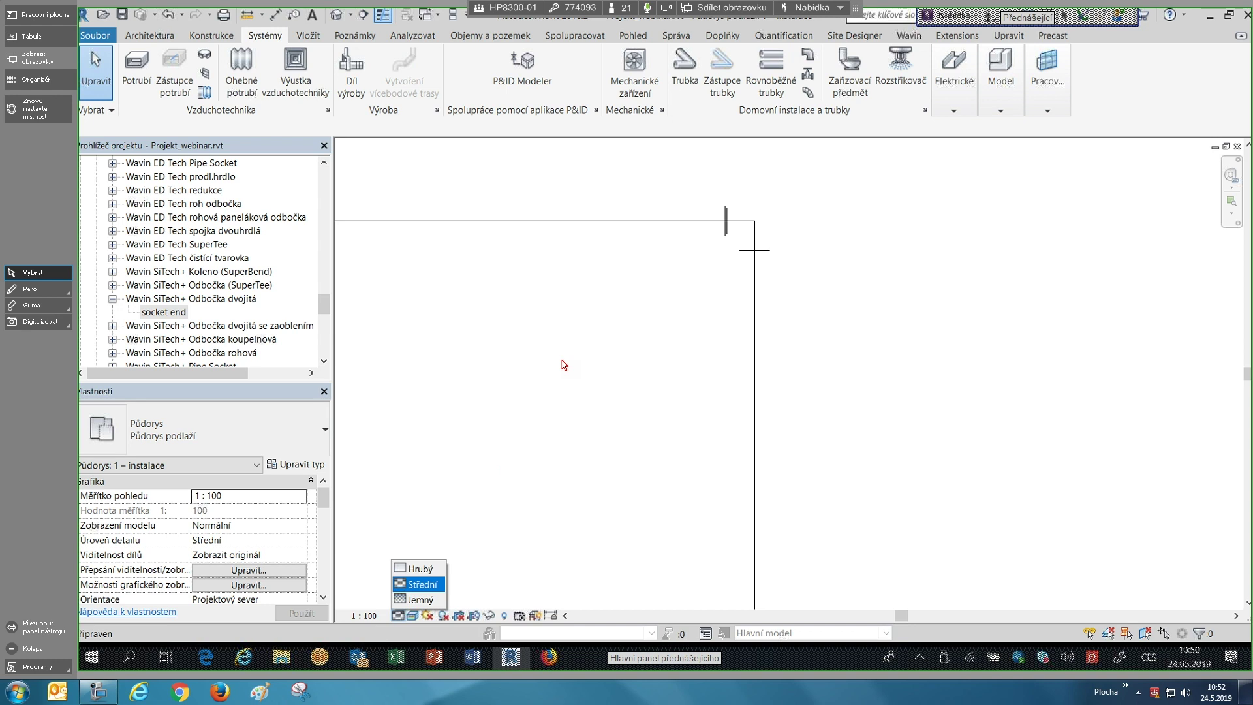
click(415, 599)
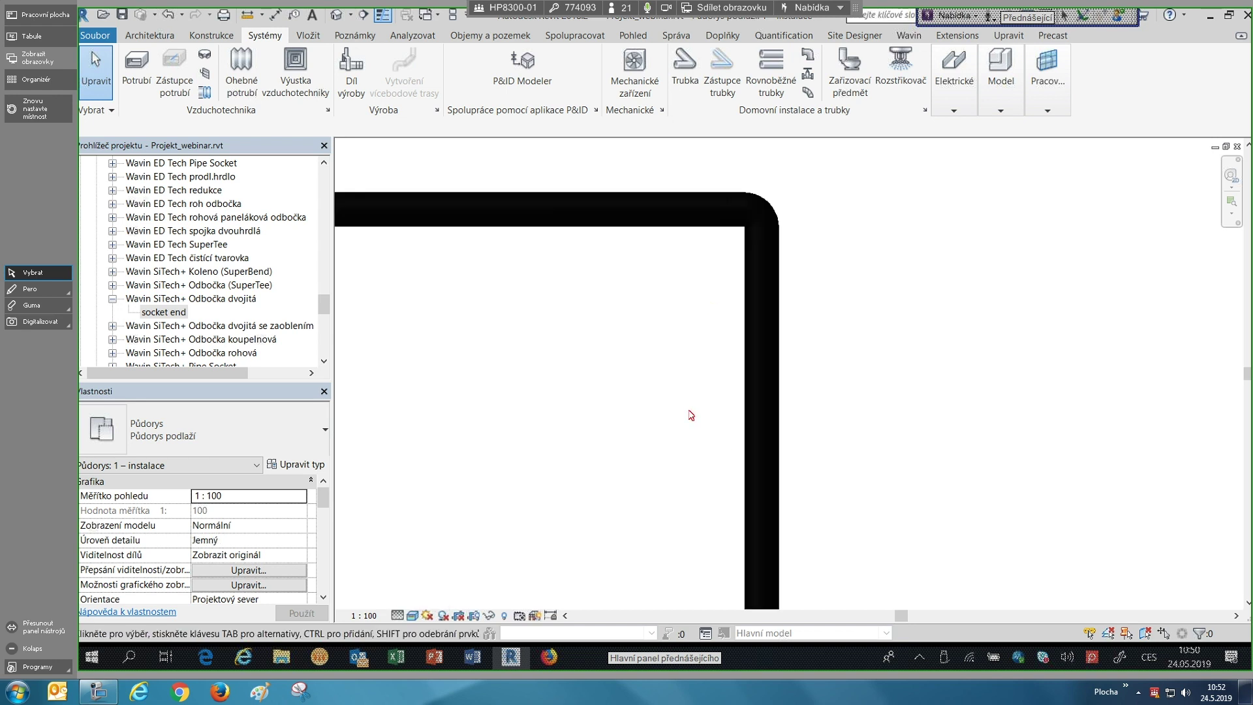
click(745, 379)
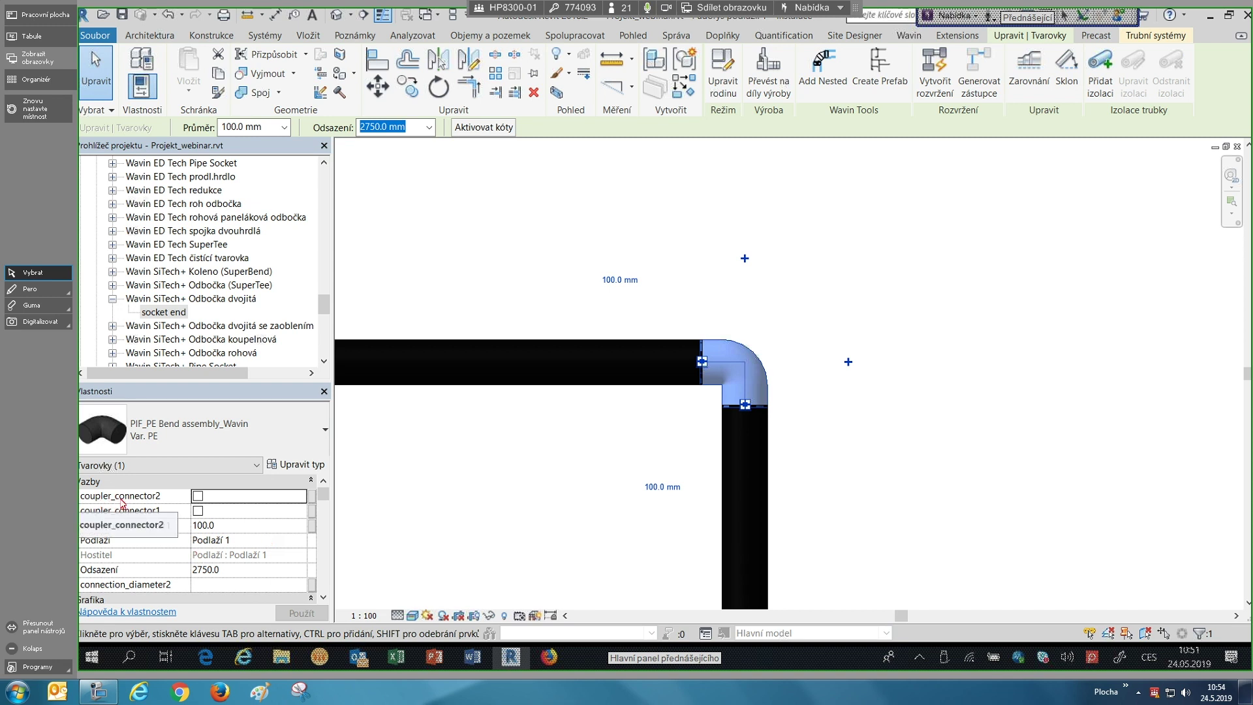
- Fit electrofusion couplers on both bend ends via coupler_connector2 and coupler_connector1
click(198, 497)
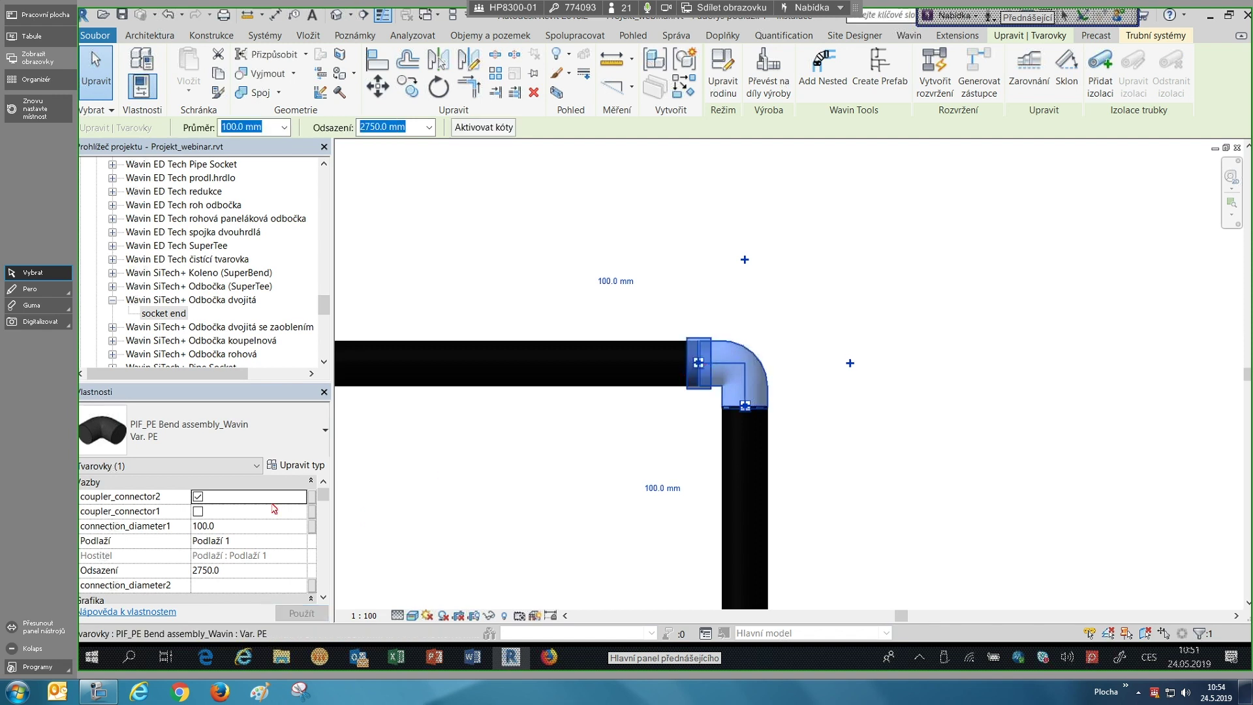
click(198, 512)
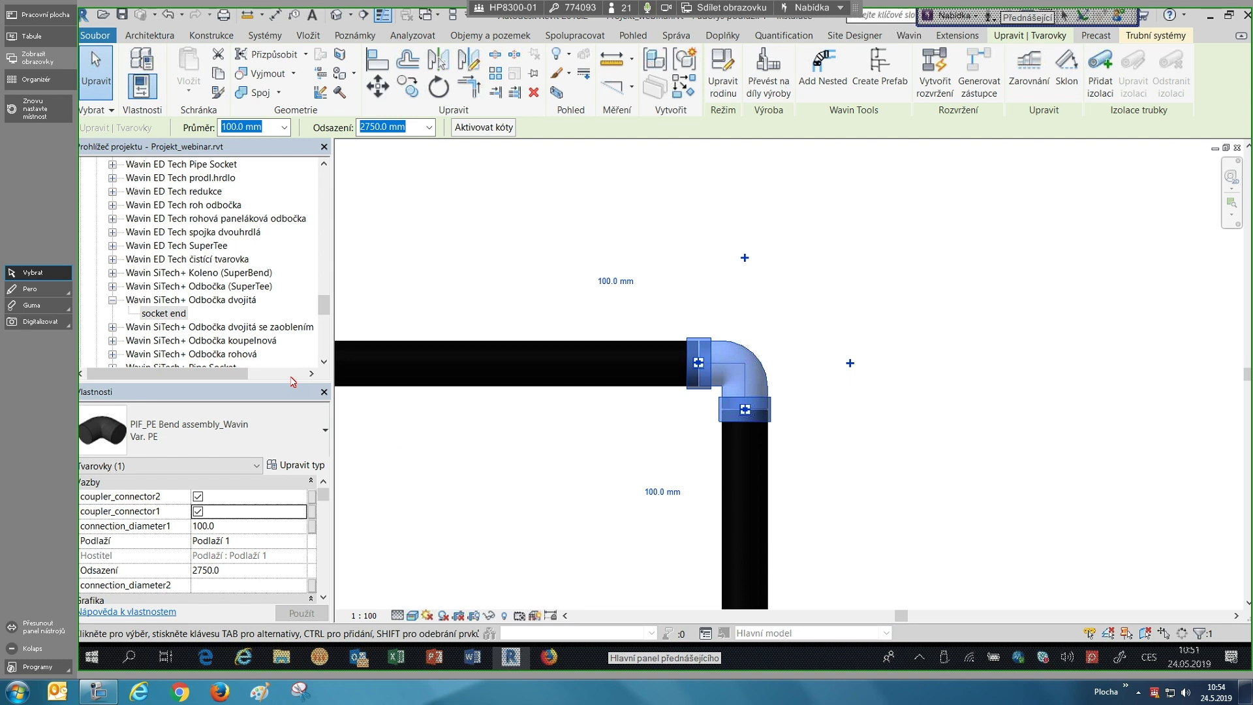
double_click(198, 298)
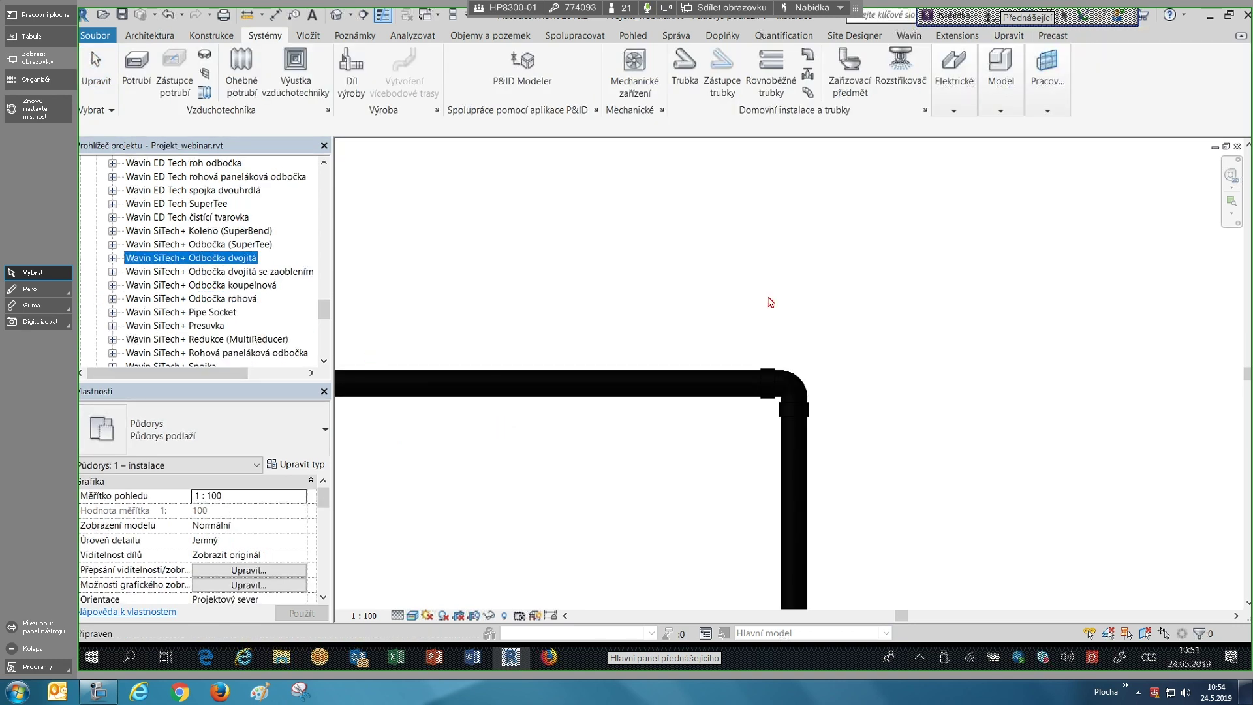
- Scroll the Project Browser back down to the views and schedules
scroll(791, 241, down, 2)
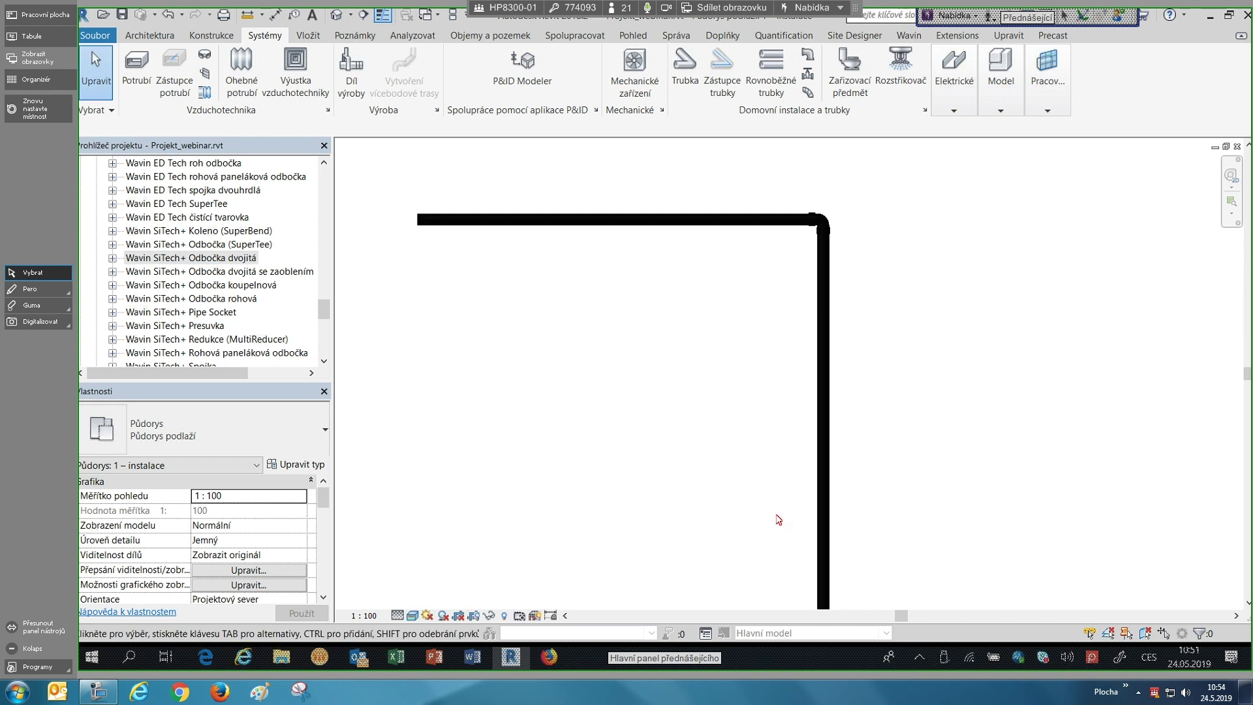
scroll(777, 517, down, 1)
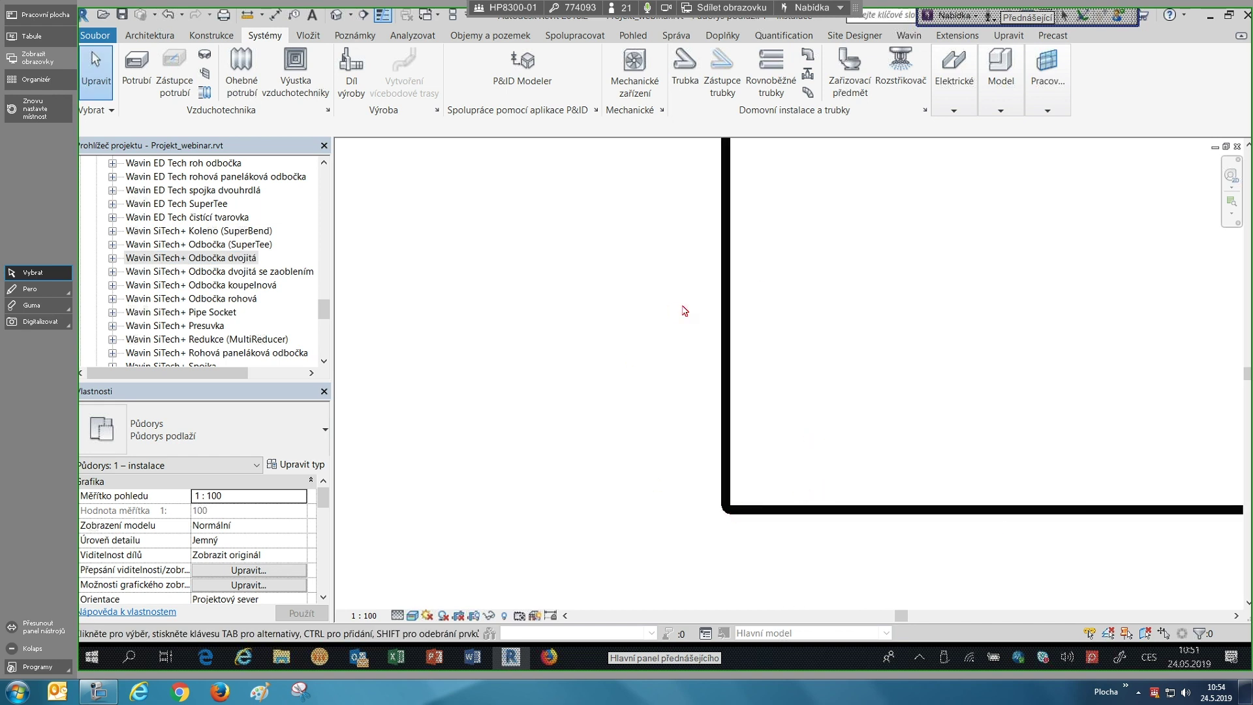
scroll(685, 311, down, 1)
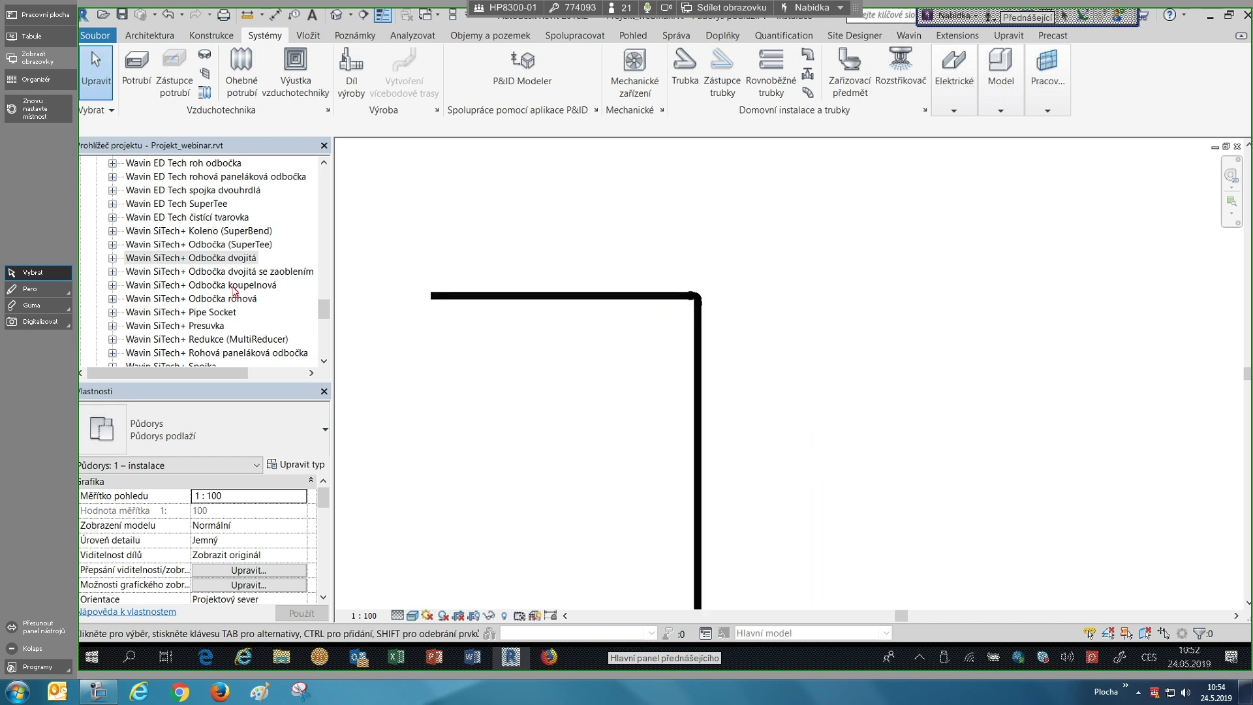
drag(325, 309, 327, 264)
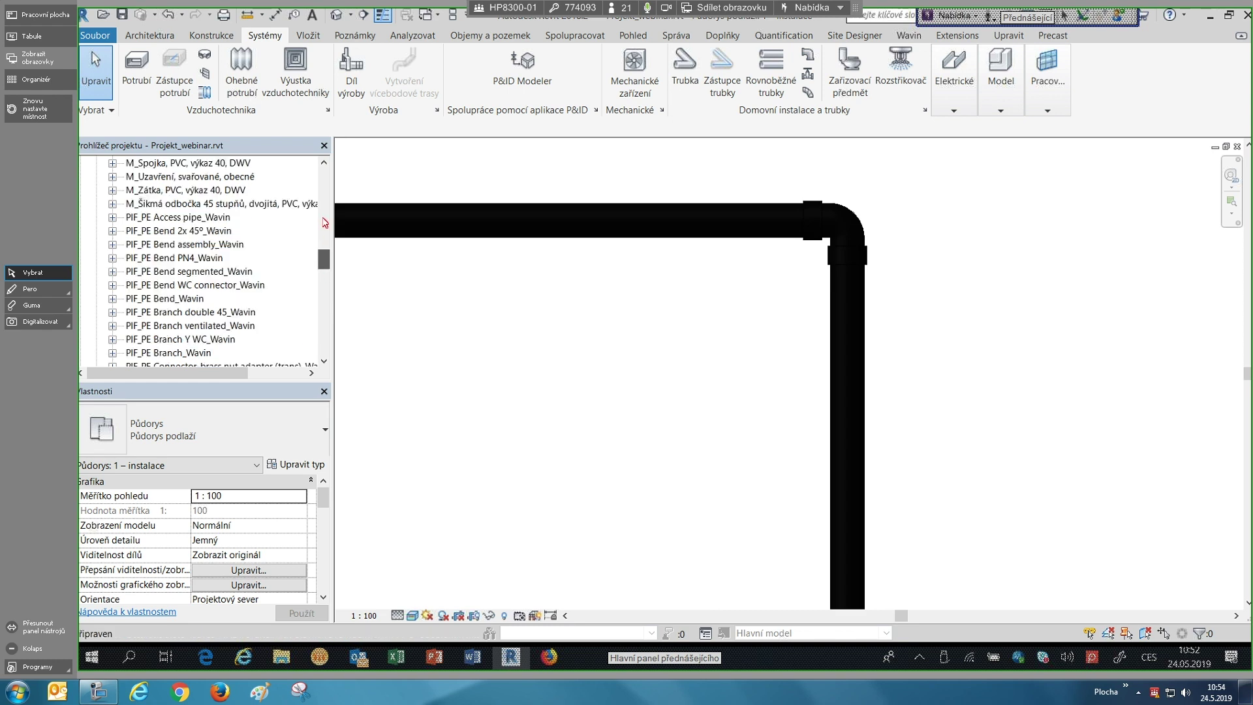
click(326, 177)
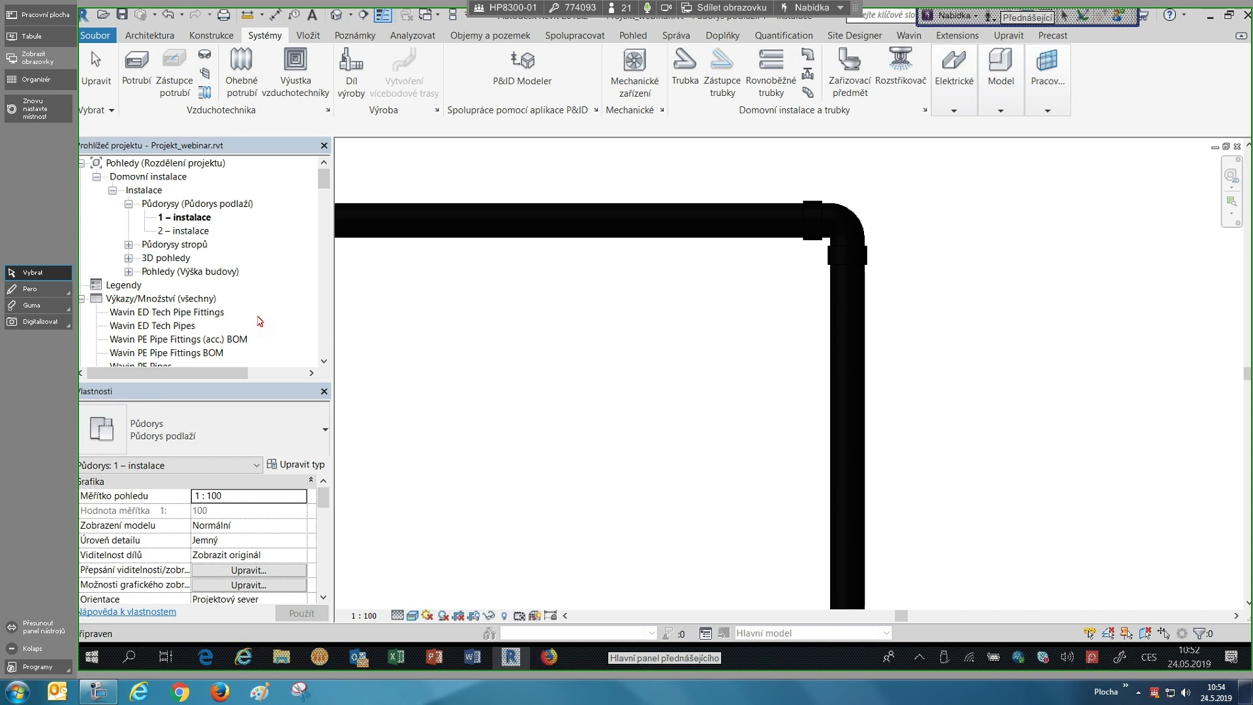
scroll(260, 321, down, 1)
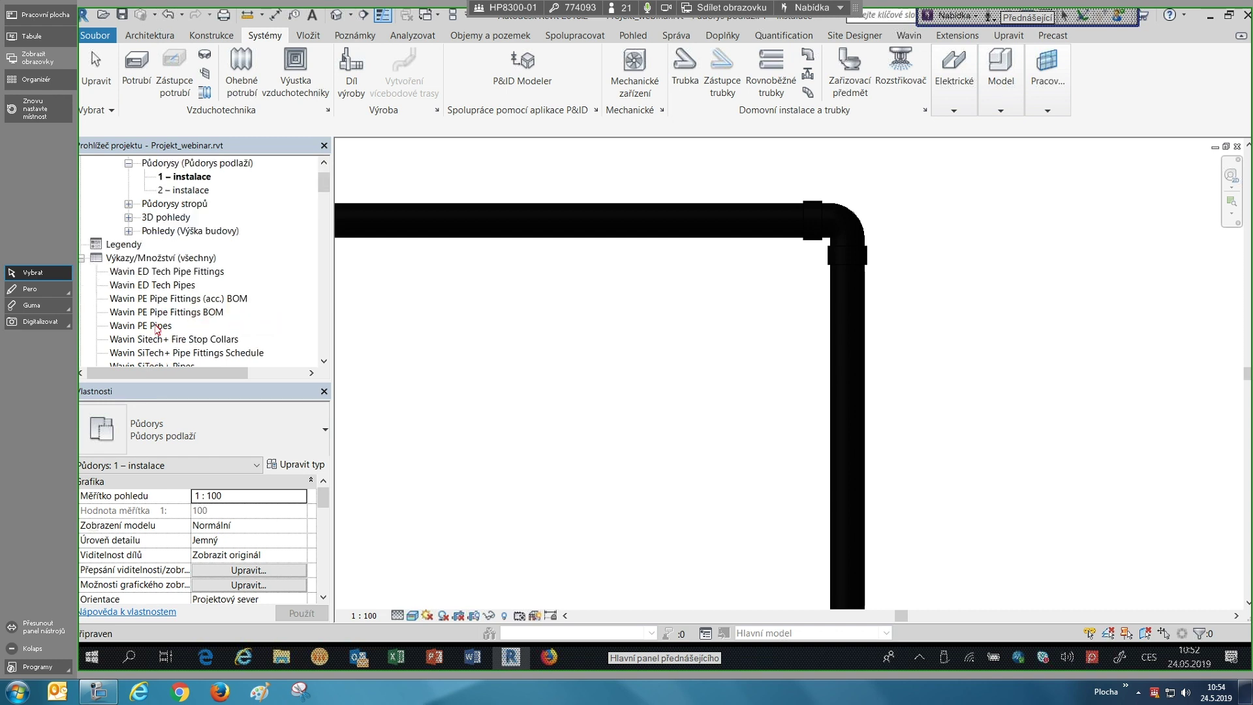
- Open the Wavin PE Pipes and PE Pipe Fittings BOM schedules and check the bend and coupler rows
double_click(157, 326)
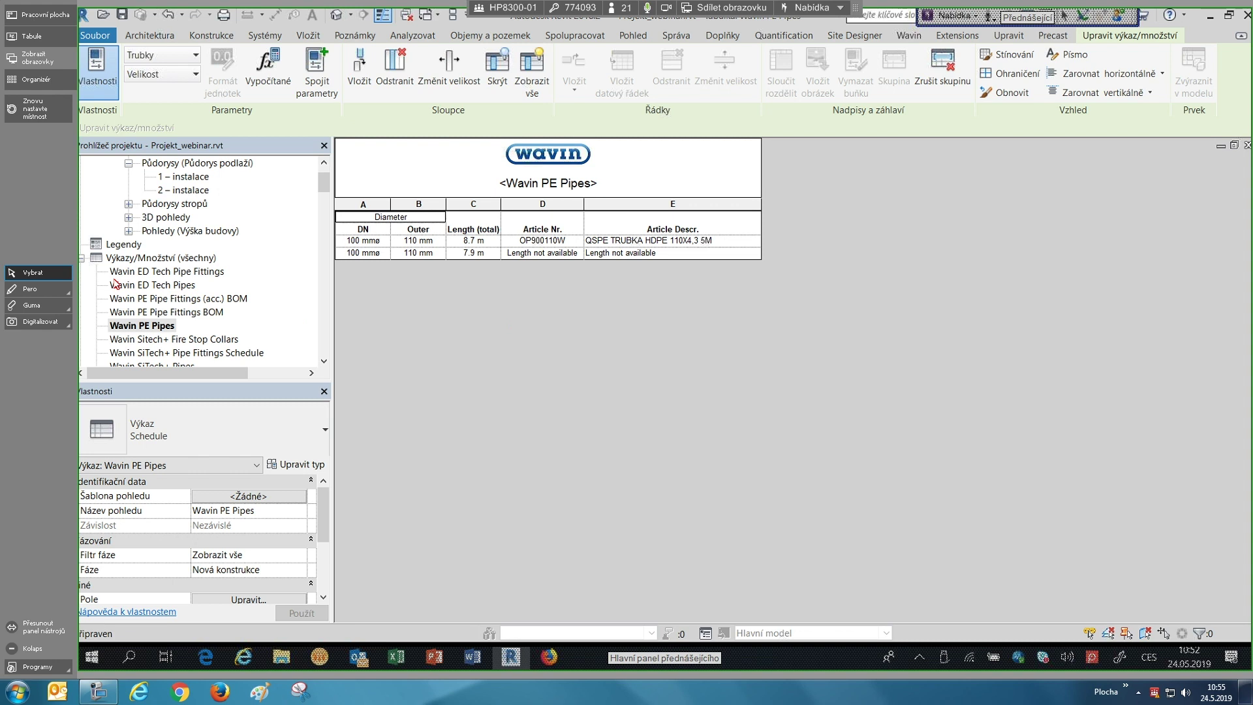
double_click(188, 300)
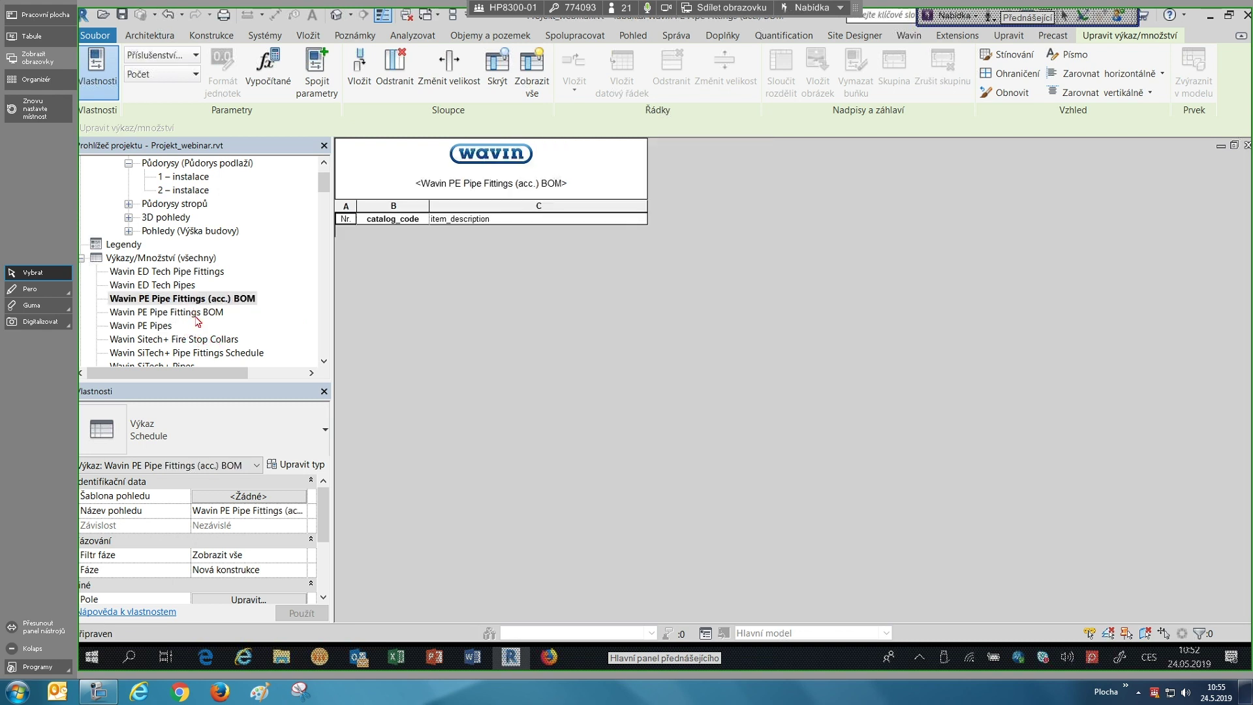
key(ctrl+Tab)
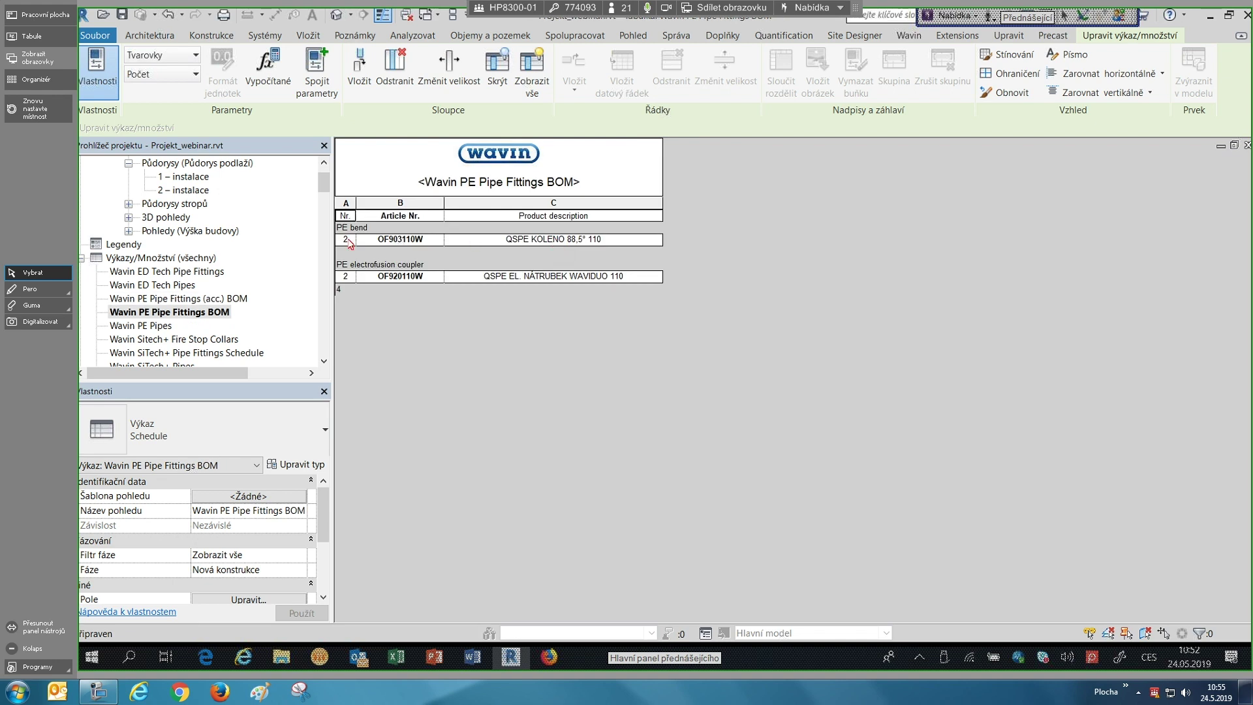
click(508, 241)
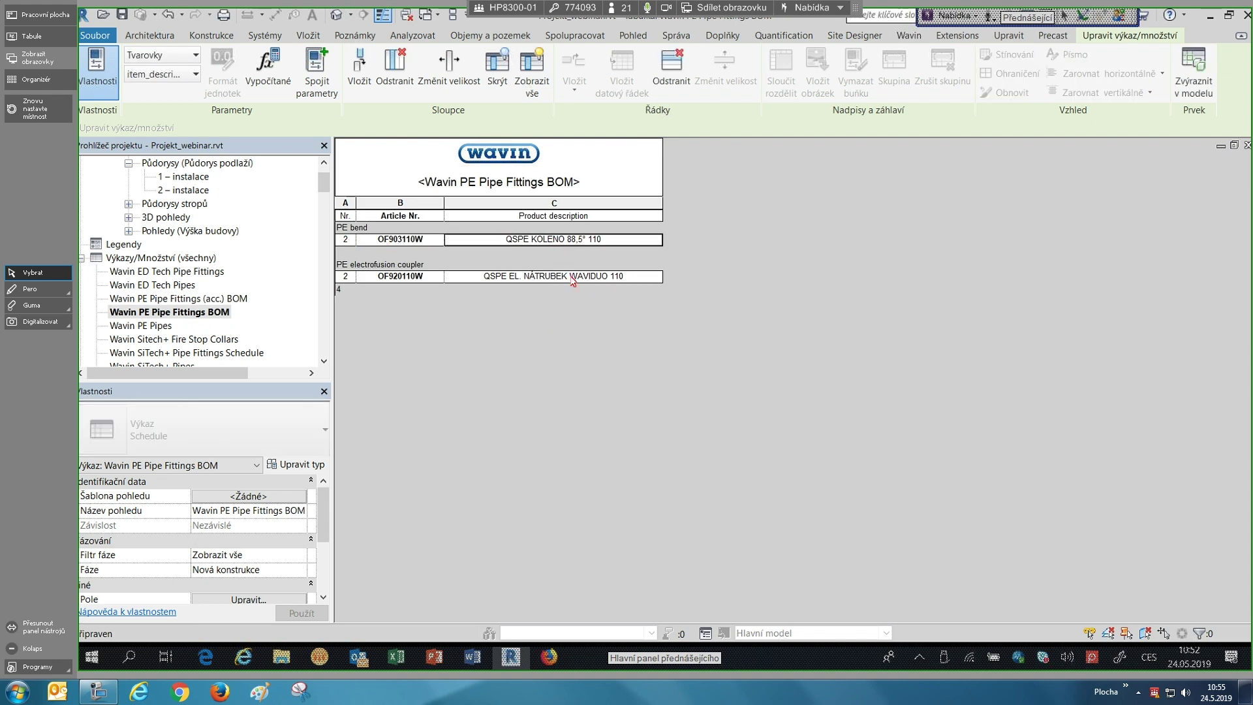
key(Down)
scroll(205, 284, down, 1)
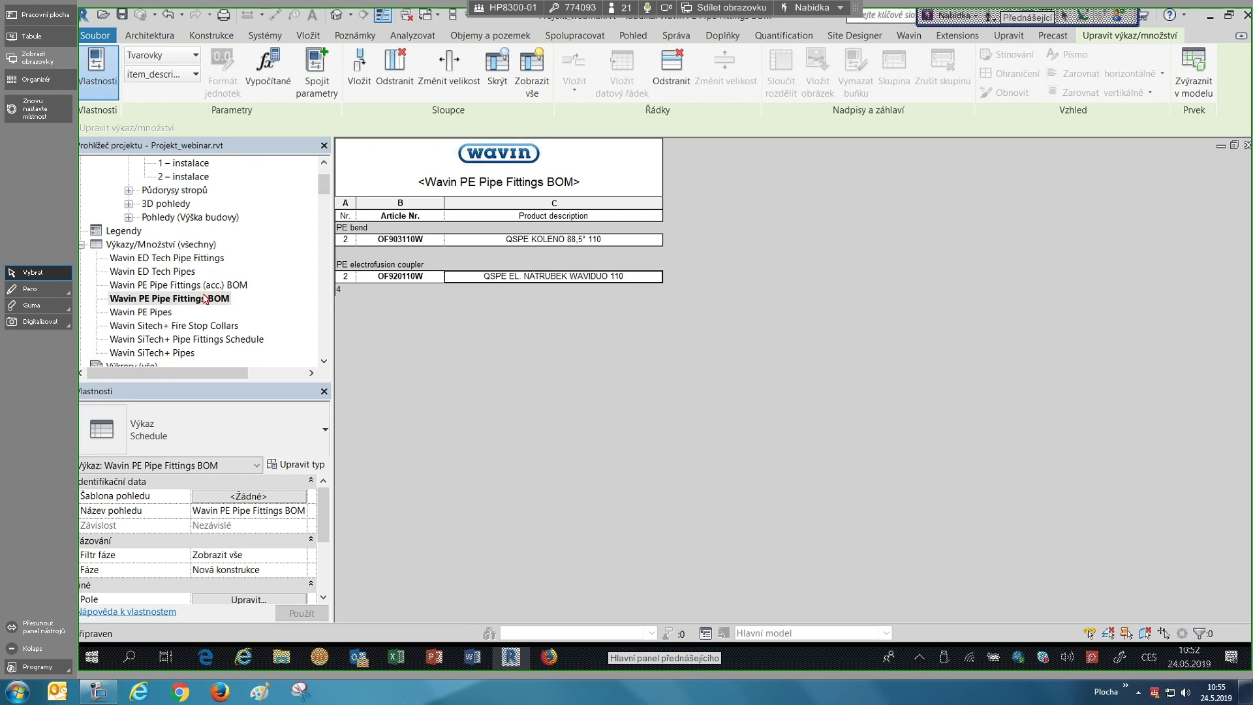
scroll(210, 319, down, 10)
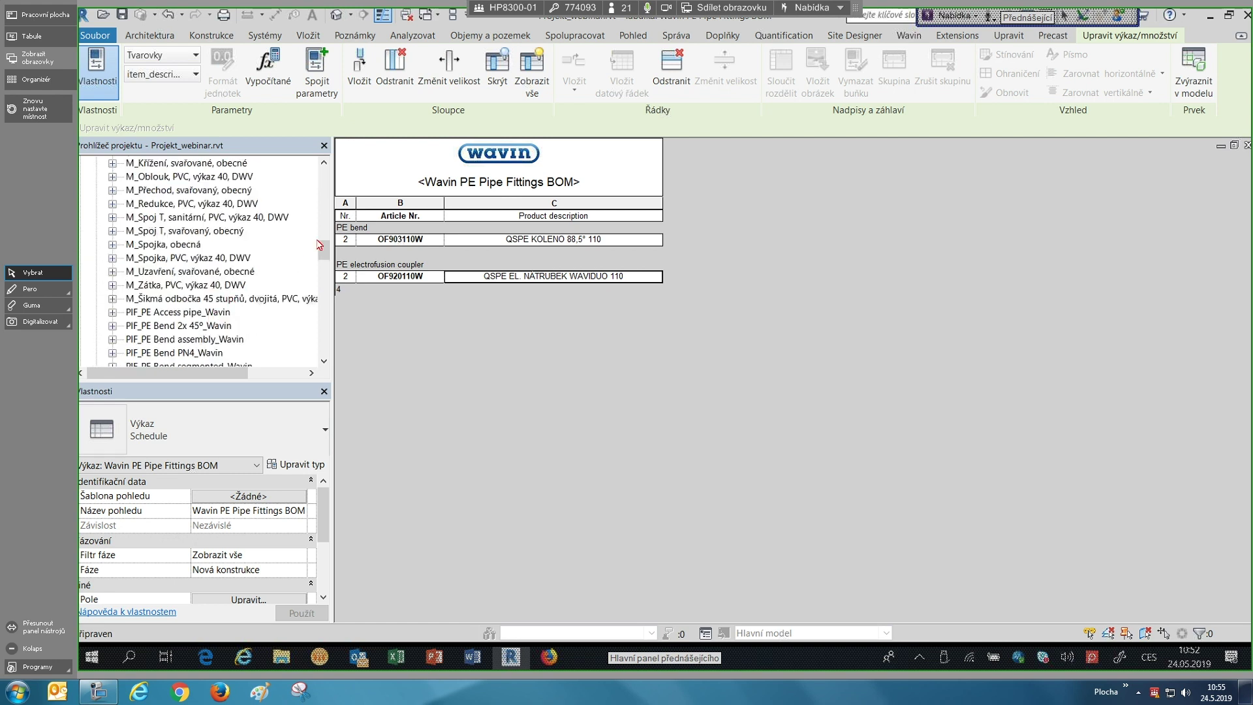
scroll(215, 212, up, 15)
- Return to the 1 – instalace floor plan and recentre the Z-shaped pipe run
double_click(196, 218)
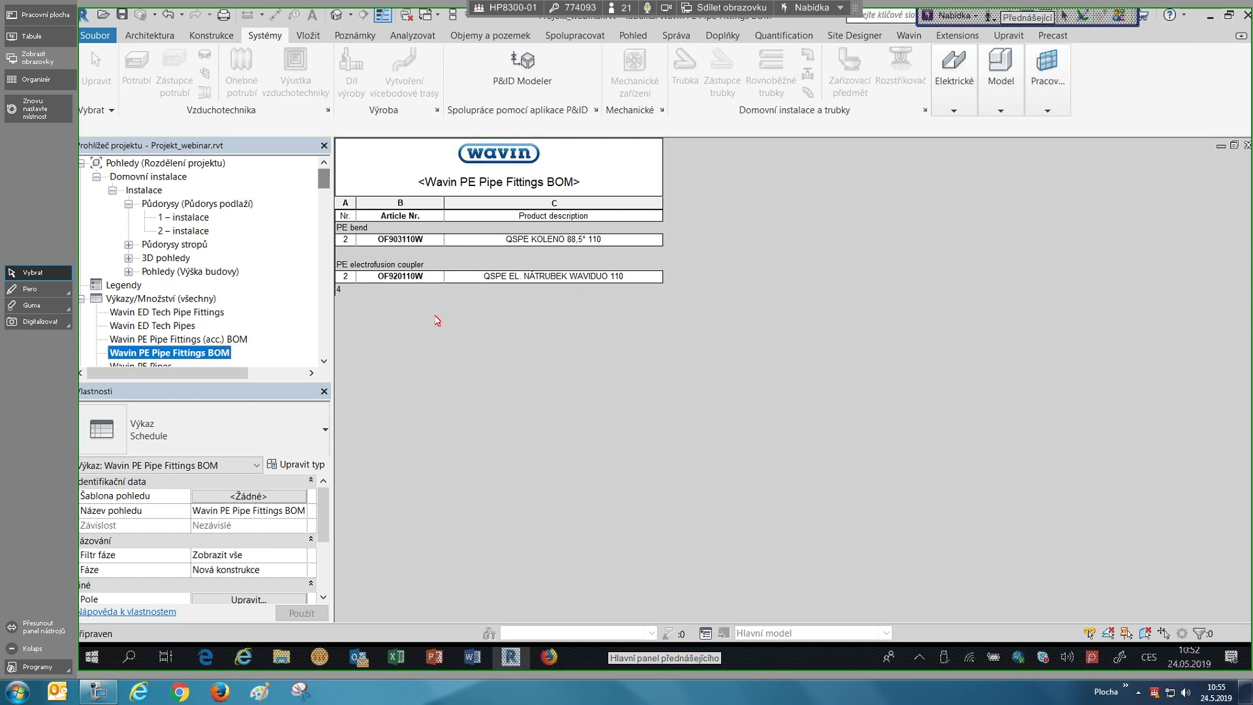
scroll(587, 352, down, 3)
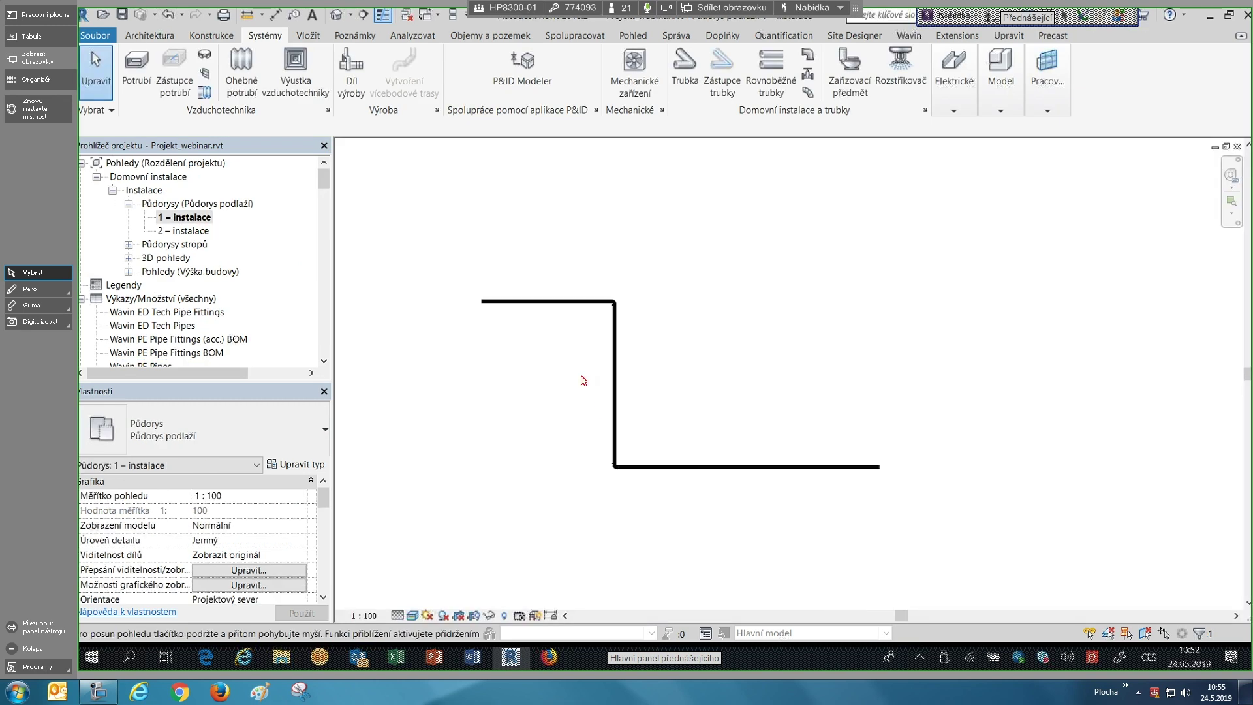
scroll(571, 398, up, 1)
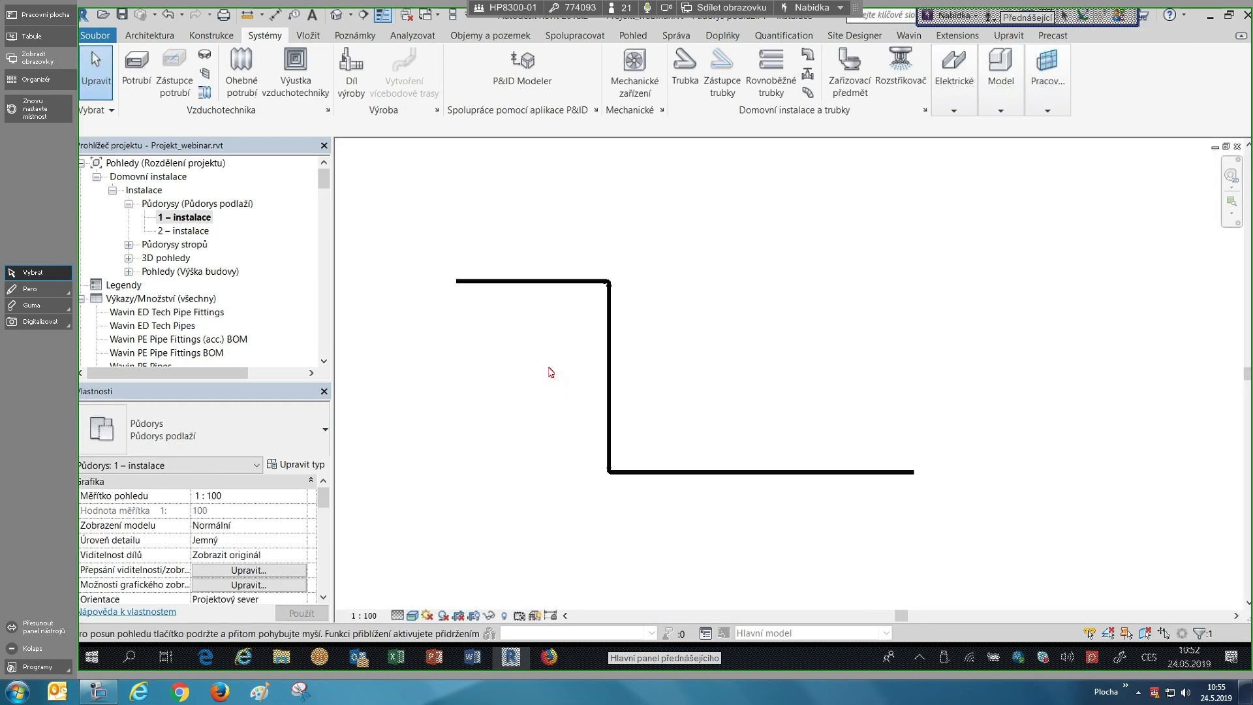
middle_drag(653, 517, 587, 372)
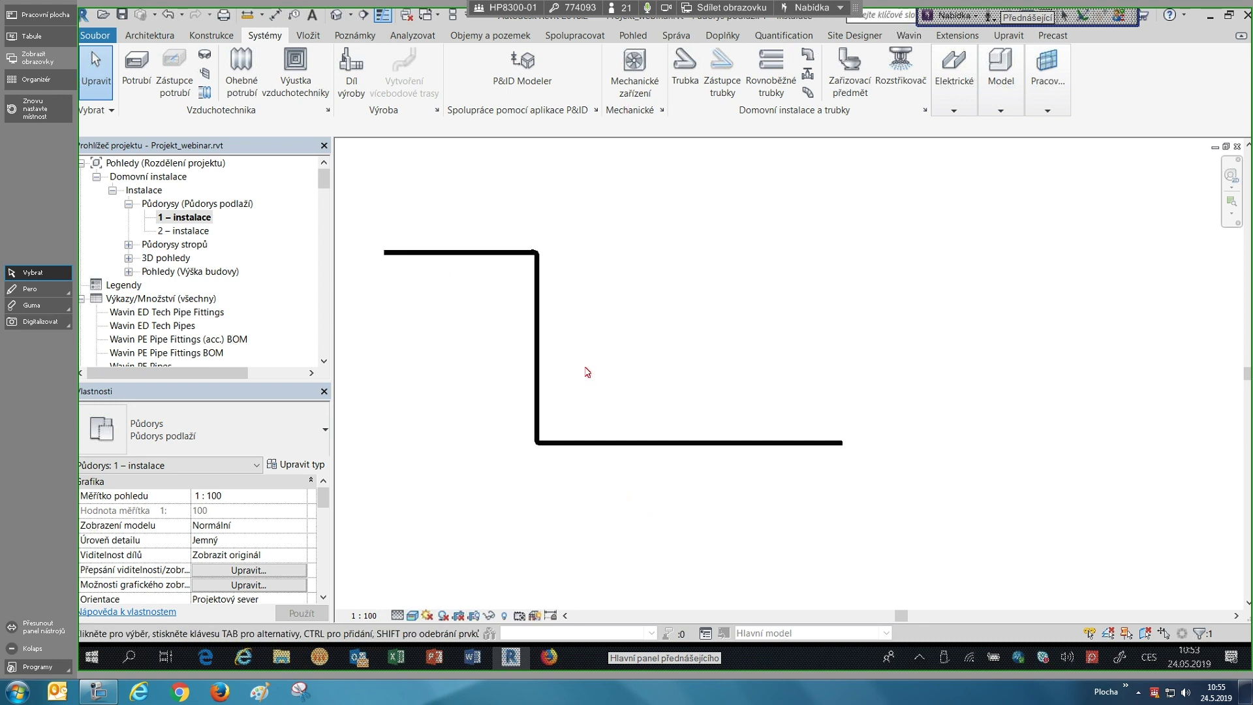
- Draw a vertical PE pipe rising from the horizontal run and select its new branch fitting
click(677, 59)
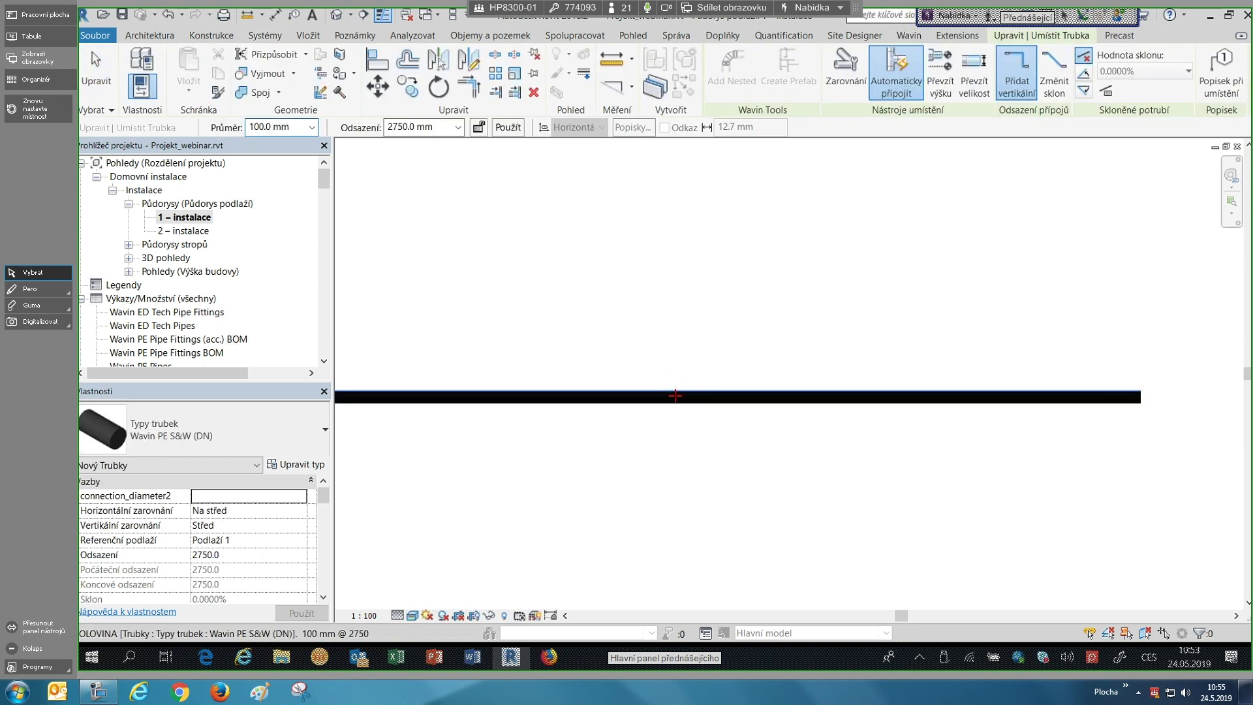
click(679, 235)
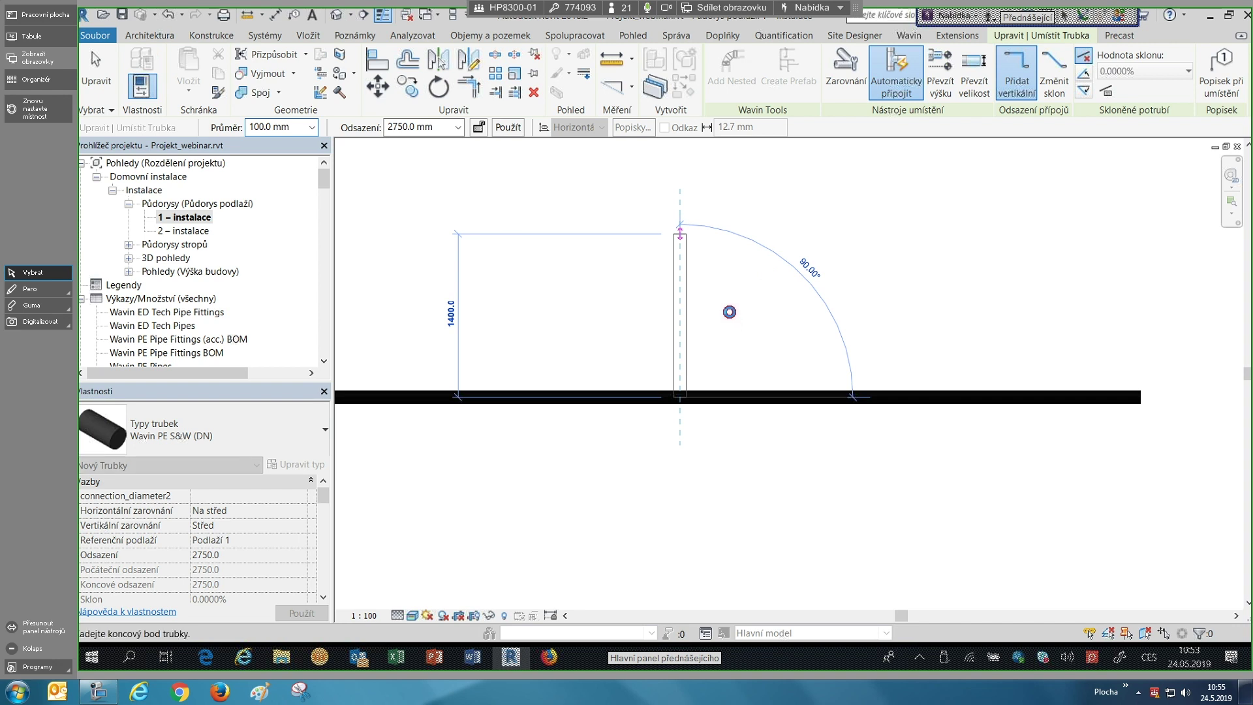
click(699, 385)
key(Escape)
click(594, 424)
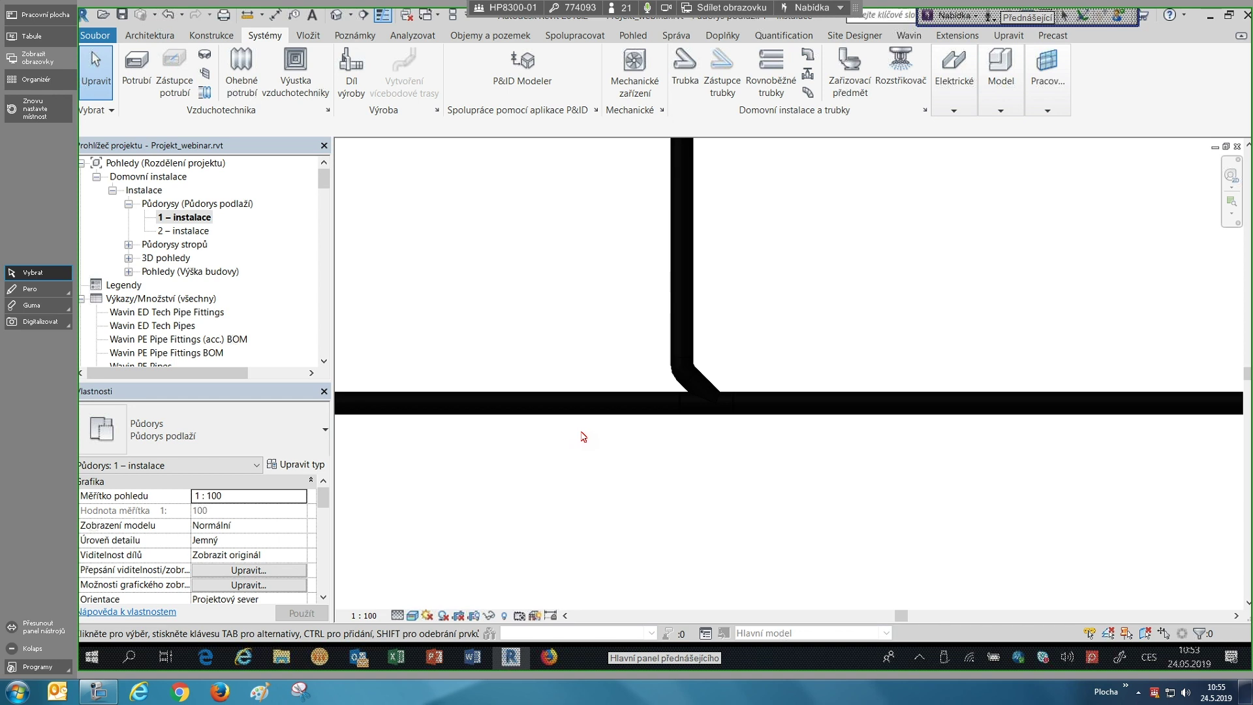
click(669, 397)
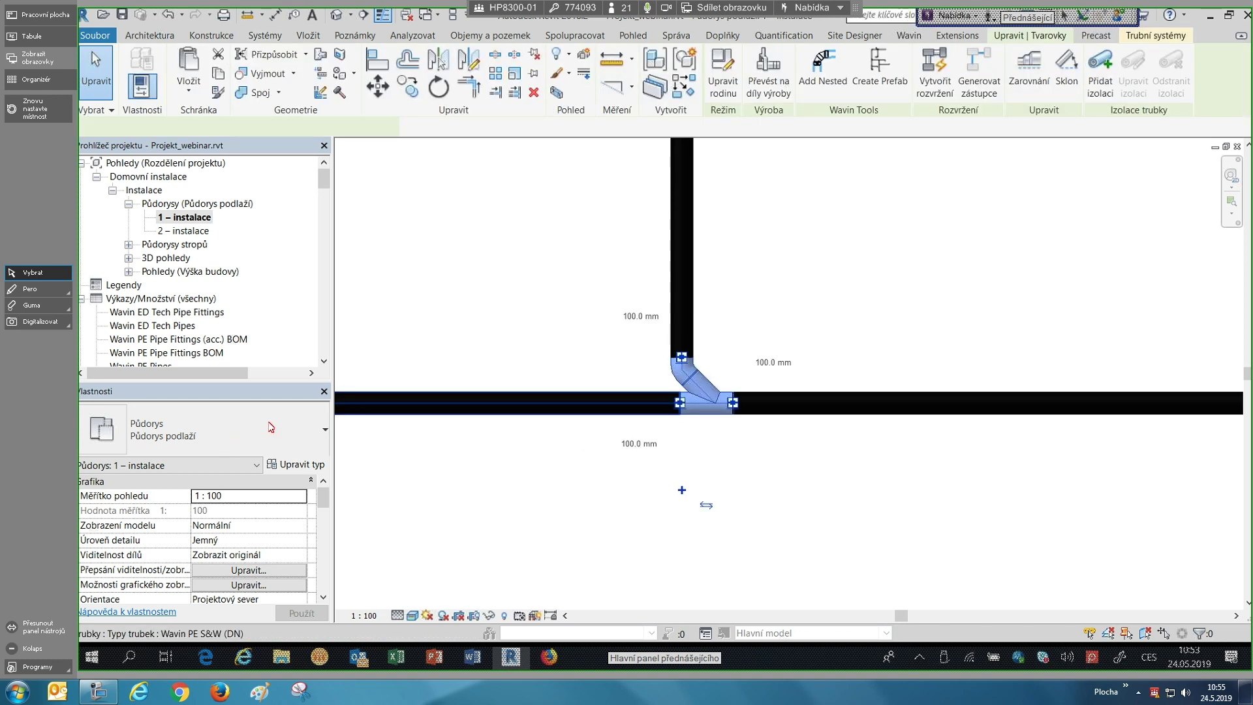
click(325, 434)
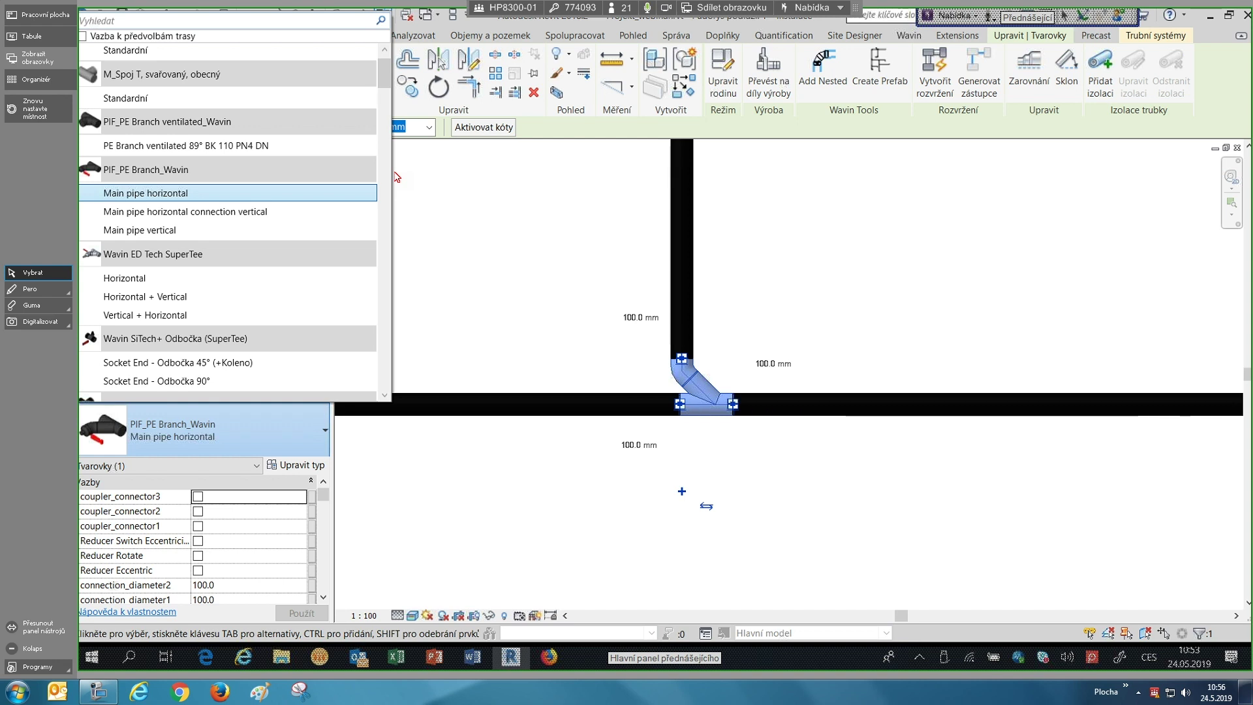
click(396, 176)
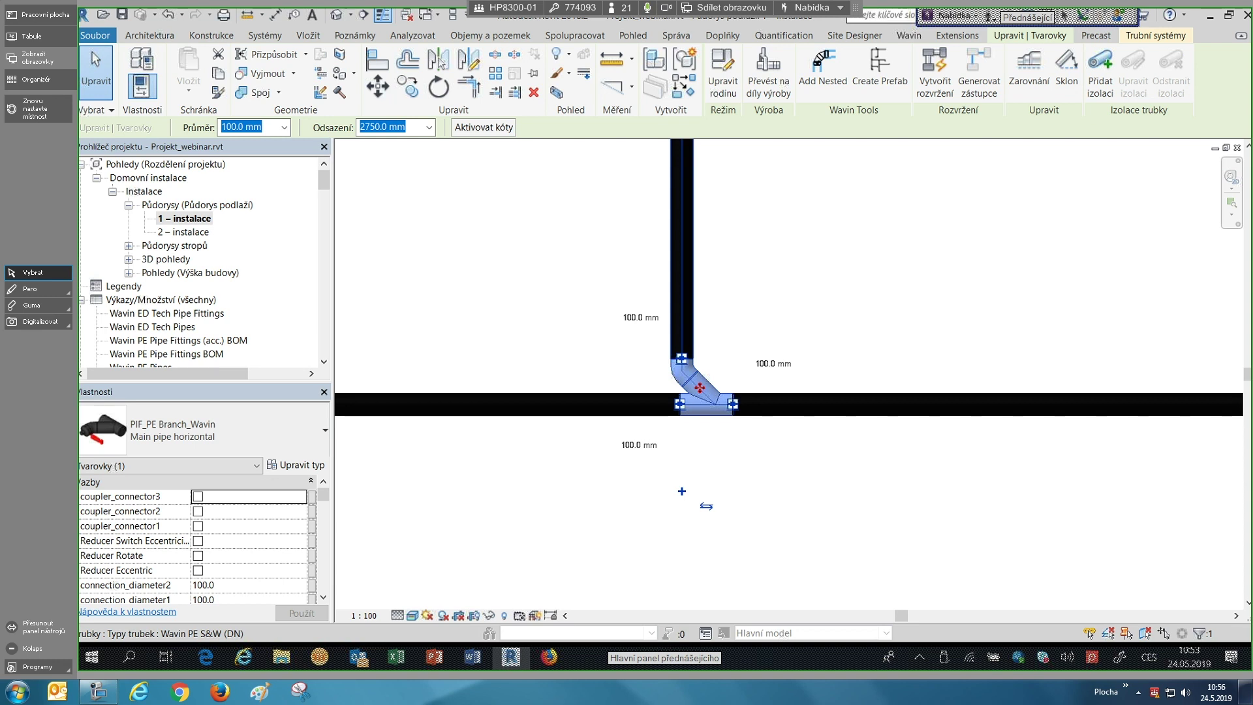
click(292, 432)
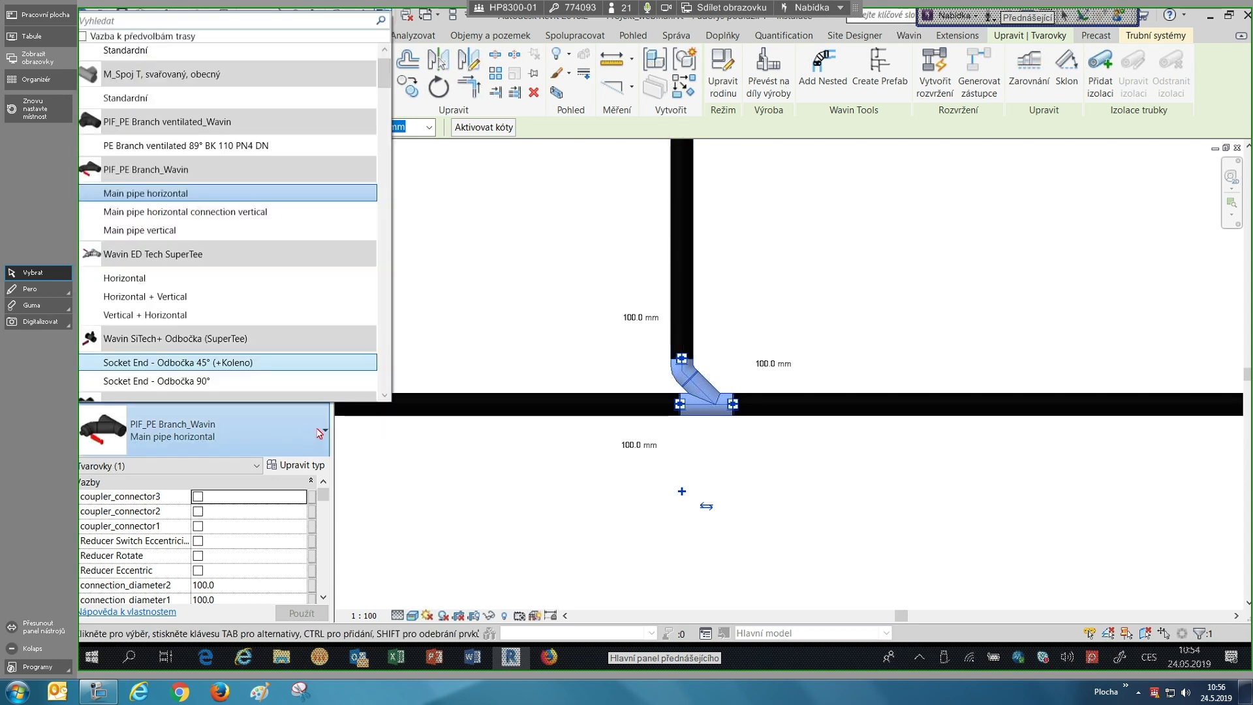
click(313, 434)
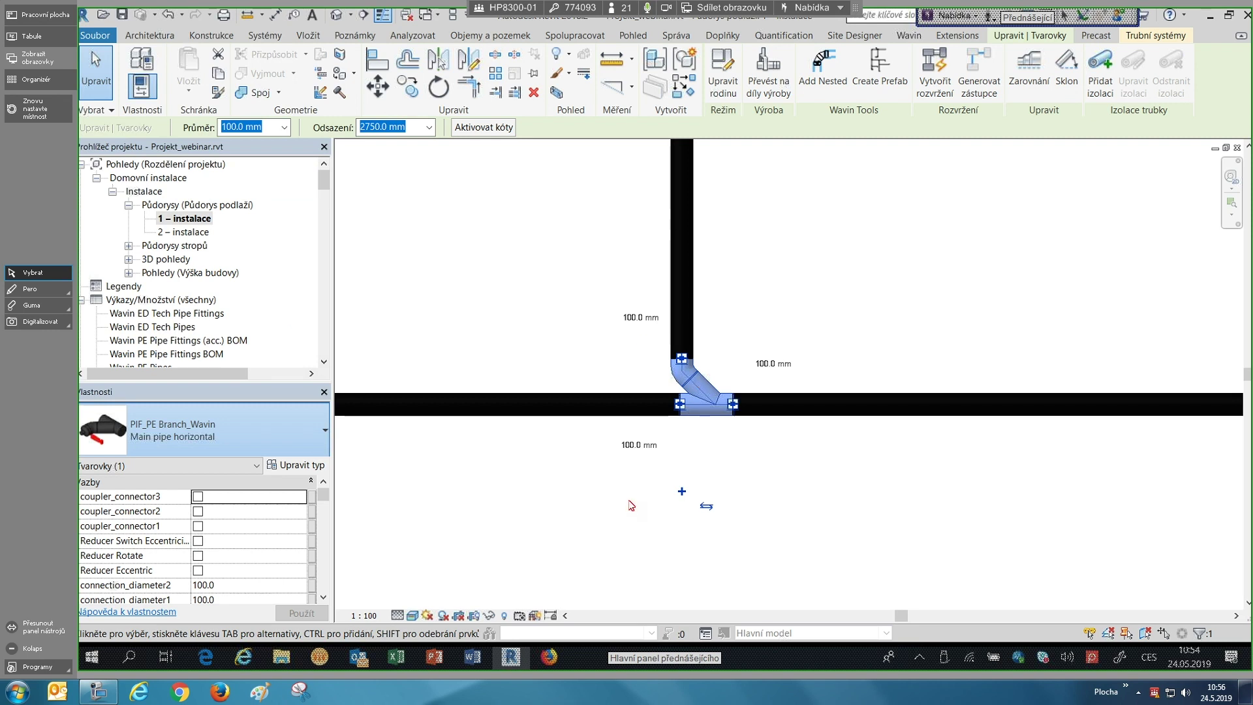
click(631, 508)
scroll(682, 489, down, 5)
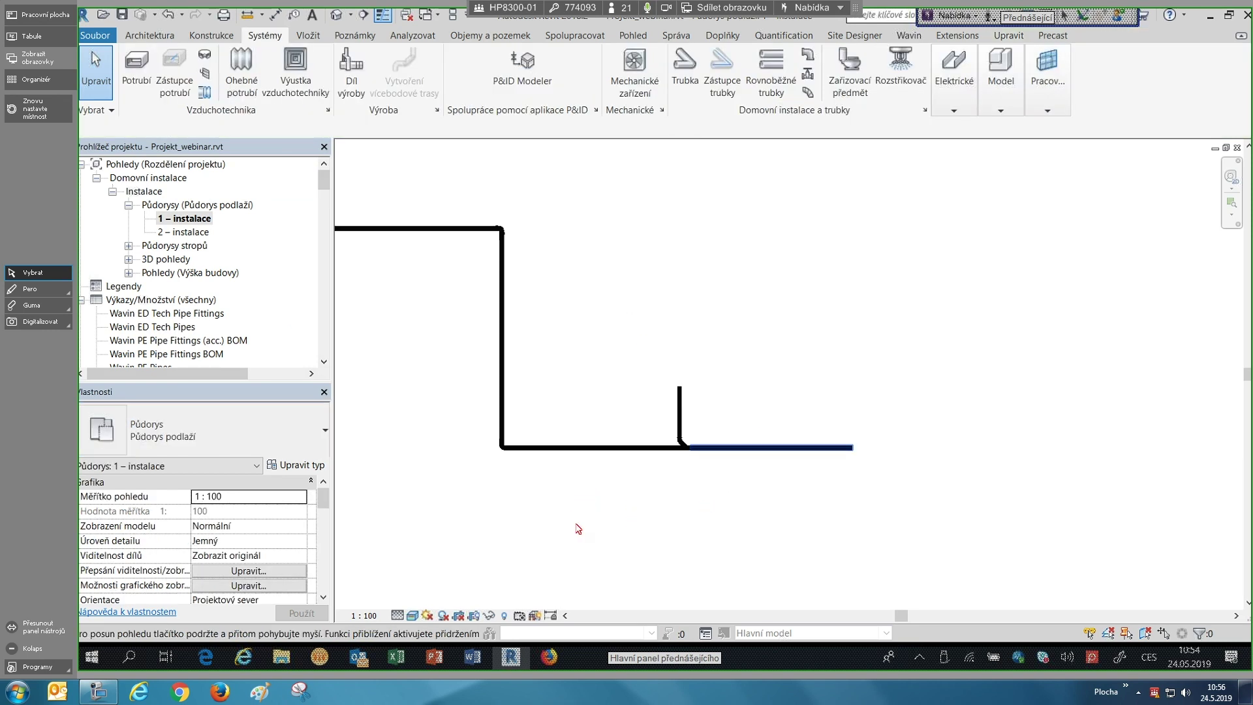
- Review the PE bend's alternative types without changing it, then begin a new Wavin PE S&W pipe
scroll(582, 502, up, 5)
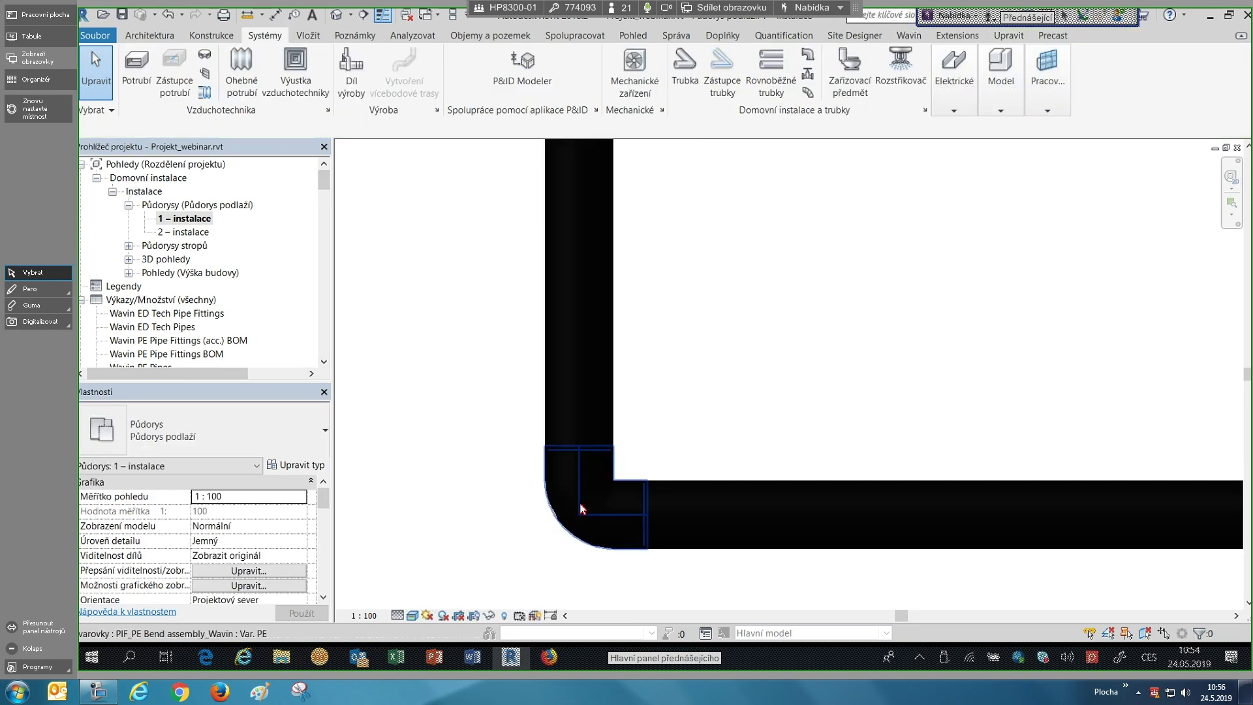
scroll(707, 362, down, 1)
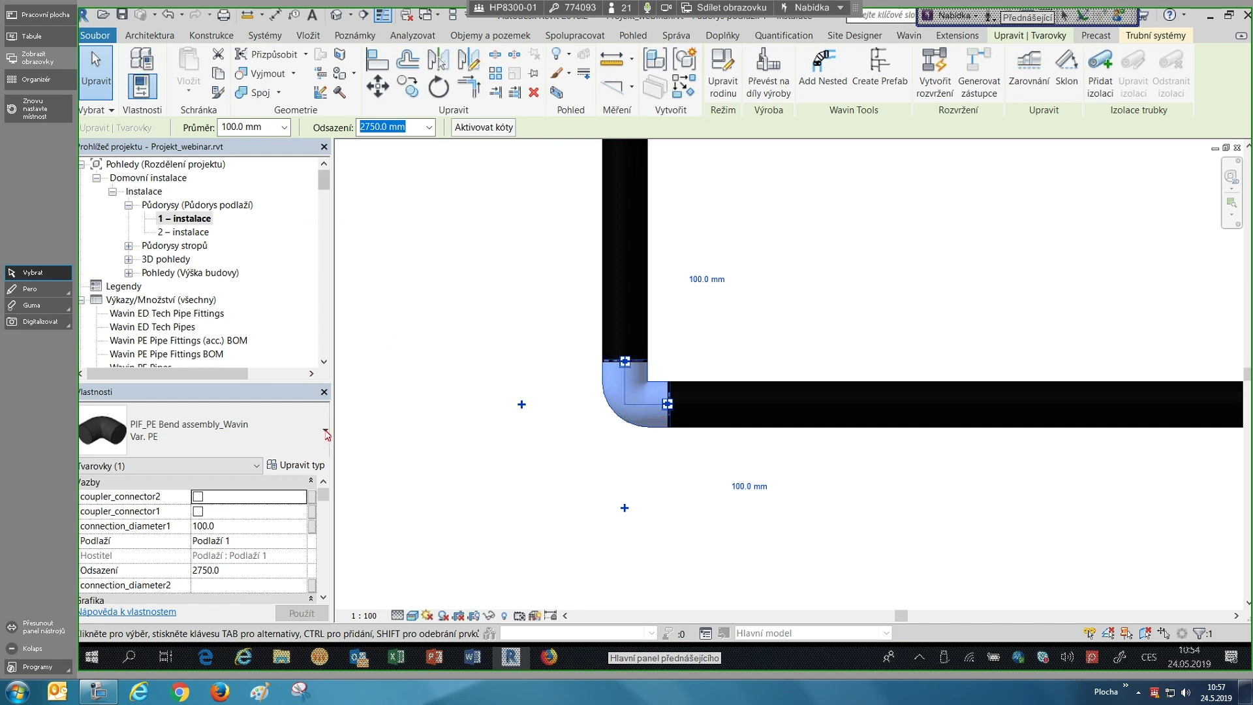
key(Escape)
click(619, 403)
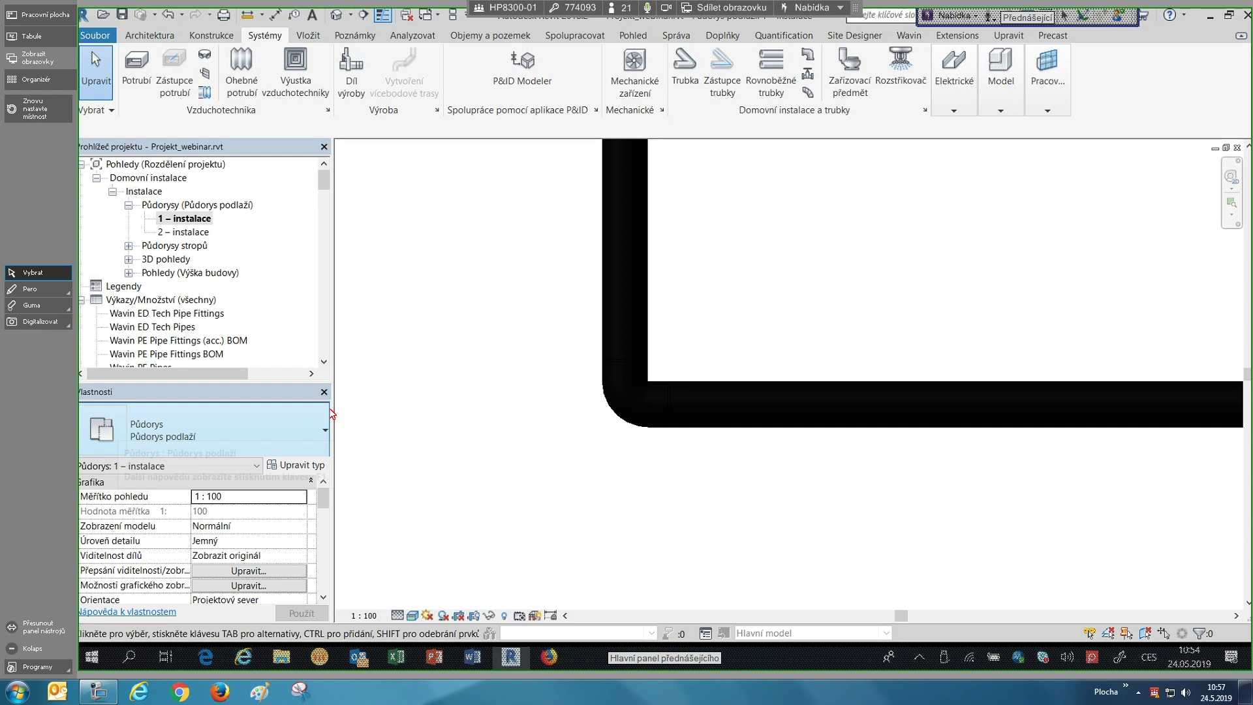
click(327, 432)
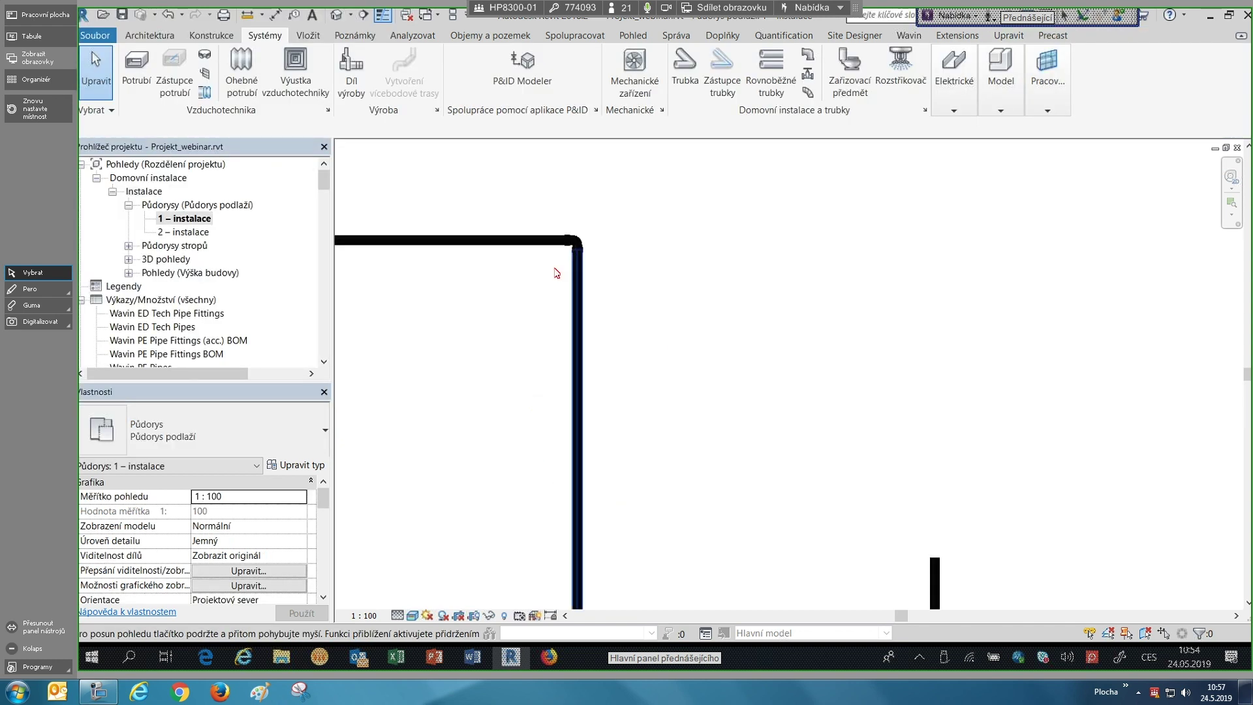
click(681, 65)
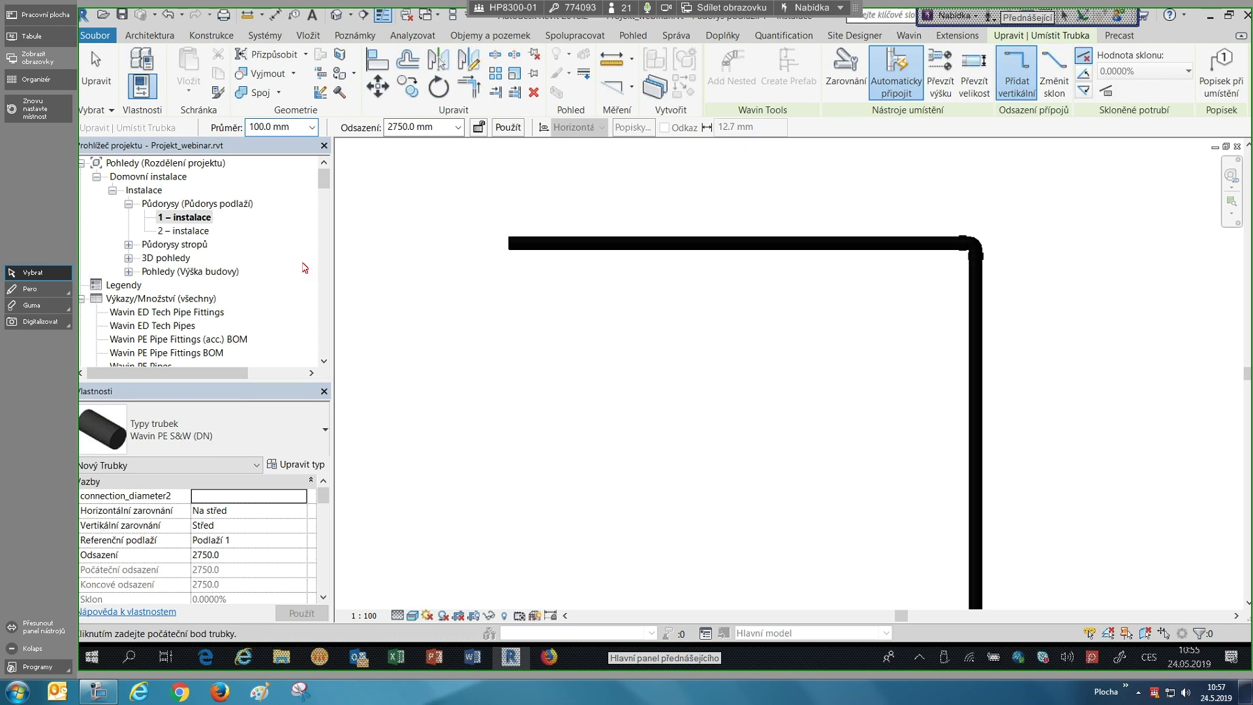
- Draw a 250 mm PE pipe segment connecting to the end of the 100 mm run
click(509, 243)
click(368, 242)
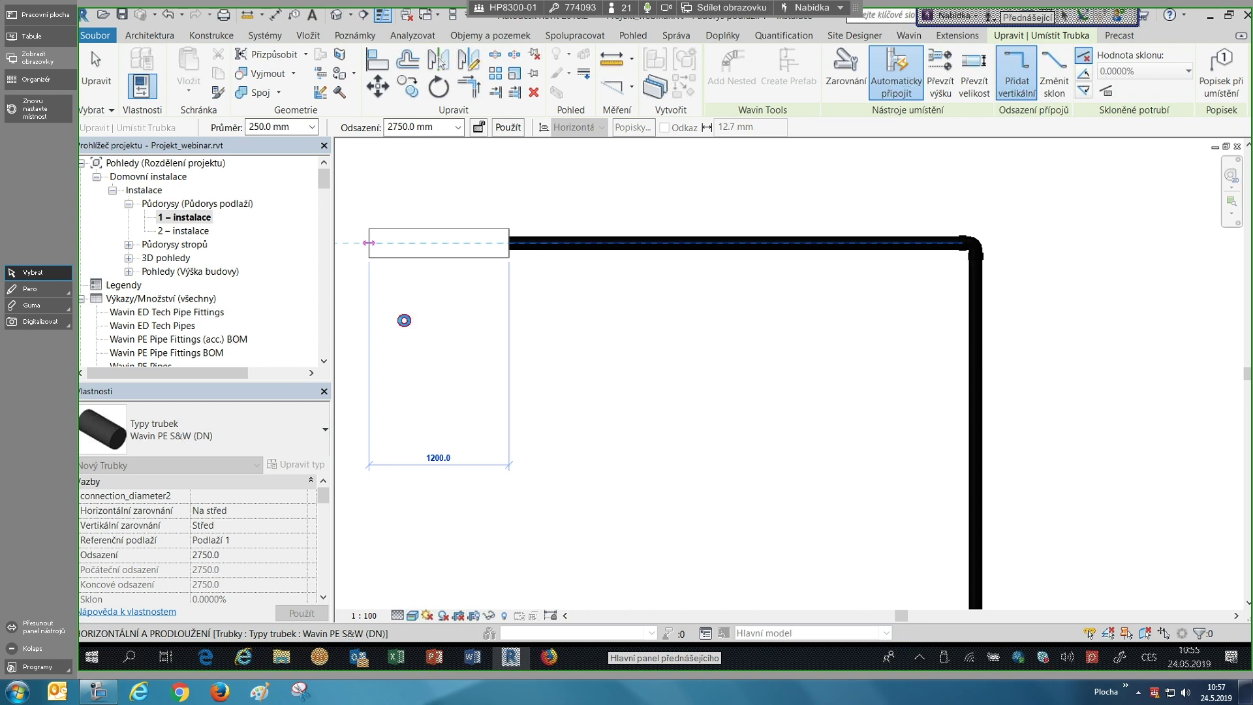
scroll(405, 318, down, 2)
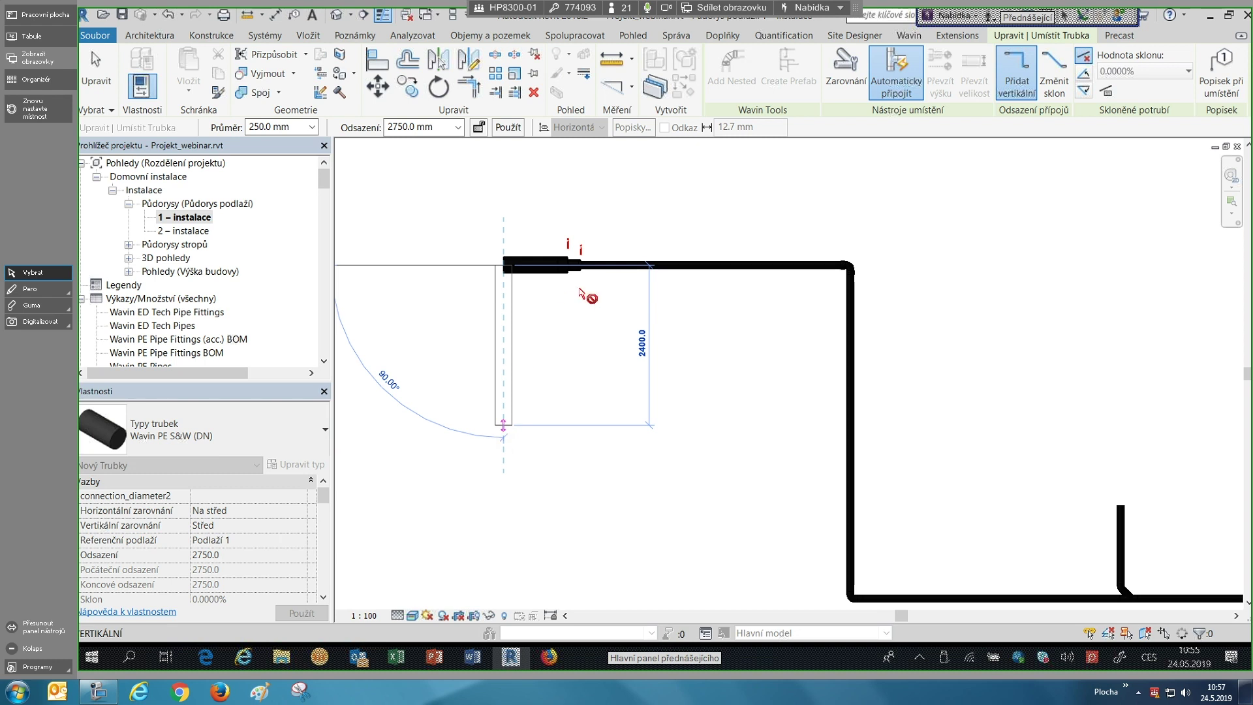
key(Escape)
scroll(542, 272, up, 2)
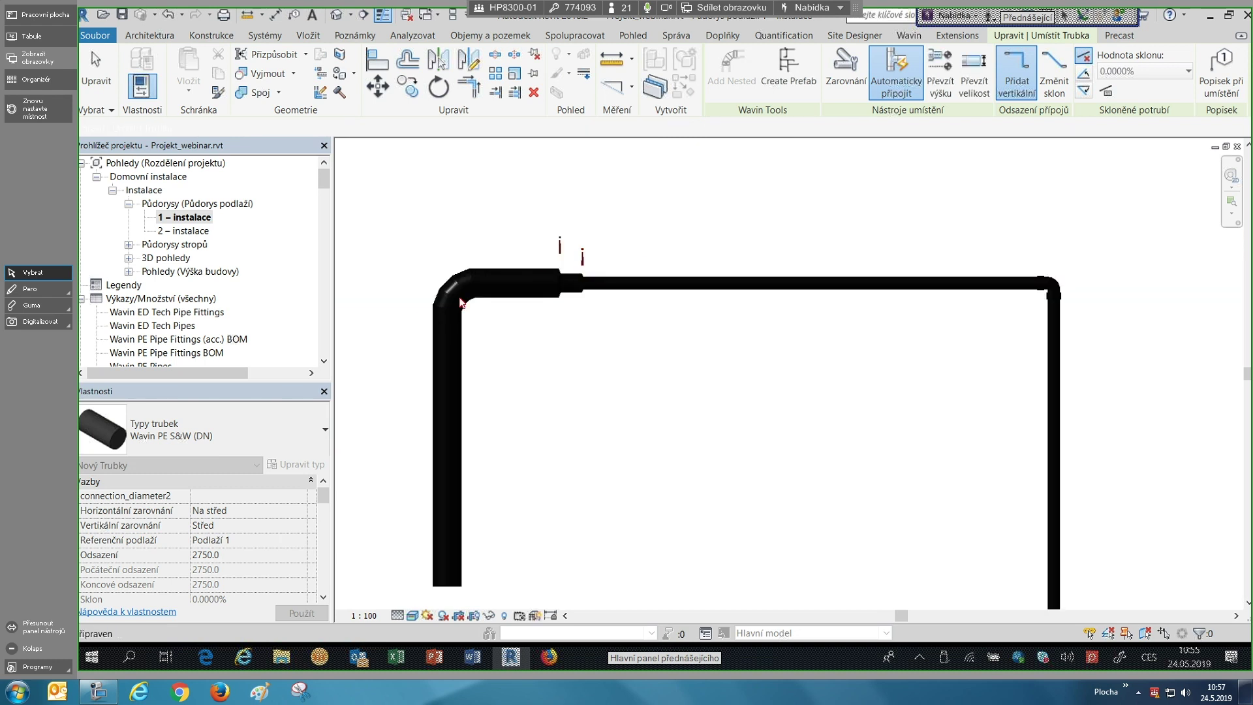
key(Escape)
scroll(542, 280, up, 2)
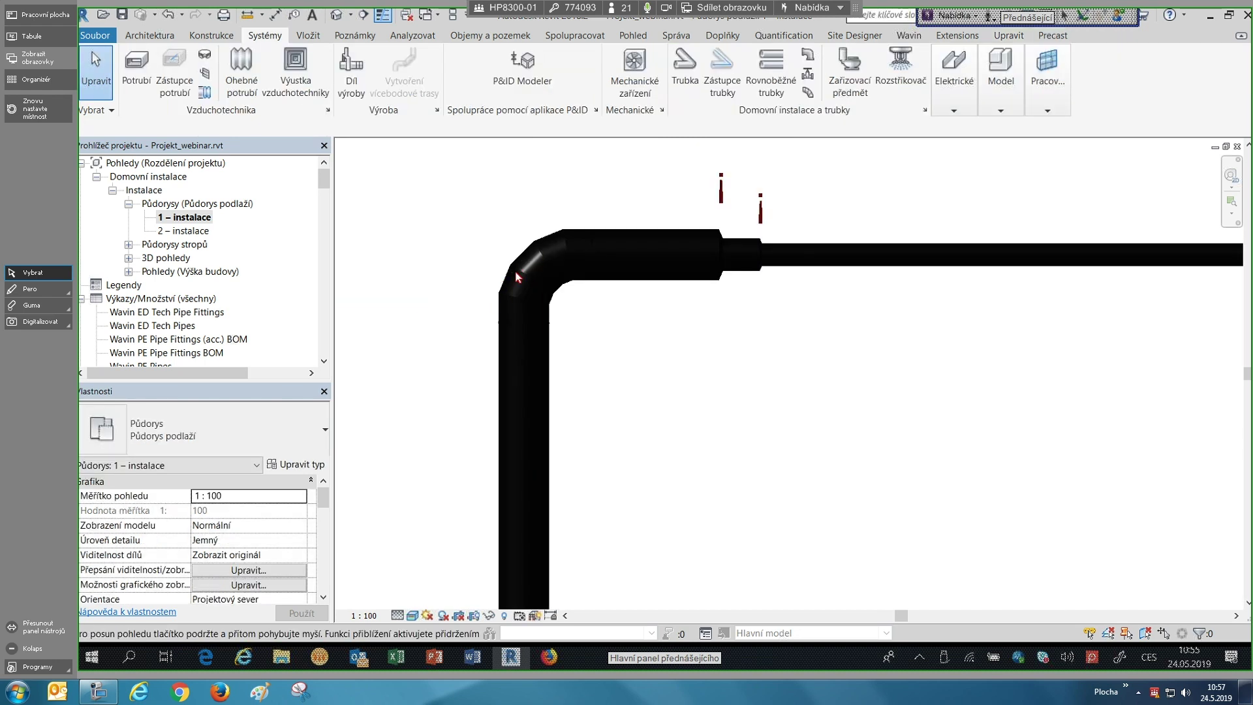
scroll(515, 271, up, 2)
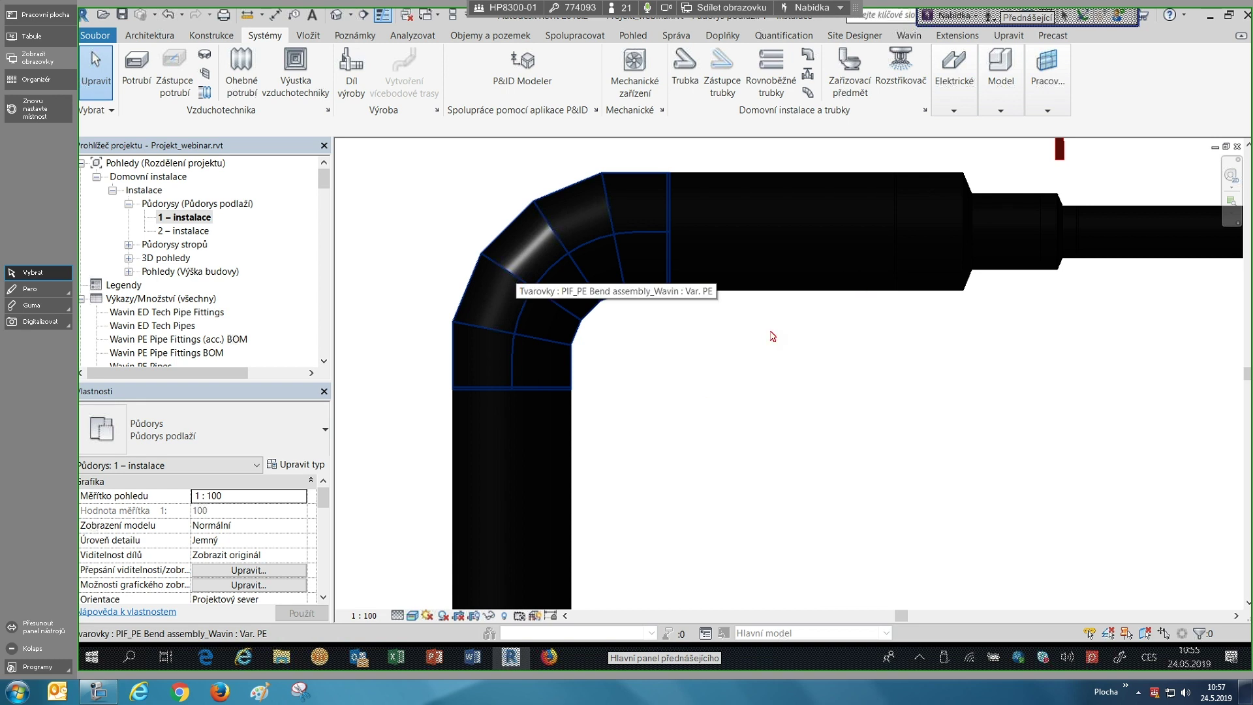
scroll(808, 360, down, 2)
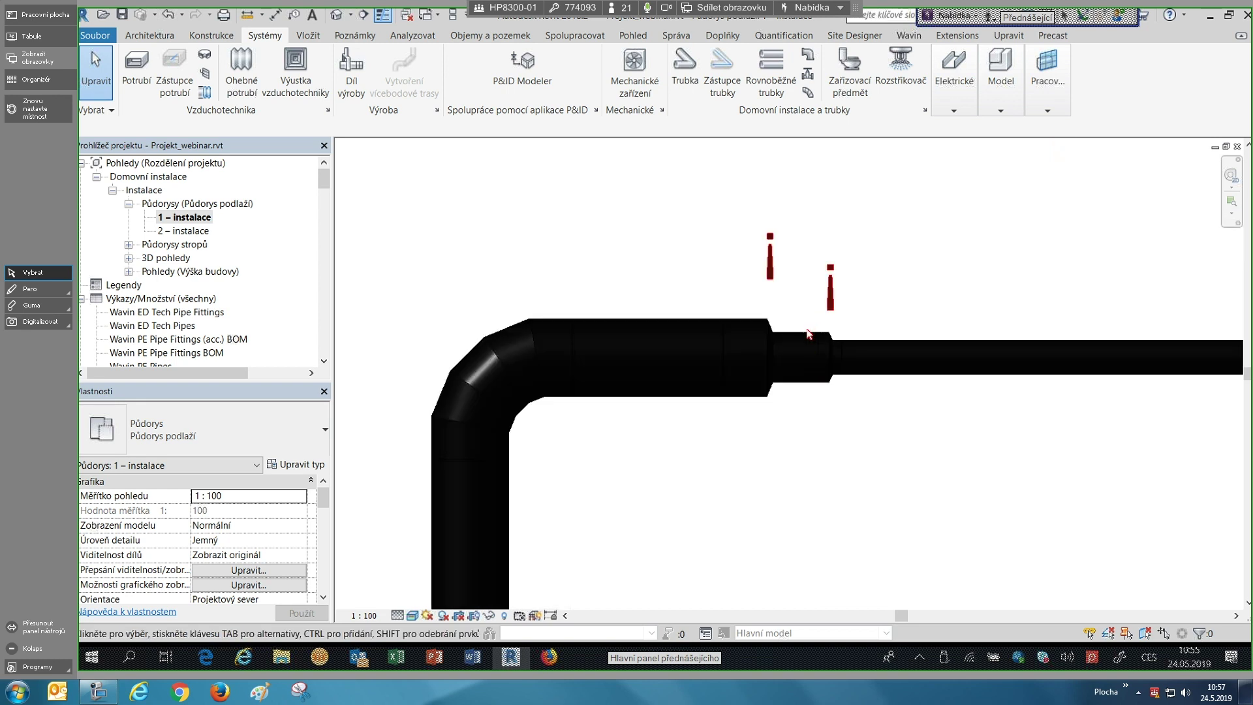
- Make the new reducer eccentric and flip it so the pipe bottoms align
click(800, 346)
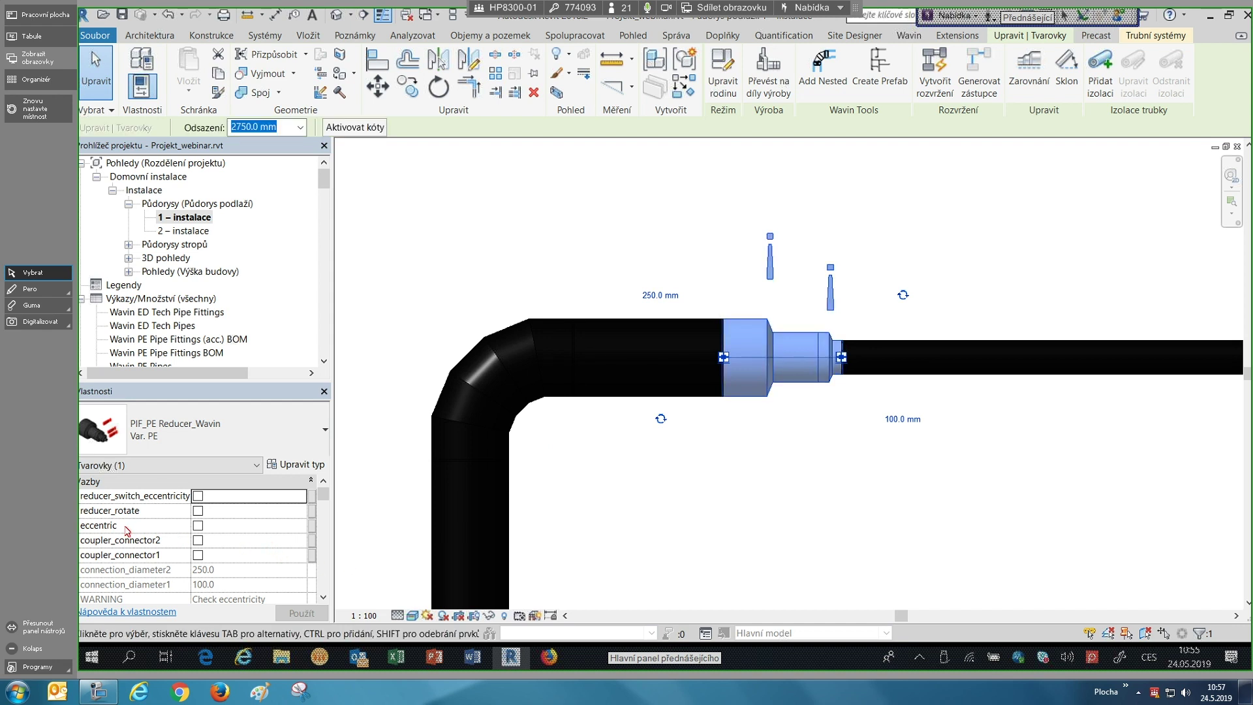
click(198, 526)
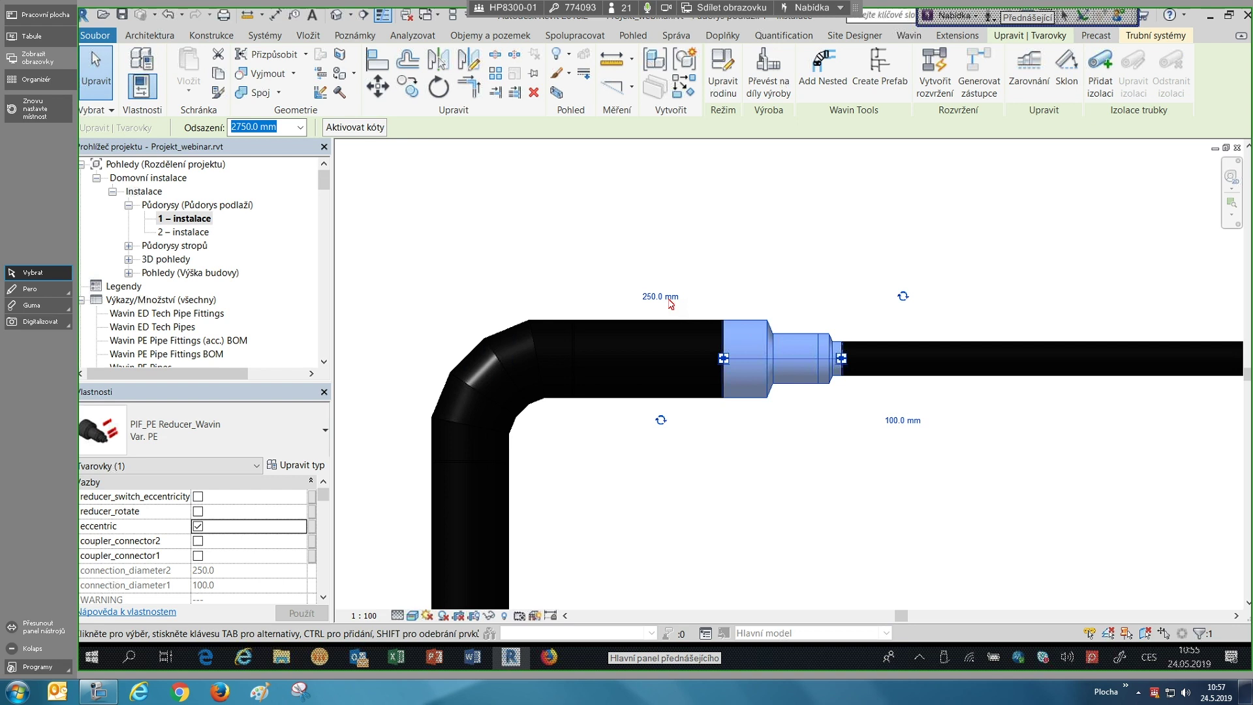
click(660, 420)
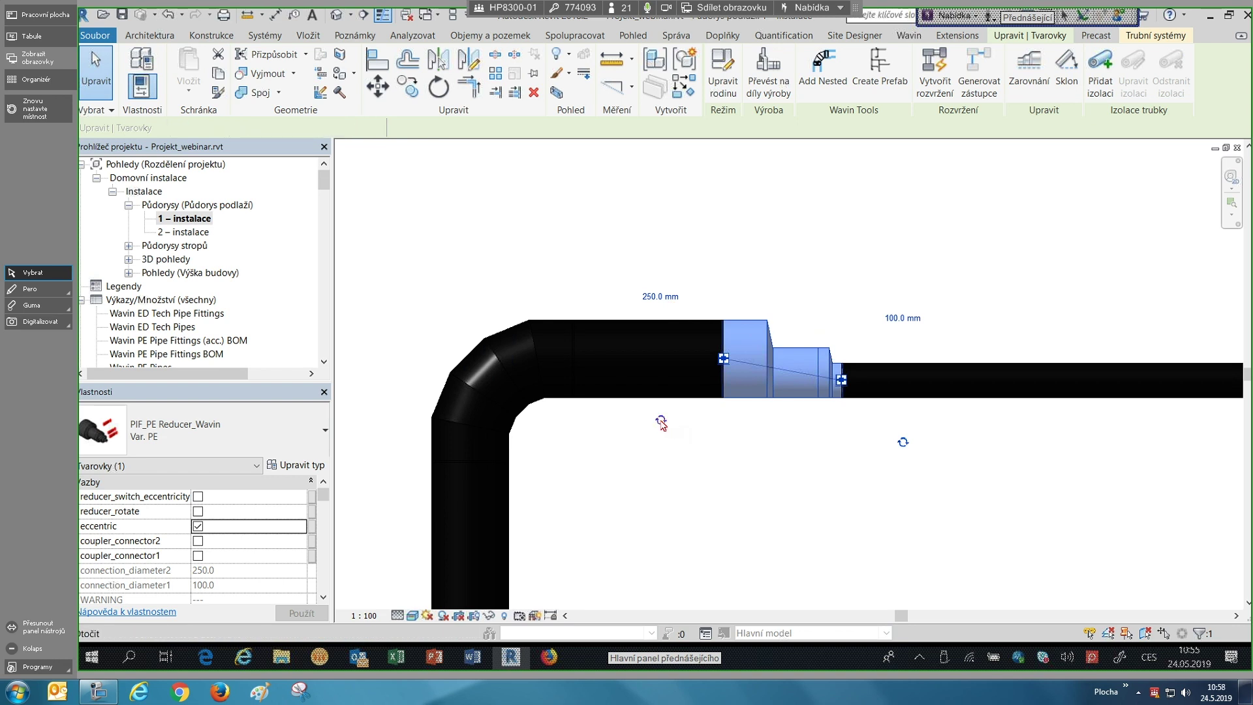
- Deselect the reducer and inspect the eccentric reducer connection in the plan view
click(825, 437)
scroll(799, 405, down, 1)
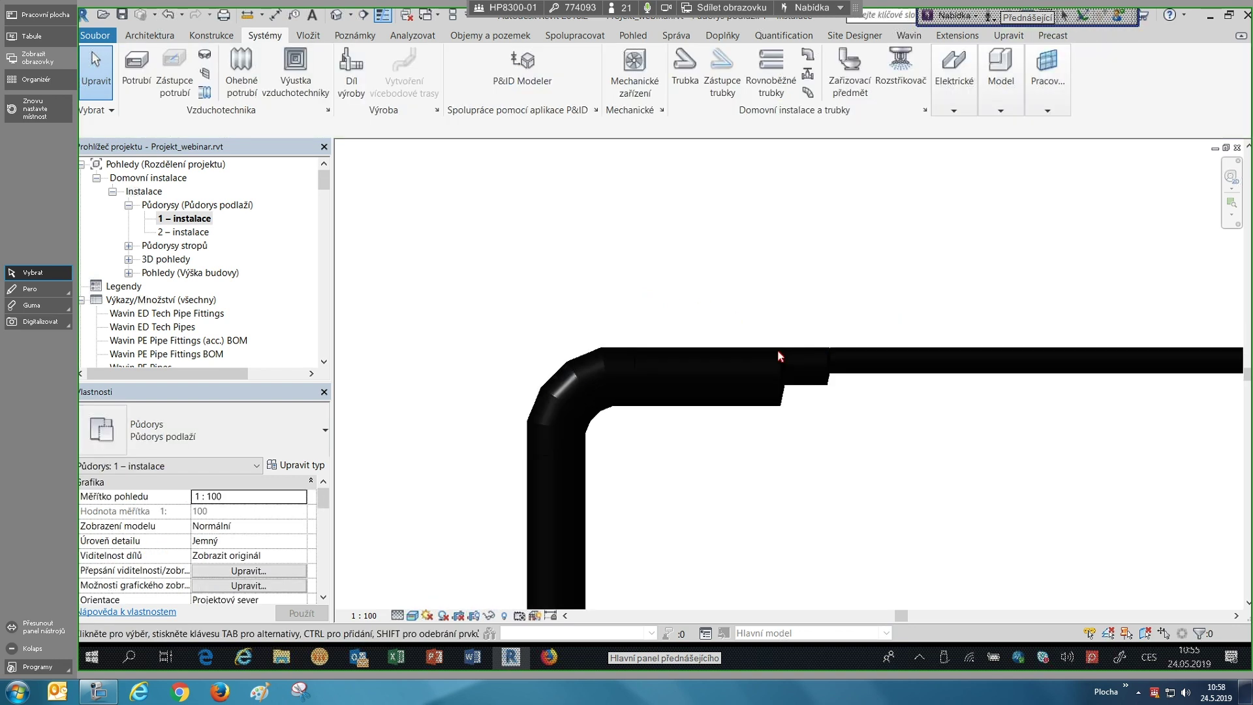
scroll(820, 367, down, 1)
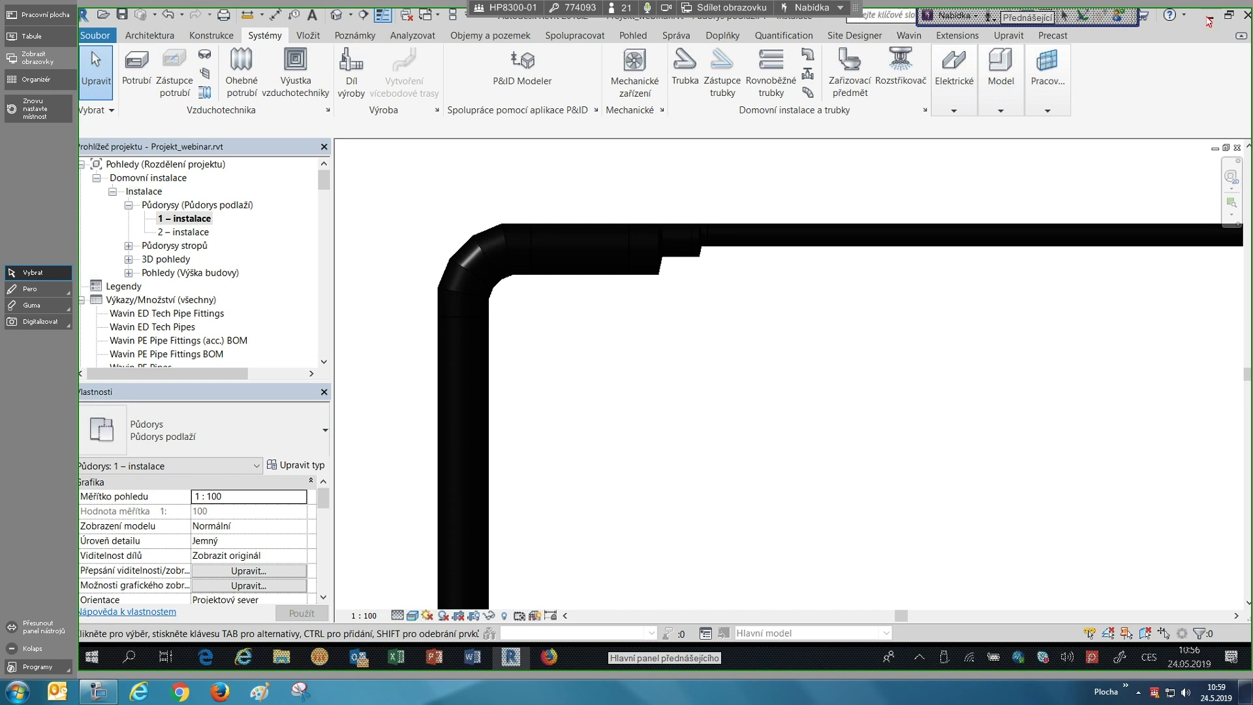
- Bring up the PowerPoint webinar deck at slide 2 and open the meeting participants panel
key(super+d)
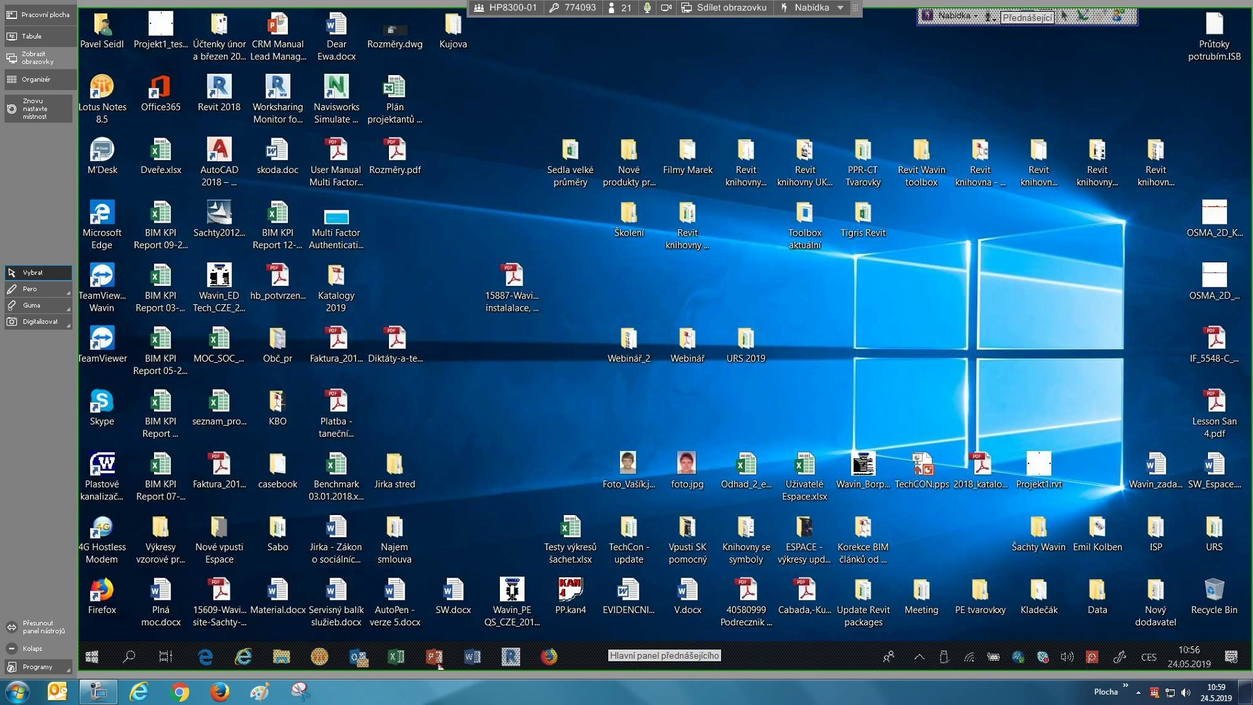
key(alt+Tab)
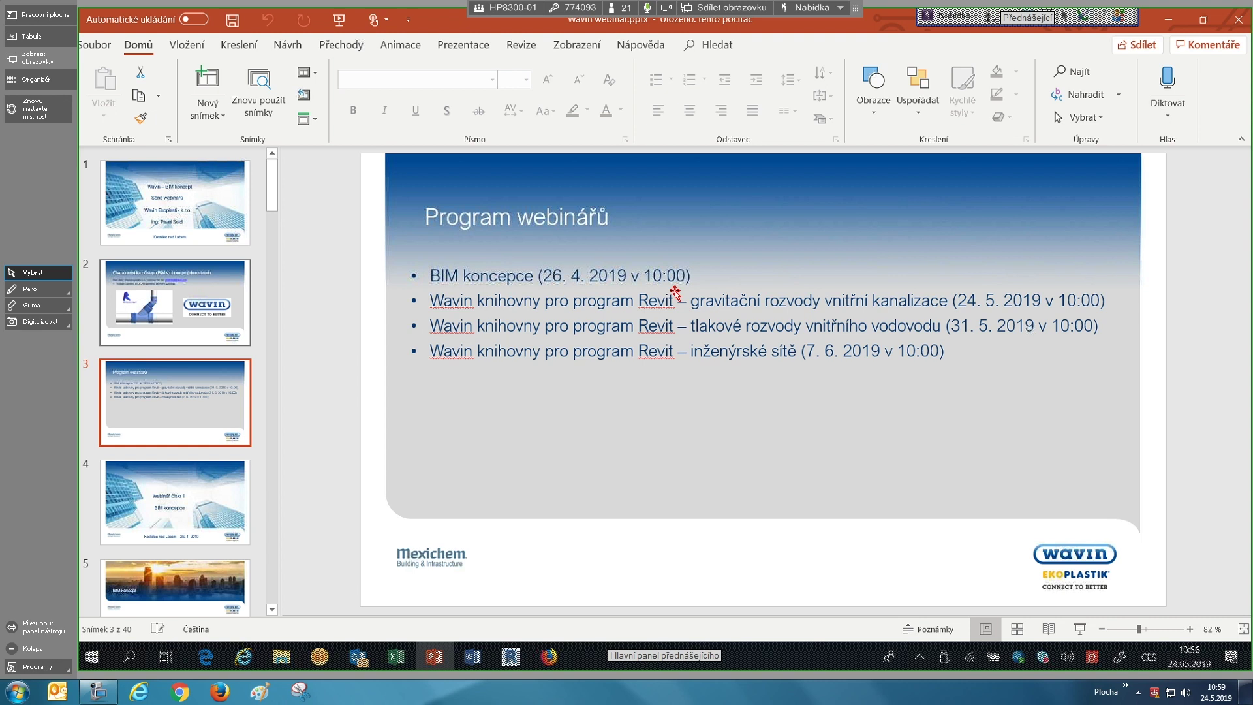
scroll(886, 263, up, 1)
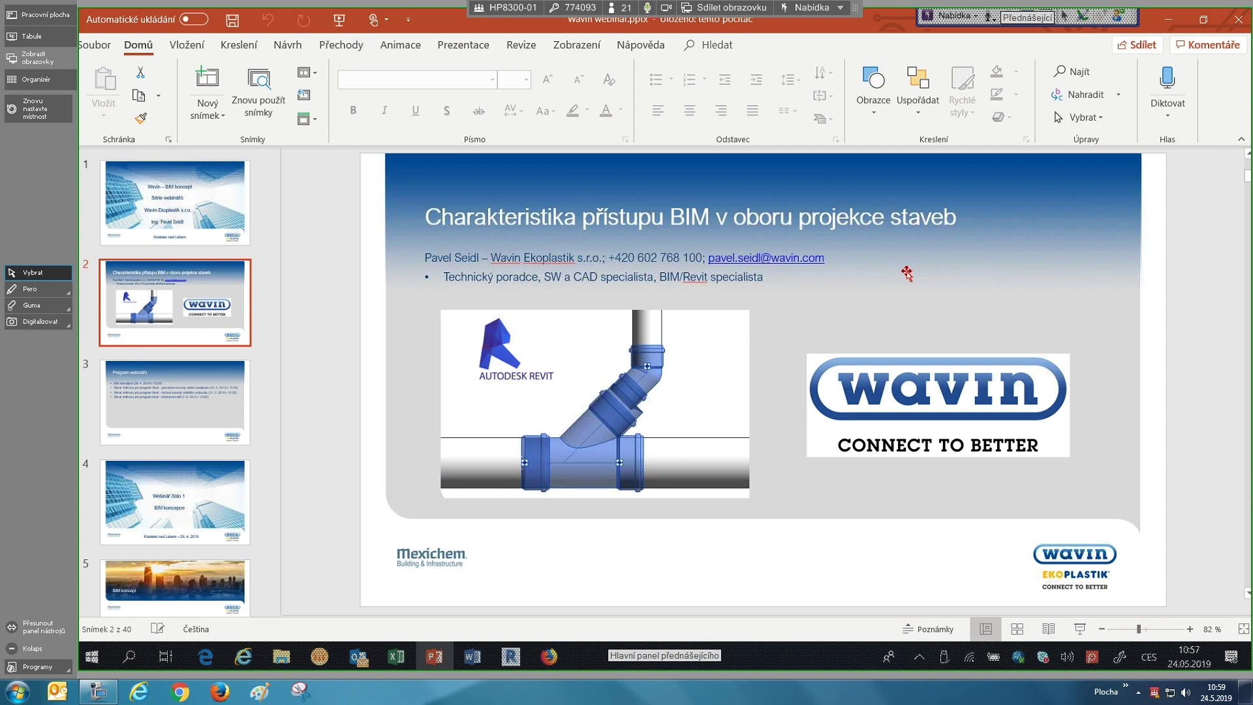
click(619, 7)
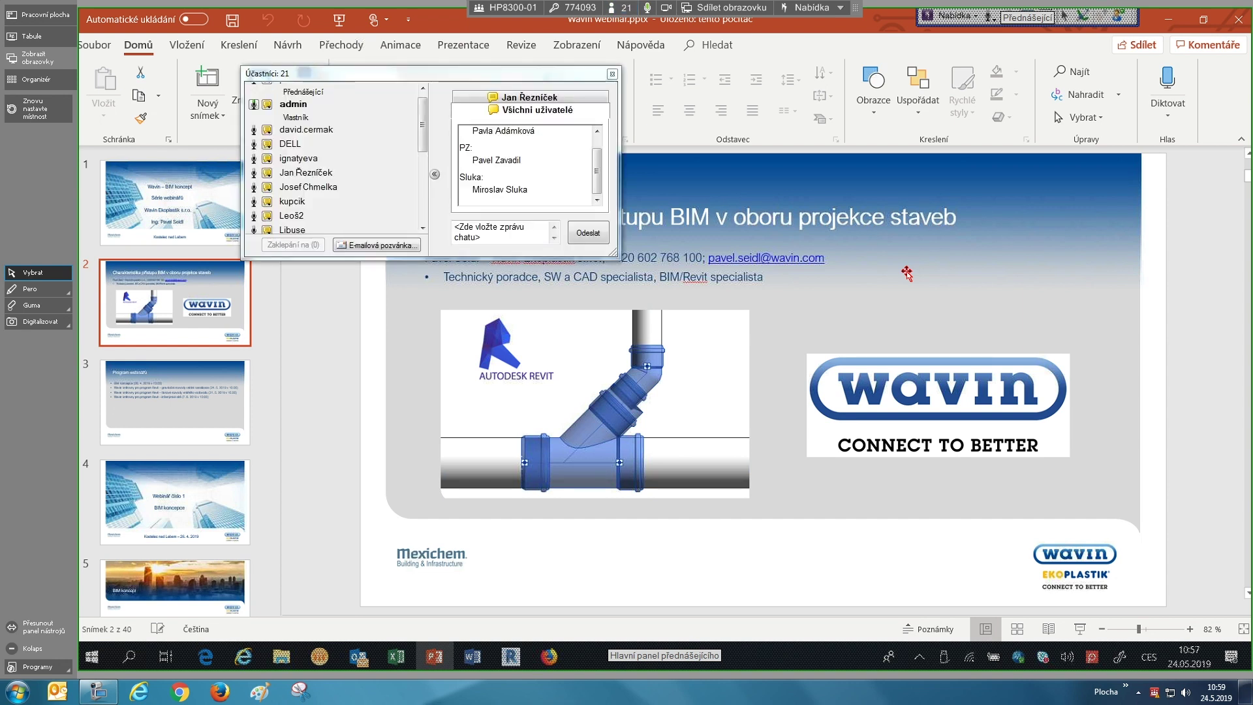
- Open the private chat conversation with an attendee in the participants dialog
click(596, 129)
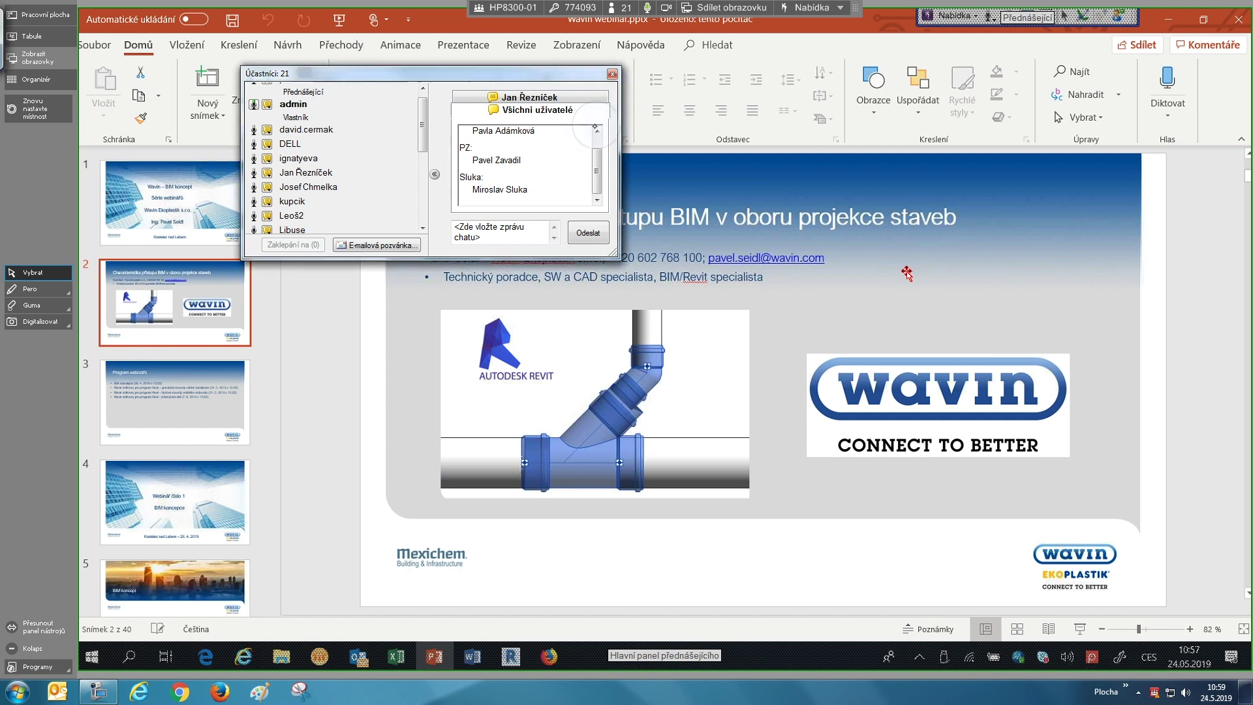
click(596, 130)
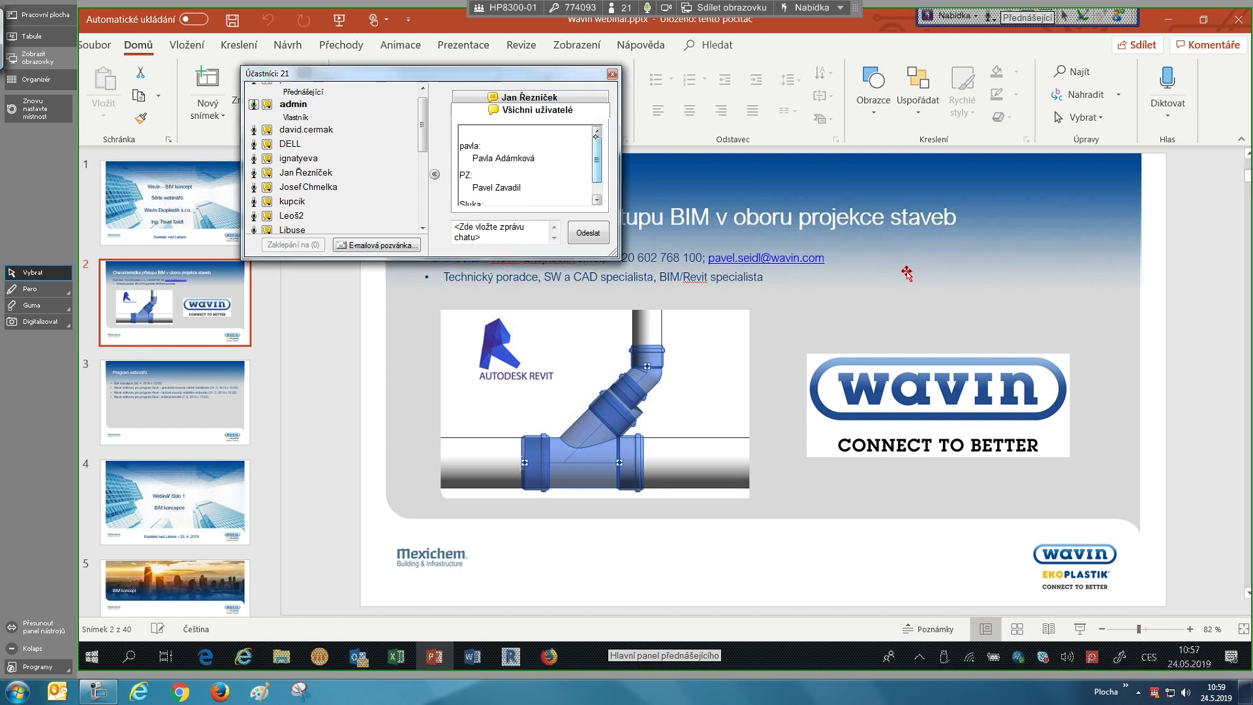
scroll(592, 188, down, 1)
click(574, 95)
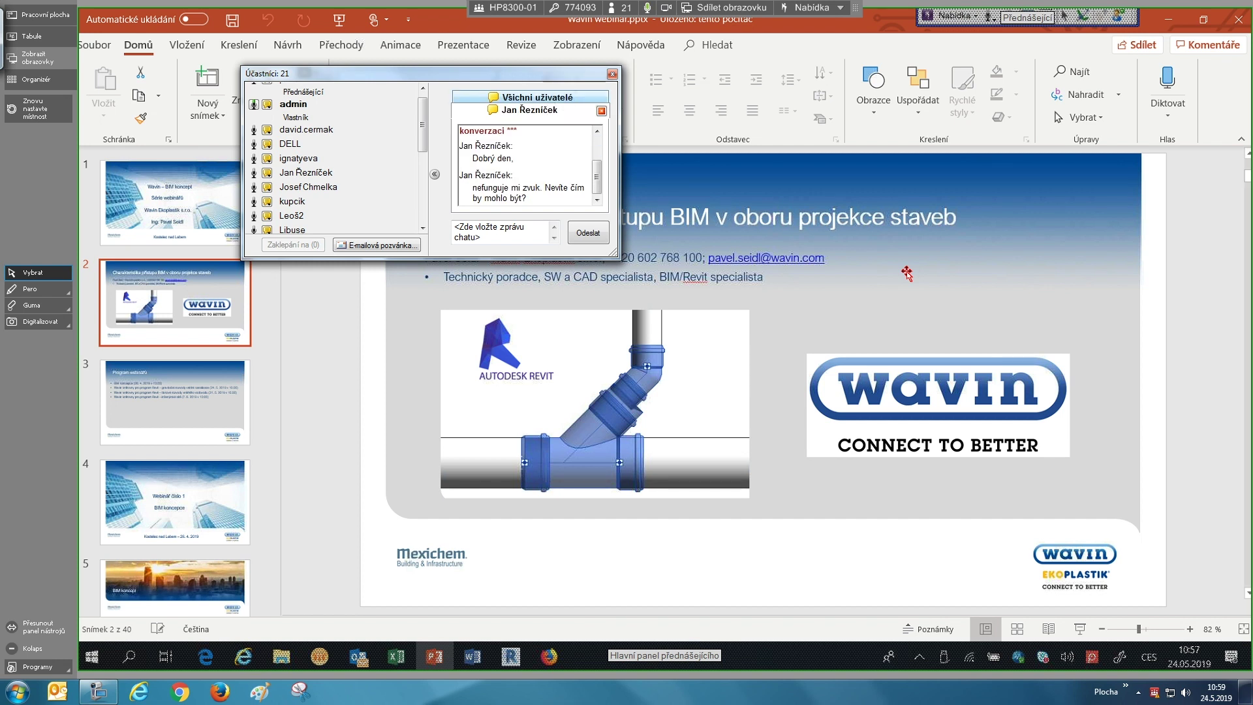
scroll(595, 177, up, 1)
scroll(595, 177, down, 1)
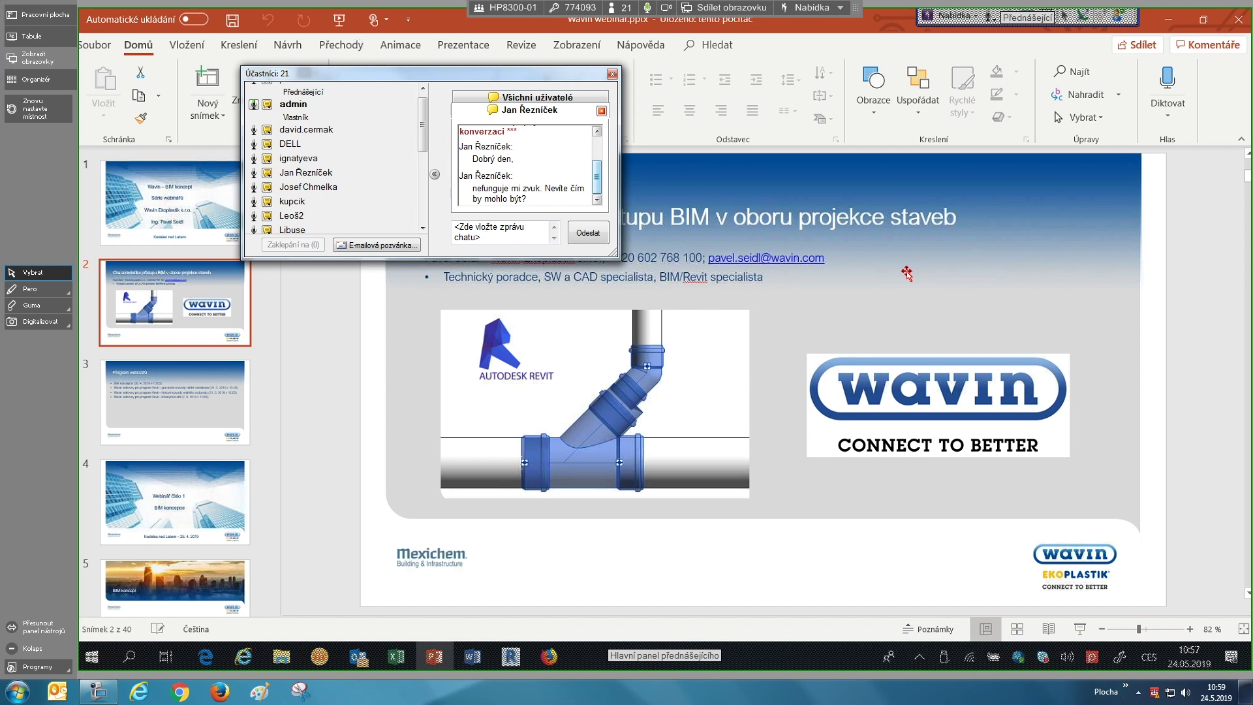
- Send the chat reply 'doufám, bže všem ostatním zvuk fungoval :-)'
click(487, 226)
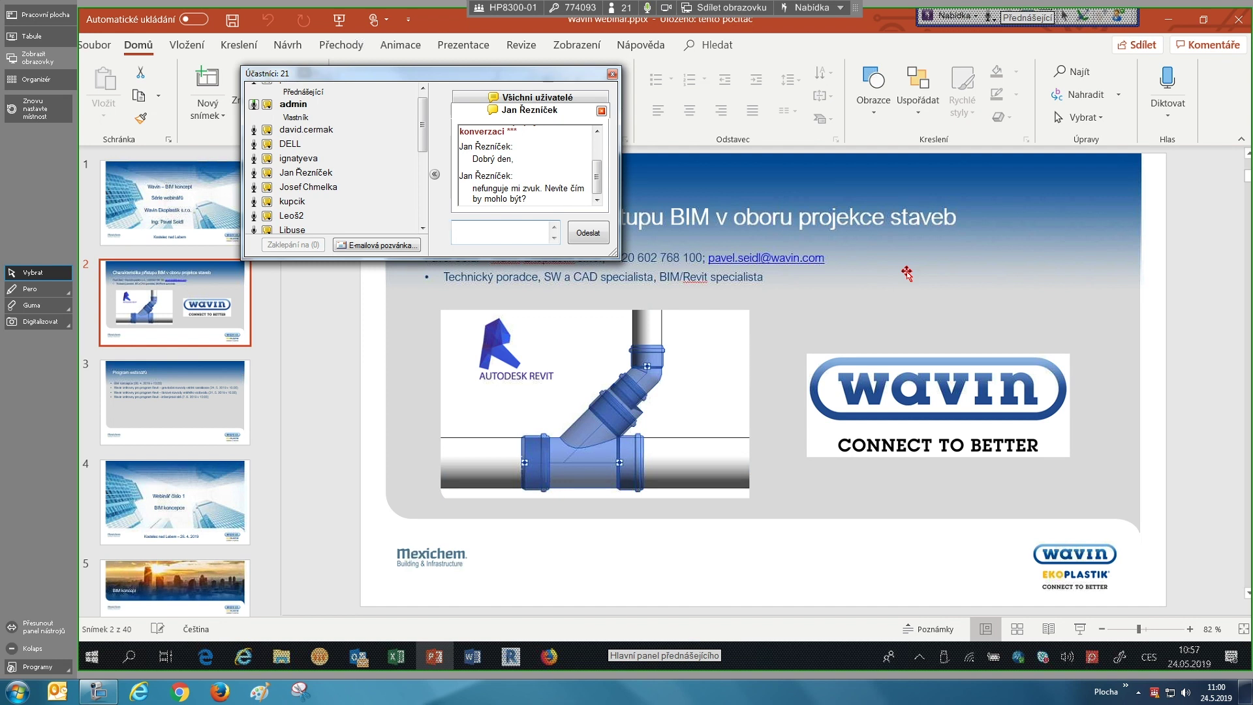
text(doufám, bže všem ostatním zvuk fungoval :-))
key(Return)
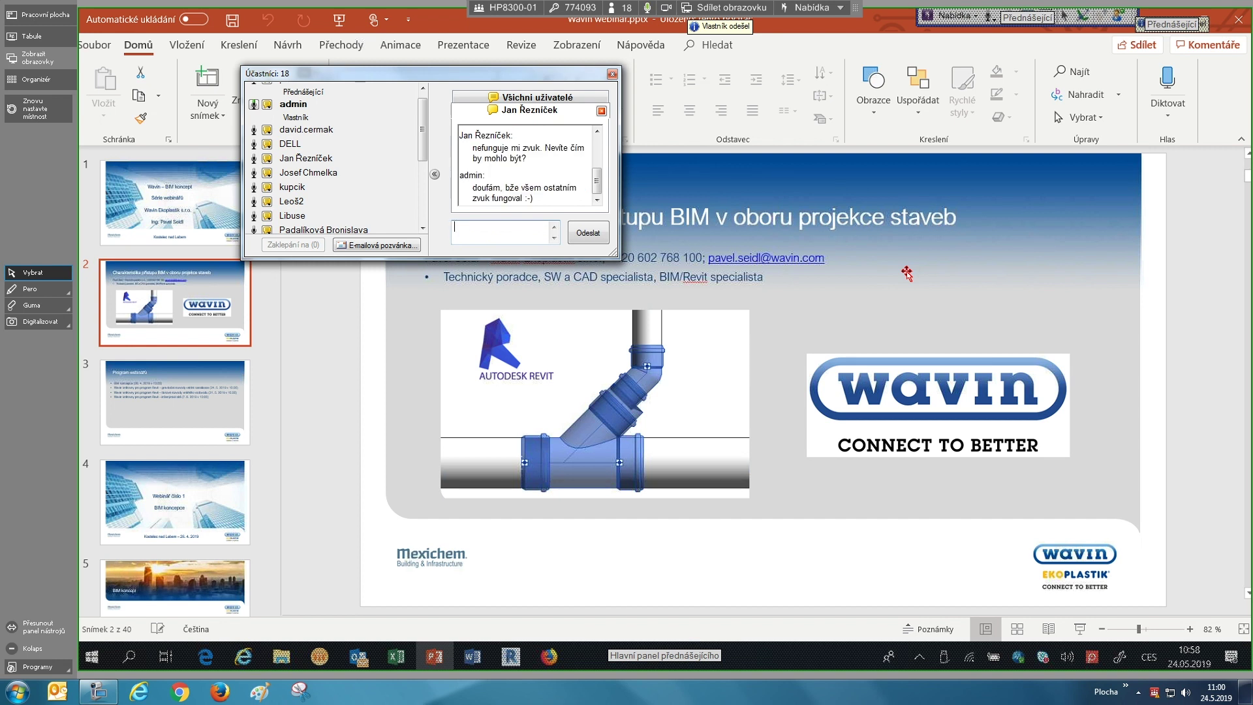